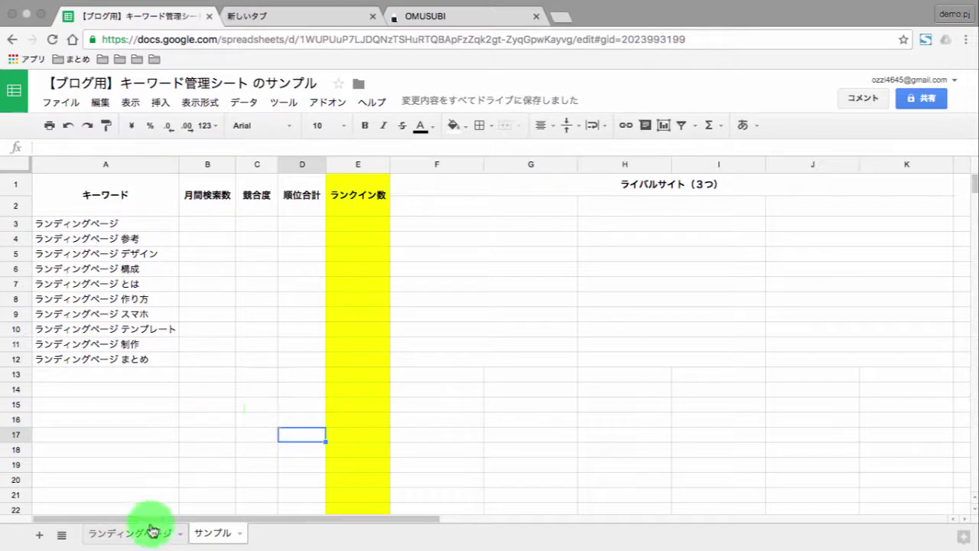
Step: Review the completed ランディングページ sheet as a reference and return to the サンプル sheet
{"action": "left_click", "coordinate": [128, 533]}
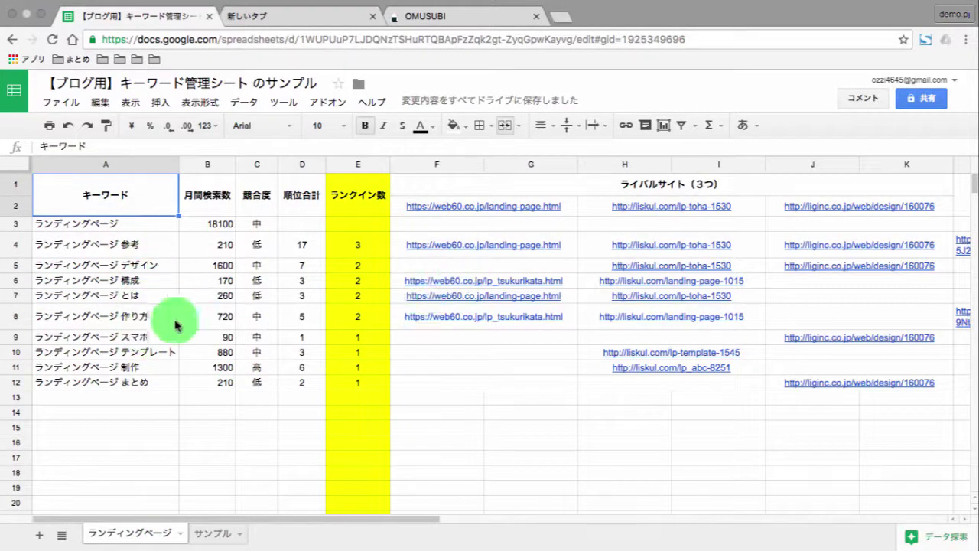
{"action": "left_click", "coordinate": [213, 534]}
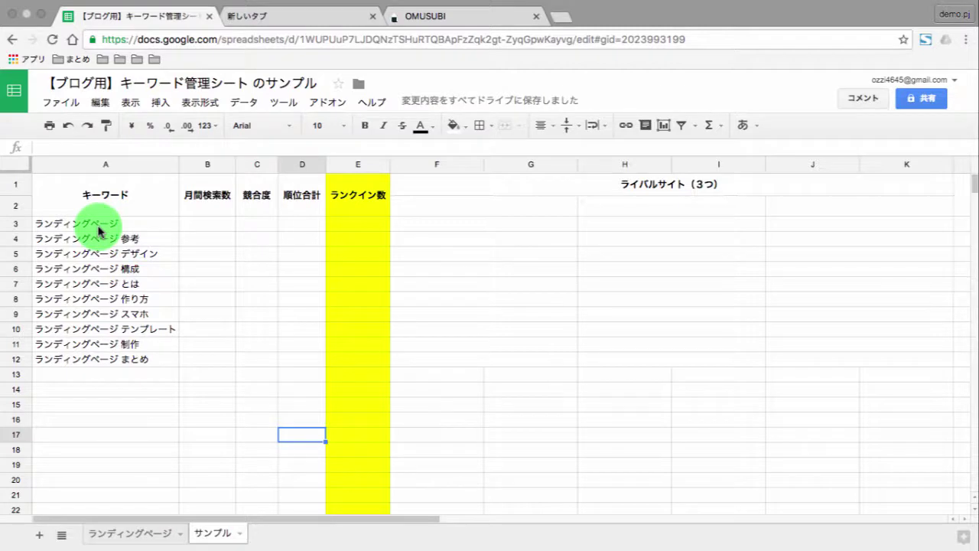
Step: Search Google for the first keyword in column A of the サンプル sheet, ランディングページ
{"action": "left_click", "coordinate": [98, 226]}
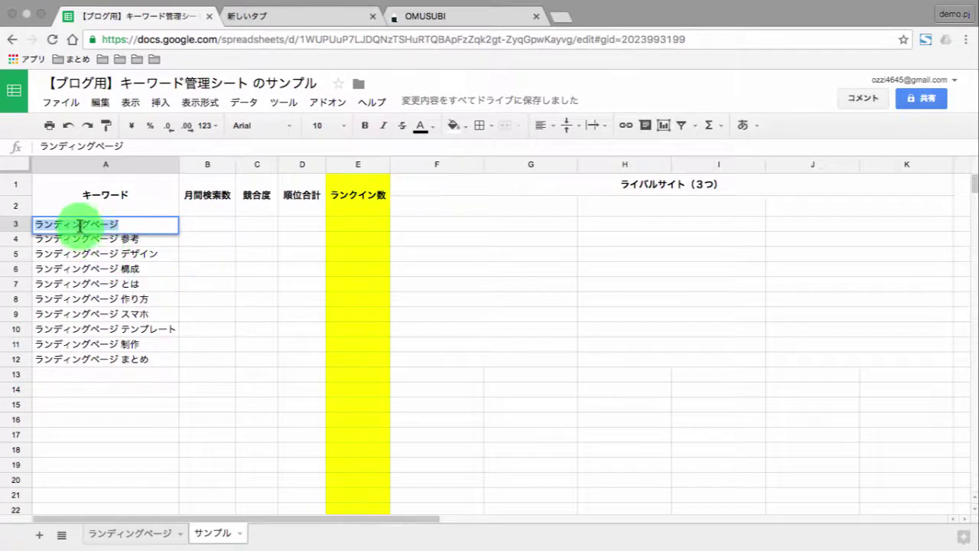
{"action": "left_click", "coordinate": [257, 268]}
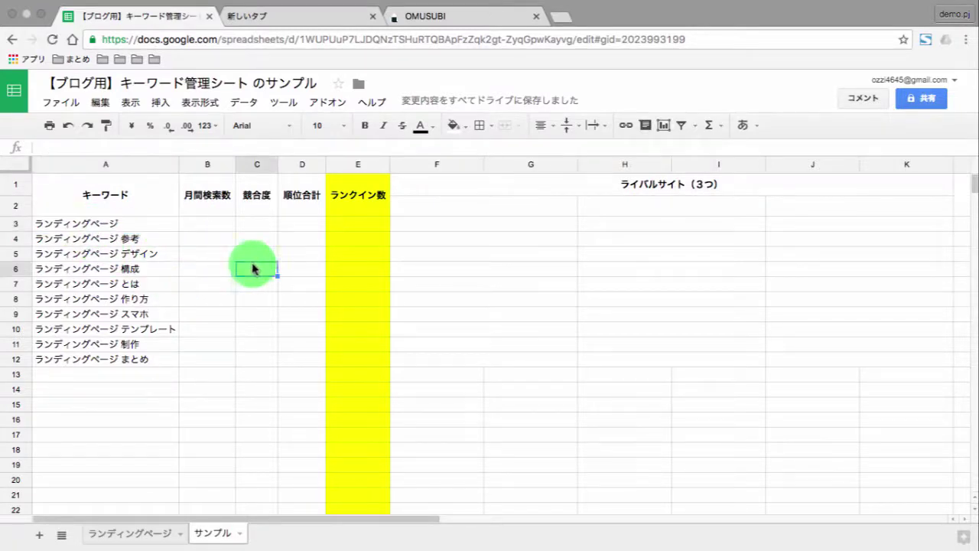
{"action": "left_click", "coordinate": [85, 228]}
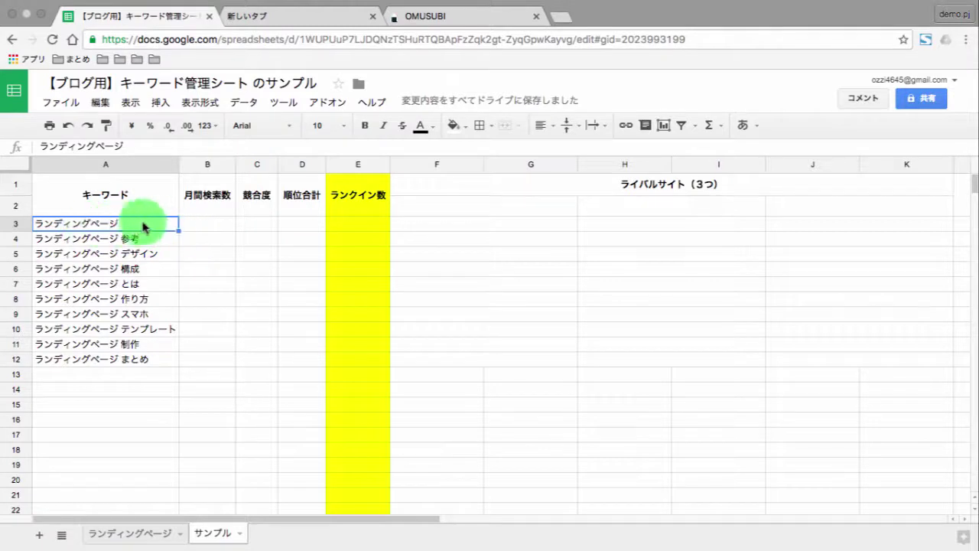
{"action": "left_click", "coordinate": [296, 17]}
{"action": "left_click", "coordinate": [296, 290]}
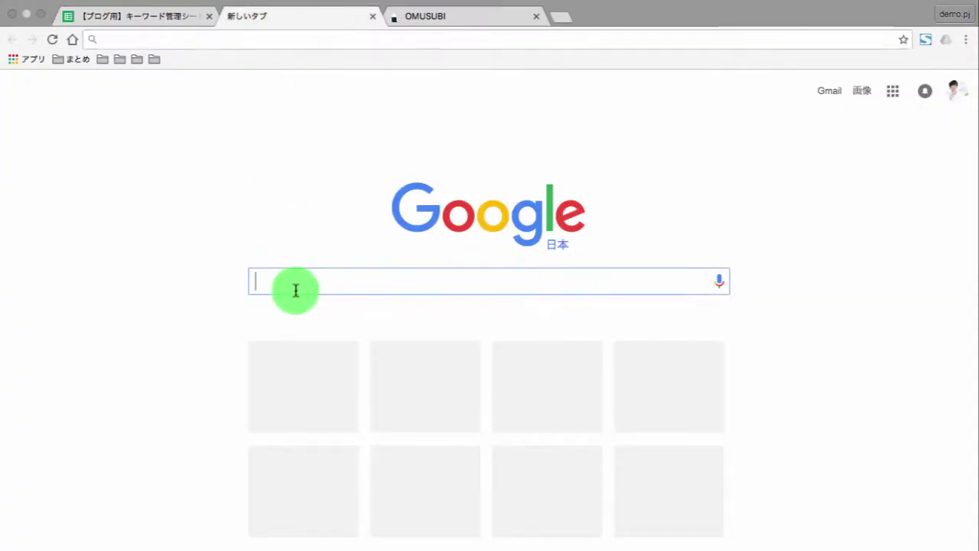
{"action": "type", "text": "ランディングページ"}
{"action": "key", "text": "Return"}
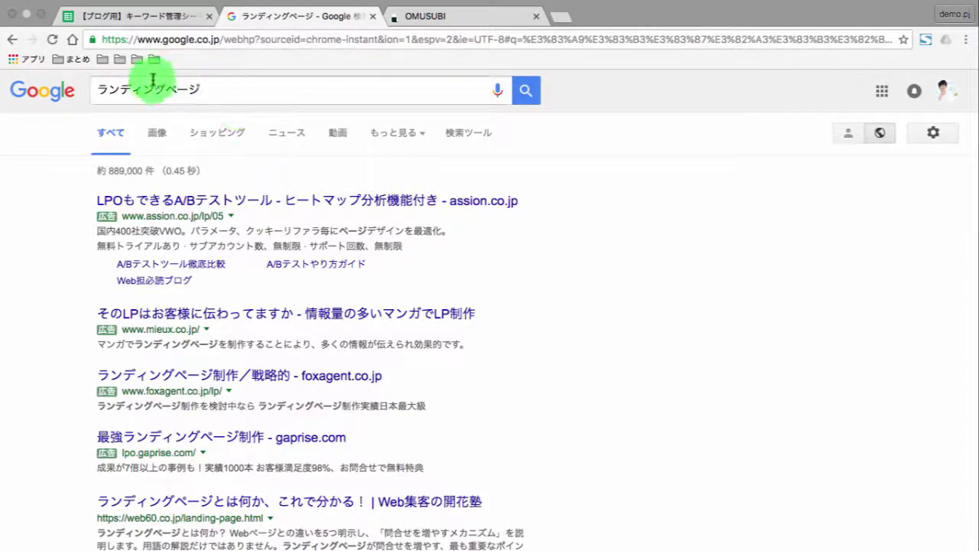
Step: Open the top four non-ad results in background tabs: web60.co.jp, lp-web.com, the LISKUL article and Web Design Clip
{"action": "scroll", "coordinate": [287, 338], "scroll_direction": "down", "scroll_amount": 5}
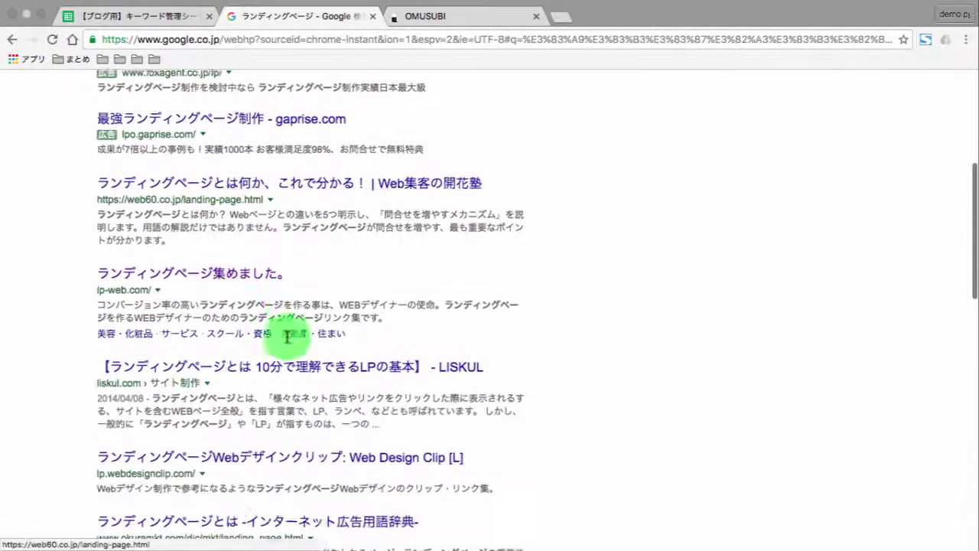
{"action": "scroll", "coordinate": [288, 342], "scroll_direction": "up", "scroll_amount": 2}
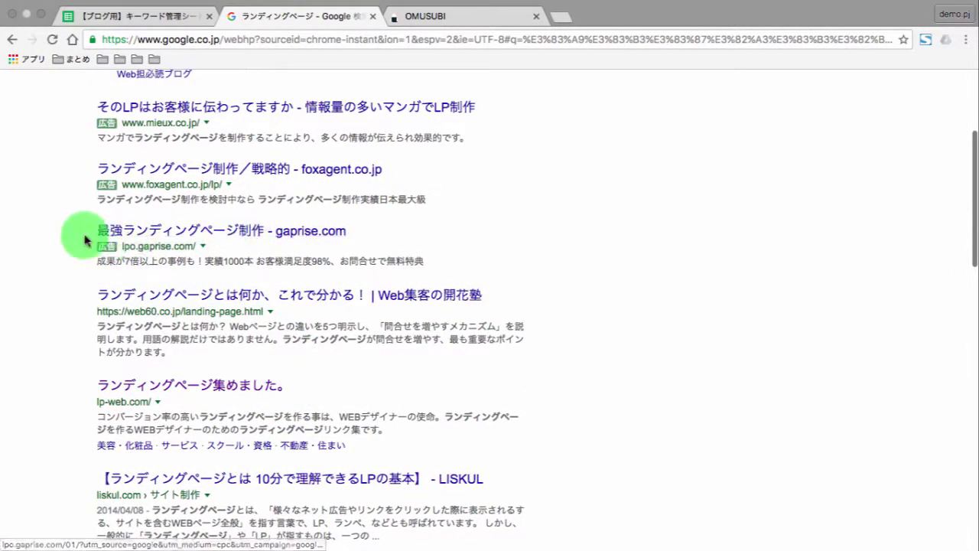
{"action": "scroll", "coordinate": [86, 242], "scroll_direction": "down", "scroll_amount": 1}
{"action": "scroll", "coordinate": [86, 242], "scroll_direction": "down", "scroll_amount": 1}
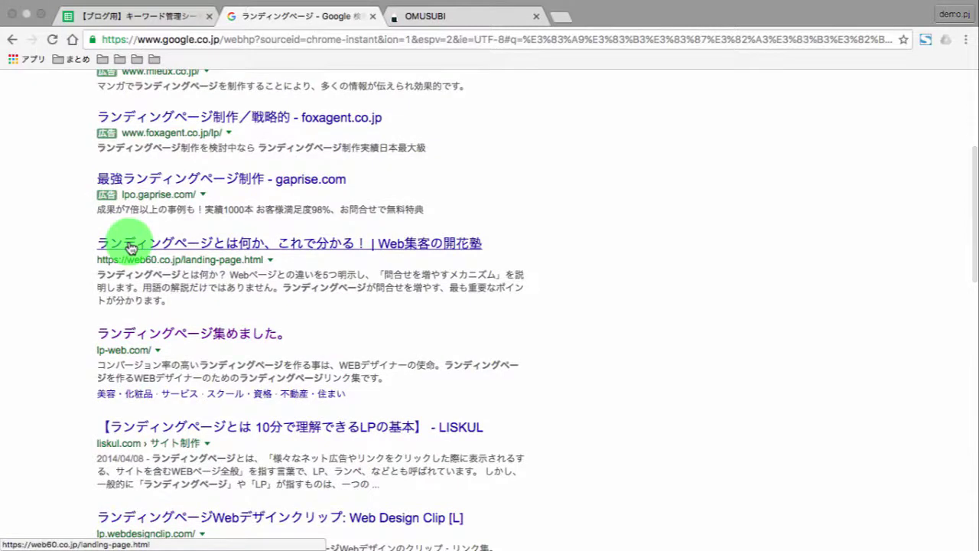
{"action": "left_click", "coordinate": [132, 248], "text": "super"}
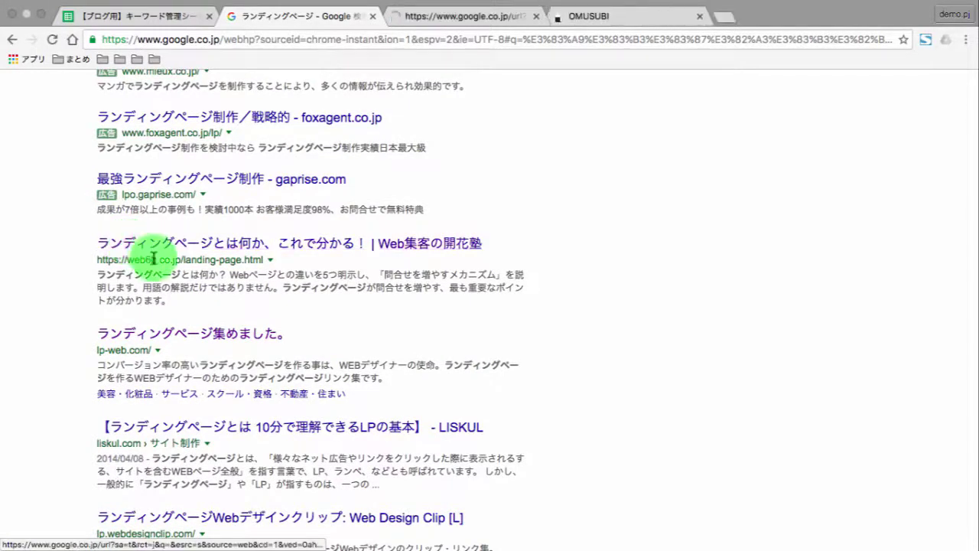
{"action": "left_click", "coordinate": [155, 341], "text": "super"}
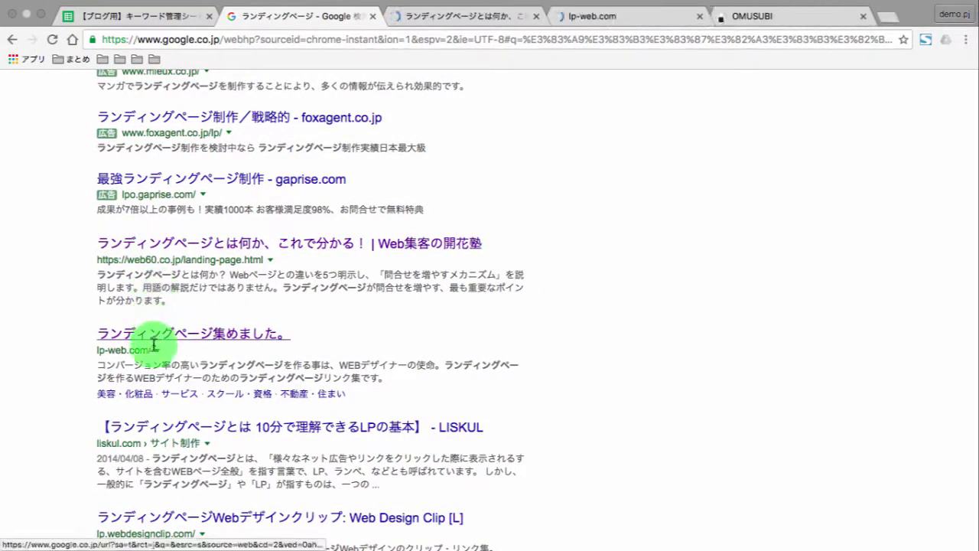
{"action": "left_click", "coordinate": [157, 429], "text": "super"}
{"action": "left_click", "coordinate": [160, 518], "text": "super"}
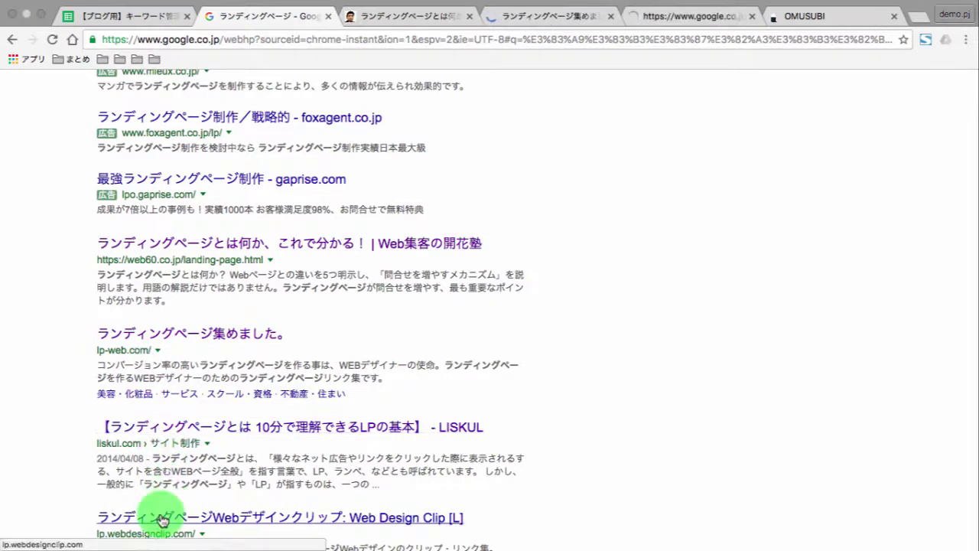
Step: Look through the opened result pages and skim the web60.co.jp landing page article as a possible rival site
{"action": "key", "text": "ctrl+Tab"}
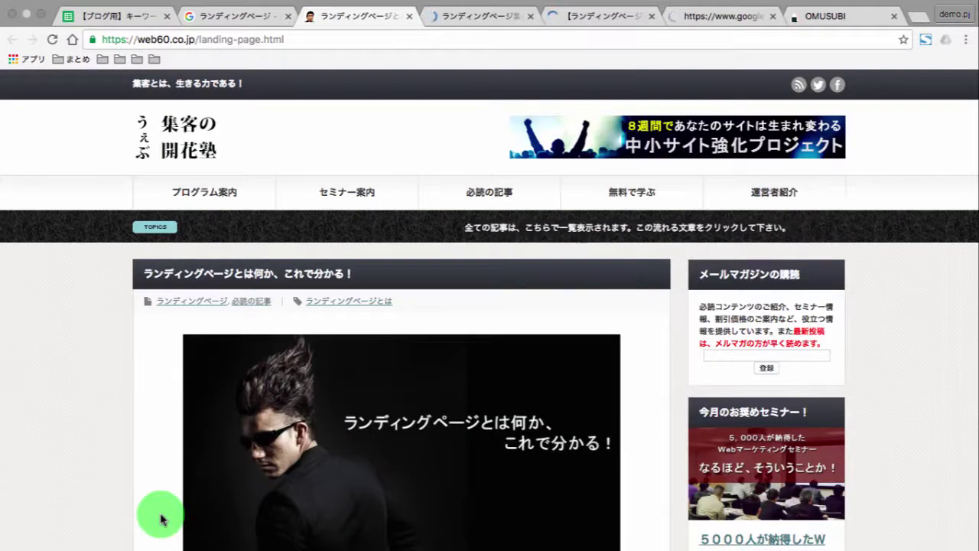
{"action": "key", "text": "ctrl+Tab"}
{"action": "key", "text": "ctrl+Tab"}
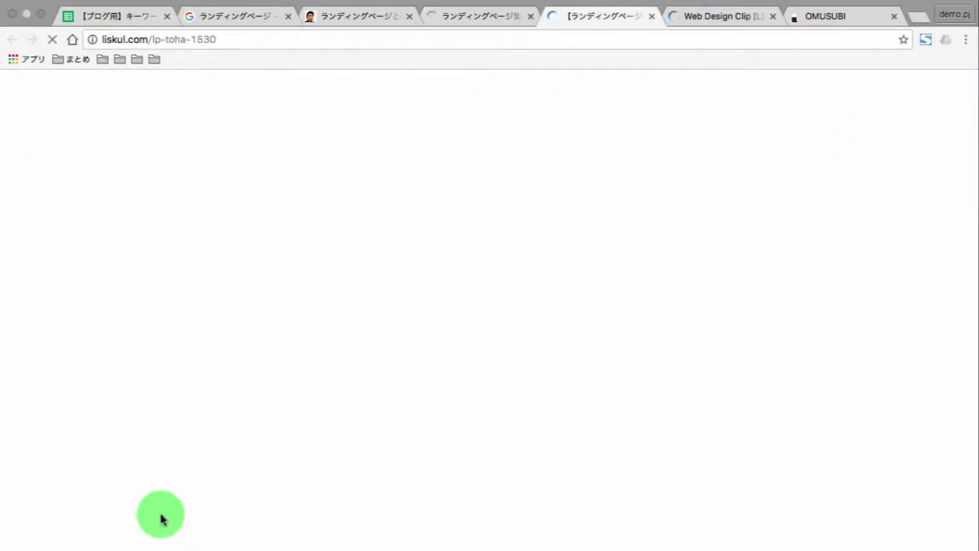
{"action": "key", "text": "ctrl+Tab"}
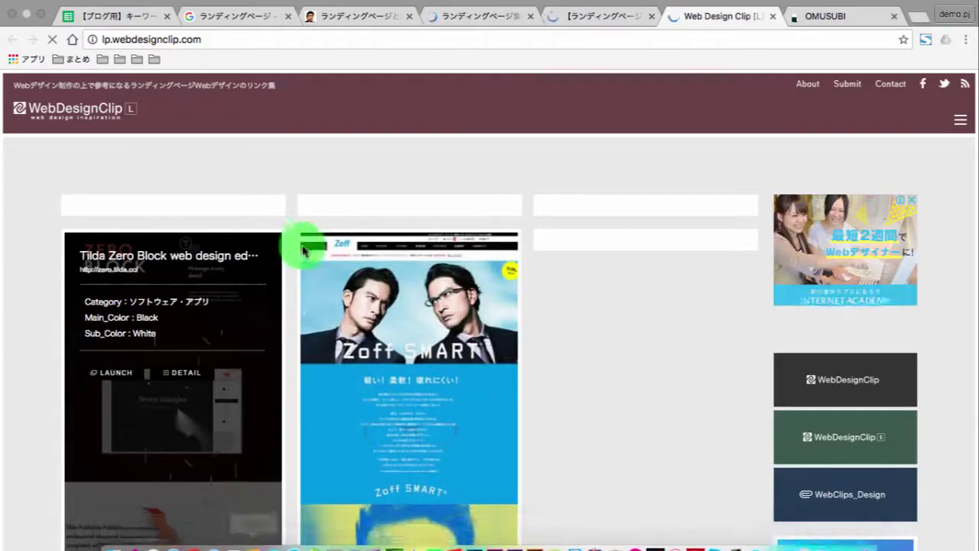
{"action": "key", "text": "ctrl+shift+Tab"}
{"action": "key", "text": "ctrl+shift+Tab"}
{"action": "key", "text": "ctrl+shift+Tab"}
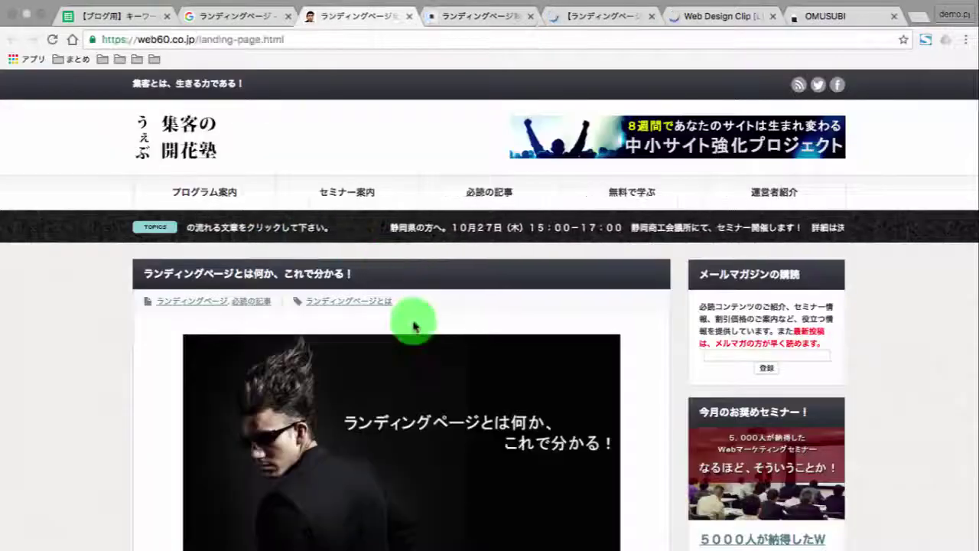
{"action": "scroll", "coordinate": [268, 293], "scroll_direction": "down", "scroll_amount": 3}
{"action": "scroll", "coordinate": [271, 293], "scroll_direction": "down", "scroll_amount": 8}
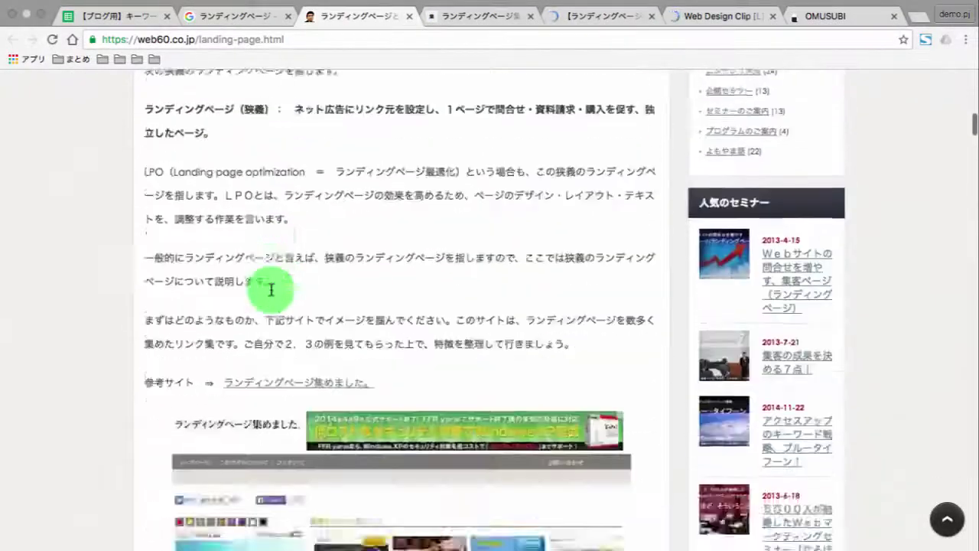
{"action": "scroll", "coordinate": [270, 293], "scroll_direction": "up", "scroll_amount": 3}
Step: Check the content of the lp-web.com link collection and close that page
{"action": "key", "text": "ctrl+Tab"}
{"action": "scroll", "coordinate": [271, 295], "scroll_direction": "down", "scroll_amount": 5}
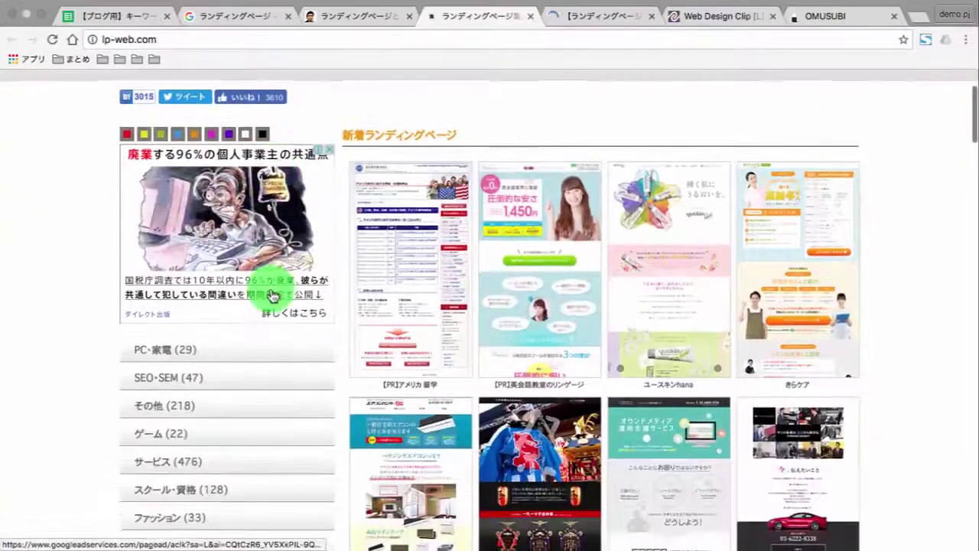
{"action": "scroll", "coordinate": [271, 295], "scroll_direction": "up", "scroll_amount": 3}
{"action": "scroll", "coordinate": [408, 348], "scroll_direction": "up", "scroll_amount": 3}
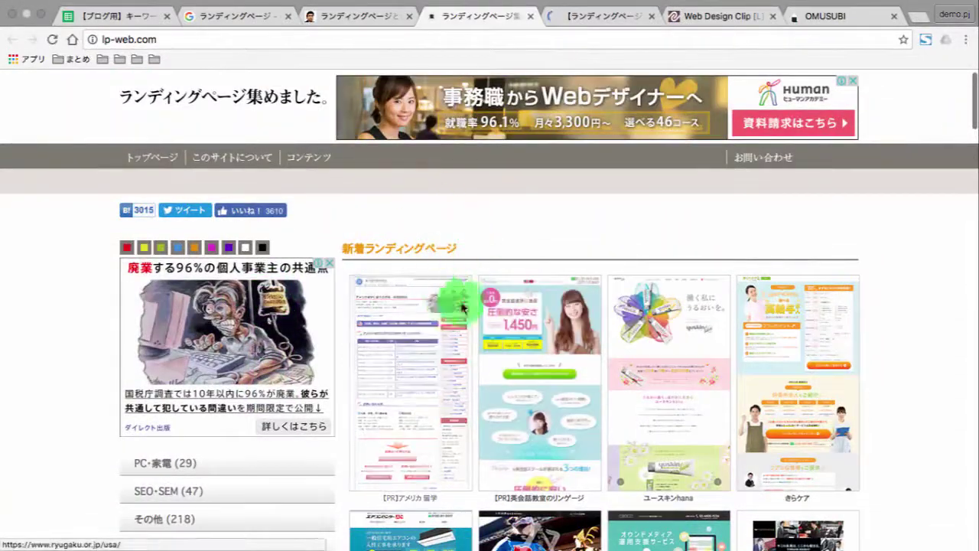
{"action": "scroll", "coordinate": [462, 307], "scroll_direction": "down", "scroll_amount": 3}
{"action": "scroll", "coordinate": [485, 290], "scroll_direction": "up", "scroll_amount": 3}
{"action": "scroll", "coordinate": [485, 291], "scroll_direction": "down", "scroll_amount": 5}
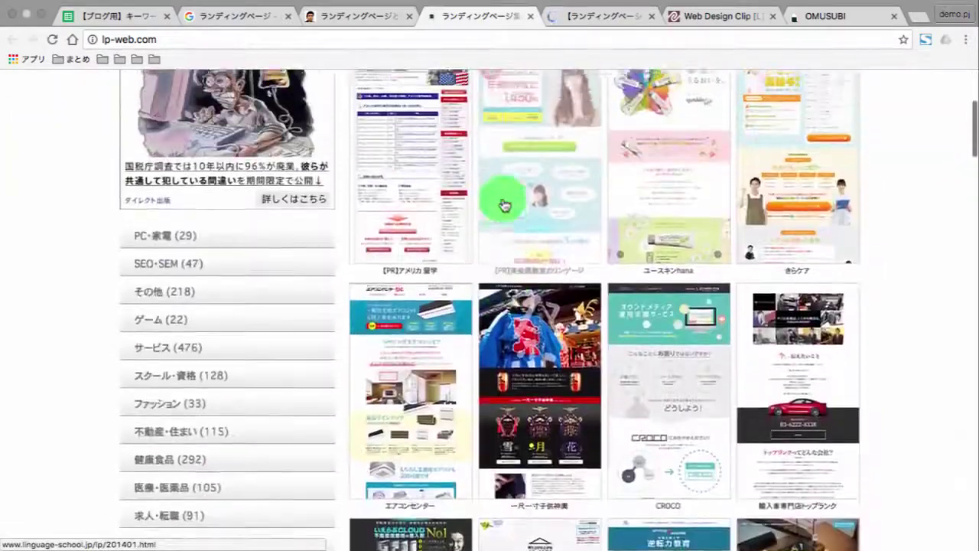
{"action": "scroll", "coordinate": [504, 205], "scroll_direction": "up", "scroll_amount": 1}
{"action": "left_click", "coordinate": [534, 17]}
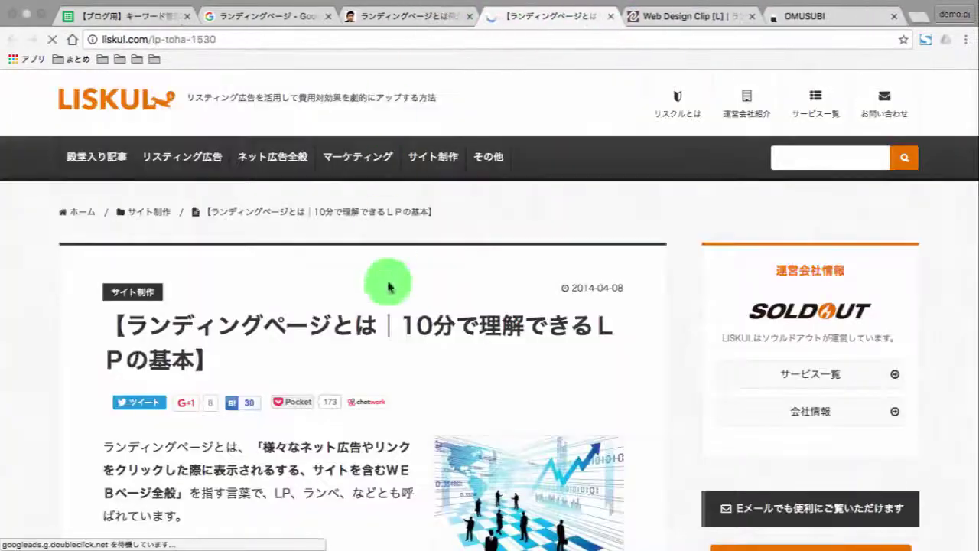
Step: Skim the LISKUL article on landing page basics to judge its content
{"action": "scroll", "coordinate": [385, 311], "scroll_direction": "down", "scroll_amount": 8}
{"action": "scroll", "coordinate": [365, 417], "scroll_direction": "down", "scroll_amount": 15}
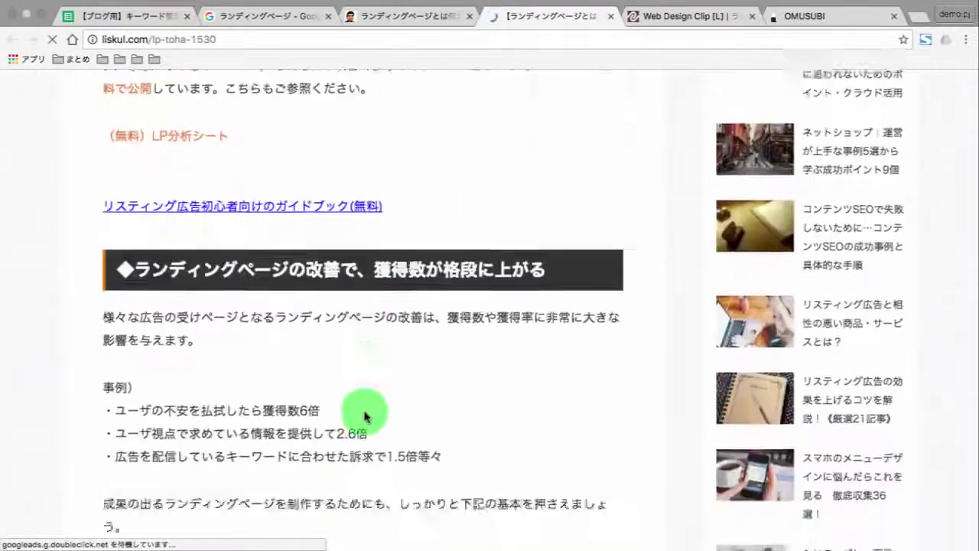
{"action": "scroll", "coordinate": [365, 411], "scroll_direction": "up", "scroll_amount": 6}
{"action": "scroll", "coordinate": [365, 412], "scroll_direction": "up", "scroll_amount": 5}
Step: Check the Web Design Clip gallery page and close it
{"action": "key", "text": "ctrl+Tab"}
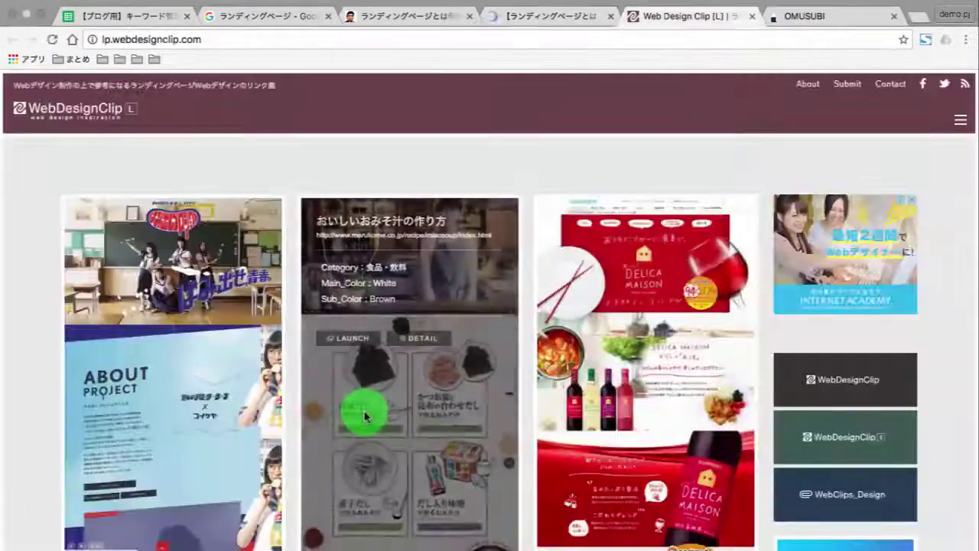
{"action": "scroll", "coordinate": [365, 412], "scroll_direction": "down", "scroll_amount": 5}
{"action": "scroll", "coordinate": [364, 411], "scroll_direction": "up", "scroll_amount": 5}
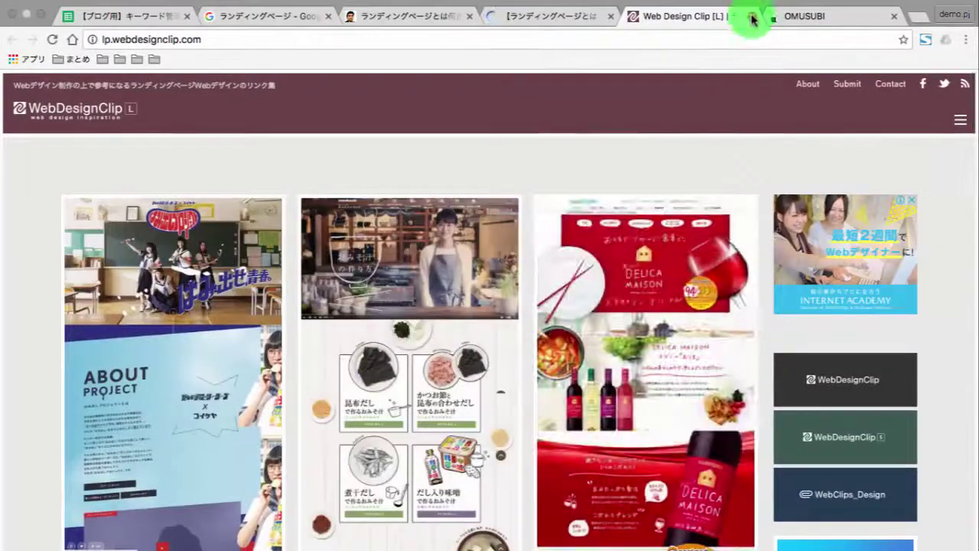
{"action": "left_click", "coordinate": [753, 17]}
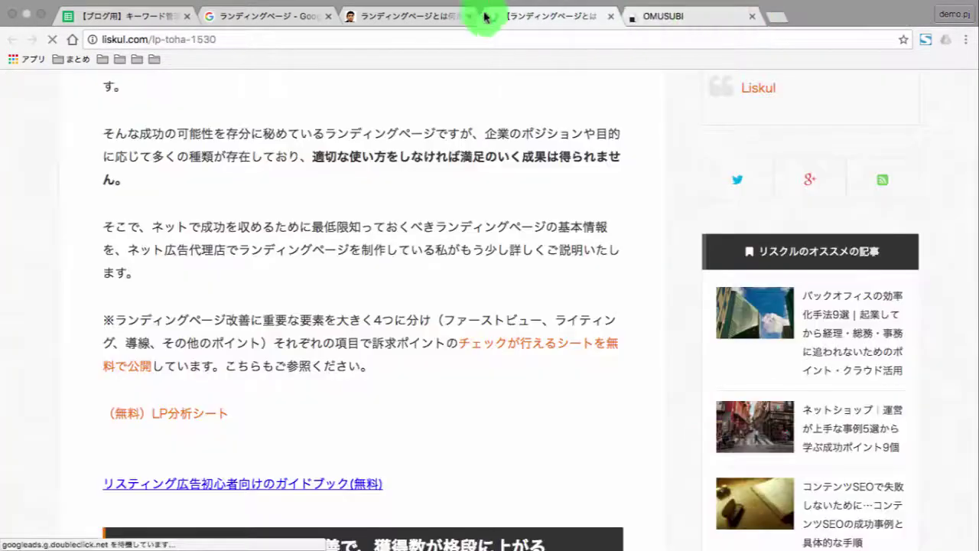
Step: Return to the Google results and open the okuramkt.com and liginc.co.jp results in background tabs
{"action": "left_click", "coordinate": [416, 22]}
{"action": "key", "text": "ctrl+Tab"}
{"action": "left_click", "coordinate": [419, 22]}
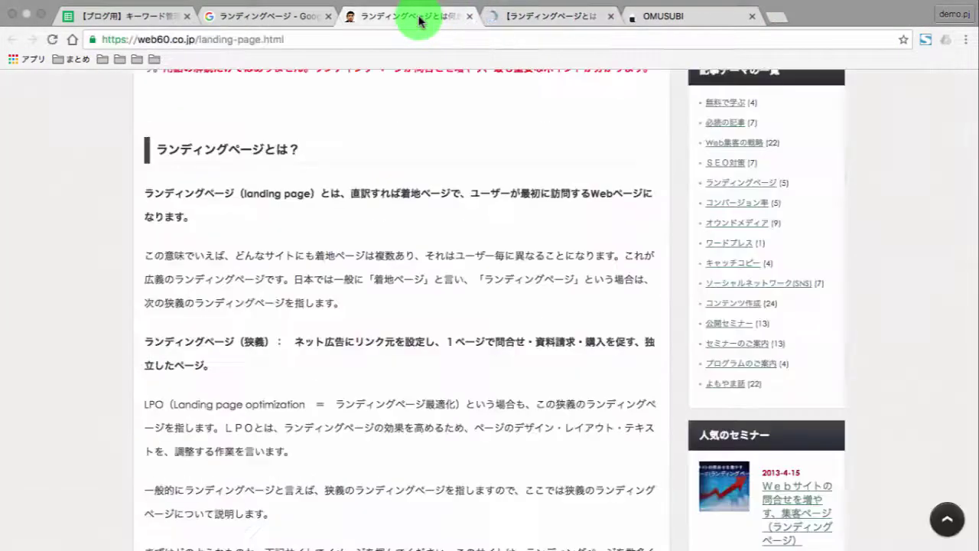
{"action": "left_click", "coordinate": [245, 18]}
{"action": "scroll", "coordinate": [237, 317], "scroll_direction": "down", "scroll_amount": 2}
{"action": "scroll", "coordinate": [237, 318], "scroll_direction": "down", "scroll_amount": 5}
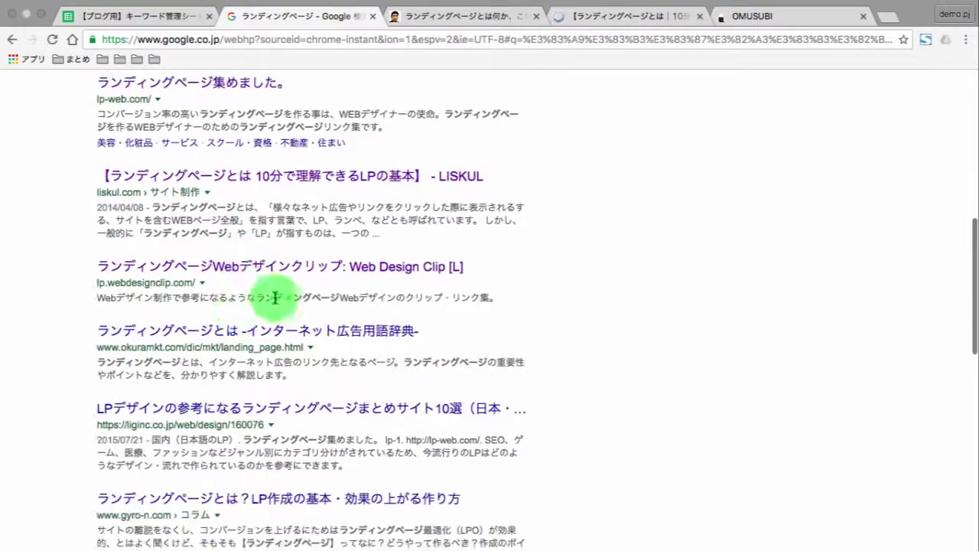
{"action": "left_click", "coordinate": [275, 340], "text": "super"}
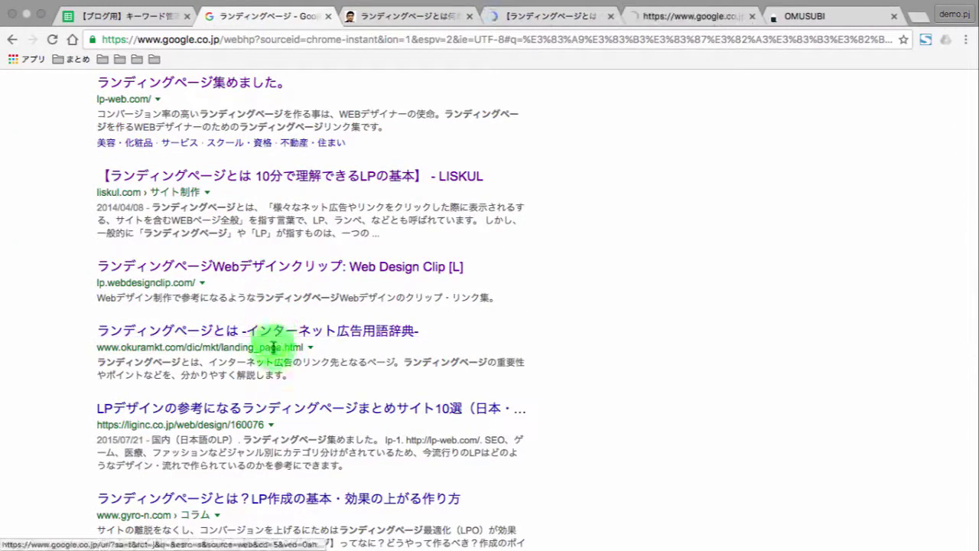
{"action": "left_click", "coordinate": [278, 409], "text": "super"}
Step: Check the okuramkt.com internet advertising dictionary page on landing pages and close it
{"action": "key", "text": "ctrl+Tab"}
{"action": "key", "text": "ctrl+Tab"}
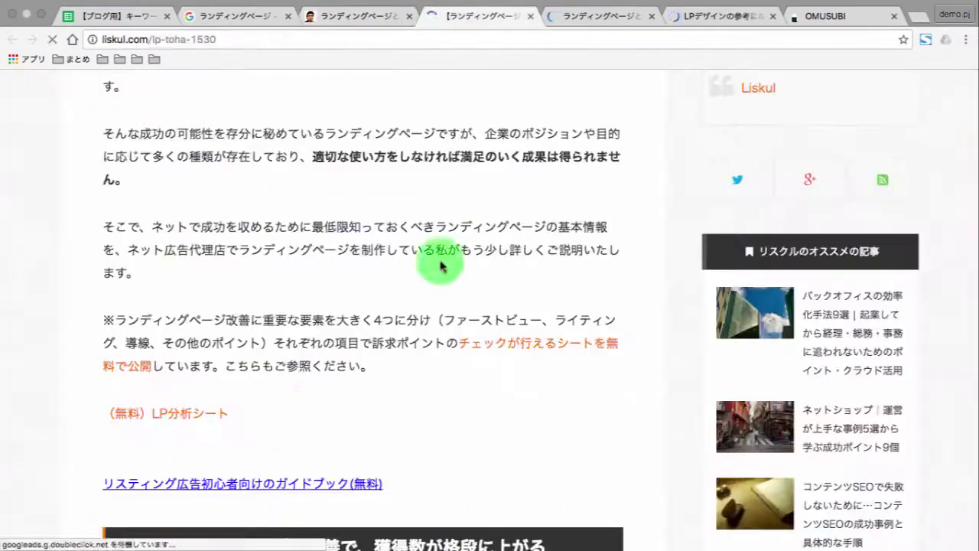
{"action": "scroll", "coordinate": [440, 264], "scroll_direction": "up", "scroll_amount": 10}
{"action": "key", "text": "ctrl+Tab"}
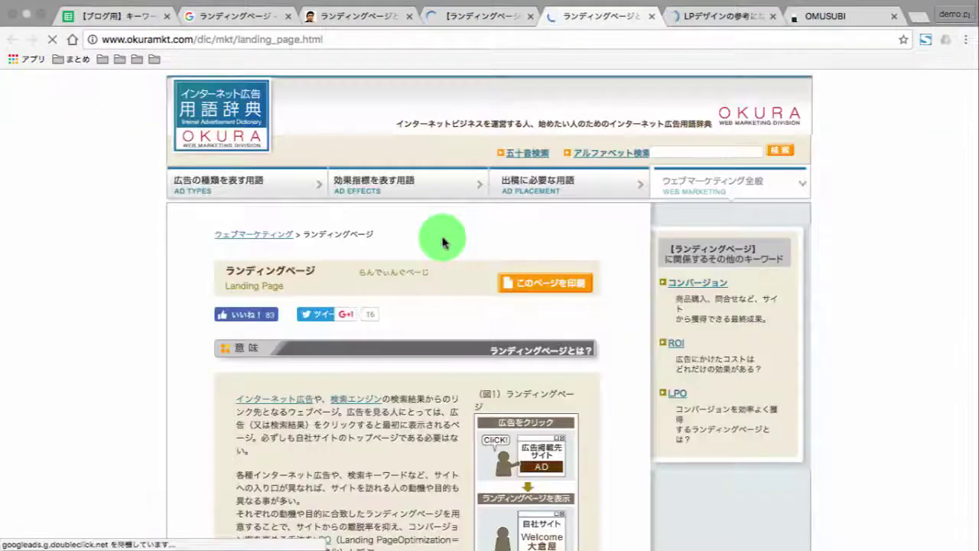
{"action": "scroll", "coordinate": [385, 206], "scroll_direction": "down", "scroll_amount": 10}
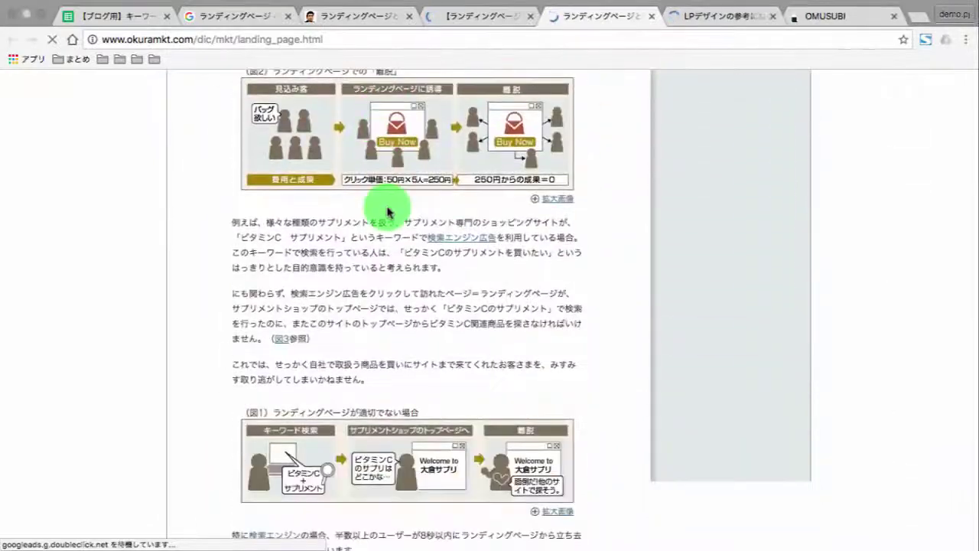
{"action": "scroll", "coordinate": [388, 212], "scroll_direction": "up", "scroll_amount": 10}
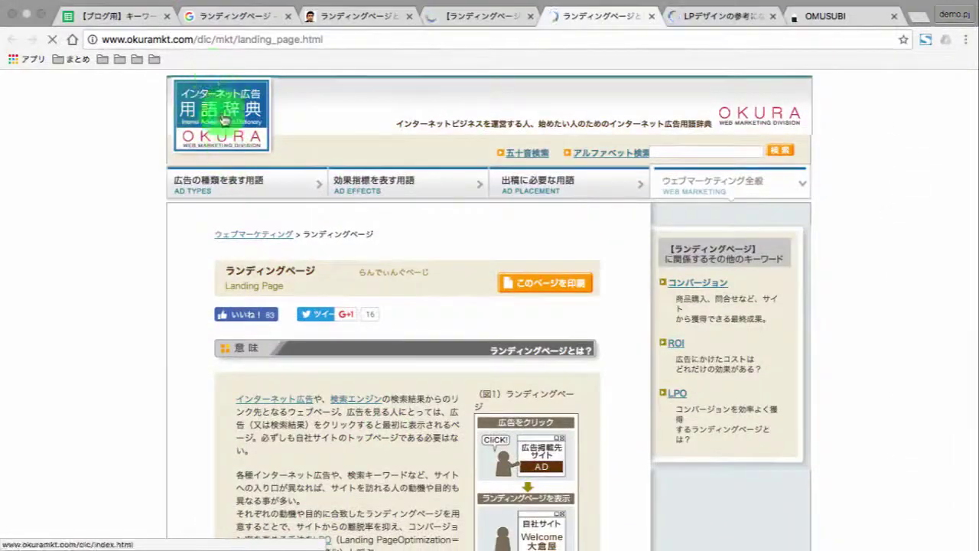
{"action": "left_click", "coordinate": [651, 21]}
Step: Skim the liginc.co.jp article on landing page design collection sites to judge its content
{"action": "scroll", "coordinate": [417, 332], "scroll_direction": "down", "scroll_amount": 4}
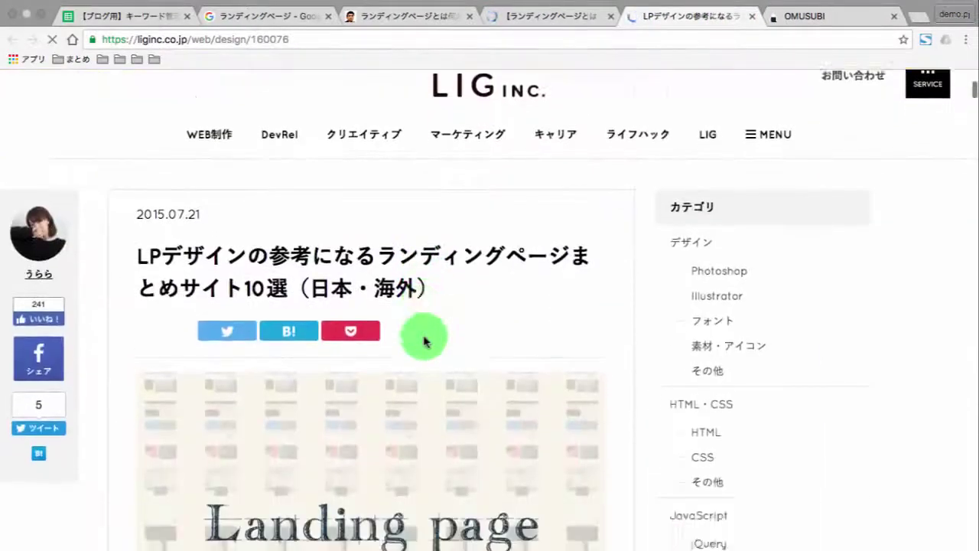
{"action": "scroll", "coordinate": [425, 341], "scroll_direction": "down", "scroll_amount": 10}
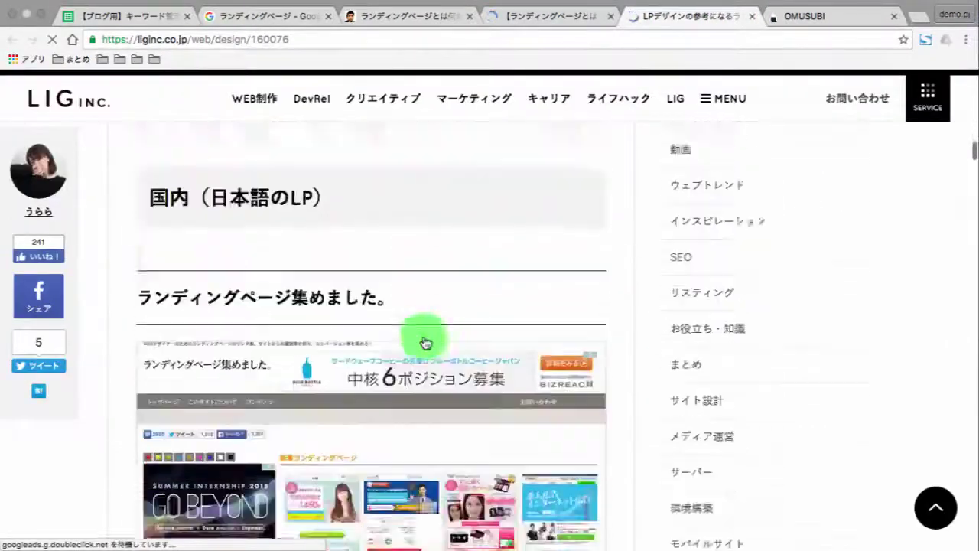
{"action": "scroll", "coordinate": [426, 342], "scroll_direction": "down", "scroll_amount": 5}
{"action": "scroll", "coordinate": [425, 342], "scroll_direction": "up", "scroll_amount": 1}
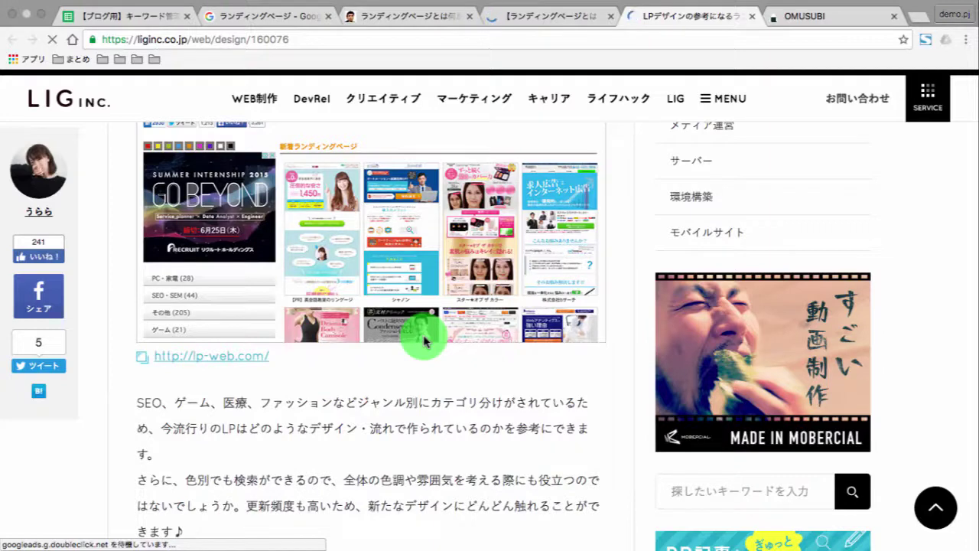
{"action": "scroll", "coordinate": [425, 342], "scroll_direction": "up", "scroll_amount": 1}
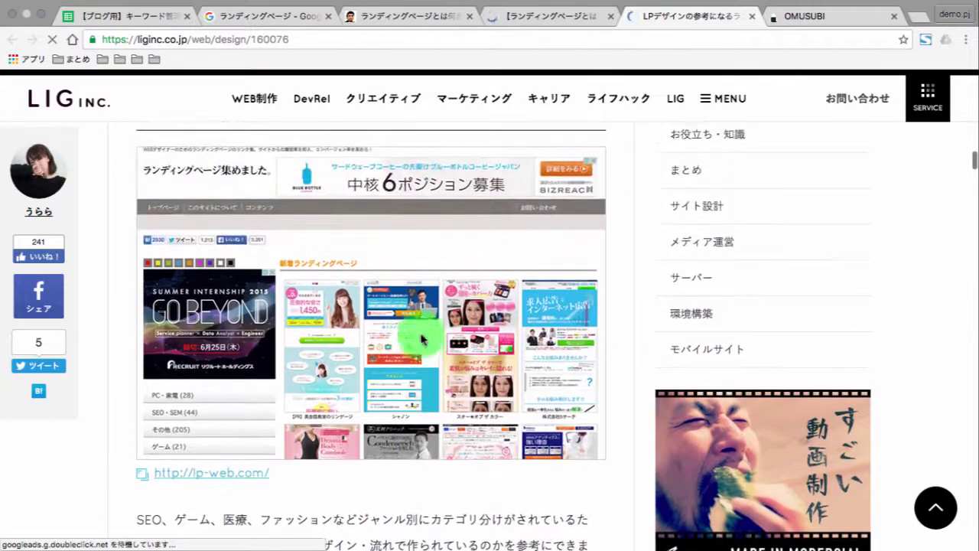
Step: Return to the Google results for ランディングページ and review the listings below the ads
{"action": "left_click", "coordinate": [273, 19]}
{"action": "scroll", "coordinate": [267, 207], "scroll_direction": "up", "scroll_amount": 7}
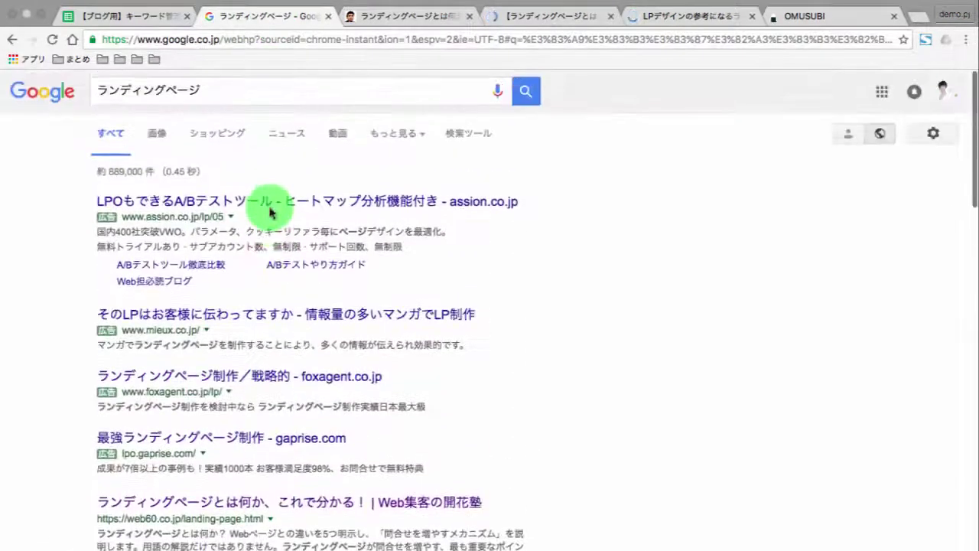
{"action": "left_click_drag", "start_coordinate": [200, 96], "coordinate": [88, 92]}
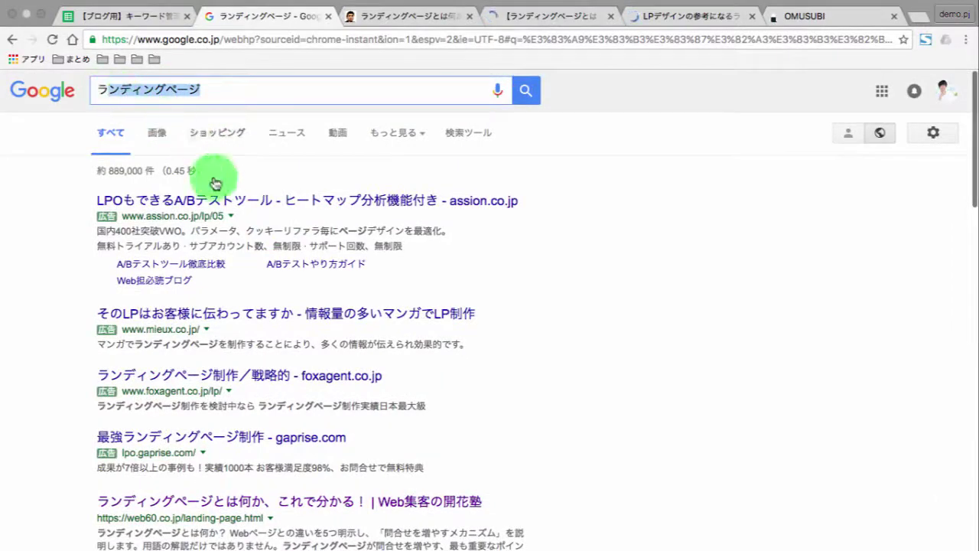
{"action": "scroll", "coordinate": [229, 377], "scroll_direction": "down", "scroll_amount": 5}
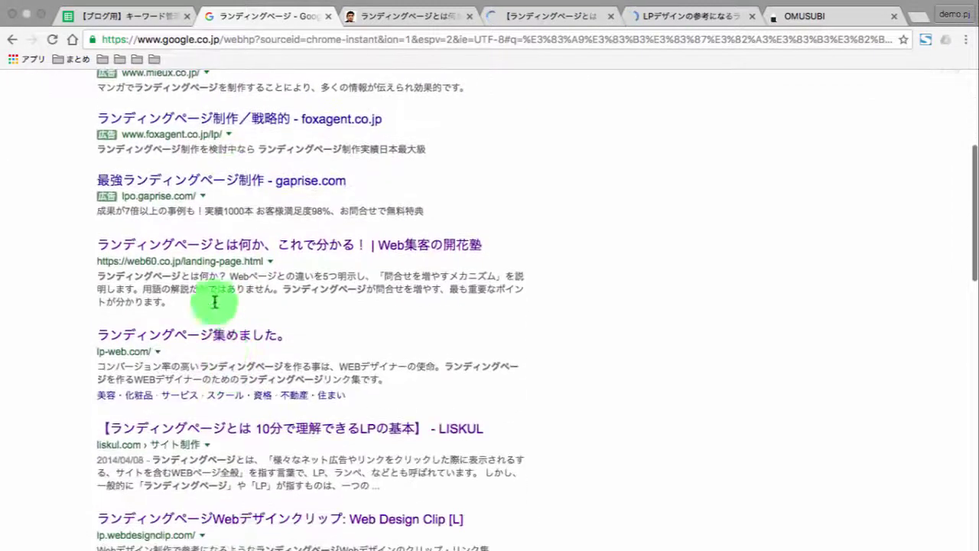
{"action": "scroll", "coordinate": [212, 329], "scroll_direction": "down", "scroll_amount": 1}
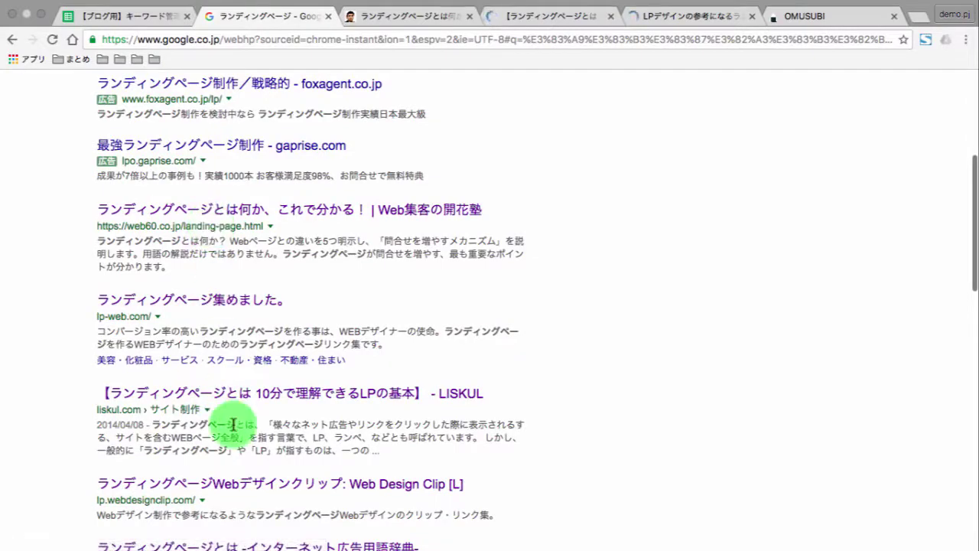
Step: Compare the open web60.co.jp, LISKUL and liginc.co.jp articles as rival site candidates
{"action": "key", "text": "ctrl+Tab"}
{"action": "scroll", "coordinate": [528, 186], "scroll_direction": "up", "scroll_amount": 10}
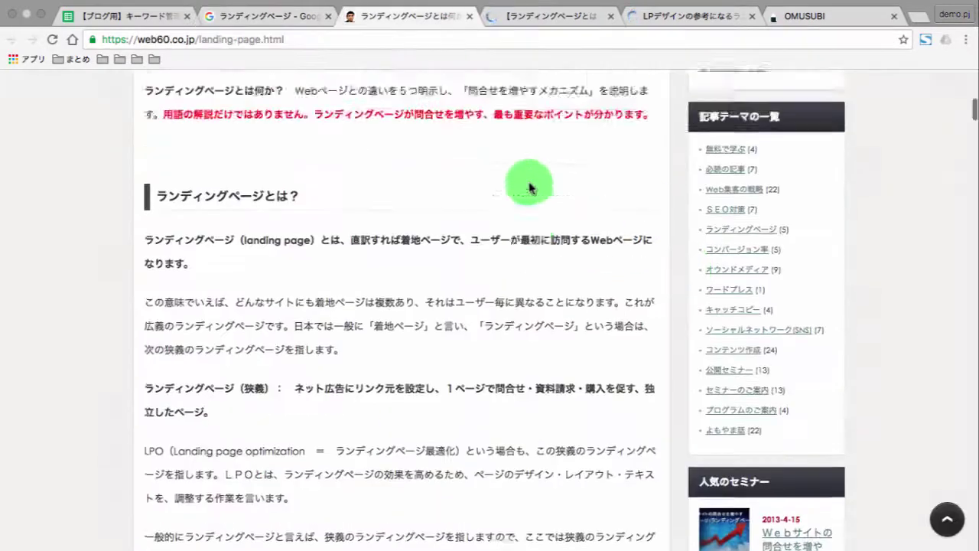
{"action": "key", "text": "ctrl+Tab"}
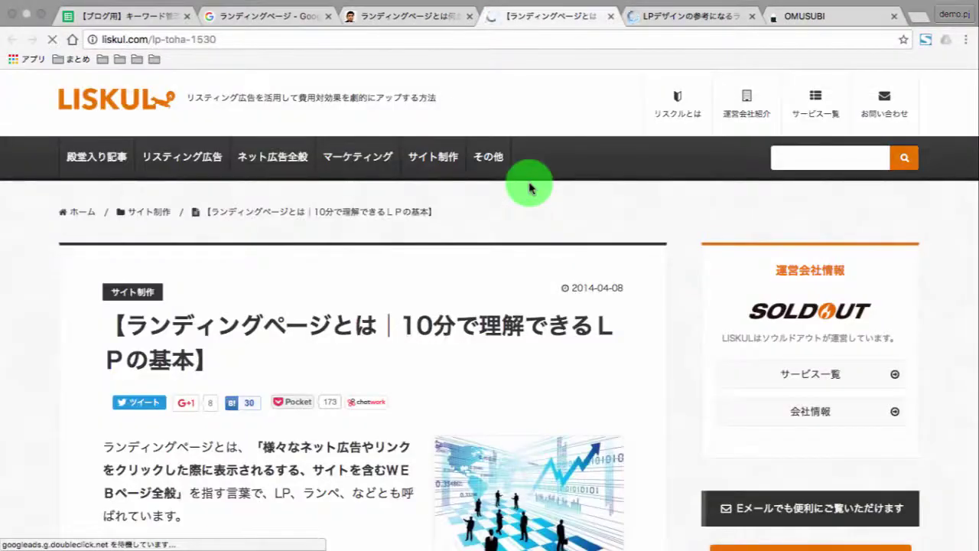
{"action": "key", "text": "ctrl+Tab"}
{"action": "scroll", "coordinate": [530, 188], "scroll_direction": "up", "scroll_amount": 5}
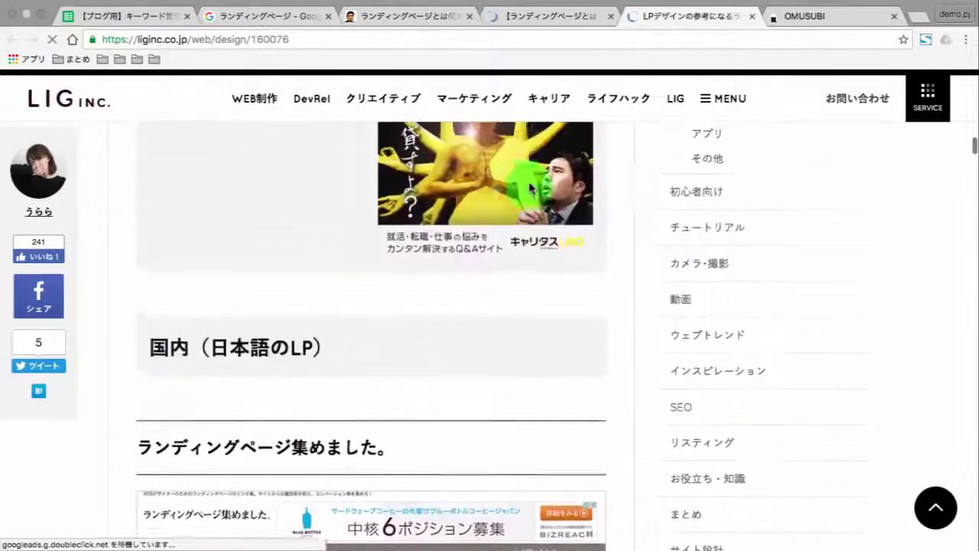
{"action": "scroll", "coordinate": [530, 187], "scroll_direction": "up", "scroll_amount": 5}
{"action": "key", "text": "ctrl+shift+Tab"}
{"action": "key", "text": "ctrl+shift+Tab"}
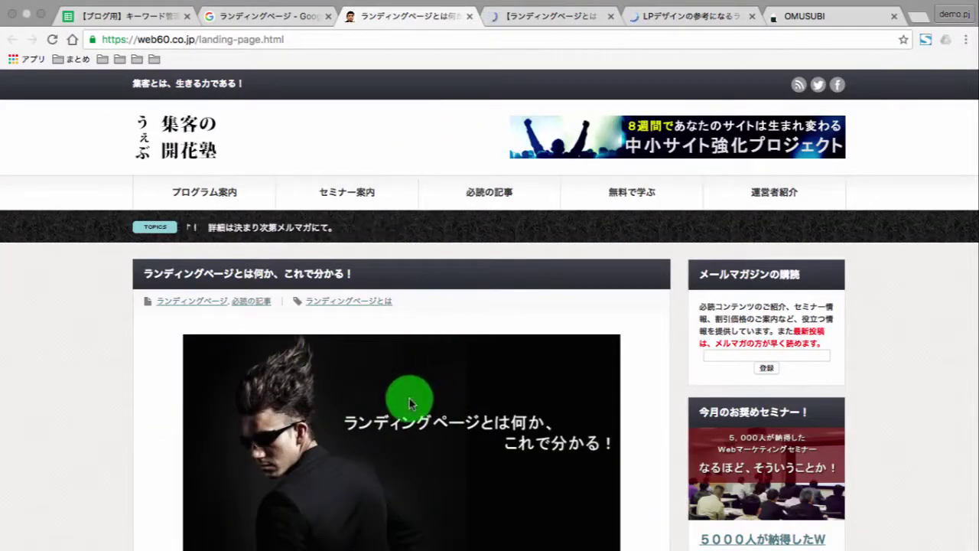
{"action": "key", "text": "ctrl+Tab"}
{"action": "key", "text": "ctrl+Tab"}
{"action": "key", "text": "ctrl+shift+Tab"}
{"action": "key", "text": "ctrl+shift+Tab"}
Step: Recheck the search keyword and the organic listings in the Google results
{"action": "key", "text": "ctrl+shift+Tab"}
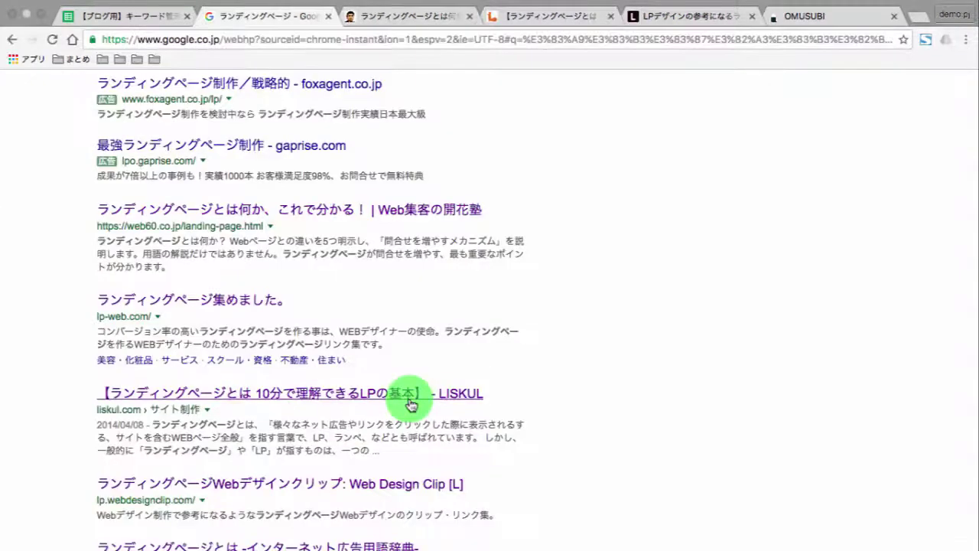
{"action": "scroll", "coordinate": [411, 404], "scroll_direction": "up", "scroll_amount": 5}
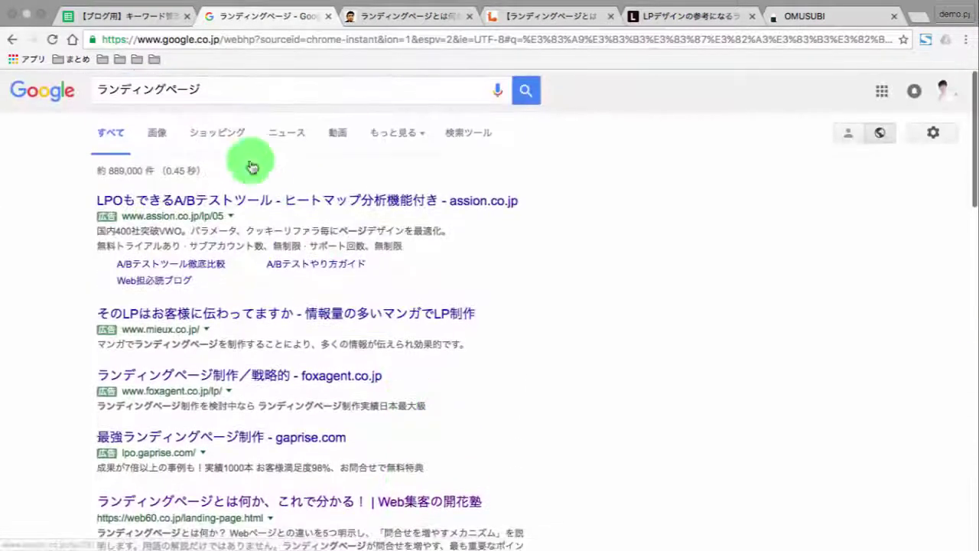
{"action": "left_click_drag", "start_coordinate": [196, 90], "coordinate": [108, 86]}
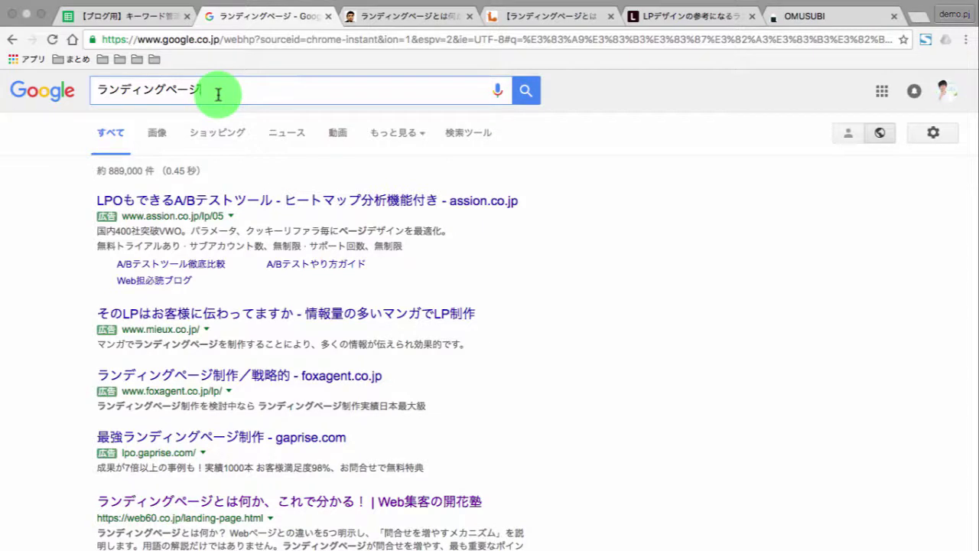
{"action": "scroll", "coordinate": [198, 306], "scroll_direction": "down", "scroll_amount": 1}
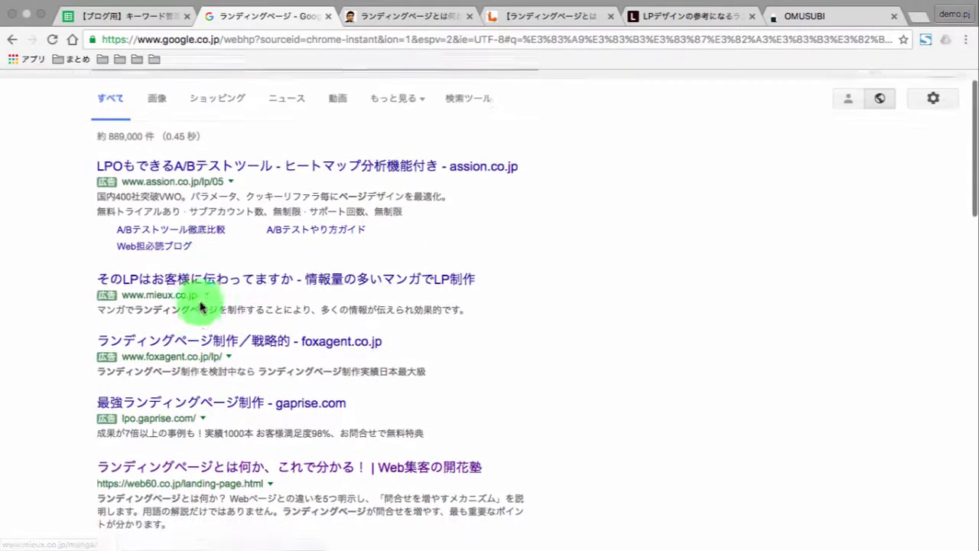
{"action": "scroll", "coordinate": [200, 306], "scroll_direction": "up", "scroll_amount": 1}
{"action": "scroll", "coordinate": [200, 306], "scroll_direction": "down", "scroll_amount": 6}
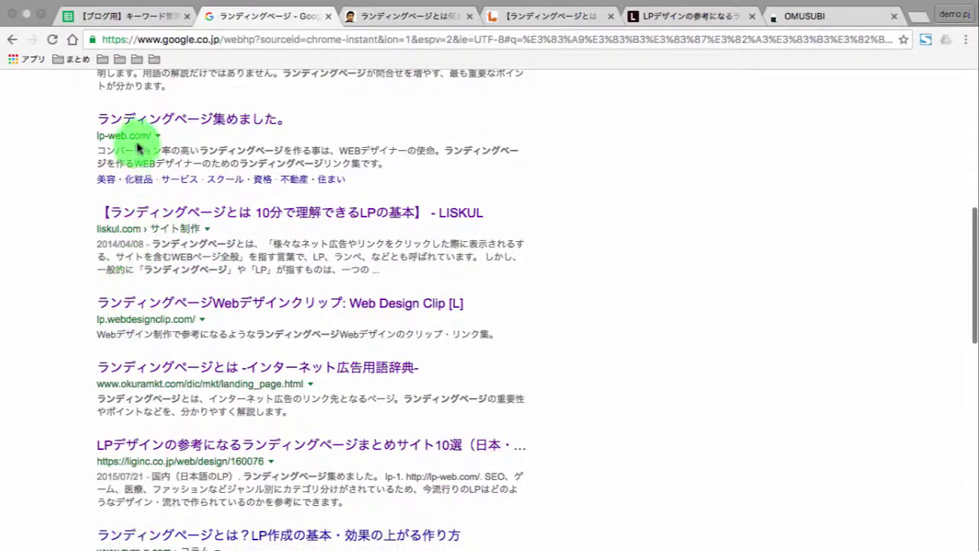
Step: Look through the three candidate rival articles from web60.co.jp, LISKUL and liginc.co.jp once more
{"action": "key", "text": "ctrl+Tab"}
{"action": "key", "text": "ctrl+Tab"}
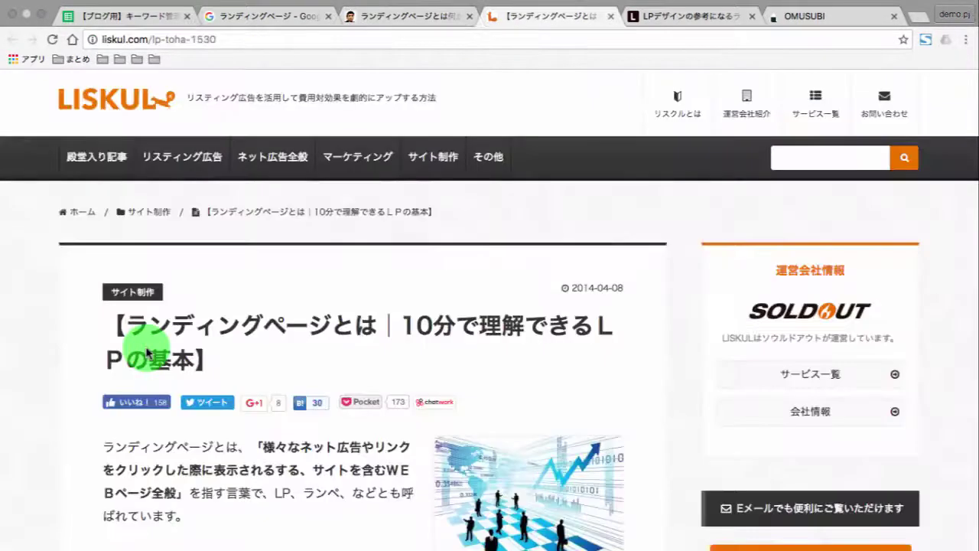
{"action": "key", "text": "ctrl+Tab"}
{"action": "key", "text": "ctrl+shift+Tab"}
{"action": "key", "text": "ctrl+shift+Tab"}
{"action": "key", "text": "ctrl+Tab"}
{"action": "key", "text": "ctrl+Tab"}
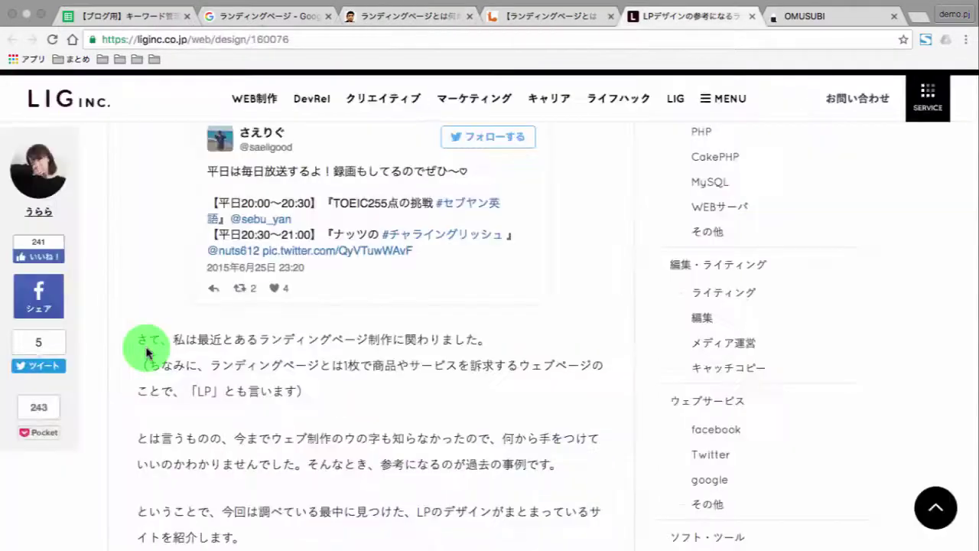
{"action": "key", "text": "ctrl+shift+Tab"}
{"action": "key", "text": "ctrl+shift+Tab"}
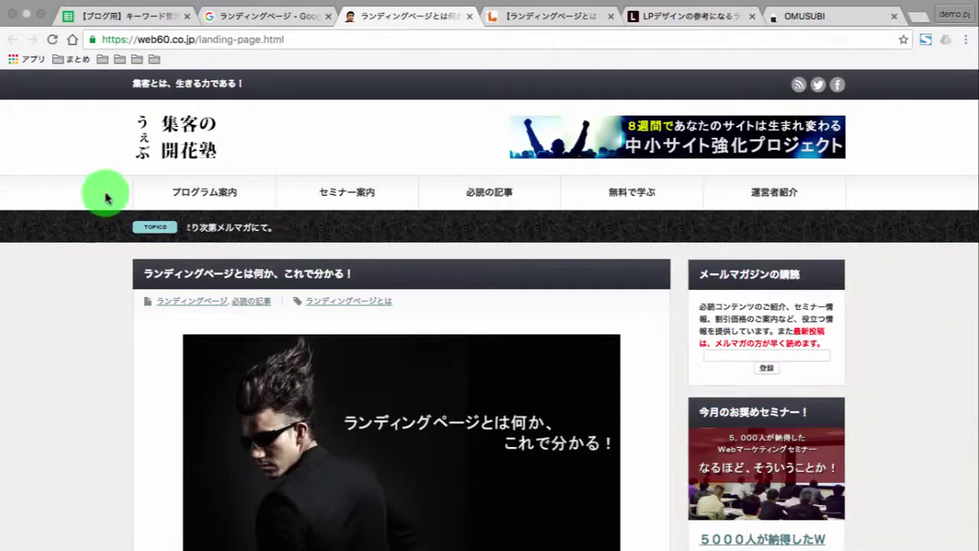
Step: Switch to the keyword management spreadsheet and check the three rival site cells in row 2
{"action": "left_click", "coordinate": [97, 18]}
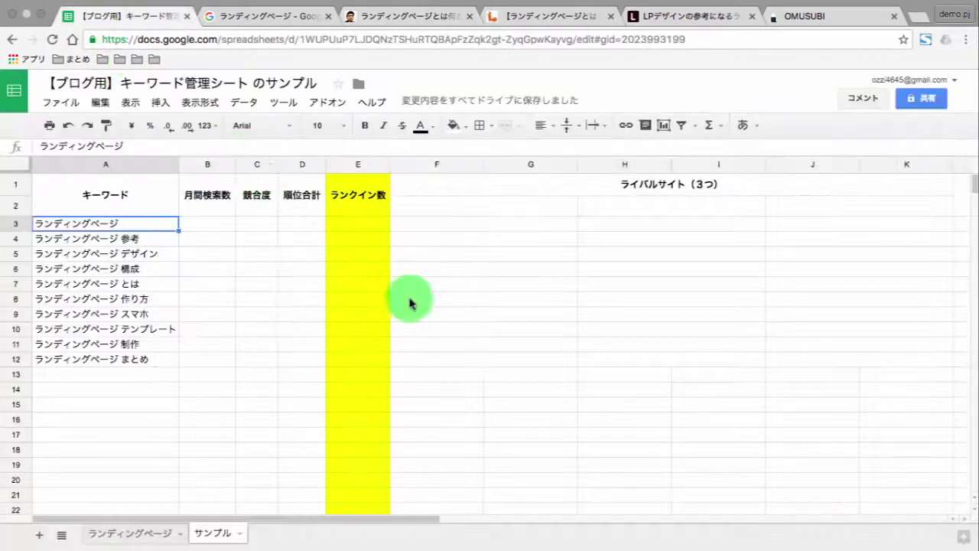
{"action": "left_click", "coordinate": [437, 206]}
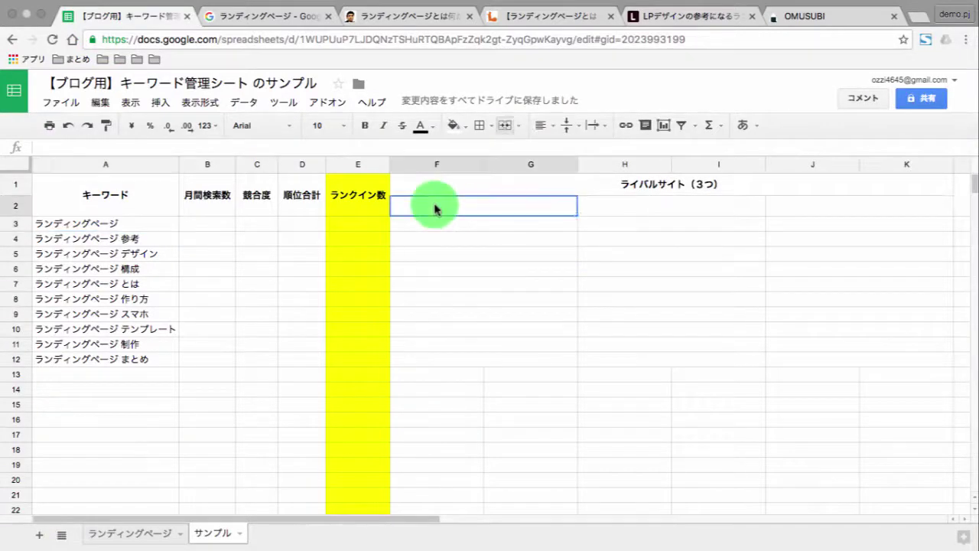
{"action": "left_click", "coordinate": [620, 201]}
{"action": "left_click", "coordinate": [798, 203]}
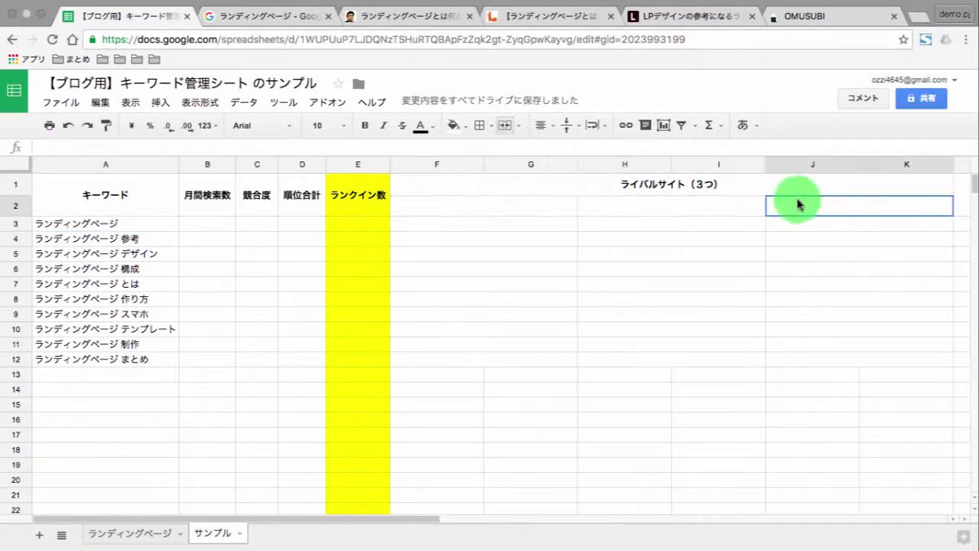
{"action": "left_click", "coordinate": [535, 203]}
{"action": "key", "text": "ctrl+Tab"}
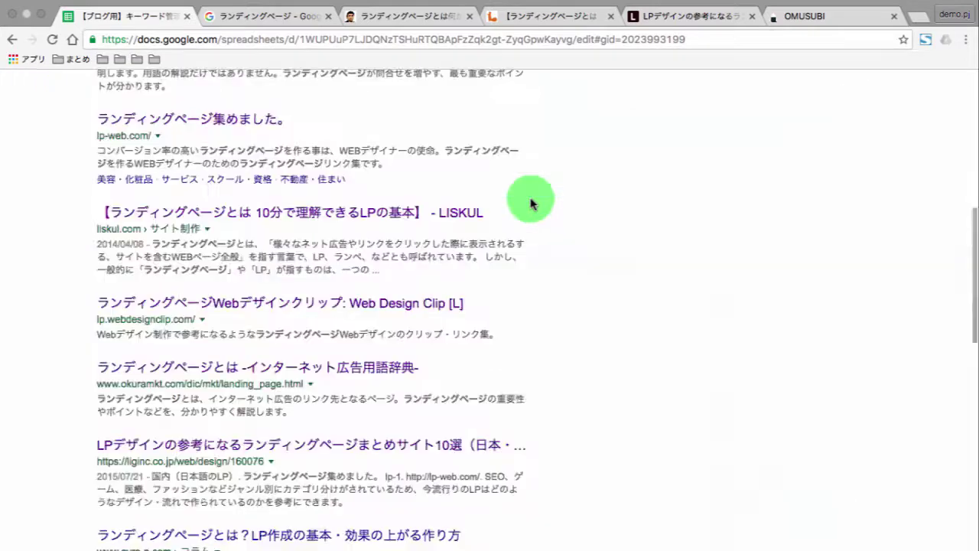
{"action": "key", "text": "ctrl+Tab"}
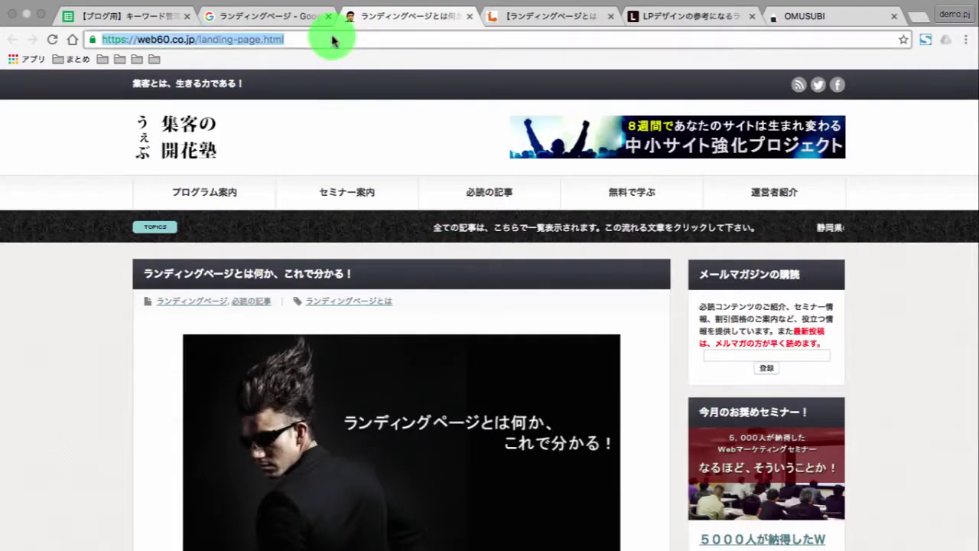
{"action": "key", "text": "ctrl+shift+Tab"}
{"action": "key", "text": "ctrl+shift+Tab"}
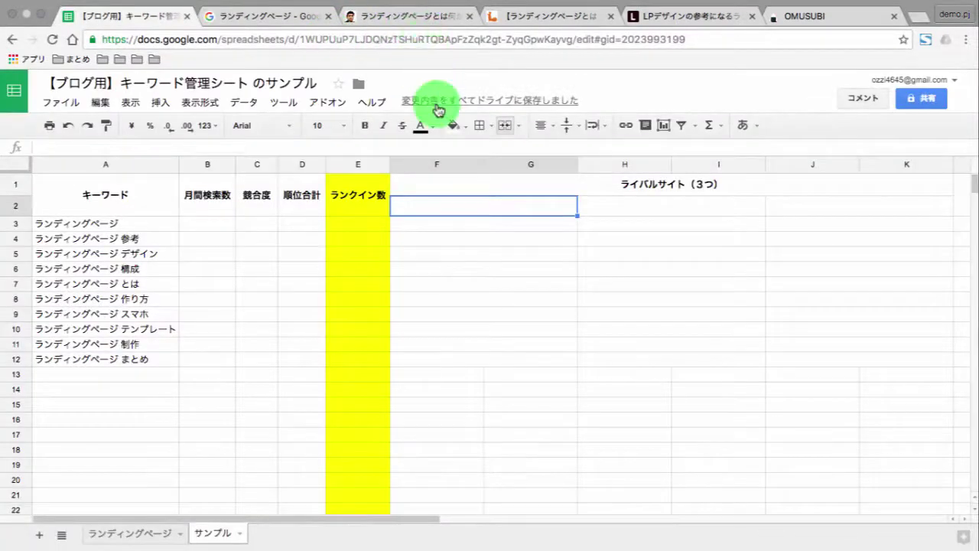
{"action": "type", "text": "https://web60.co.jp/landing-page.html"}
{"action": "left_click", "coordinate": [631, 207]}
{"action": "key", "text": "ctrl+Tab"}
{"action": "key", "text": "ctrl+Tab"}
{"action": "key", "text": "ctrl+Tab"}
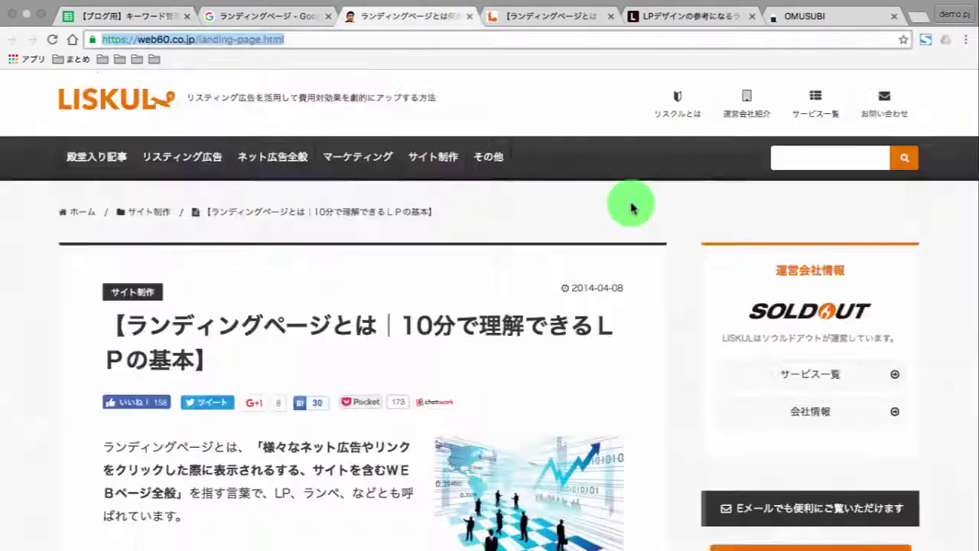
{"action": "left_click", "coordinate": [310, 46]}
{"action": "key", "text": "ctrl+c"}
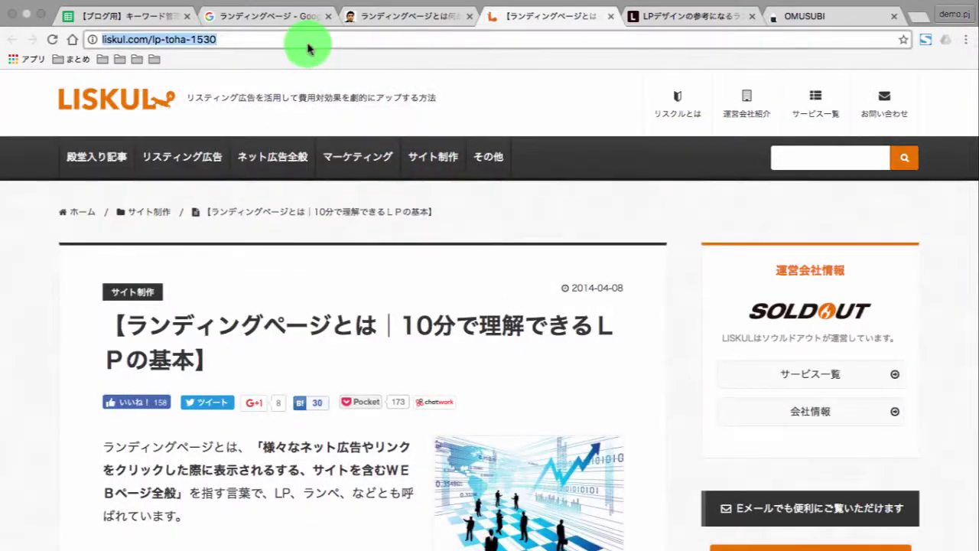
{"action": "key", "text": "ctrl+shift+Tab"}
{"action": "key", "text": "ctrl+shift+Tab"}
{"action": "key", "text": "ctrl+shift+Tab"}
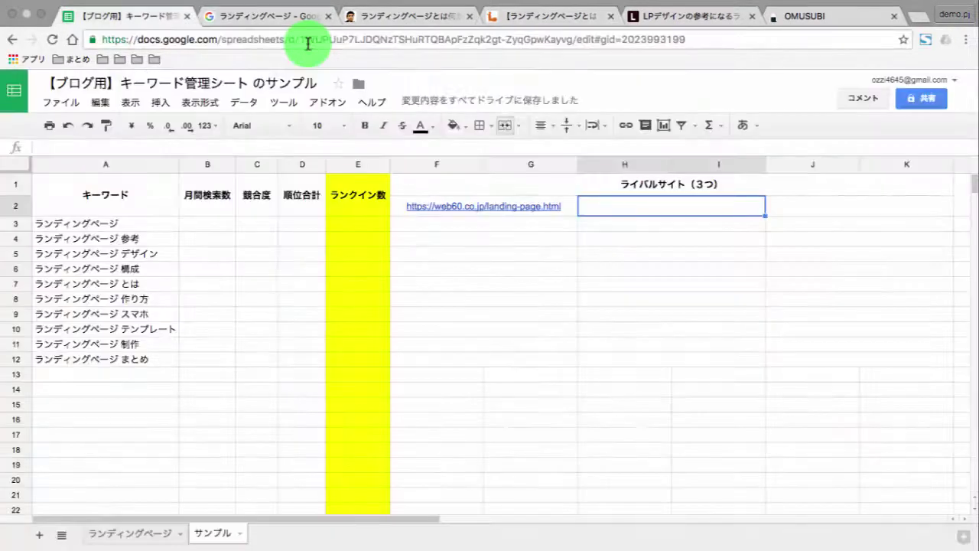
{"action": "key", "text": "ctrl+v"}
{"action": "left_click", "coordinate": [802, 211]}
{"action": "key", "text": "ctrl+Tab"}
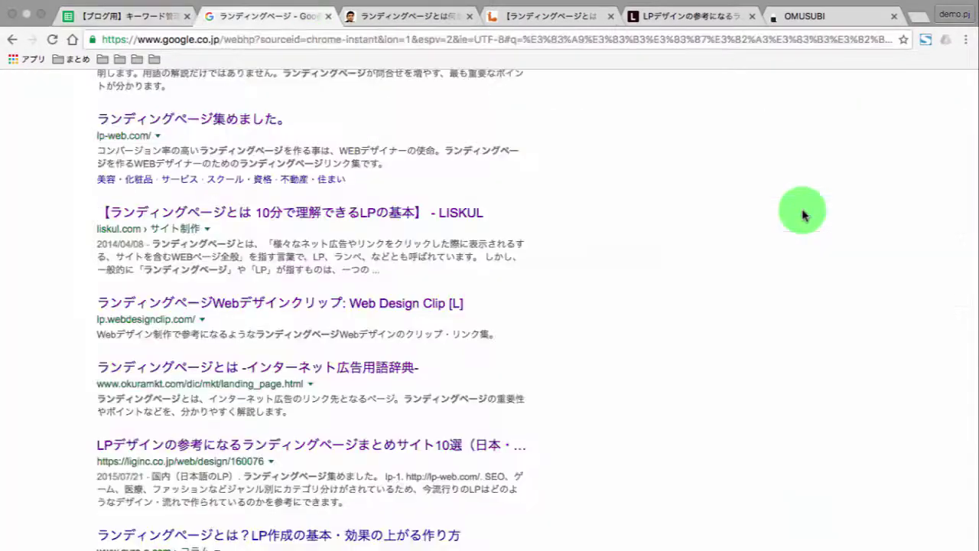
{"action": "key", "text": "ctrl+Tab"}
{"action": "key", "text": "ctrl+Tab"}
{"action": "left_click", "coordinate": [215, 34]}
{"action": "key", "text": "ctrl+c"}
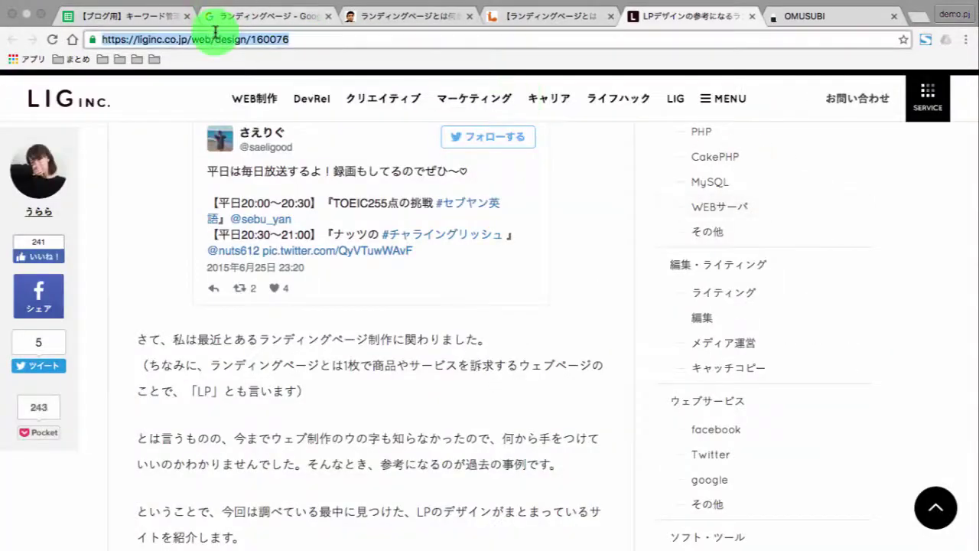
{"action": "key", "text": "ctrl+shift+Tab"}
{"action": "key", "text": "ctrl+shift+Tab"}
{"action": "key", "text": "ctrl+shift+Tab"}
{"action": "key", "text": "ctrl+shift+Tab"}
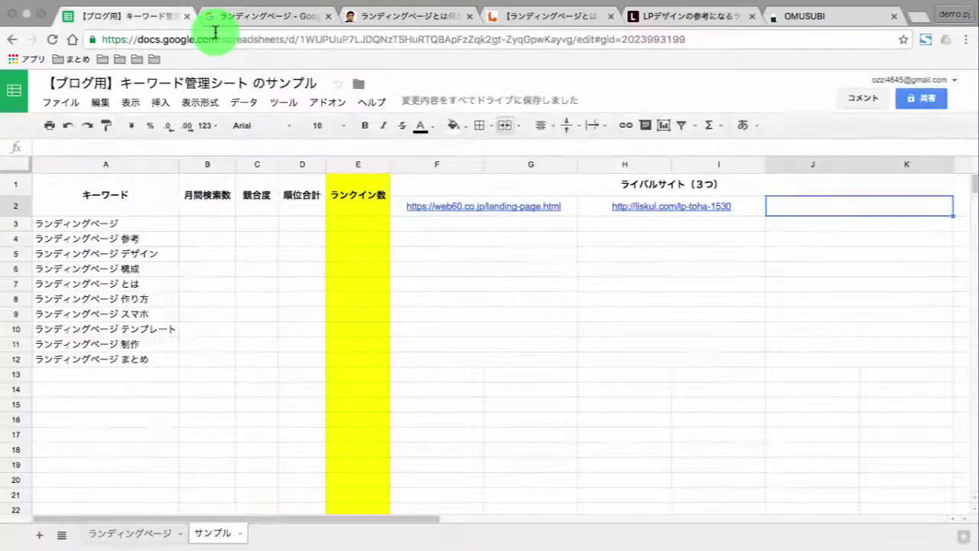
{"action": "key", "text": "ctrl+v"}
{"action": "left_click", "coordinate": [492, 296]}
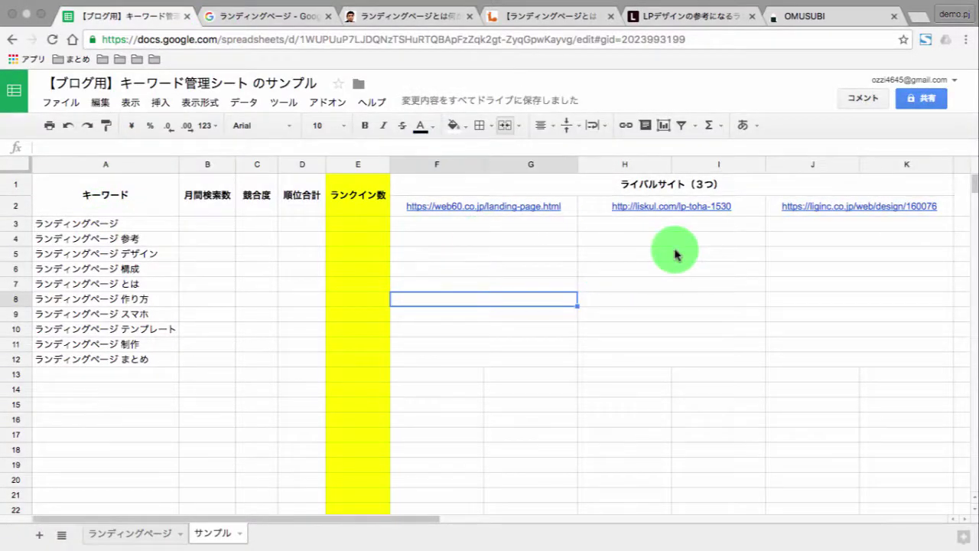
Step: Go back to the Google results and examine where the three chosen rival sites are listed
{"action": "left_click", "coordinate": [245, 17]}
{"action": "scroll", "coordinate": [272, 175], "scroll_direction": "up", "scroll_amount": 10}
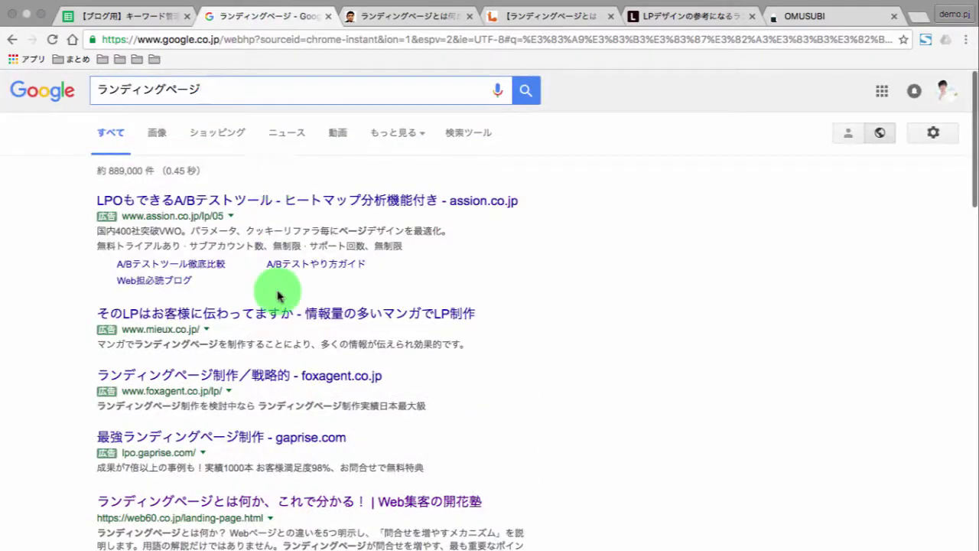
{"action": "scroll", "coordinate": [278, 297], "scroll_direction": "down", "scroll_amount": 5}
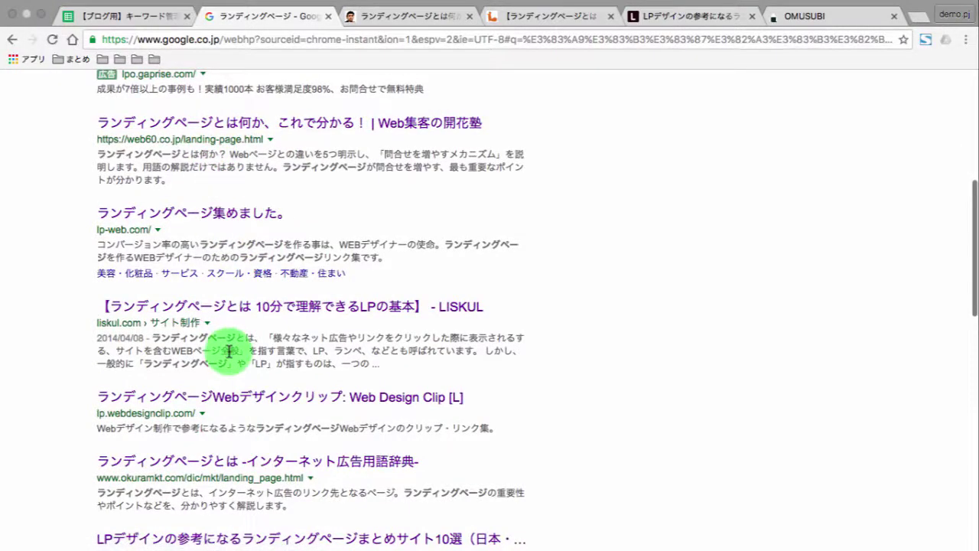
Step: Return to the keyword management spreadsheet and review the ランディングページ compound keywords listed in column A
{"action": "key", "text": "ctrl+shift+Tab"}
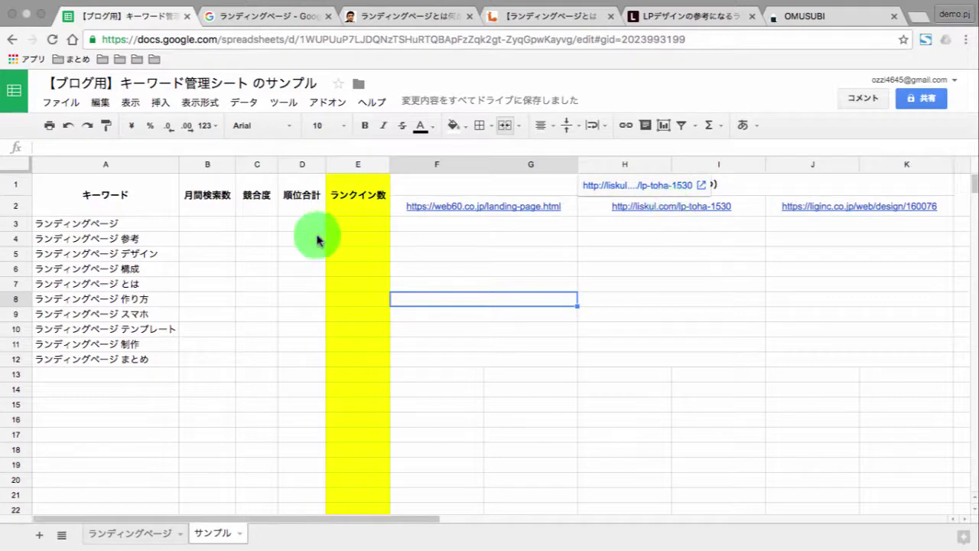
{"action": "left_click", "coordinate": [107, 240]}
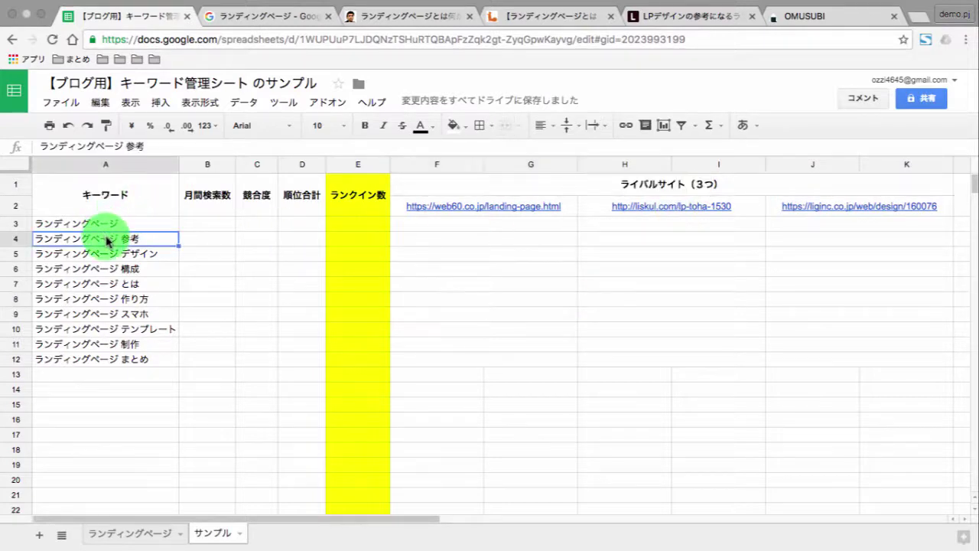
{"action": "left_click_drag", "start_coordinate": [107, 240], "coordinate": [108, 330]}
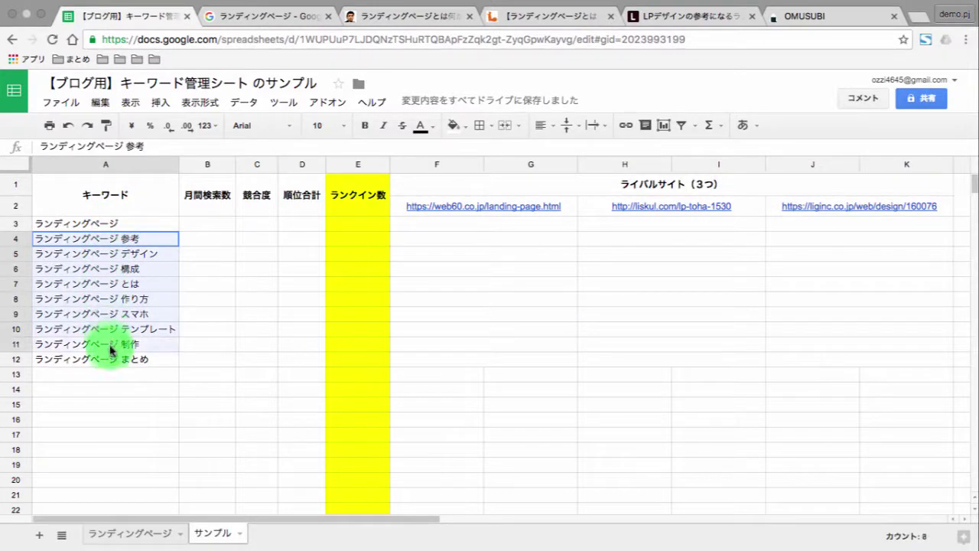
{"action": "left_click", "coordinate": [256, 284]}
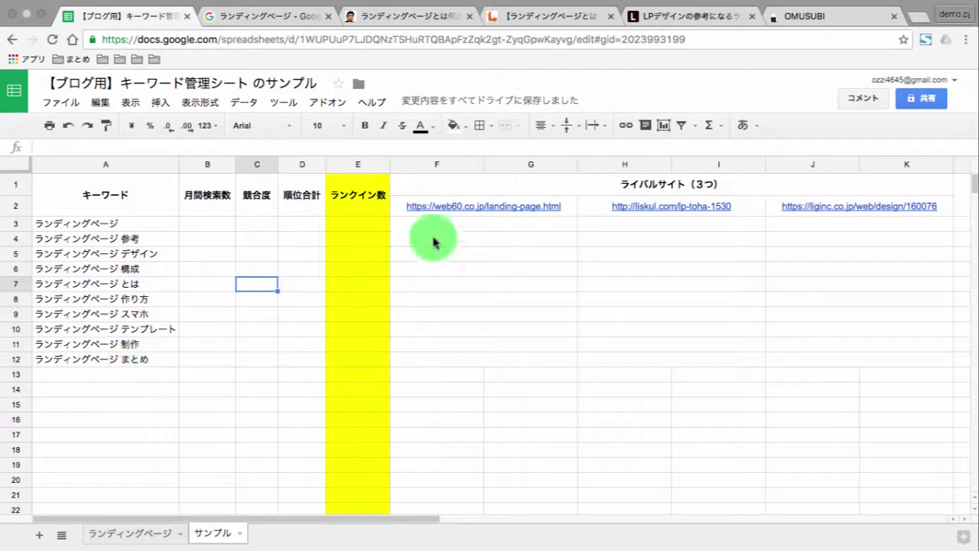
Step: Switch to the OMUSUBI suggest tool and search for the keyword ランディングページ with Google Japan suggestions
{"action": "left_click", "coordinate": [789, 17]}
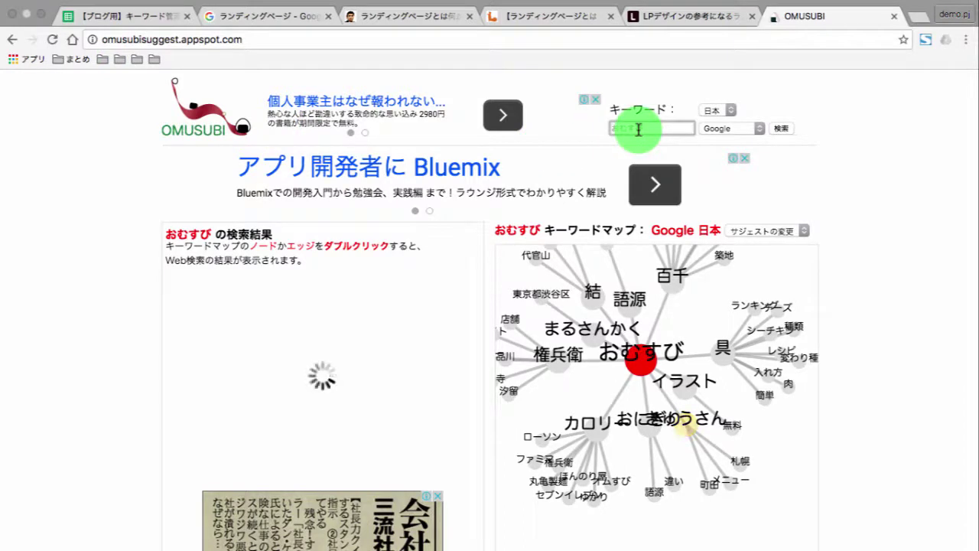
{"action": "type", "text": "ran"}
{"action": "key", "text": "Tab"}
{"action": "key", "text": "Return"}
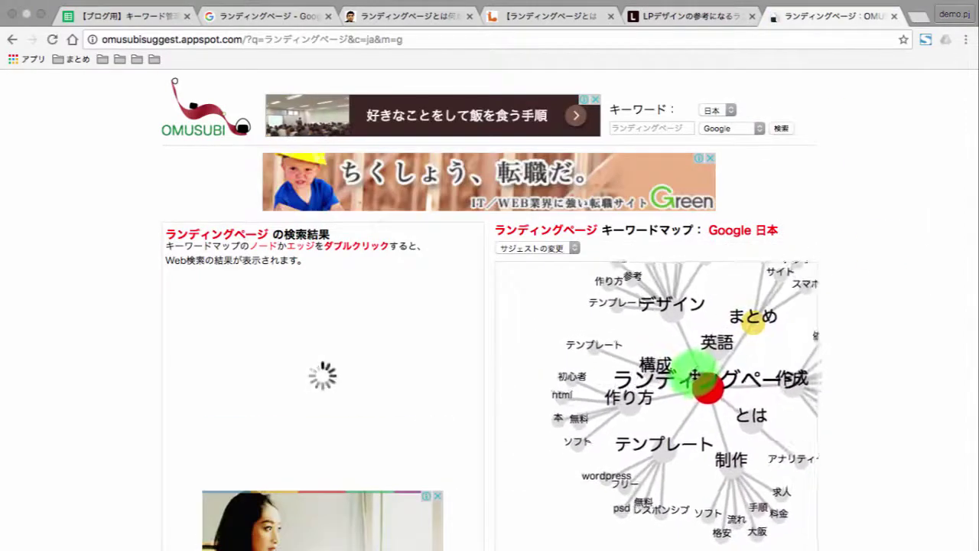
Step: Examine the branches of the ランディングページ keyword map and compare them with the keywords in the spreadsheet's column A
{"action": "left_click_drag", "start_coordinate": [689, 377], "coordinate": [657, 361]}
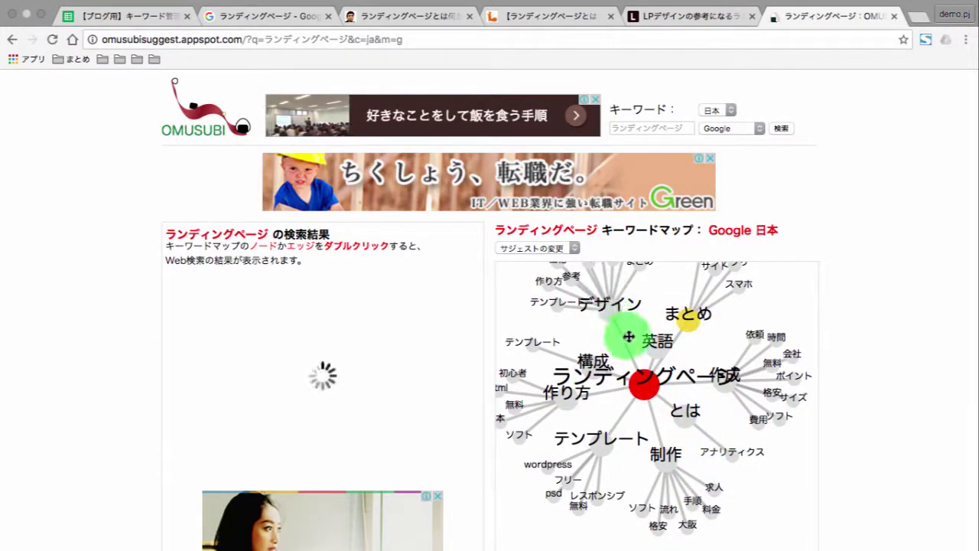
{"action": "scroll", "coordinate": [632, 356], "scroll_direction": "up", "scroll_amount": 2}
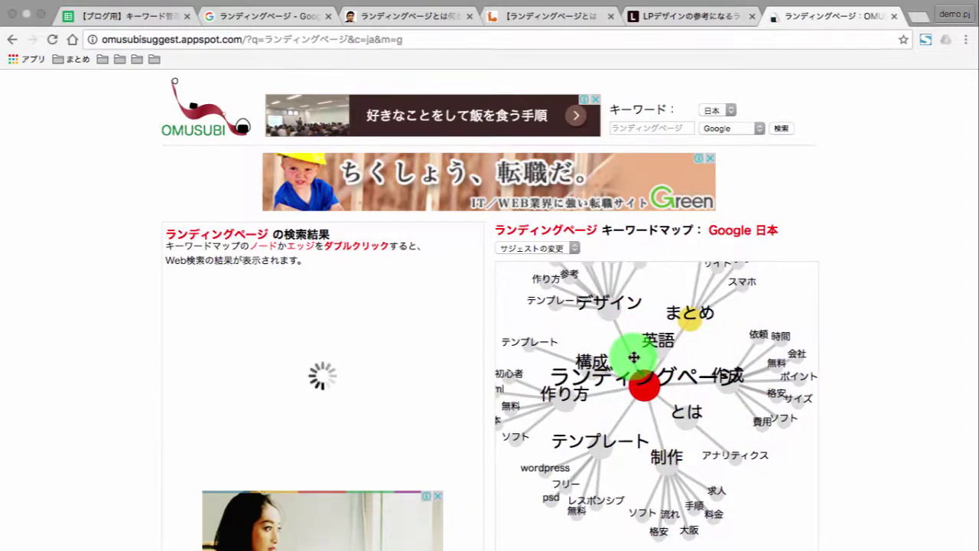
{"action": "scroll", "coordinate": [633, 356], "scroll_direction": "up", "scroll_amount": 2}
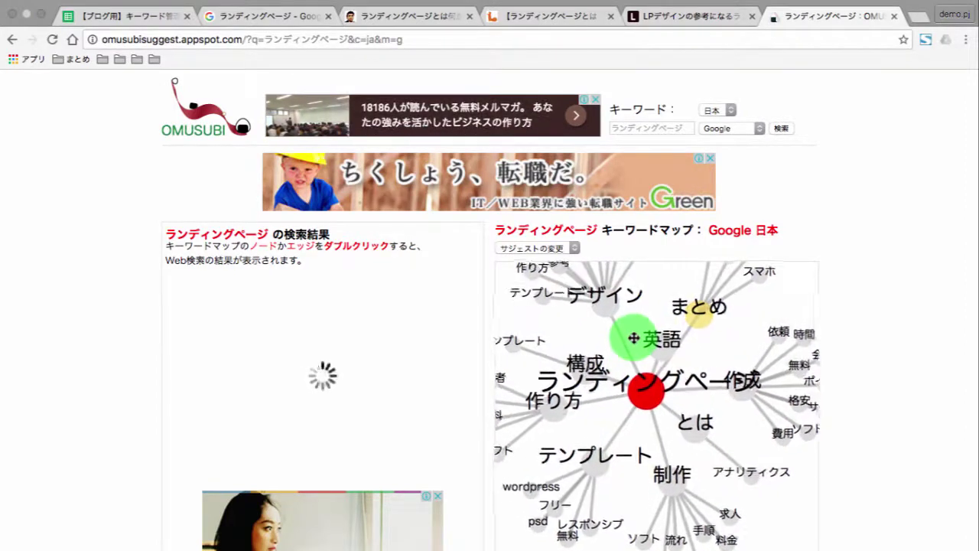
{"action": "left_click_drag", "start_coordinate": [633, 352], "coordinate": [672, 327]}
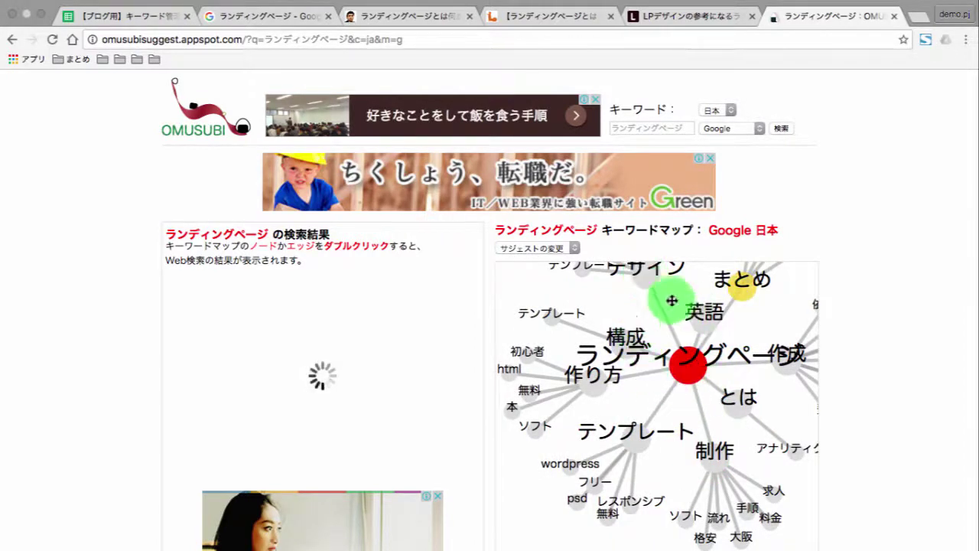
{"action": "left_click_drag", "start_coordinate": [672, 300], "coordinate": [670, 370]}
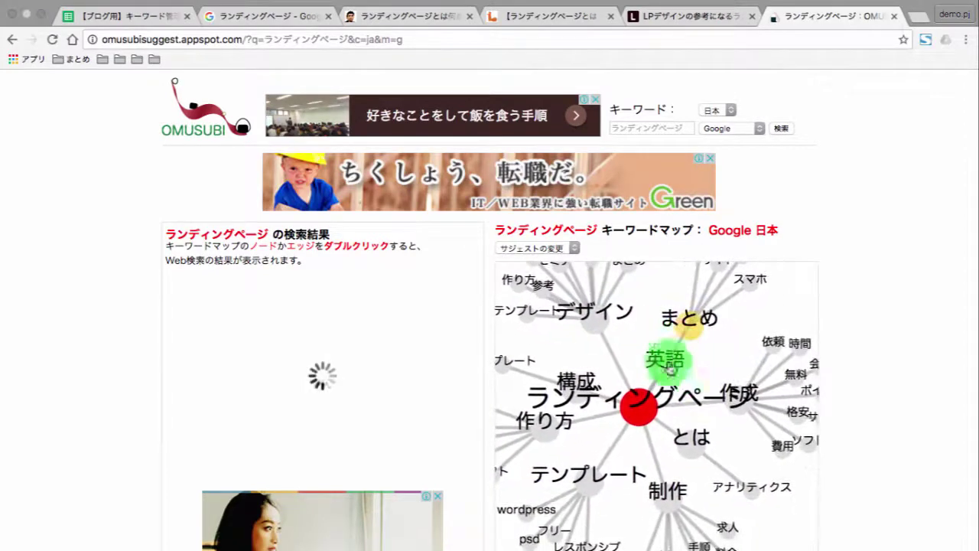
{"action": "key", "text": "super+1"}
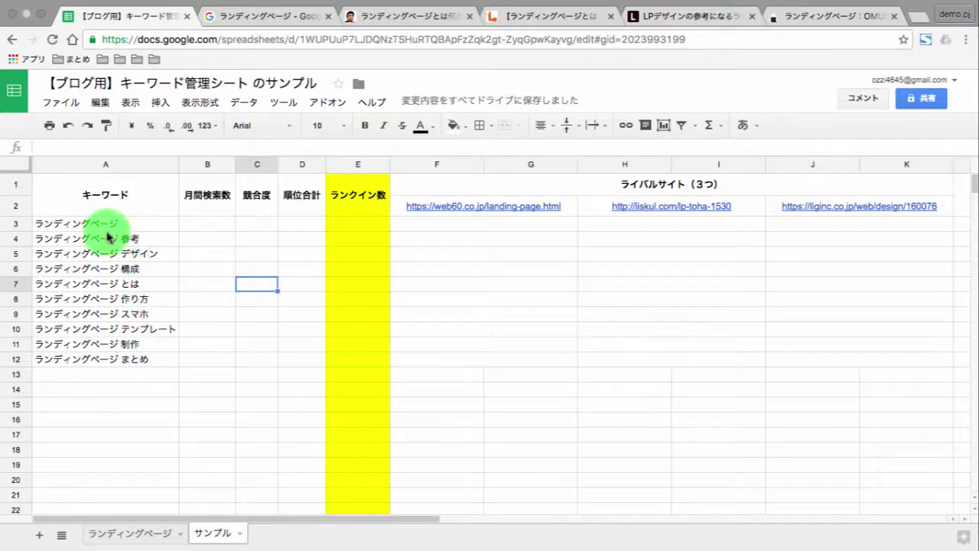
{"action": "key", "text": "super+9"}
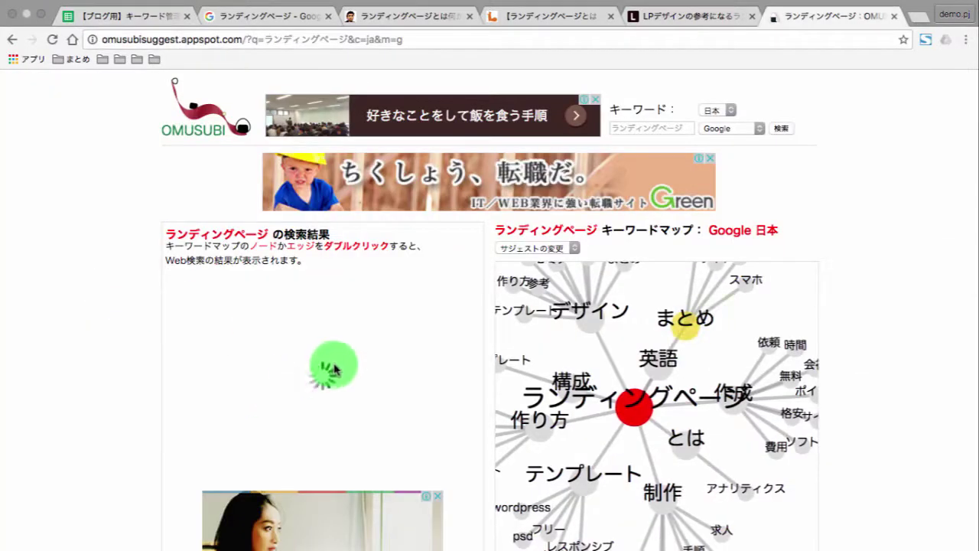
{"action": "key", "text": "super+1"}
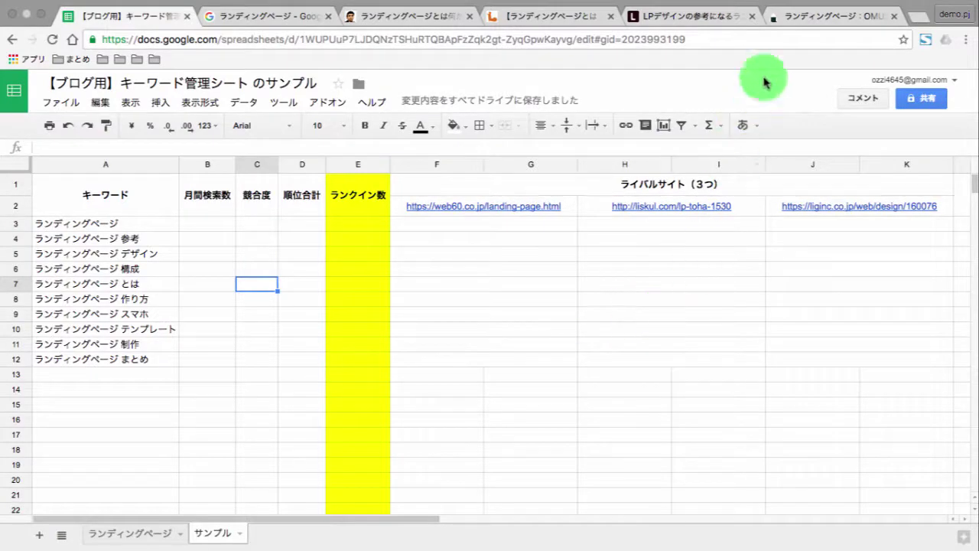
{"action": "left_click", "coordinate": [795, 17]}
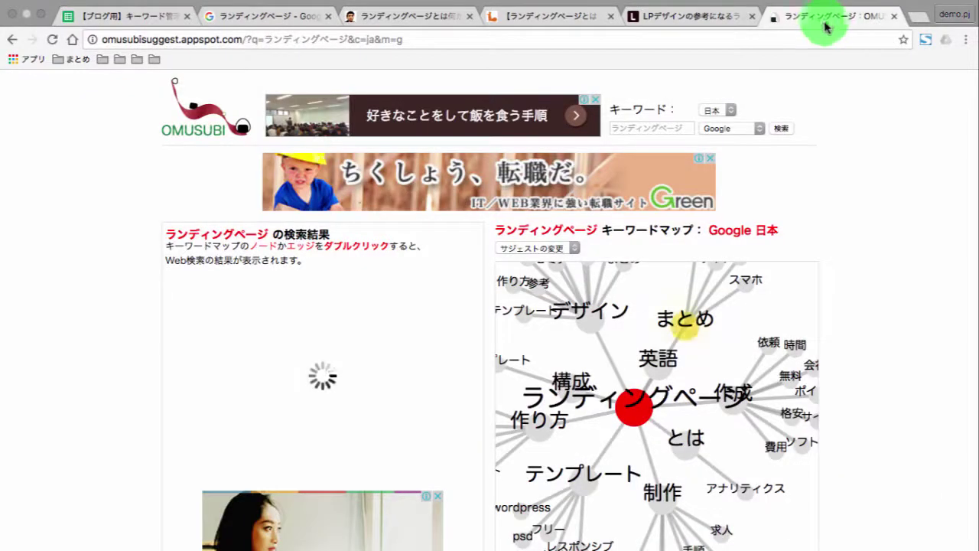
Step: Close the OMUSUBI page and review the empty 月間検索数 and 競合度 columns in the keyword spreadsheet
{"action": "left_click", "coordinate": [894, 16]}
{"action": "key", "text": "ctrl+shift+Tab"}
{"action": "key", "text": "super+1"}
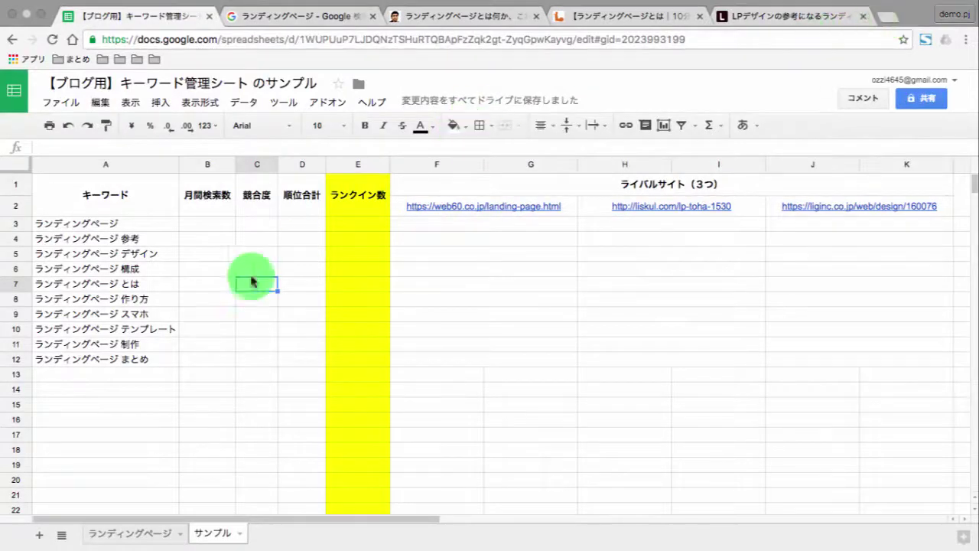
{"action": "left_click", "coordinate": [207, 191]}
{"action": "left_click", "coordinate": [255, 208]}
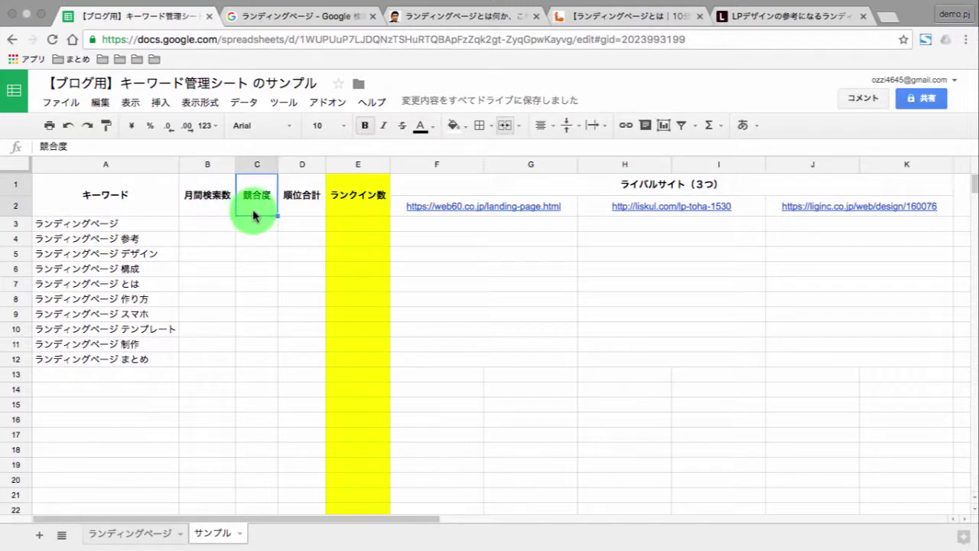
{"action": "left_click", "coordinate": [212, 225]}
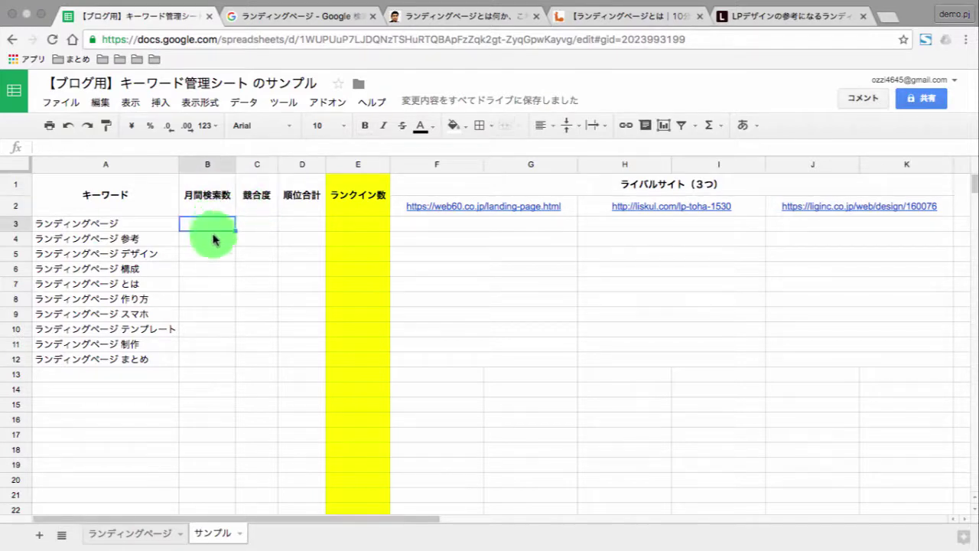
{"action": "left_click", "coordinate": [260, 301]}
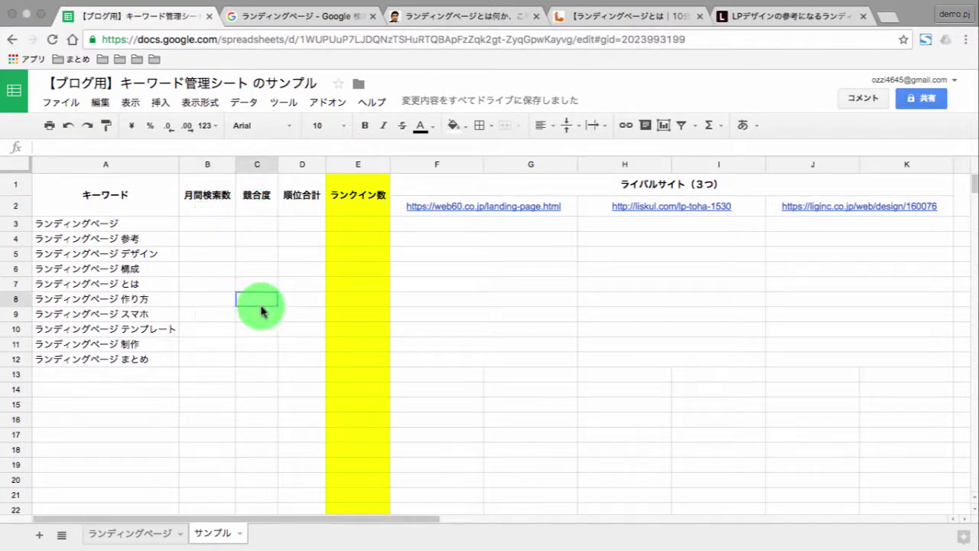
Step: Search Google for "Google キーワードプランナー" in a new browser tab and open the Google AdWords Keyword Planner
{"action": "left_click", "coordinate": [888, 21]}
{"action": "type", "text": "G"}
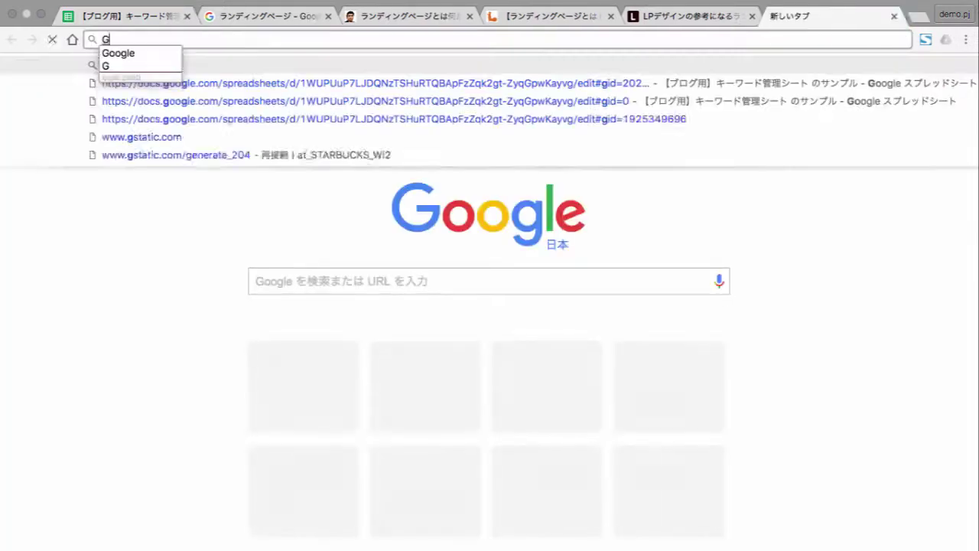
{"action": "type", "text": "oogle"}
{"action": "key", "text": "Return"}
{"action": "type", "text": "きーw"}
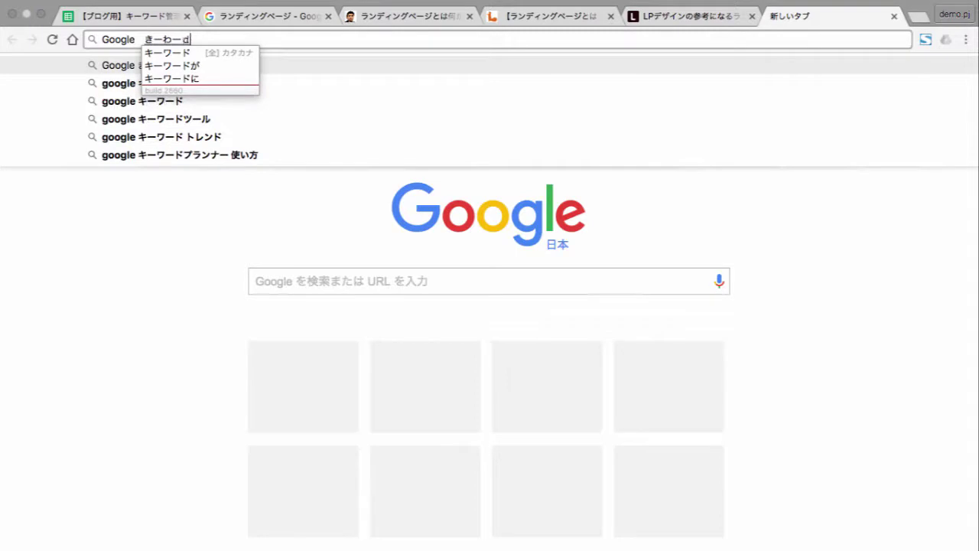
{"action": "type", "text": "a-dobu"}
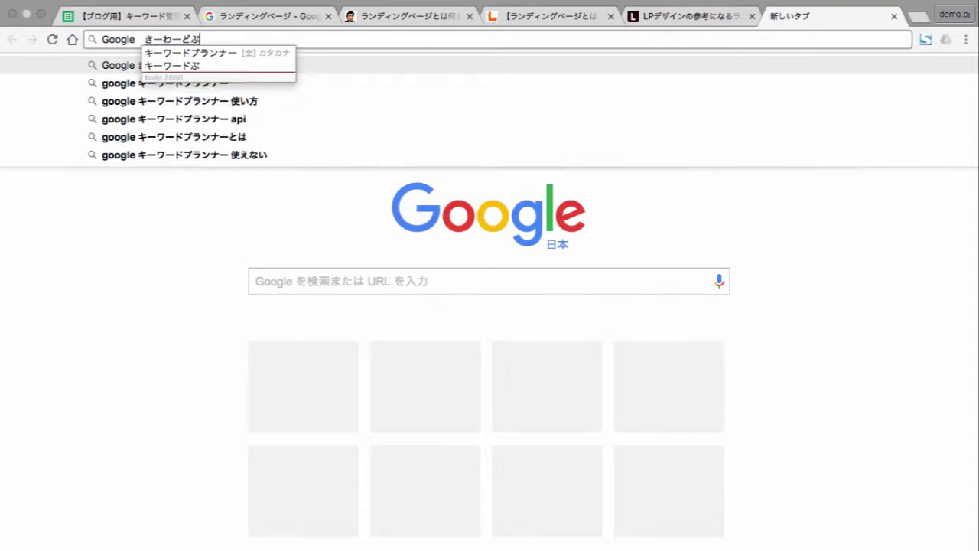
{"action": "type", "text": "ranna-"}
{"action": "key", "text": "Return"}
{"action": "key", "text": "Return"}
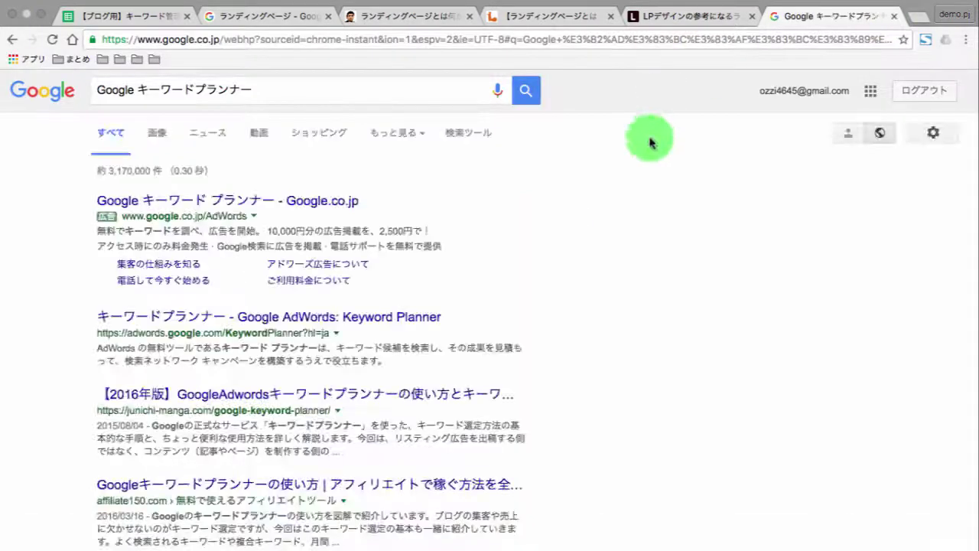
{"action": "scroll", "coordinate": [396, 388], "scroll_direction": "down", "scroll_amount": 2}
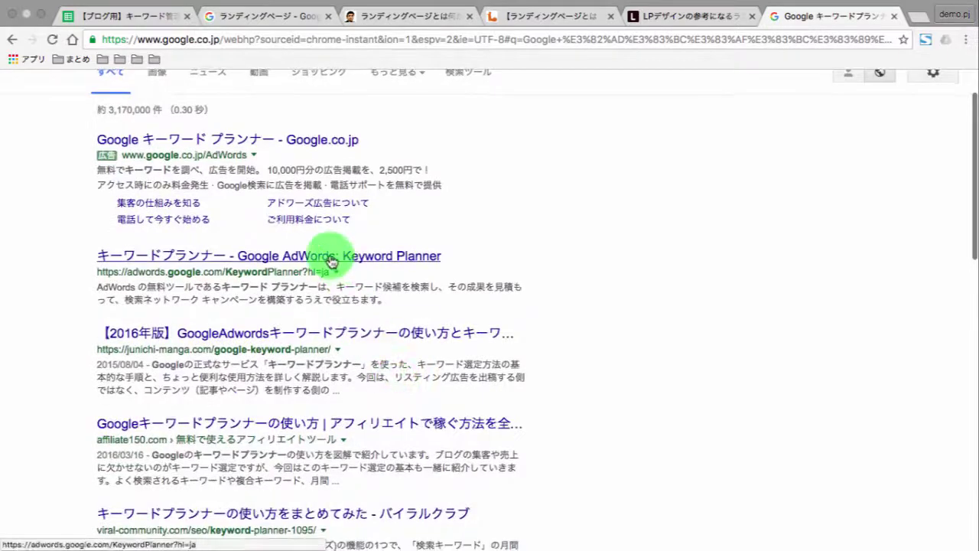
{"action": "left_click", "coordinate": [291, 264]}
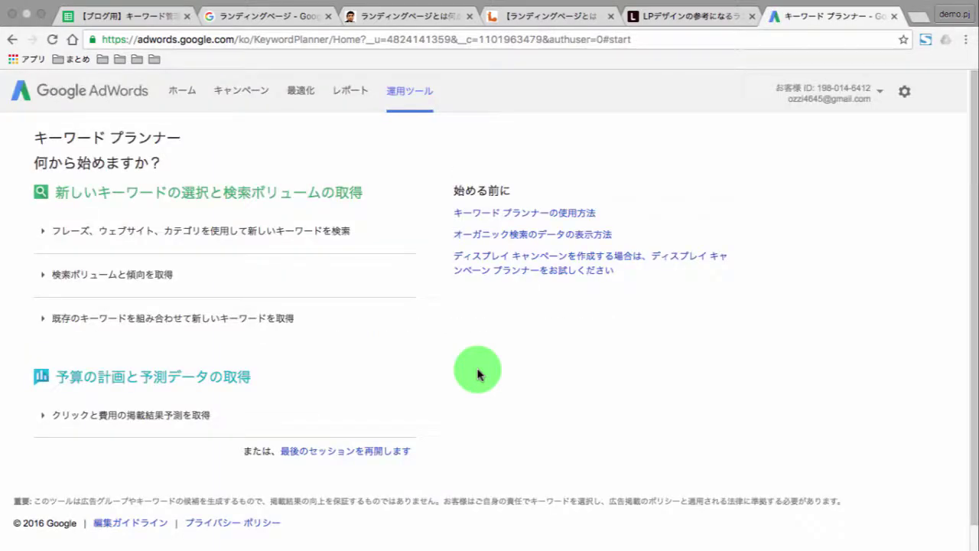
Step: Expand the search for new keywords by phrase, website or category and enter ランディングページ as the product or service
{"action": "left_click", "coordinate": [301, 228]}
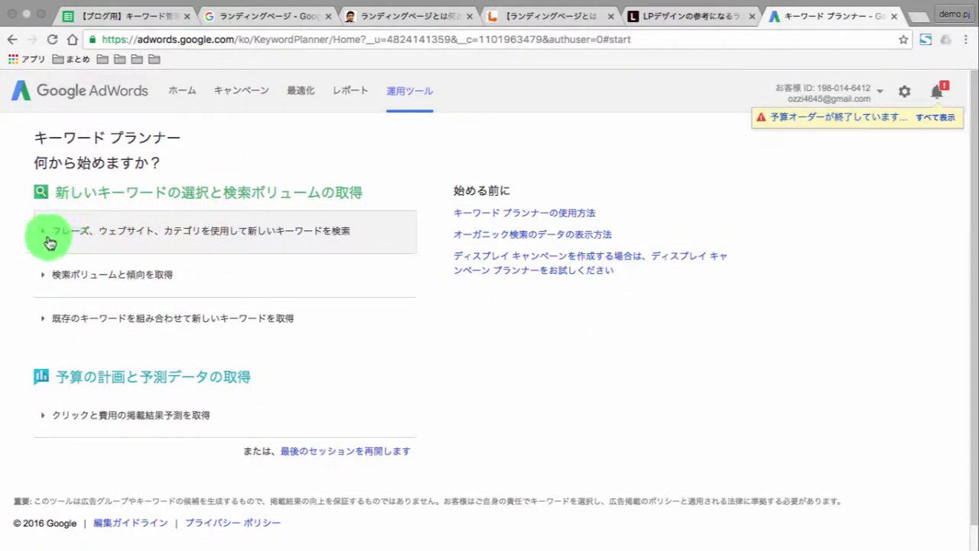
{"action": "left_click", "coordinate": [191, 234]}
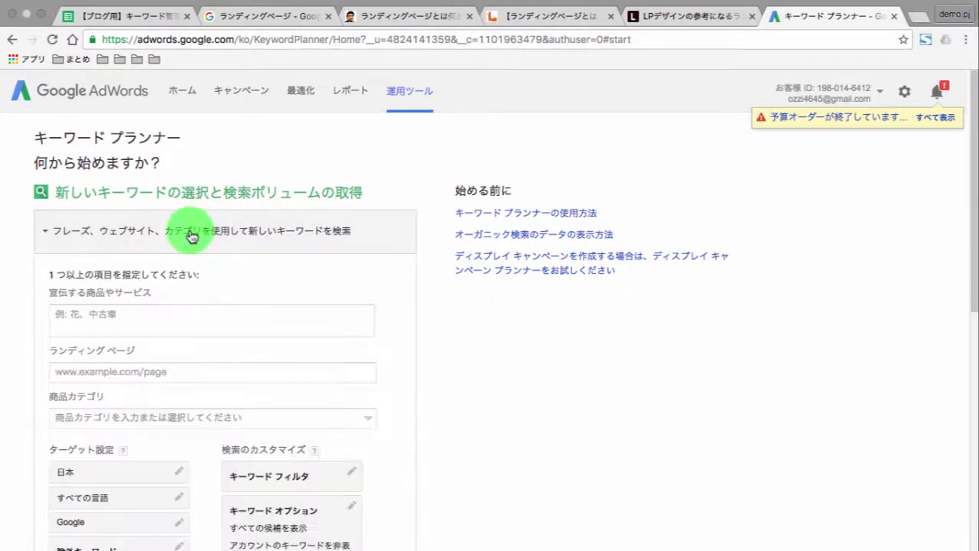
{"action": "scroll", "coordinate": [174, 277], "scroll_direction": "down", "scroll_amount": 2}
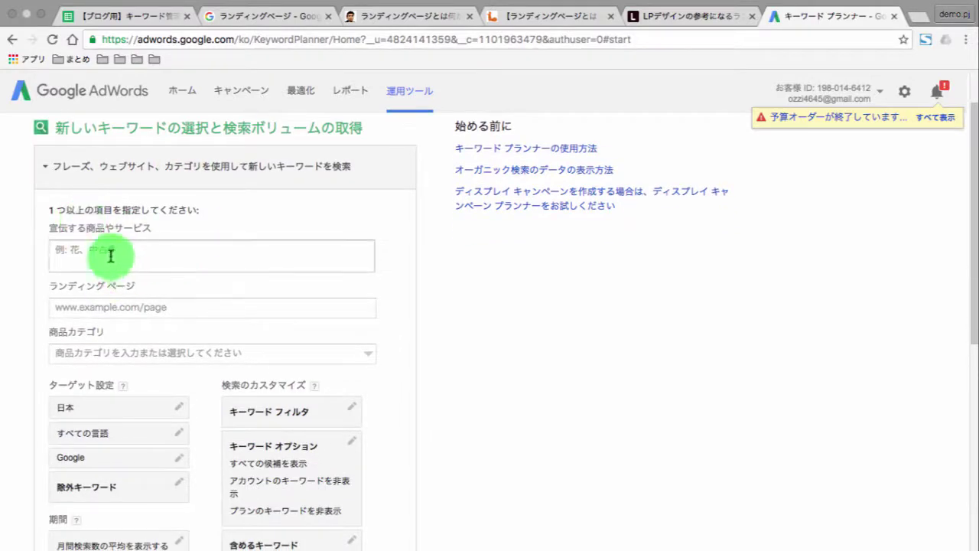
{"action": "left_click_drag", "start_coordinate": [42, 229], "coordinate": [155, 228]}
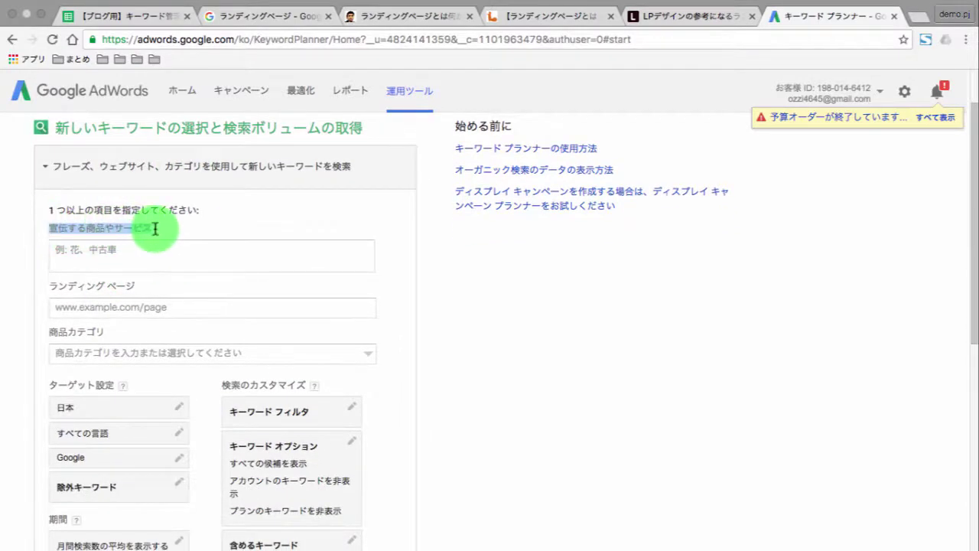
{"action": "left_click", "coordinate": [86, 260]}
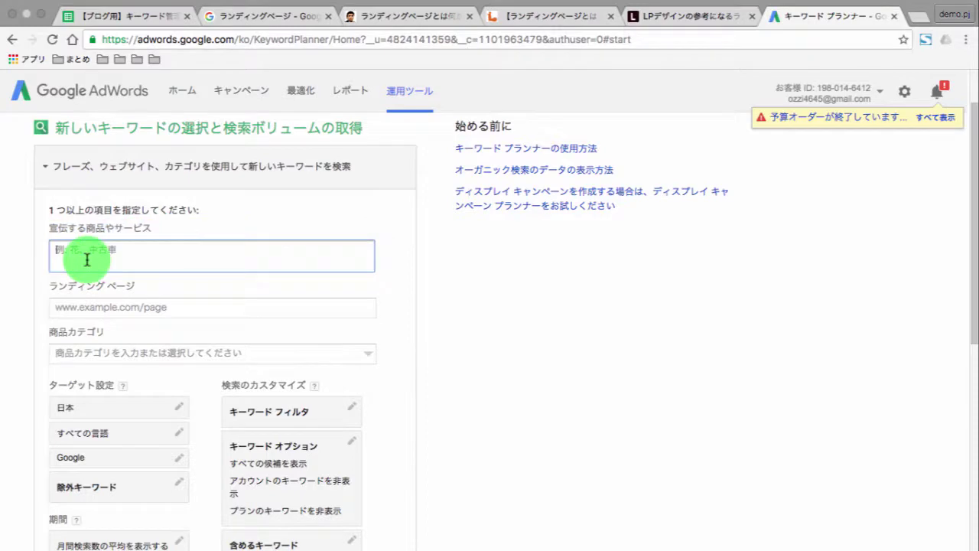
{"action": "type", "text": "ら"}
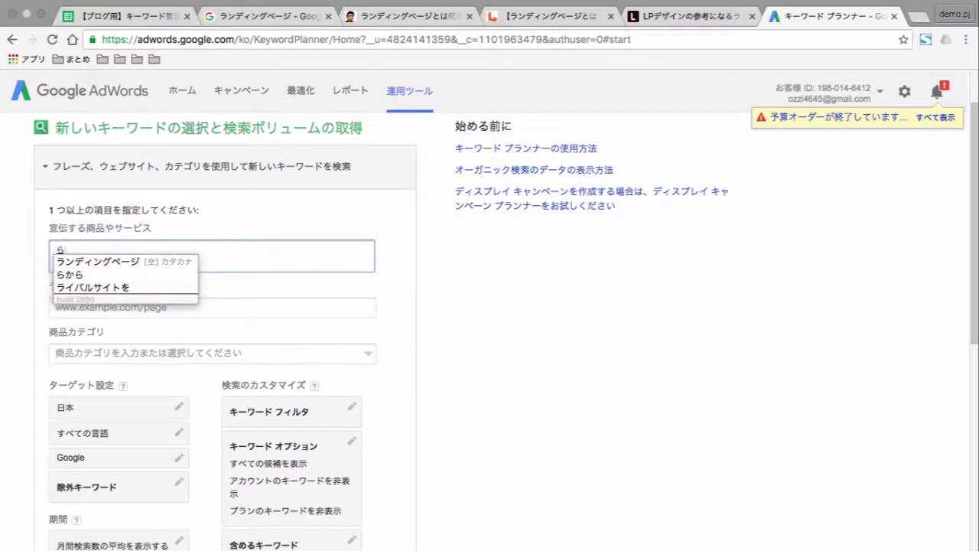
{"action": "key", "text": "Down"}
{"action": "key", "text": "Return"}
{"action": "left_click", "coordinate": [125, 261]}
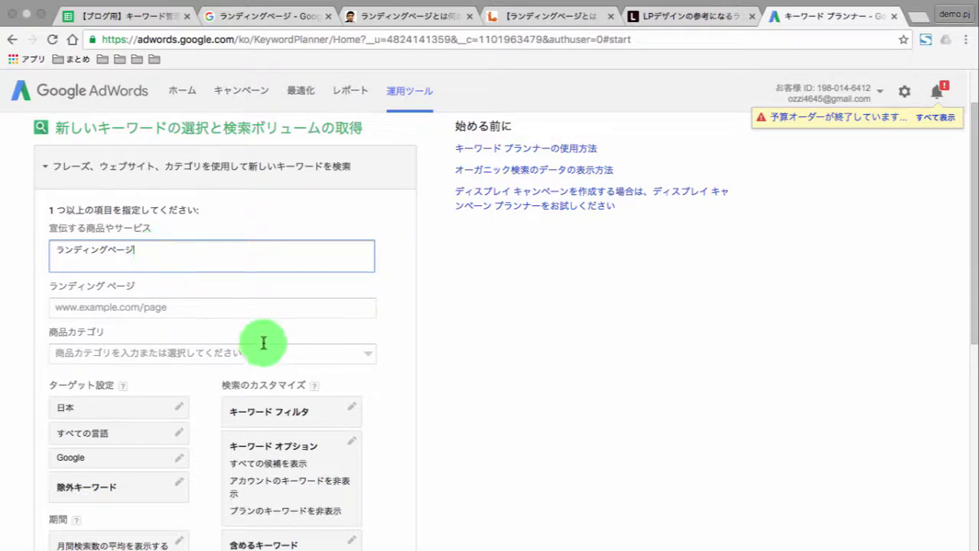
Step: Get the keyword candidates and examine their monthly search volumes and competition levels
{"action": "scroll", "coordinate": [406, 369], "scroll_direction": "down", "scroll_amount": 5}
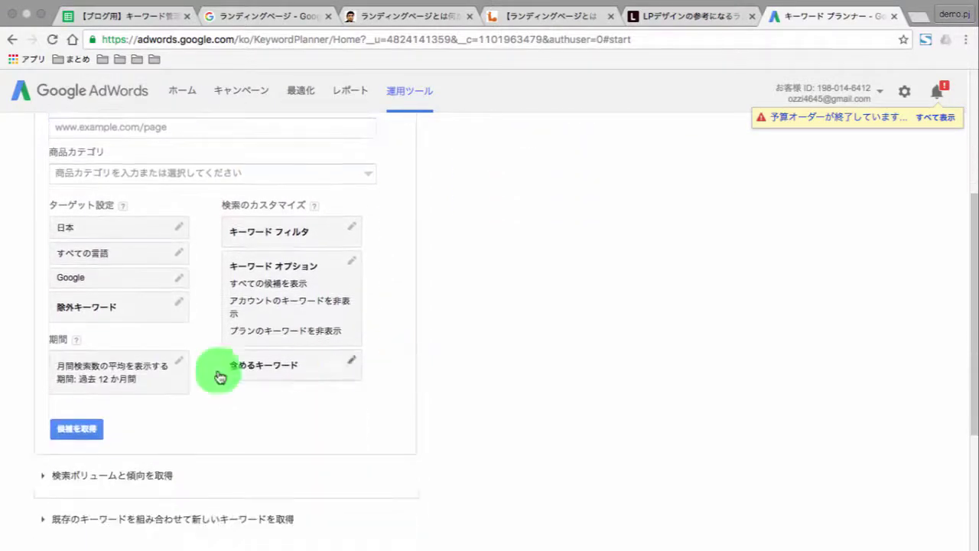
{"action": "left_click", "coordinate": [75, 428]}
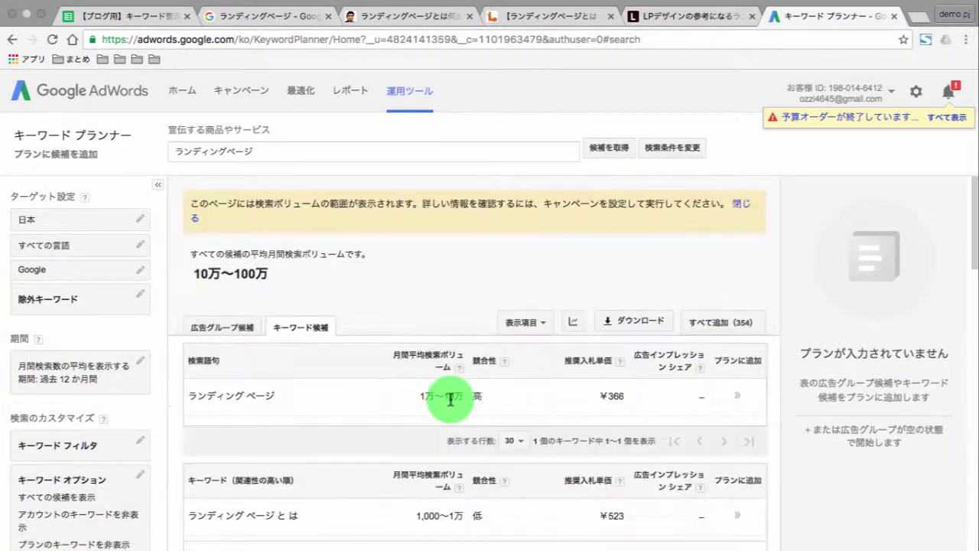
{"action": "scroll", "coordinate": [451, 399], "scroll_direction": "down", "scroll_amount": 6}
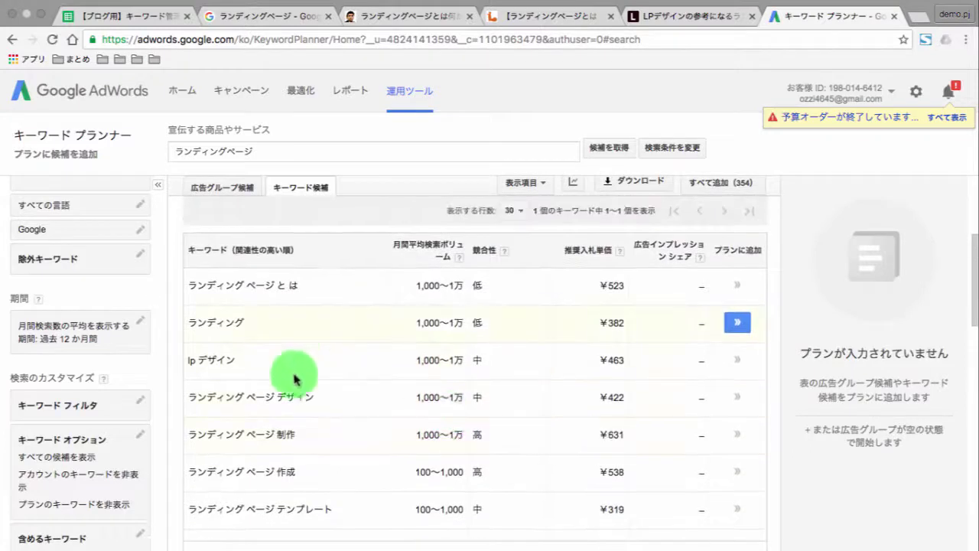
Step: Compare the average monthly search volumes and competition levels of the related keyword candidates for ランディングページ
{"action": "scroll", "coordinate": [295, 379], "scroll_direction": "down", "scroll_amount": 6}
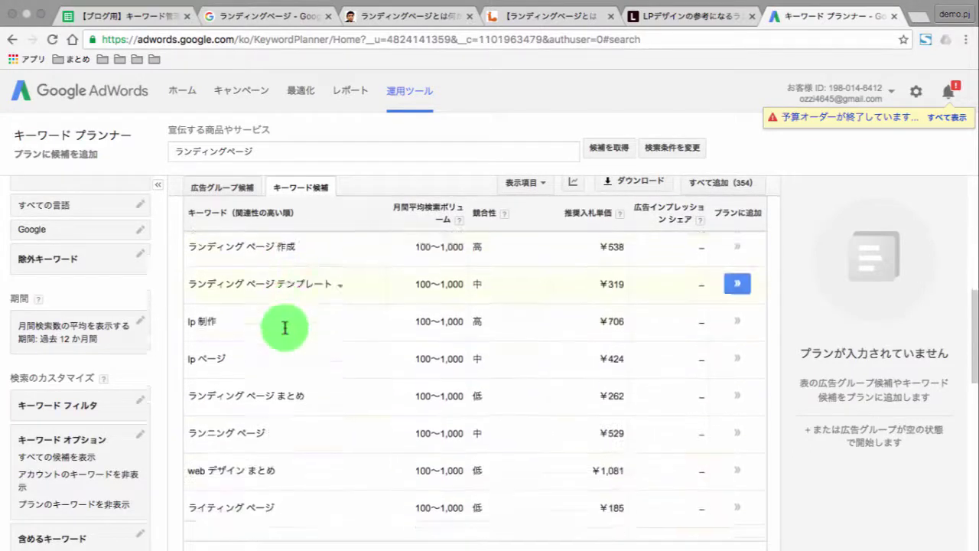
{"action": "scroll", "coordinate": [284, 327], "scroll_direction": "up", "scroll_amount": 7}
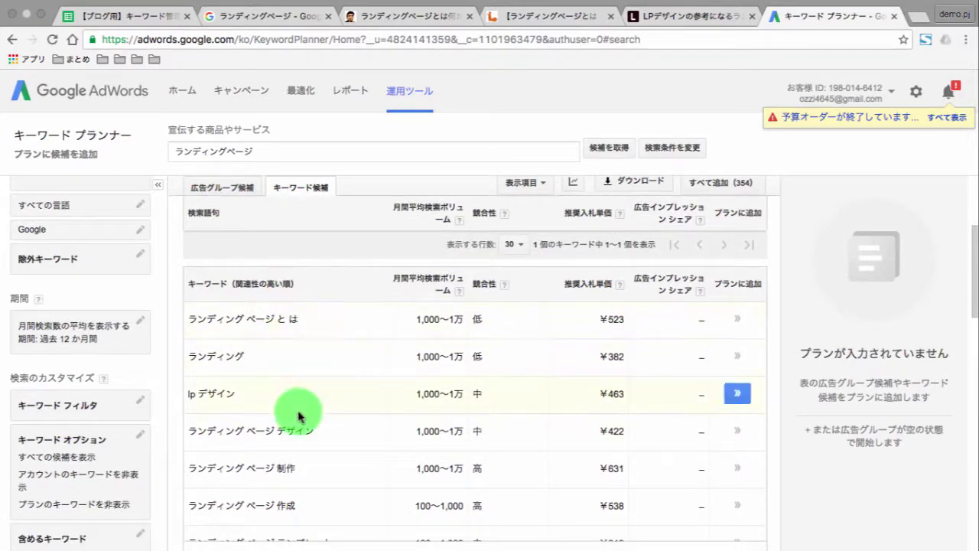
{"action": "scroll", "coordinate": [295, 409], "scroll_direction": "down", "scroll_amount": 1}
{"action": "scroll", "coordinate": [334, 346], "scroll_direction": "up", "scroll_amount": 2}
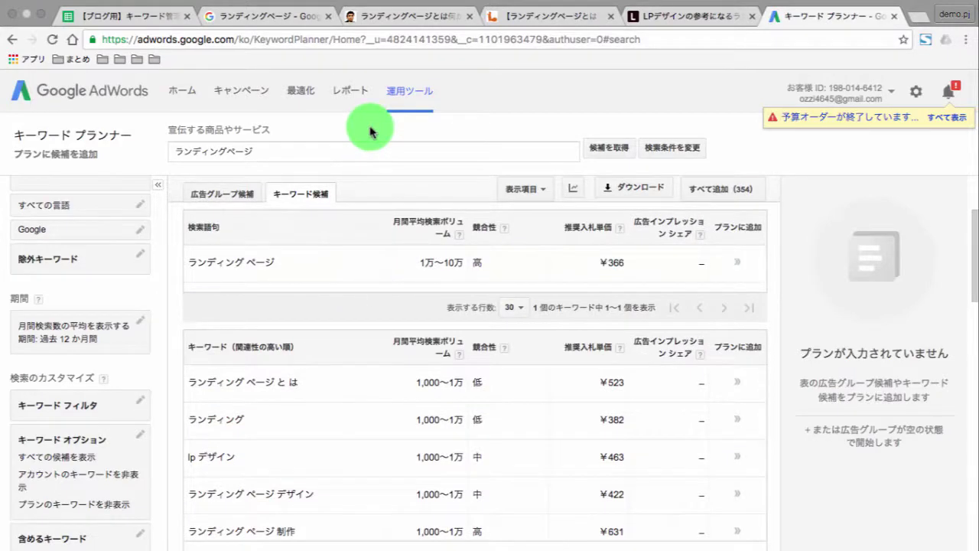
{"action": "scroll", "coordinate": [357, 322], "scroll_direction": "down", "scroll_amount": 1}
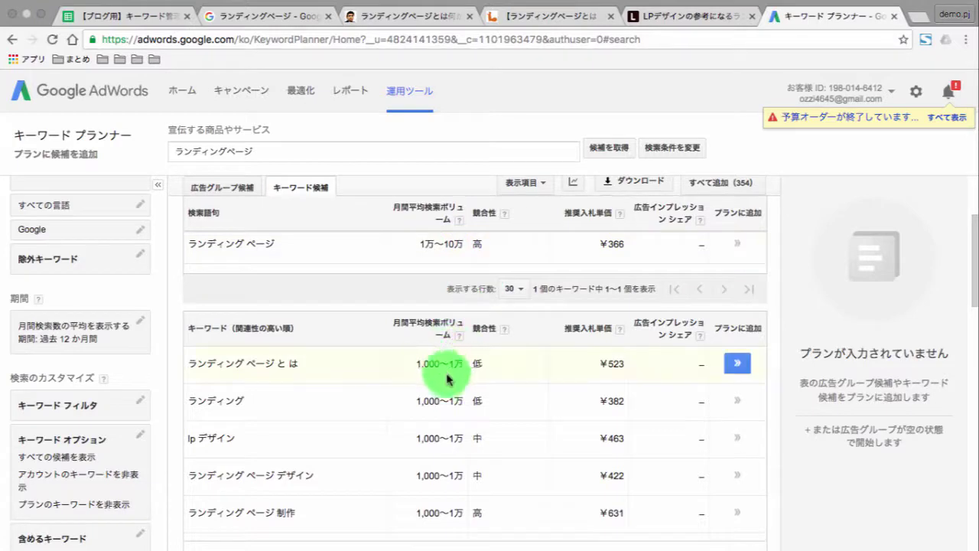
{"action": "scroll", "coordinate": [415, 400], "scroll_direction": "down", "scroll_amount": 5}
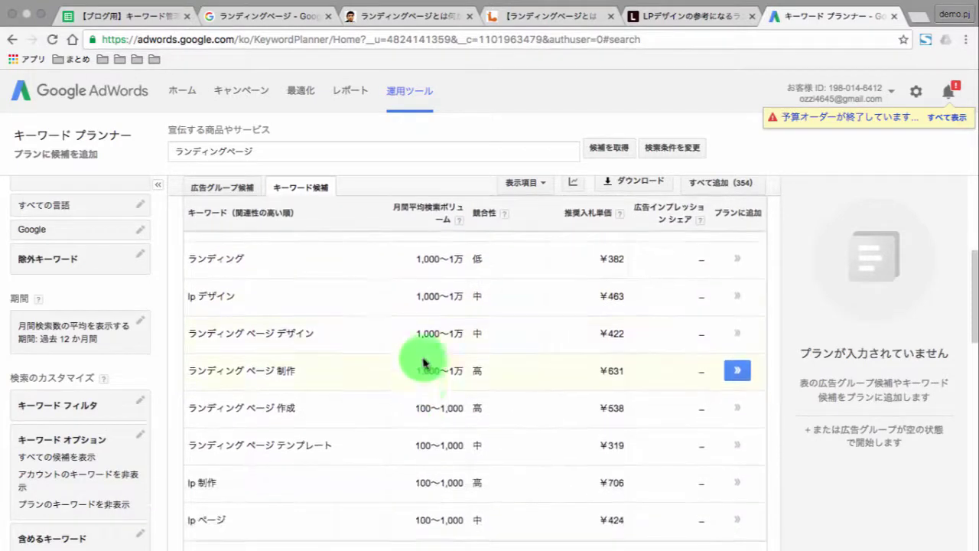
{"action": "scroll", "coordinate": [423, 361], "scroll_direction": "up", "scroll_amount": 1}
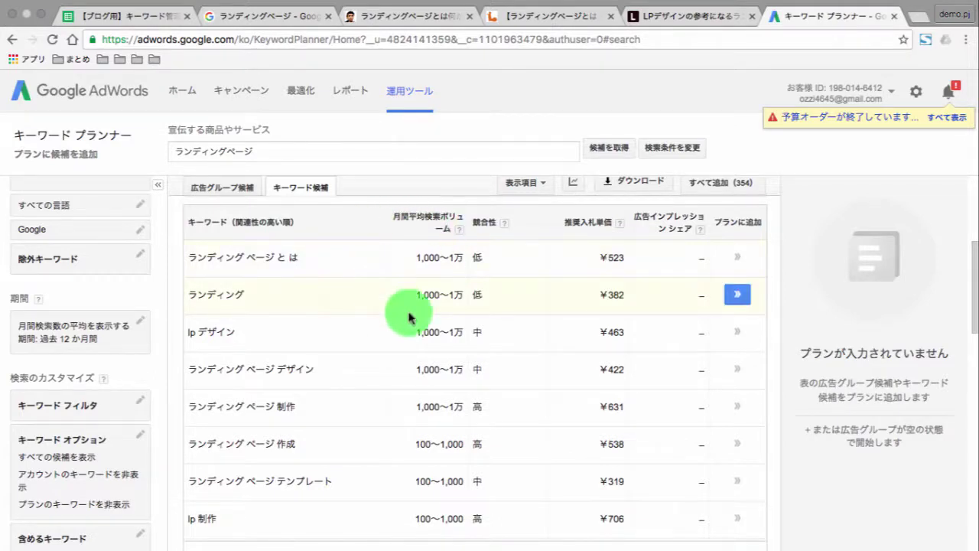
{"action": "scroll", "coordinate": [455, 337], "scroll_direction": "up", "scroll_amount": 4}
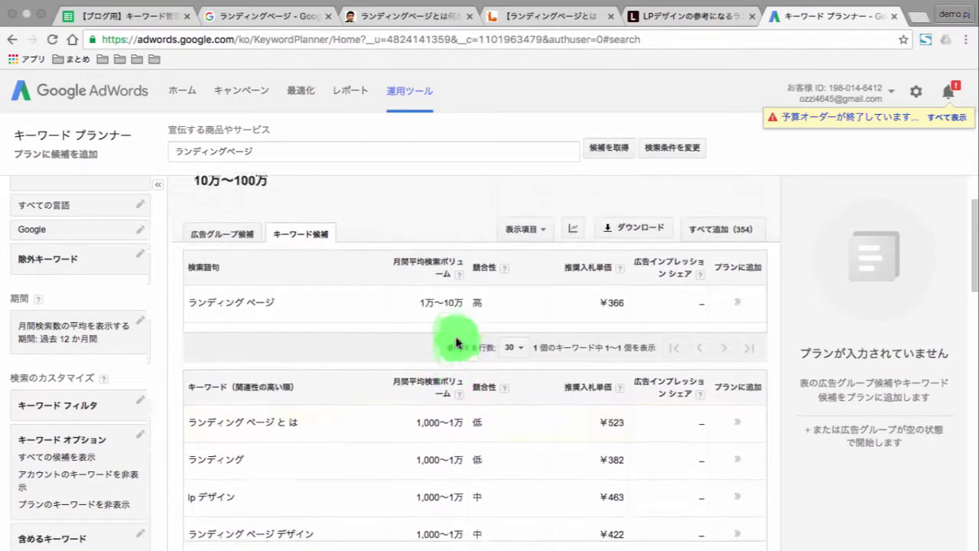
{"action": "scroll", "coordinate": [454, 341], "scroll_direction": "down", "scroll_amount": 3}
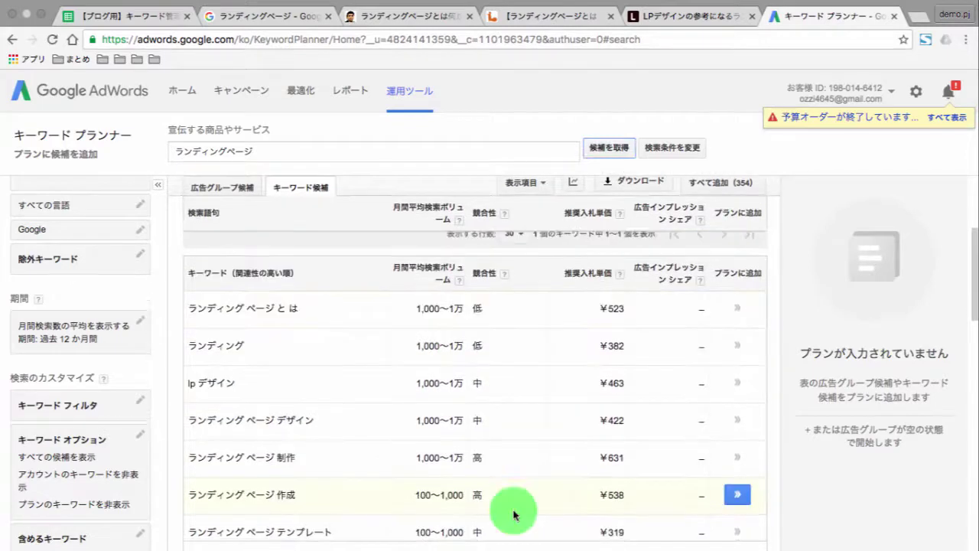
{"action": "scroll", "coordinate": [463, 433], "scroll_direction": "up", "scroll_amount": 3}
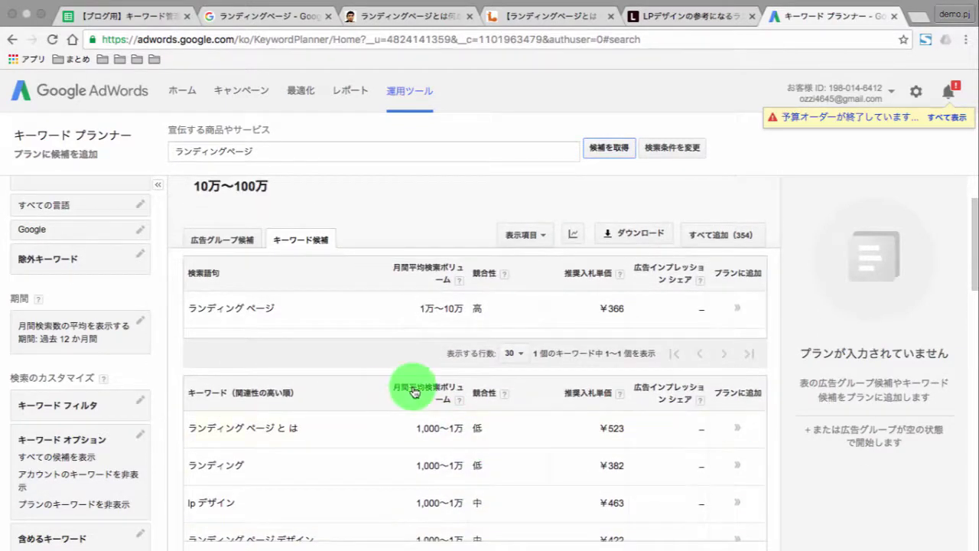
Step: Copy the monthly search volume 1万〜10万 from Keyword Planner into cell B3 of the keyword spreadsheet for ランディングページ
{"action": "key", "text": "ctrl+Tab"}
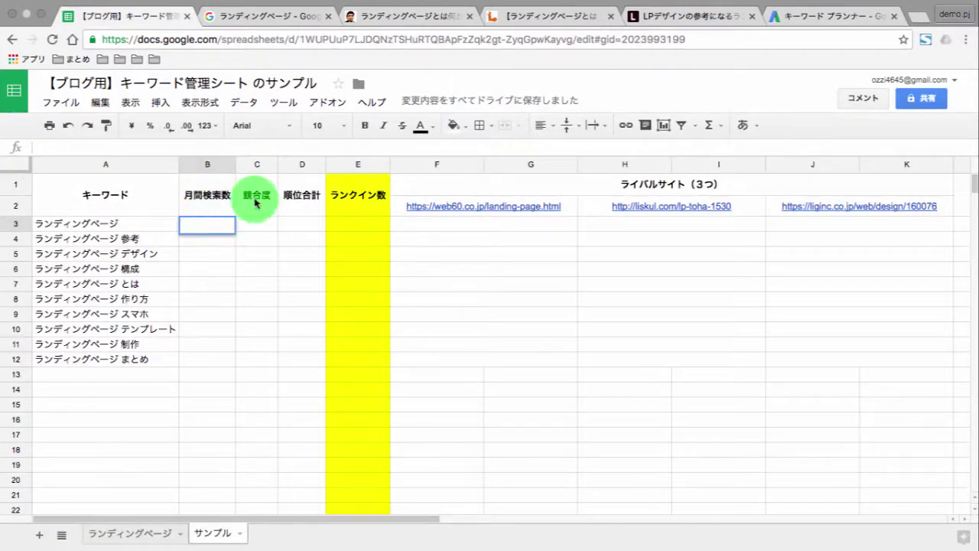
{"action": "left_click", "coordinate": [204, 246]}
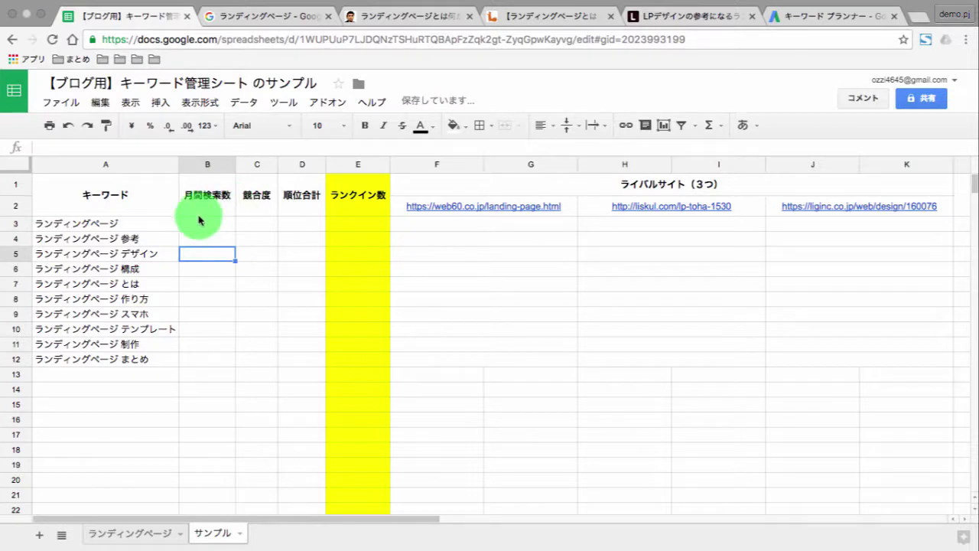
{"action": "key", "text": "super+9"}
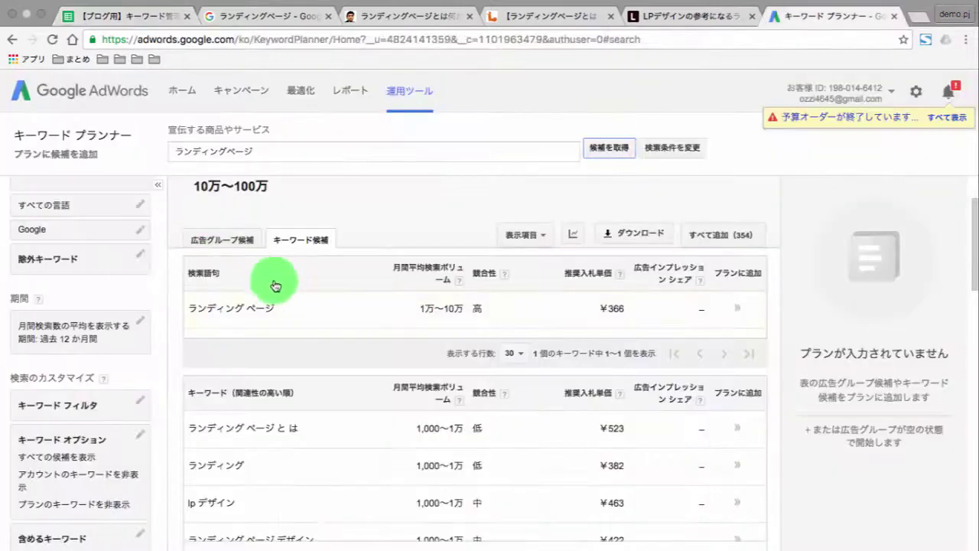
{"action": "left_click_drag", "start_coordinate": [419, 290], "coordinate": [458, 290]}
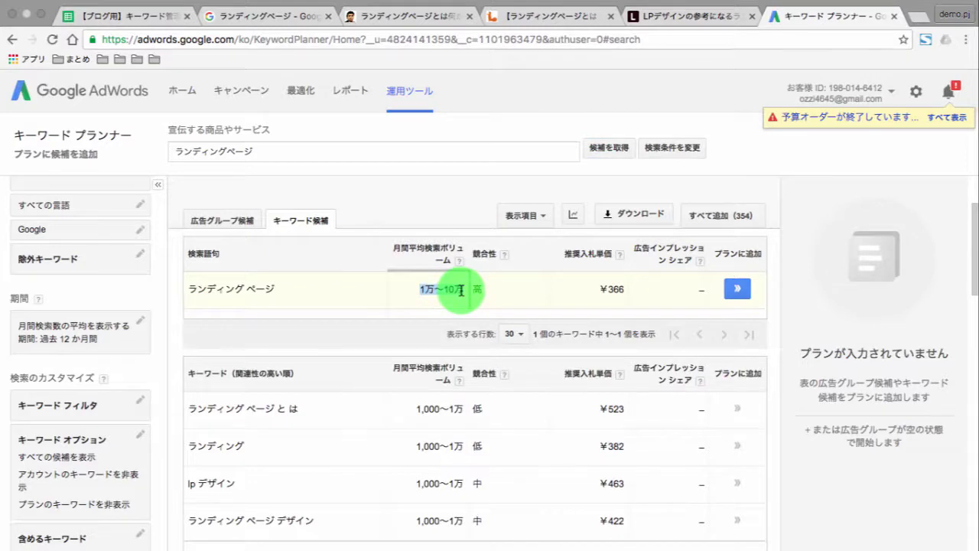
{"action": "key", "text": "super+c"}
{"action": "key", "text": "super+1"}
{"action": "key", "text": "super+v"}
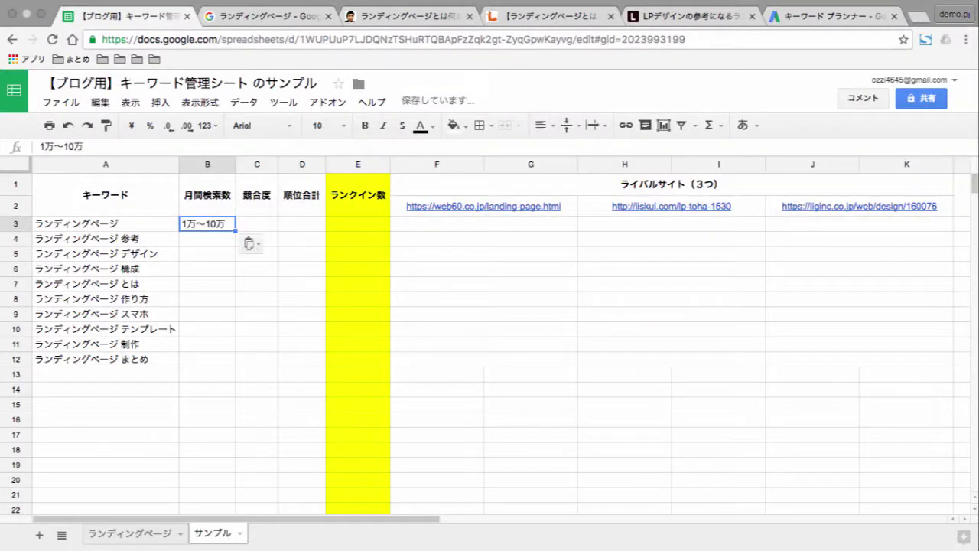
{"action": "key", "text": "Return"}
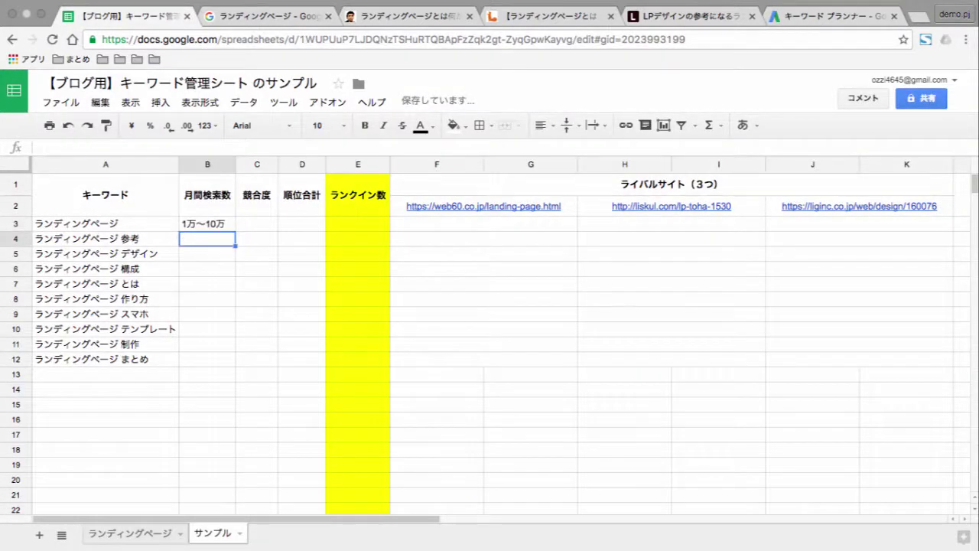
Step: Look up the competition level of ランディングページ in Keyword Planner and enter 高 in cell C3 of the spreadsheet
{"action": "left_click", "coordinate": [257, 224]}
{"action": "key", "text": "super+9"}
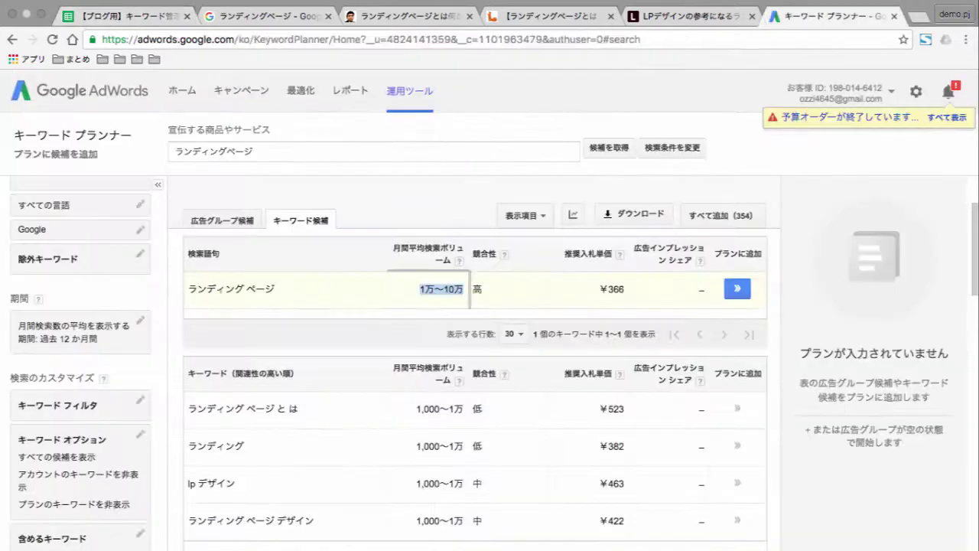
{"action": "left_click", "coordinate": [480, 289]}
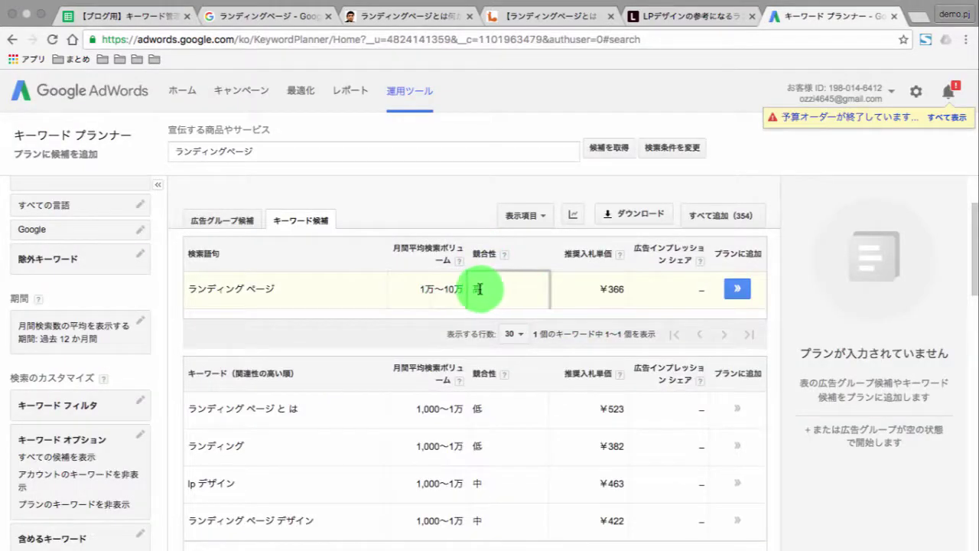
{"action": "key", "text": "super+1"}
{"action": "type", "text": "kou"}
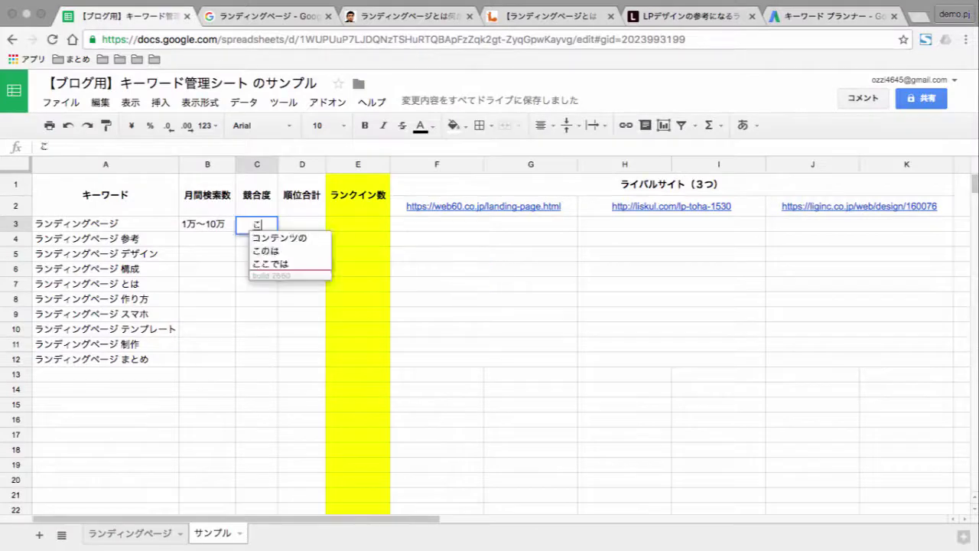
{"action": "key", "text": "space"}
{"action": "key", "text": "space"}
{"action": "key", "text": "Up"}
{"action": "key", "text": "Return"}
{"action": "key", "text": "Return"}
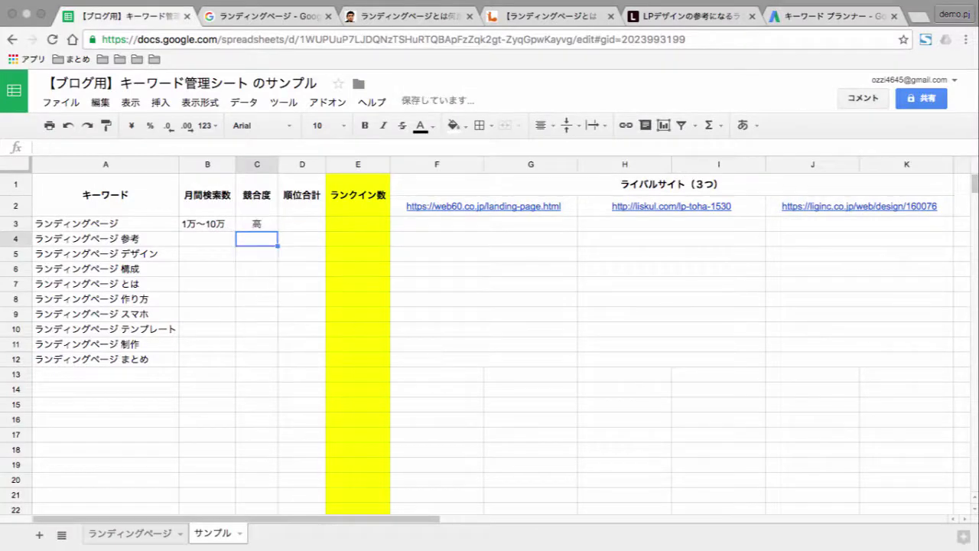
Step: Select cell B4 in the spreadsheet, and get keyword candidates for "ランディングページ 参考" in Keyword Planner
{"action": "key", "text": "Up"}
{"action": "key", "text": "Left"}
{"action": "key", "text": "Down"}
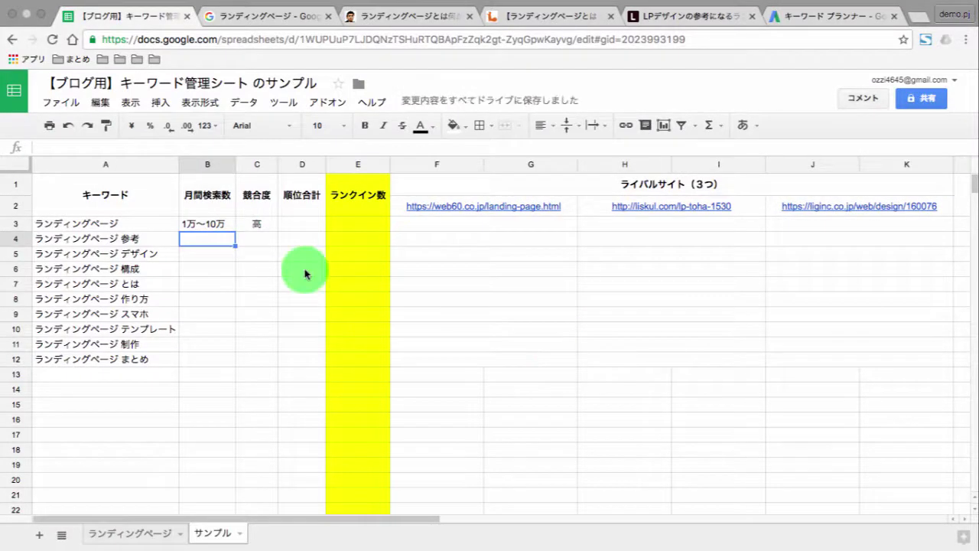
{"action": "key", "text": "ctrl+Tab"}
{"action": "key", "text": "ctrl+Tab"}
{"action": "key", "text": "ctrl+Tab"}
{"action": "key", "text": "ctrl+Tab"}
{"action": "key", "text": "ctrl+Tab"}
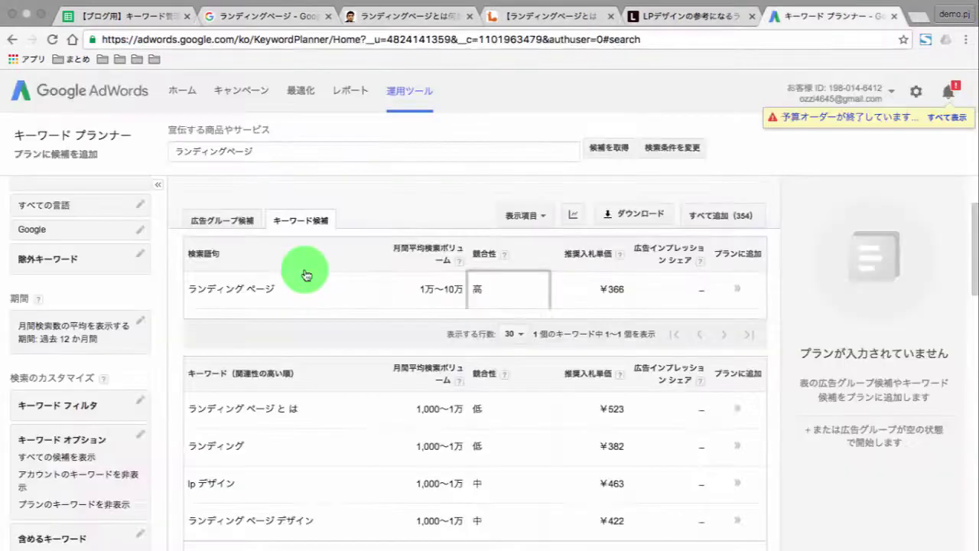
{"action": "scroll", "coordinate": [305, 427], "scroll_direction": "down", "scroll_amount": 4}
{"action": "scroll", "coordinate": [306, 429], "scroll_direction": "up", "scroll_amount": 5}
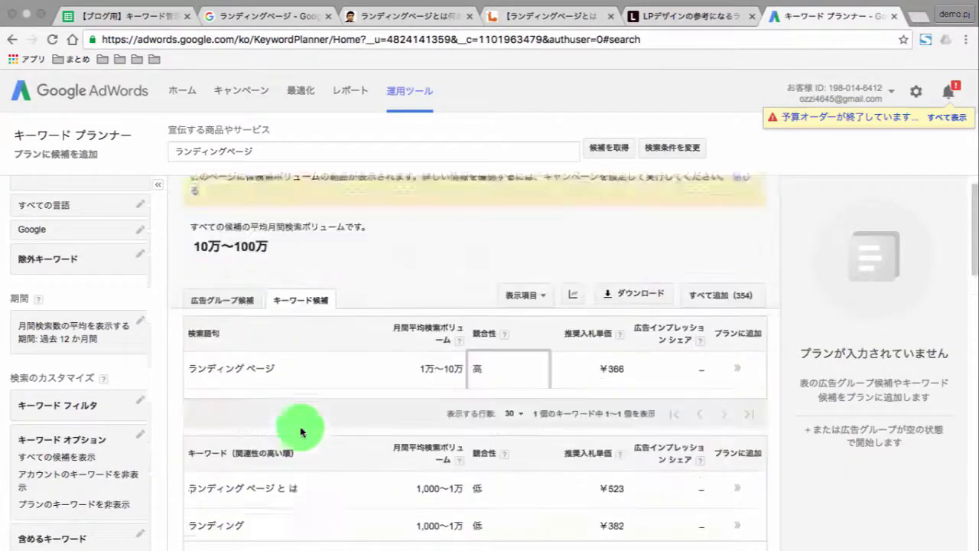
{"action": "left_click", "coordinate": [270, 152]}
{"action": "type", "text": "さんこう"}
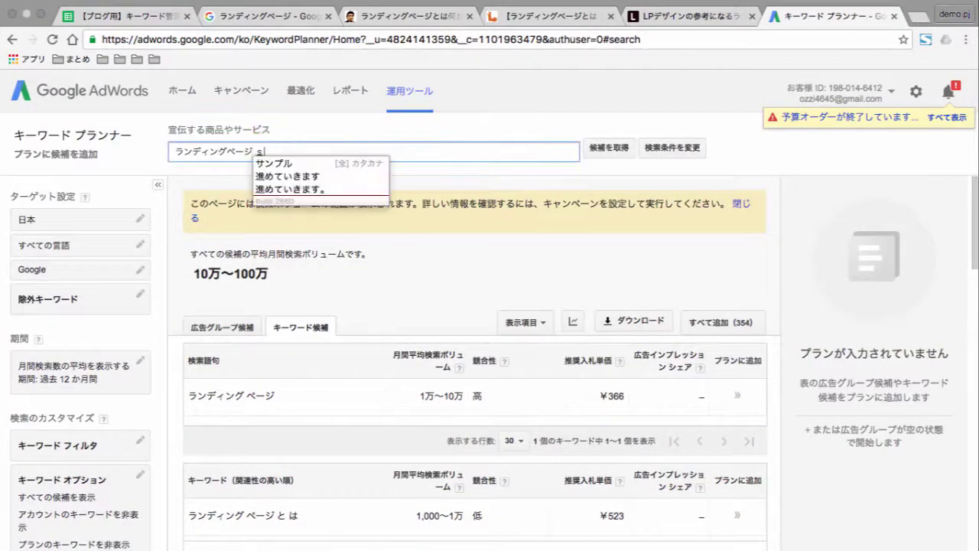
{"action": "type", "text": "さんこう"}
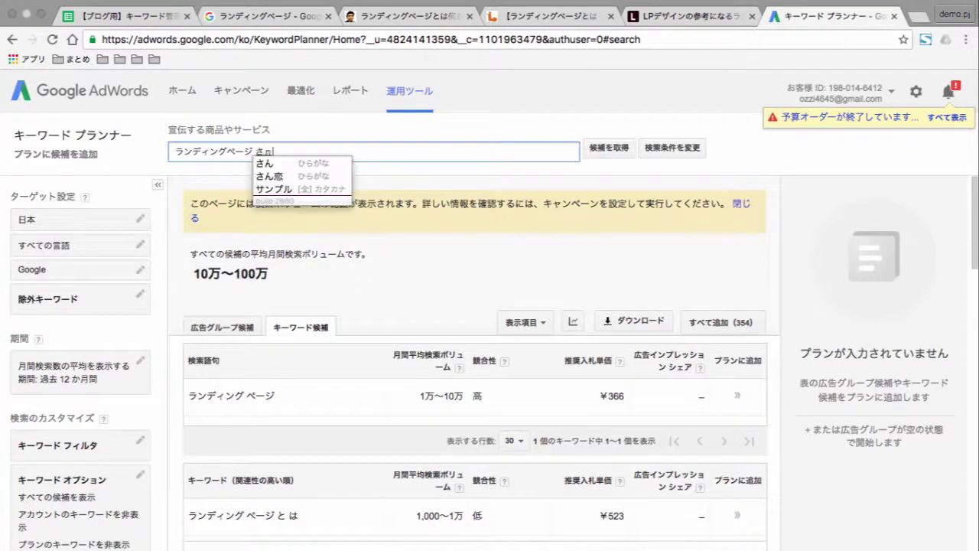
{"action": "key", "text": "space"}
{"action": "key", "text": "Return"}
{"action": "left_click", "coordinate": [608, 145]}
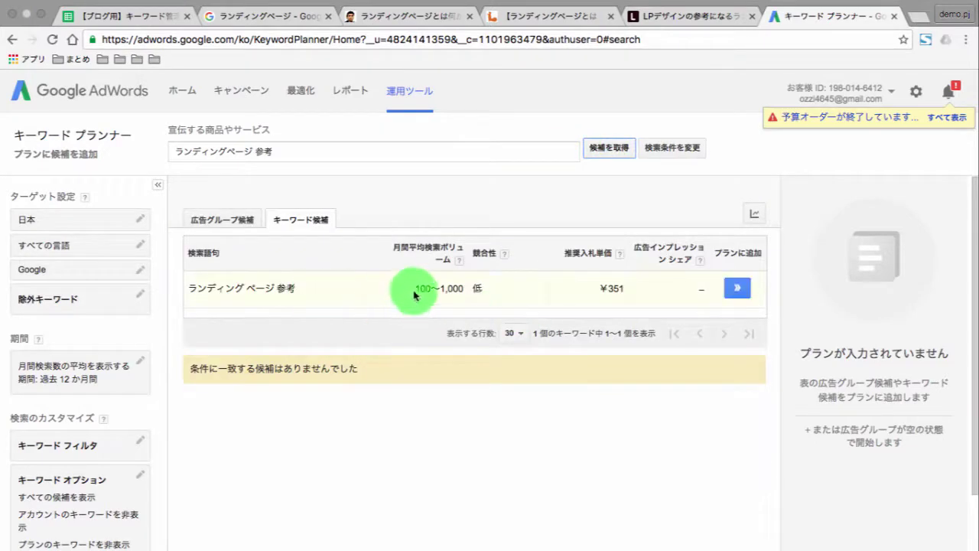
Step: Copy the monthly search volume 100〜1,000 of ランディングページ 参考 into cell B4 of the spreadsheet
{"action": "left_click_drag", "start_coordinate": [414, 296], "coordinate": [455, 288]}
{"action": "key", "text": "super+c"}
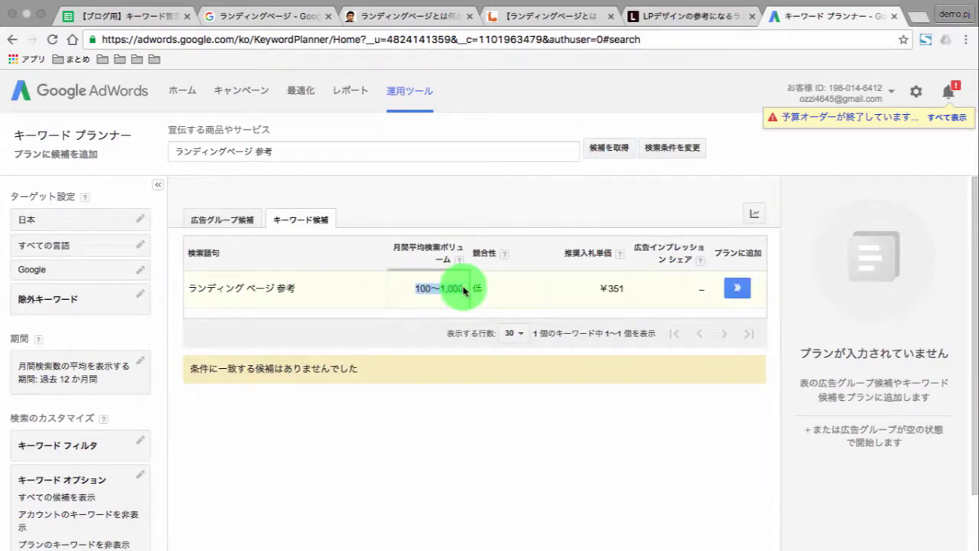
{"action": "key", "text": "super+1"}
{"action": "key", "text": "super+v"}
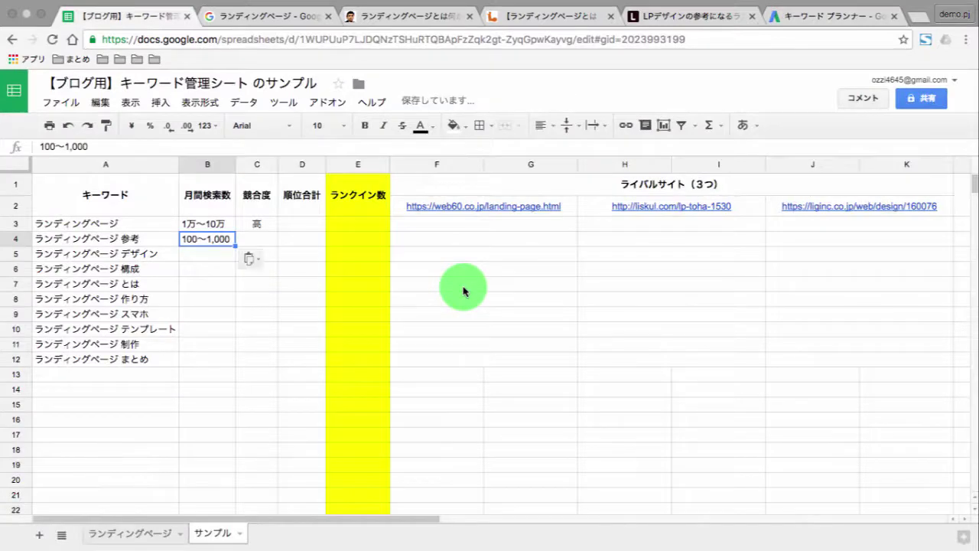
{"action": "key", "text": "Return"}
{"action": "key", "text": "Return"}
Step: Enter 低 as the competition level of ランディングページ 参考 in cell C4
{"action": "left_click", "coordinate": [258, 239]}
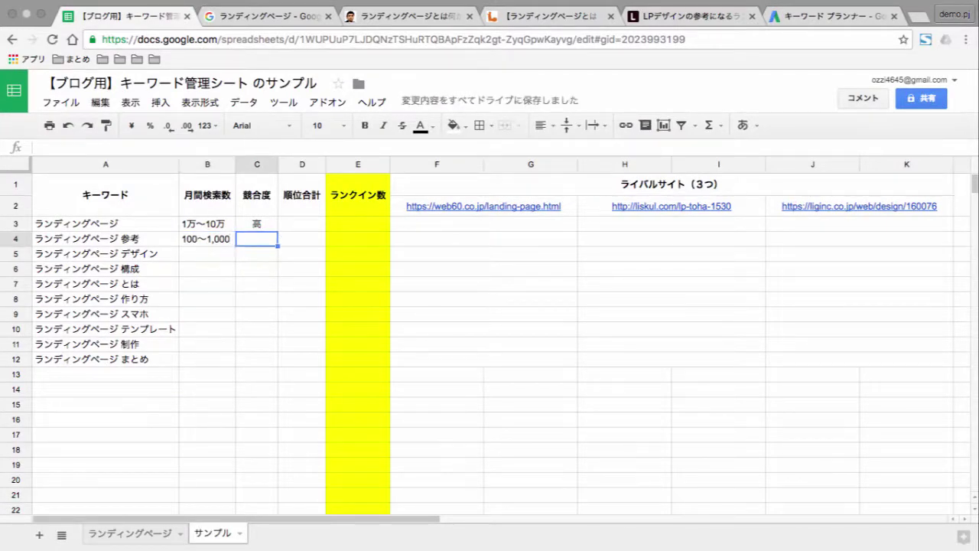
{"action": "type", "text": "ひくい"}
{"action": "key", "text": "space"}
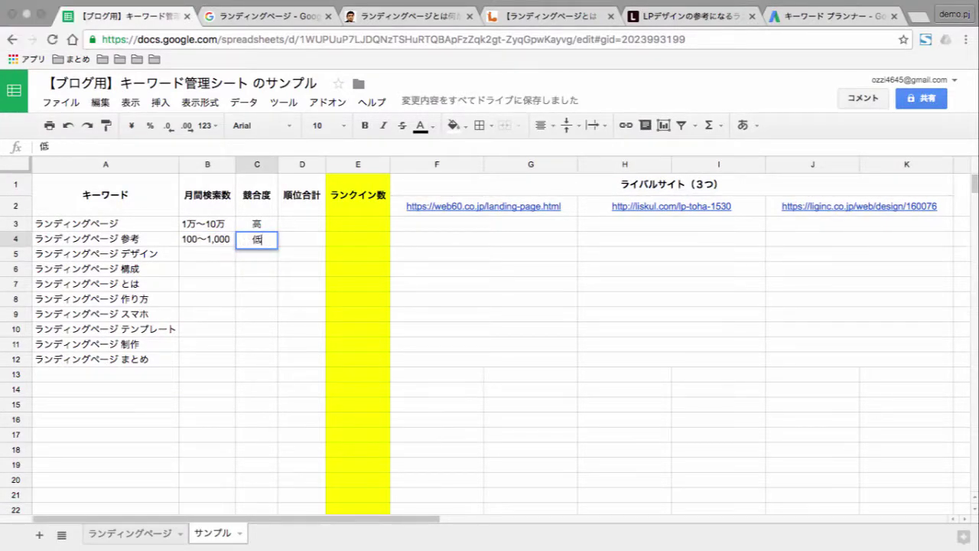
{"action": "key", "text": "Return"}
Step: Copy the keyword "ランディングページ デザイン" from cell A5 into Keyword Planner's product or service search and get its candidates
{"action": "key", "text": "Left"}
{"action": "key", "text": "Left"}
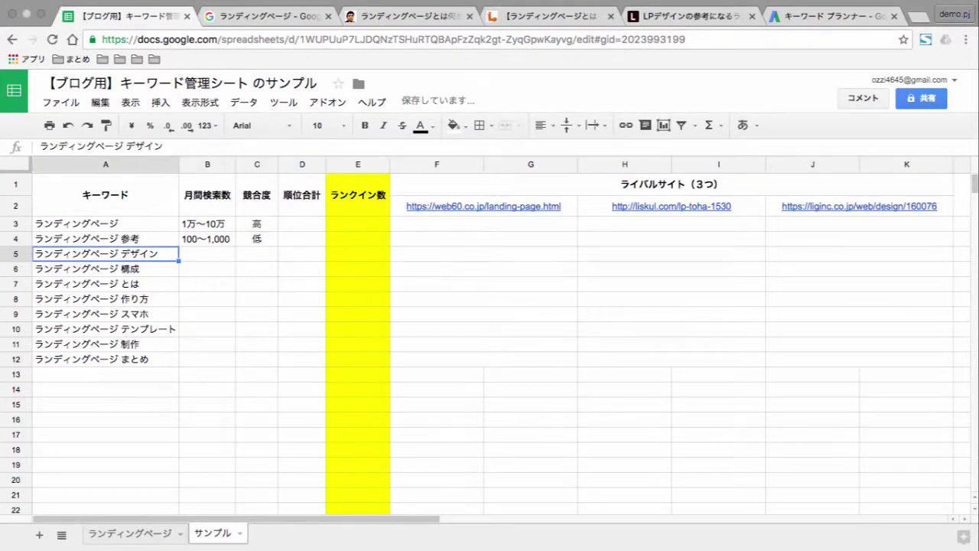
{"action": "key", "text": "Return"}
{"action": "key", "text": "super+a"}
{"action": "key", "text": "super+6"}
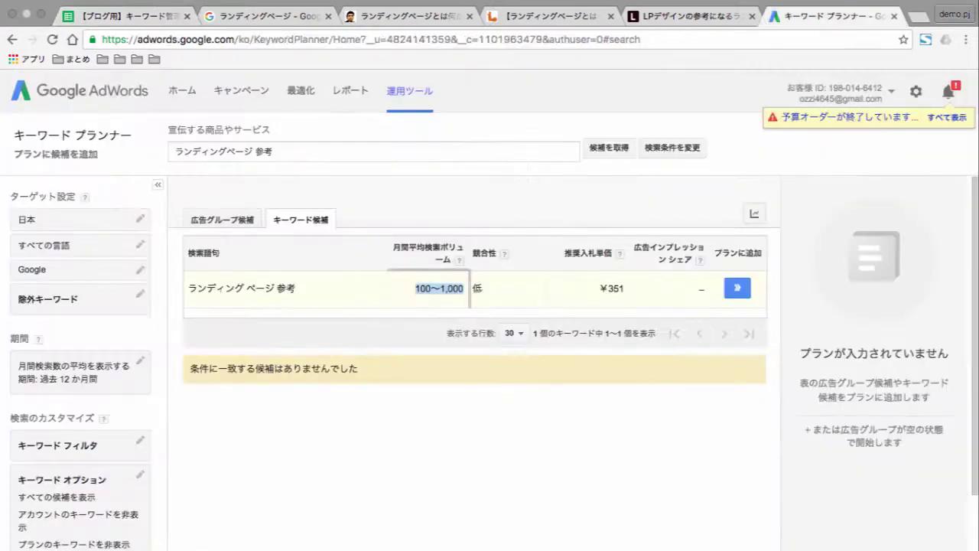
{"action": "left_click", "coordinate": [277, 152]}
{"action": "key", "text": "super+a"}
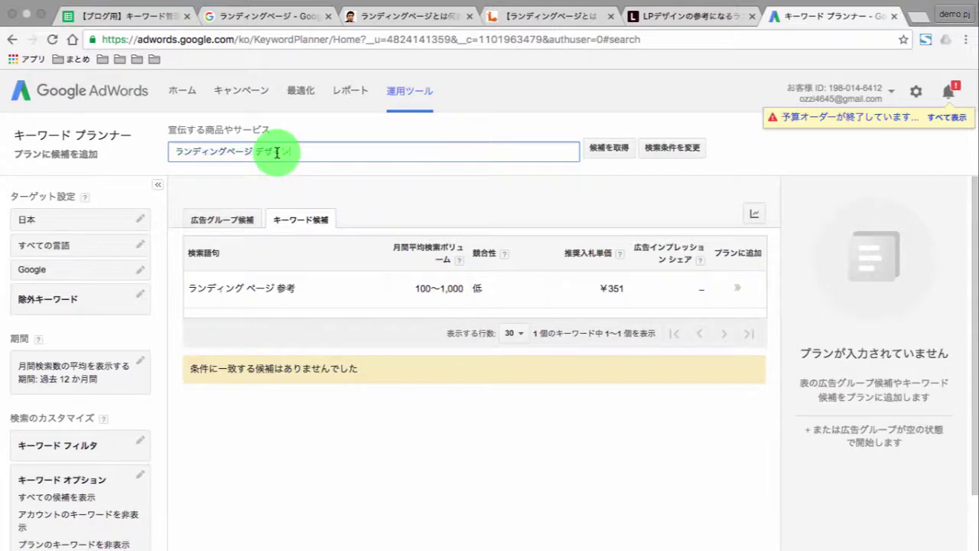
{"action": "key", "text": "Return"}
{"action": "key", "text": "Return"}
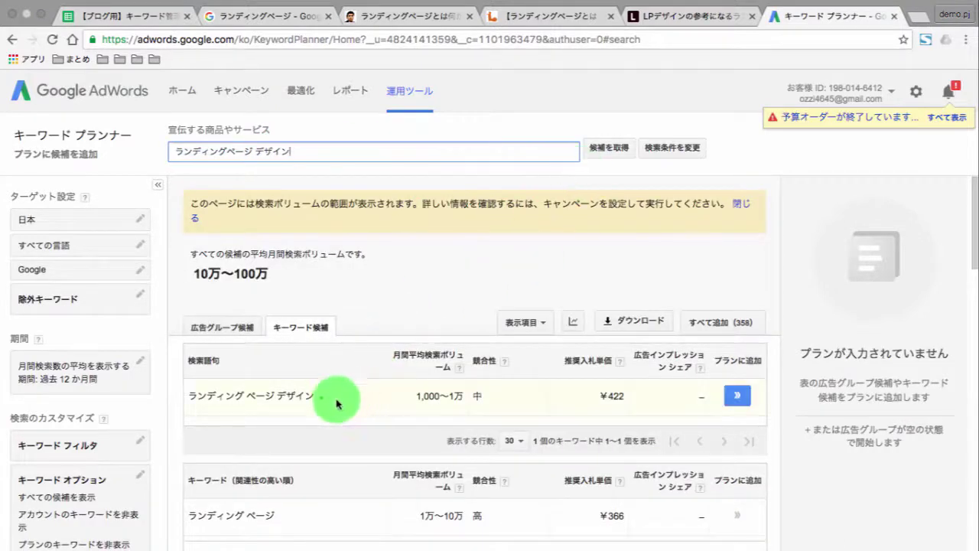
Step: Copy the monthly search volume 1,000〜1万 of ランディングページ デザイン from Keyword Planner into cell B5 of the spreadsheet
{"action": "double_click", "coordinate": [429, 395]}
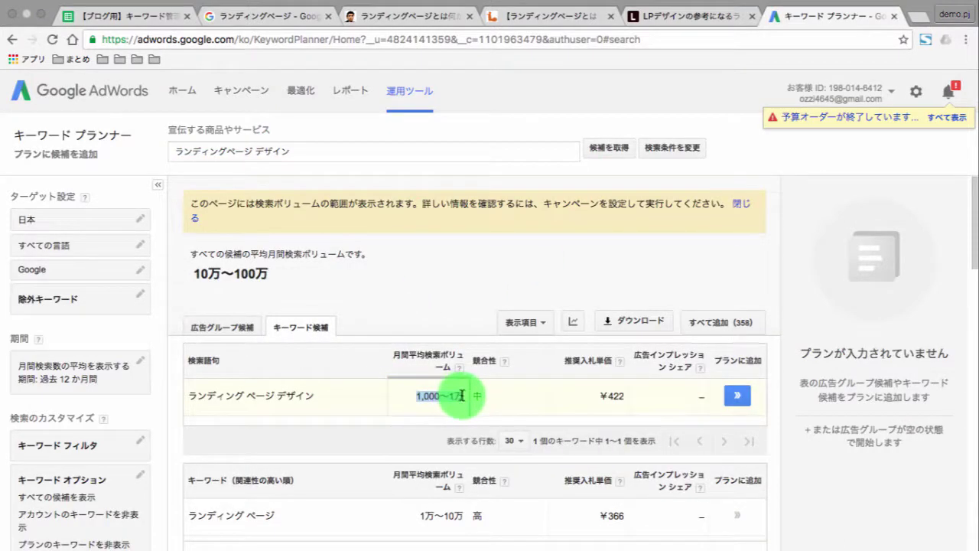
{"action": "left_click_drag", "start_coordinate": [462, 395], "coordinate": [463, 385]}
{"action": "key", "text": "ctrl+Tab"}
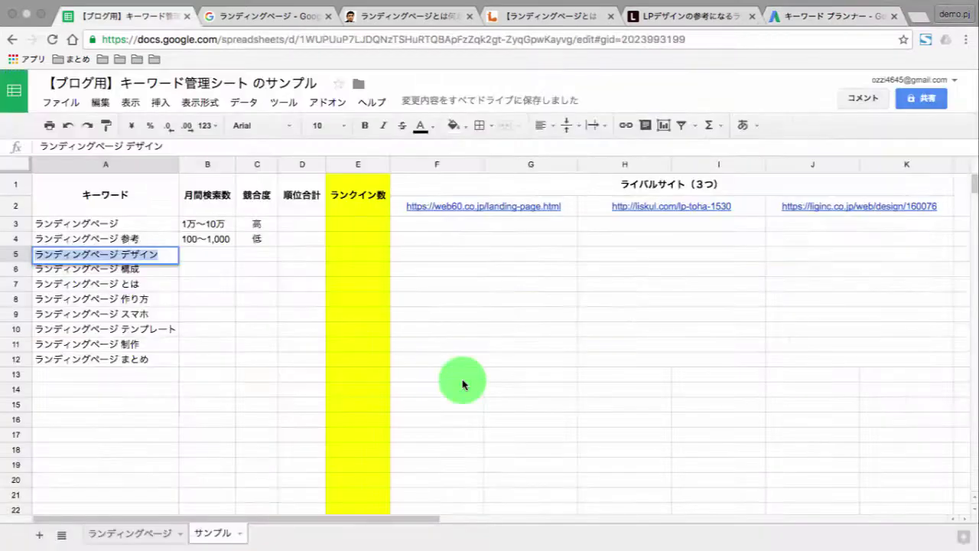
{"action": "key", "text": "Down"}
{"action": "key", "text": "Up"}
{"action": "key", "text": "Right"}
{"action": "type", "text": "1,000〜1万"}
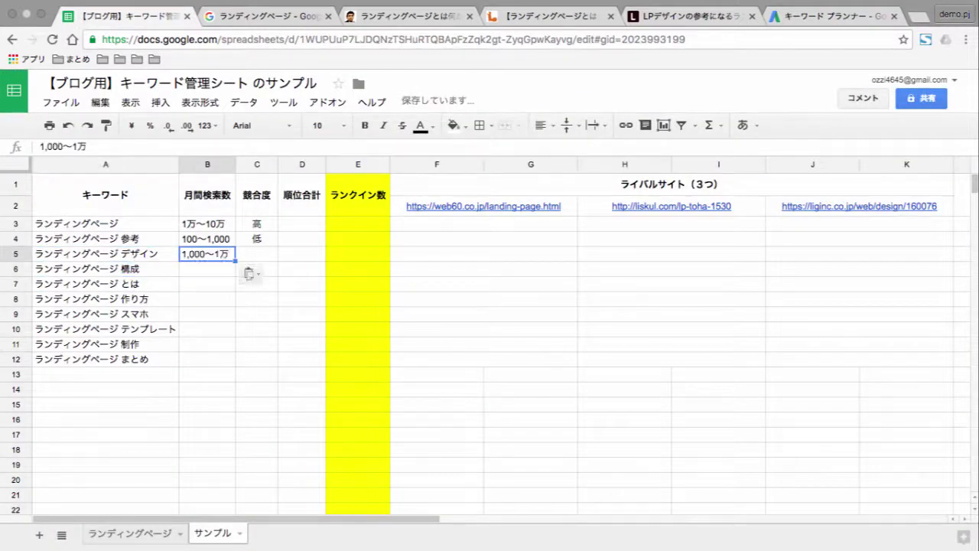
{"action": "key", "text": "Return"}
Step: Check the competition level of ランディングページ デザイン in Keyword Planner and enter 中 in cell C5
{"action": "key", "text": "ctrl+shift+Tab"}
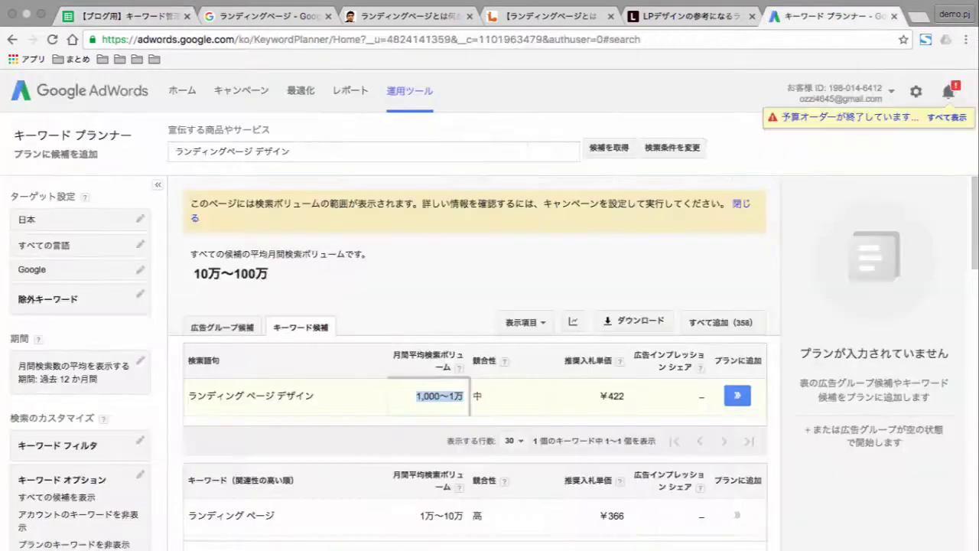
{"action": "key", "text": "ctrl+Tab"}
{"action": "key", "text": "Up"}
{"action": "key", "text": "Right"}
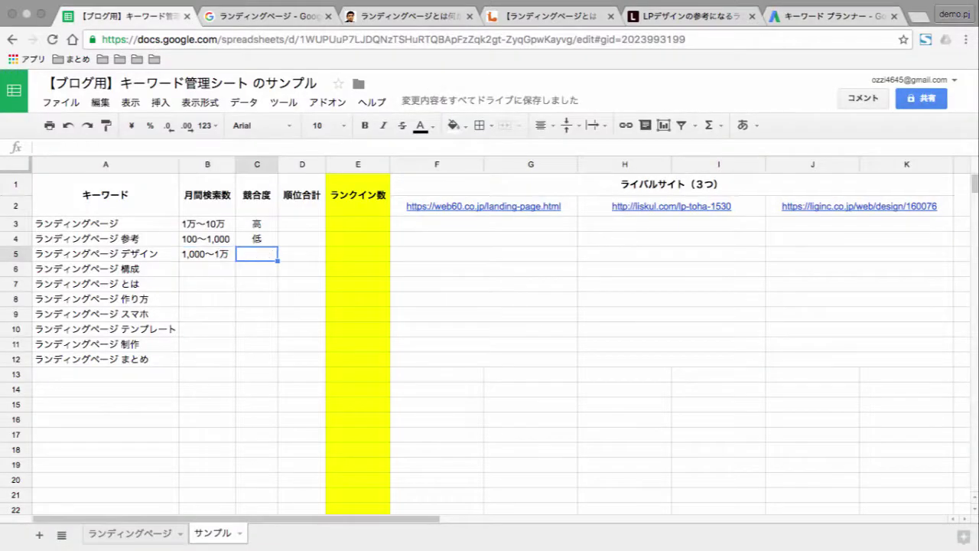
{"action": "type", "text": "中"}
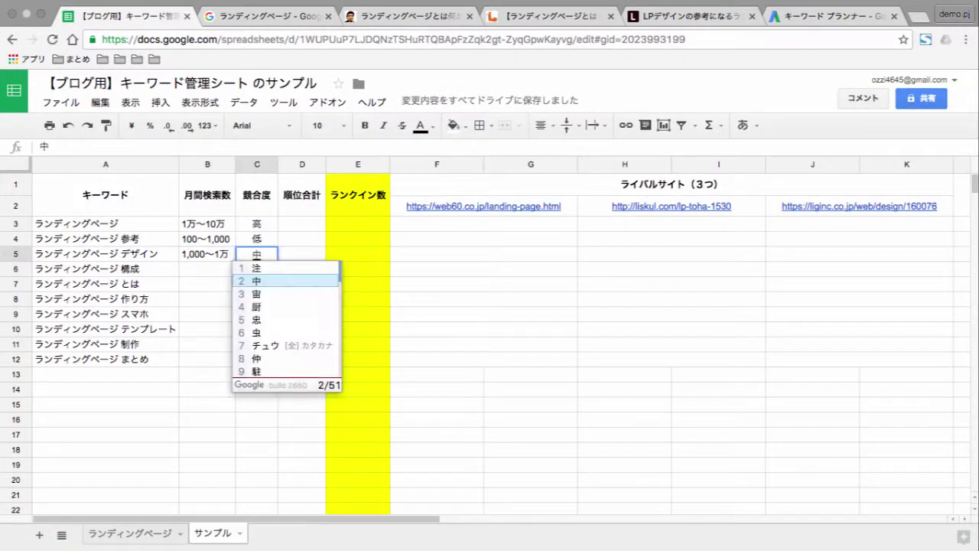
{"action": "key", "text": "Return"}
Step: Copy the keyword "ランディングページ 構成" from cell A6 into Keyword Planner's product or service search and get its candidates
{"action": "key", "text": "Left"}
{"action": "key", "text": "Left"}
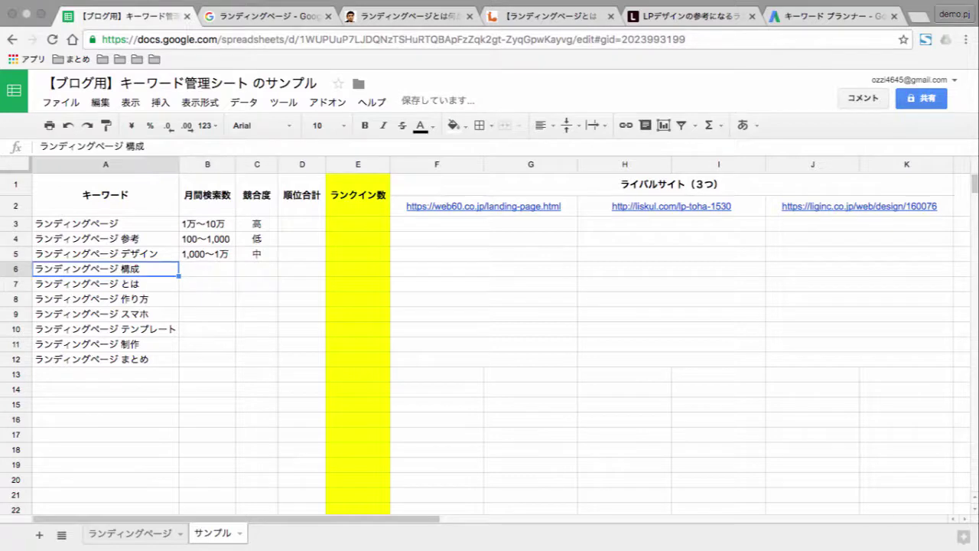
{"action": "key", "text": "Return"}
{"action": "key", "text": "ctrl+a"}
{"action": "key", "text": "ctrl+c"}
{"action": "key", "text": "ctrl+shift+Tab"}
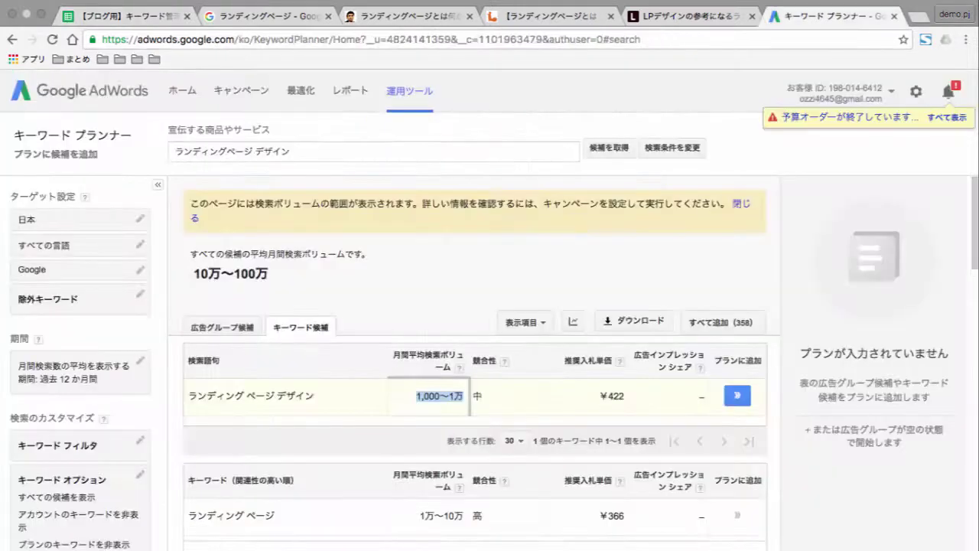
{"action": "left_click", "coordinate": [295, 153]}
{"action": "double_click", "coordinate": [295, 152]}
{"action": "key", "text": "ctrl+v"}
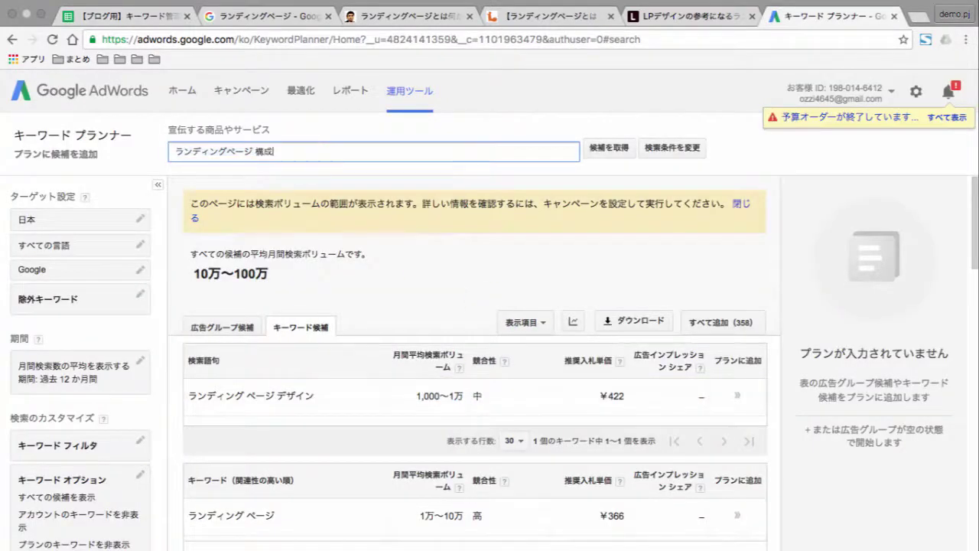
{"action": "key", "text": "Return"}
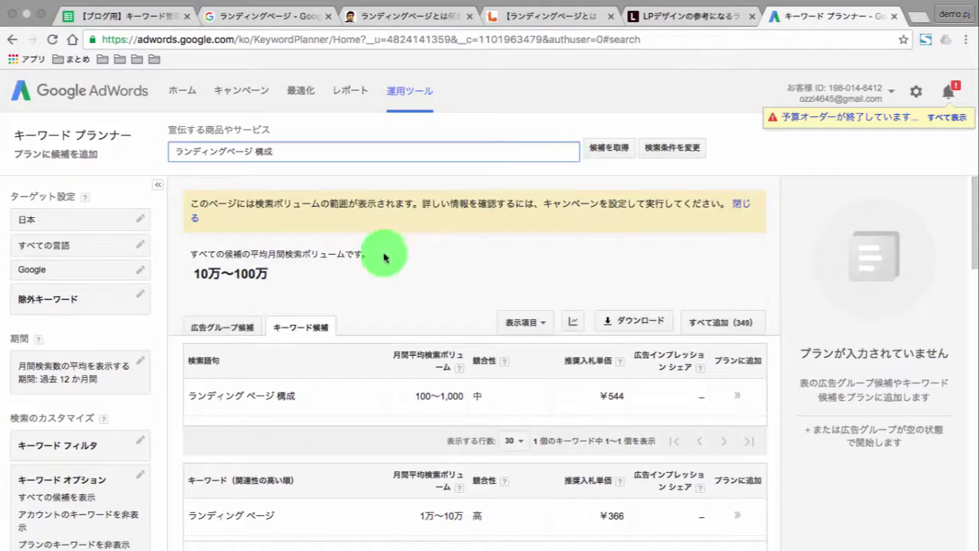
Step: Copy the monthly search volume 100〜1,000 of ランディングページ 構成 into cell B6 of the spreadsheet
{"action": "left_click", "coordinate": [437, 397]}
{"action": "left_click_drag", "start_coordinate": [436, 397], "coordinate": [462, 397]}
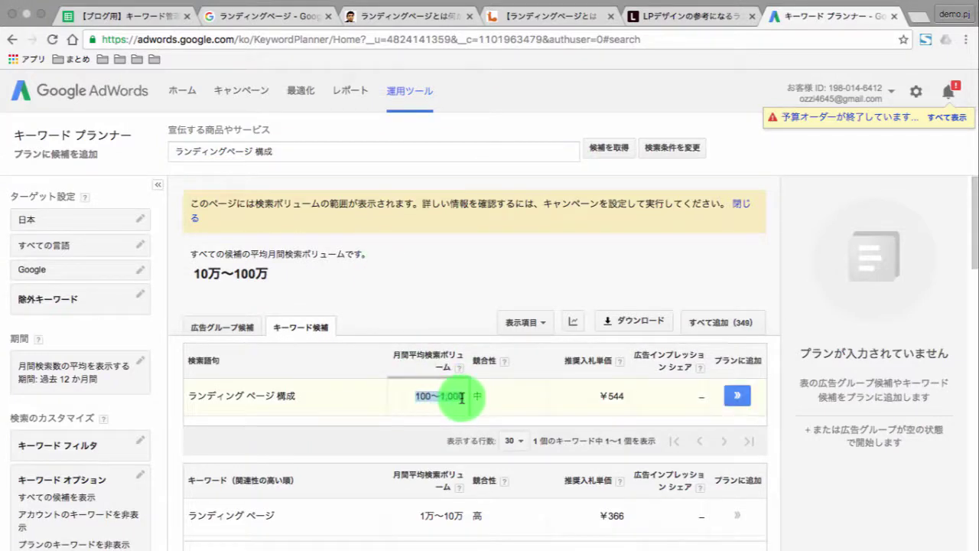
{"action": "key", "text": "ctrl+shift+Tab"}
{"action": "key", "text": "ctrl+shift+Tab"}
{"action": "key", "text": "ctrl+shift+Tab"}
{"action": "key", "text": "ctrl+shift+Tab"}
{"action": "key", "text": "ctrl+shift+Tab"}
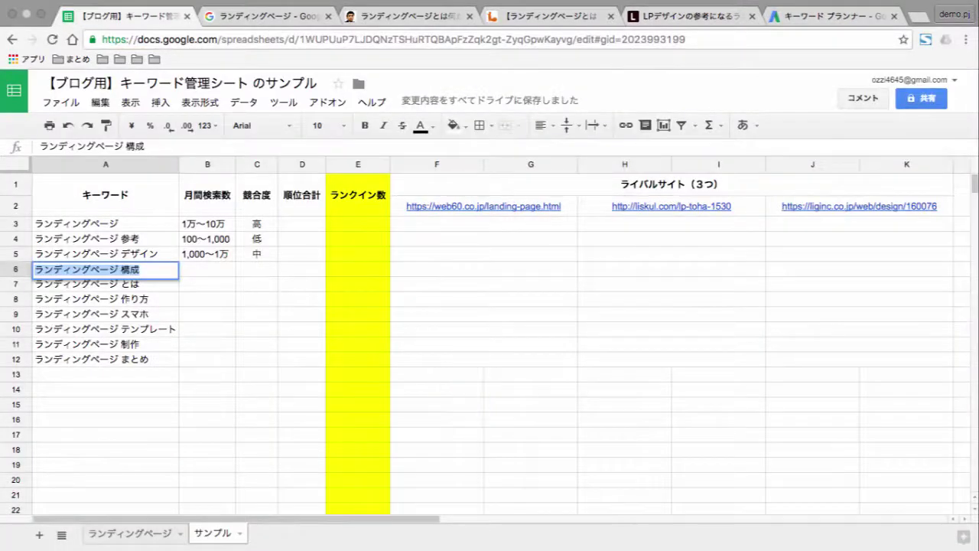
{"action": "key", "text": "Tab"}
{"action": "key", "text": "ctrl+v"}
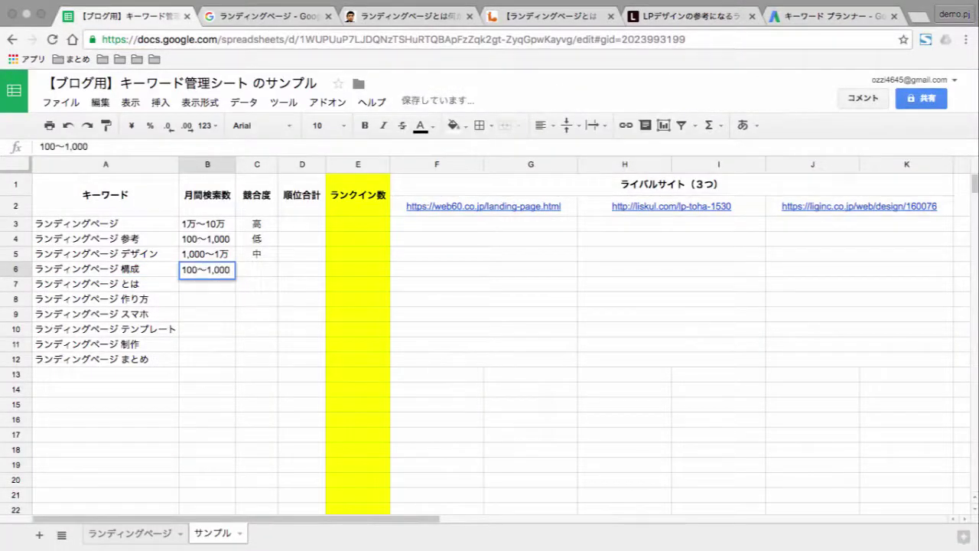
{"action": "key", "text": "Return"}
Step: Enter 中 as the competition level of ランディングページ 構成 in cell C6, and select cell B7
{"action": "key", "text": "Up"}
{"action": "key", "text": "Right"}
{"action": "type", "text": "中"}
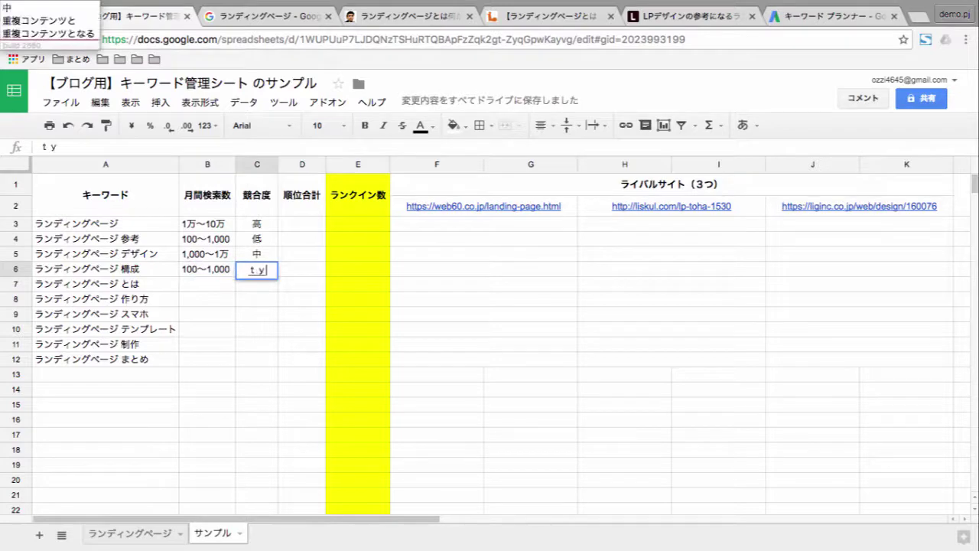
{"action": "key", "text": "Return"}
{"action": "key", "text": "Left"}
Step: Change Keyword Planner's product or service search to "ランディングページ とは" and get its candidates
{"action": "key", "text": "ctrl+shift+Tab"}
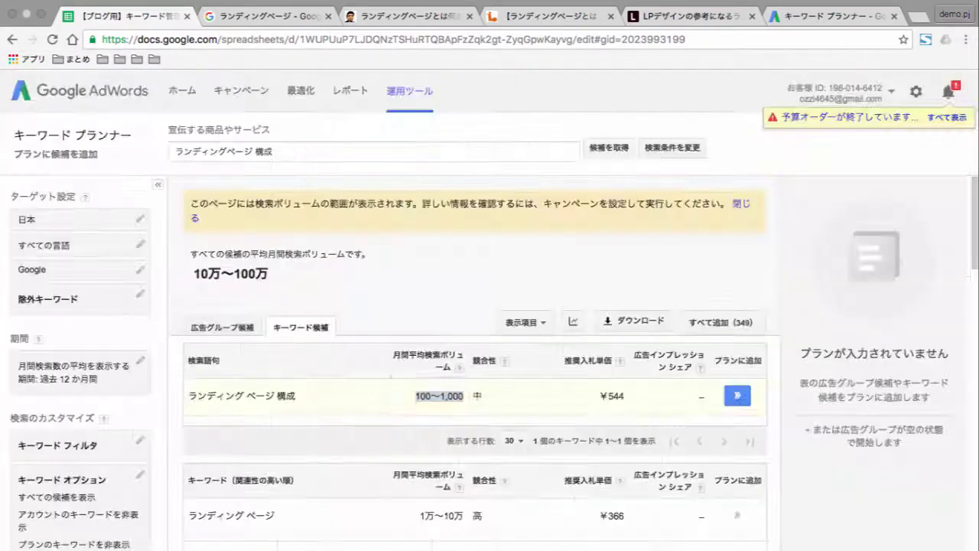
{"action": "left_click", "coordinate": [313, 152]}
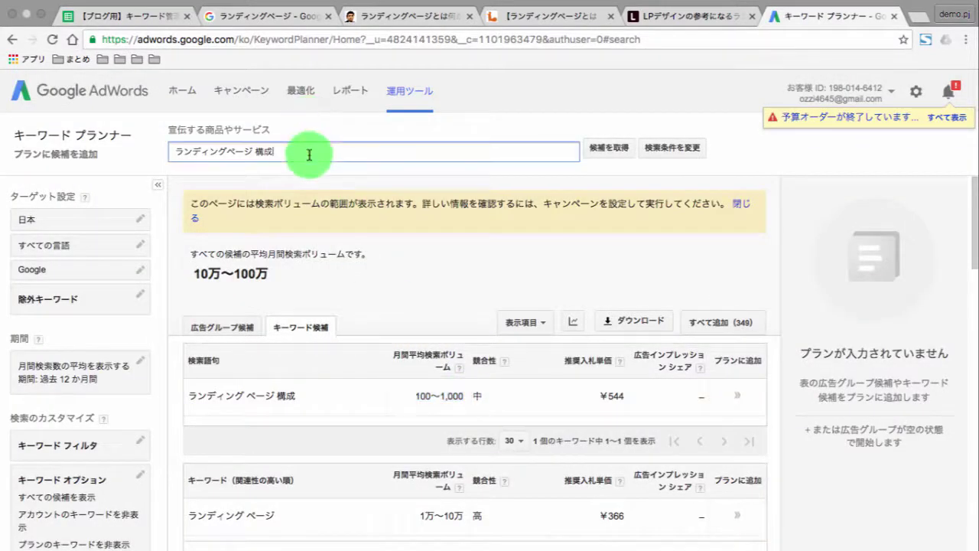
{"action": "key", "text": "BackSpace"}
{"action": "key", "text": "BackSpace"}
{"action": "key", "text": "BackSpace"}
{"action": "type", "text": "とは"}
{"action": "key", "text": "Return"}
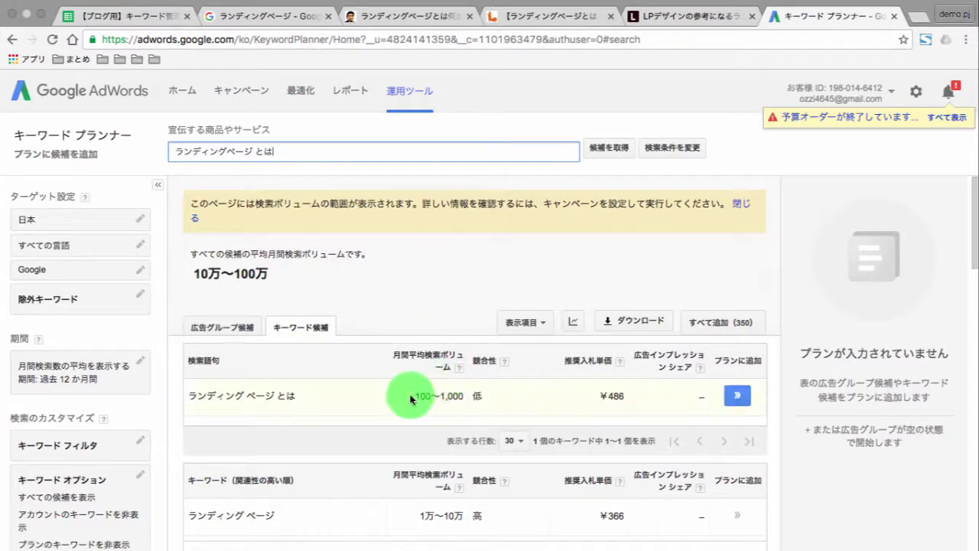
Step: Copy the monthly search volume 100〜1,000 of ランディングページ とは into cell B7 of the spreadsheet
{"action": "left_click_drag", "start_coordinate": [404, 393], "coordinate": [464, 396]}
{"action": "key", "text": "super+c"}
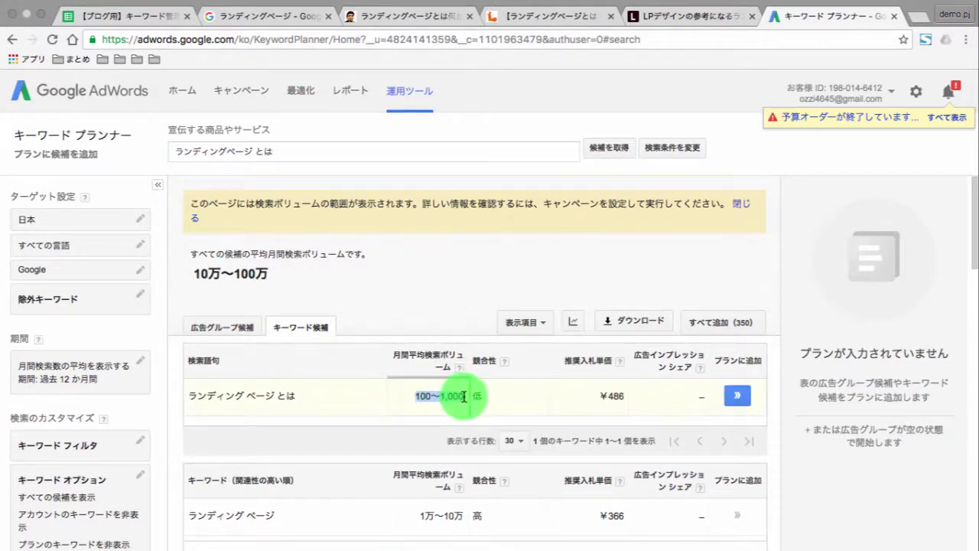
{"action": "key", "text": "super+1"}
{"action": "key", "text": "Up"}
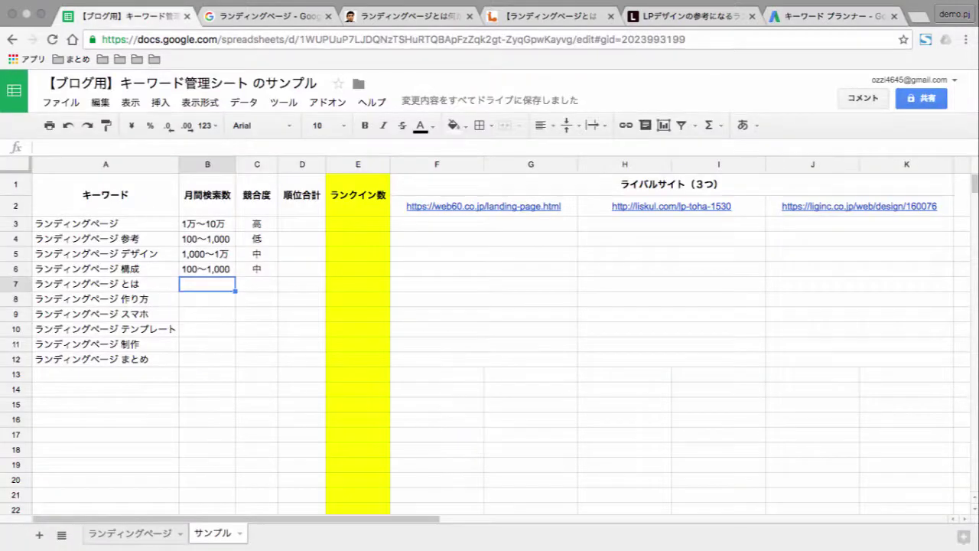
{"action": "key", "text": "super+v"}
{"action": "key", "text": "Return"}
Step: Enter 低 as the competition level of ランディングページ とは in cell C7
{"action": "left_click", "coordinate": [257, 285]}
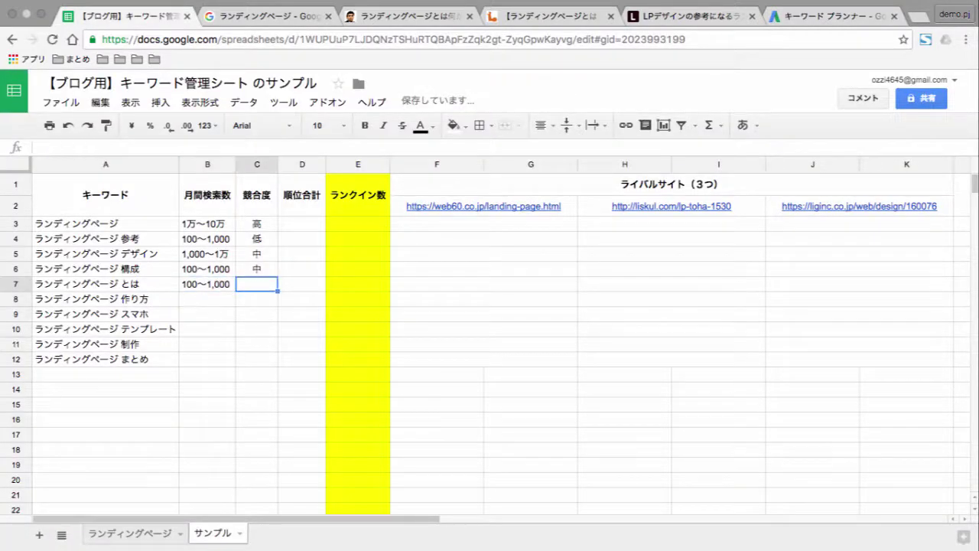
{"action": "type", "text": "ひくい"}
{"action": "key", "text": "space"}
{"action": "key", "text": "Return"}
{"action": "key", "text": "Return"}
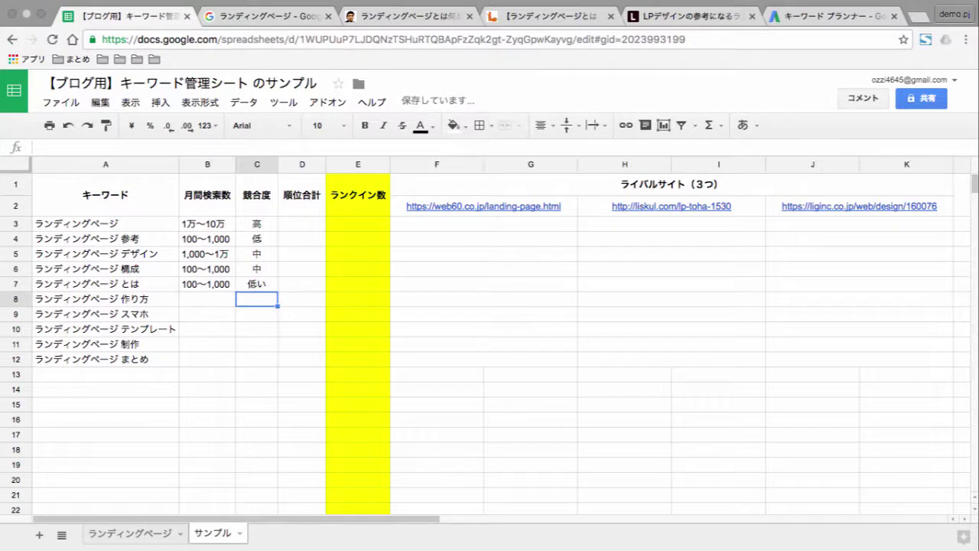
{"action": "left_click", "coordinate": [257, 284]}
{"action": "key", "text": "Return"}
Step: Copy the keyword "ランディングページ 作り方" from cell A8 into Keyword Planner's product or service search and get its candidates
{"action": "key", "text": "Left"}
{"action": "key", "text": "Left"}
{"action": "key", "text": "Return"}
{"action": "key", "text": "super+a"}
{"action": "key", "text": "super+c"}
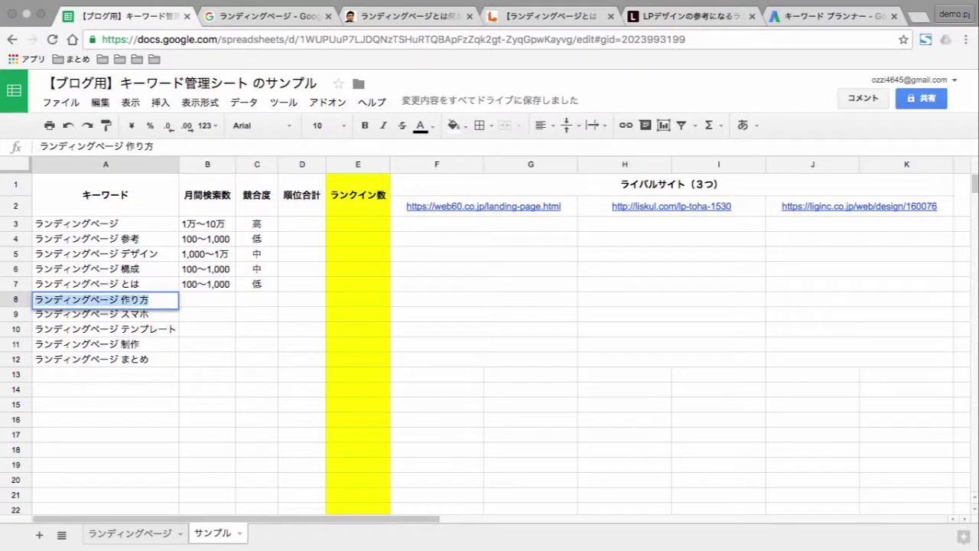
{"action": "key", "text": "super+9"}
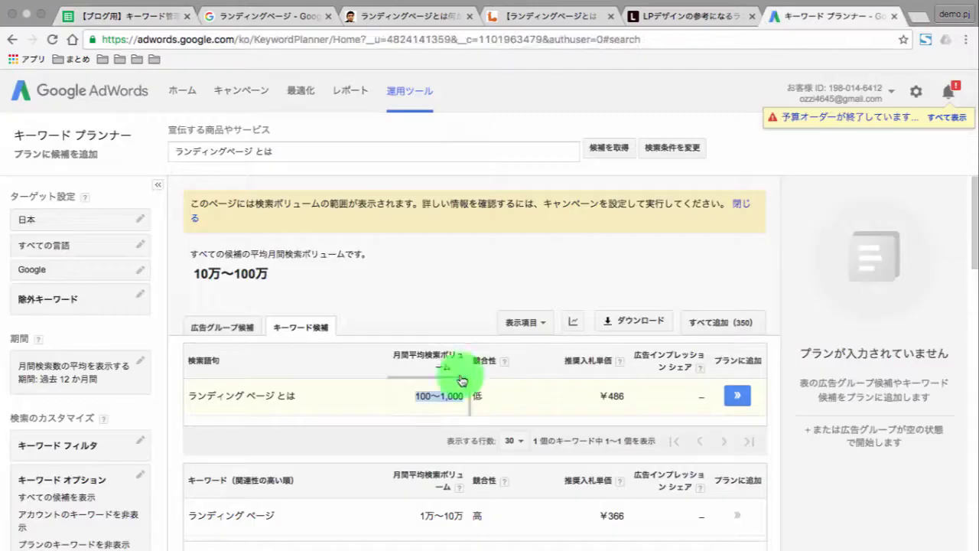
{"action": "left_click", "coordinate": [309, 153]}
{"action": "key", "text": "super+v"}
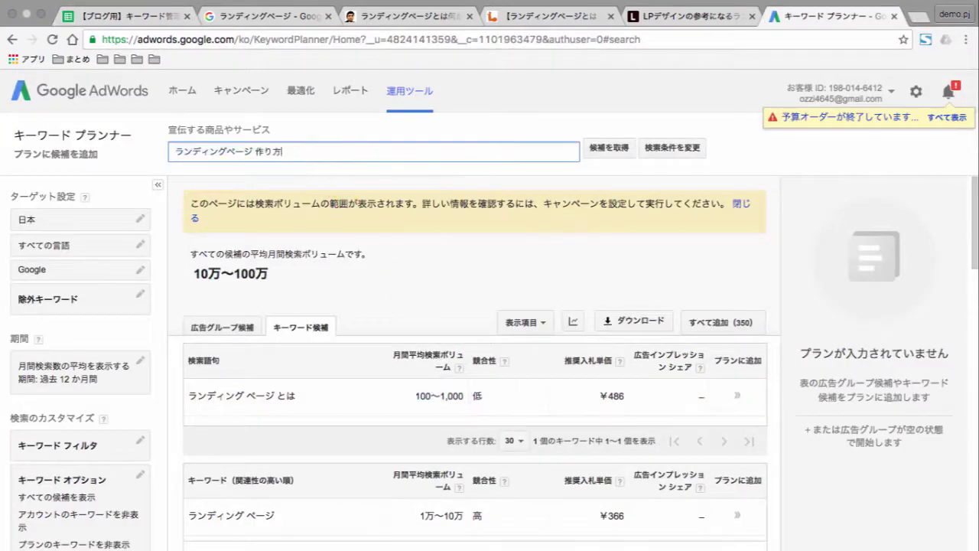
{"action": "key", "text": "Return"}
Step: Copy the monthly search volume 100〜1,000 of ランディングページ 作り方 into cell B8 of the spreadsheet
{"action": "left_click_drag", "start_coordinate": [405, 392], "coordinate": [465, 392]}
{"action": "key", "text": "super+c"}
{"action": "key", "text": "super+1"}
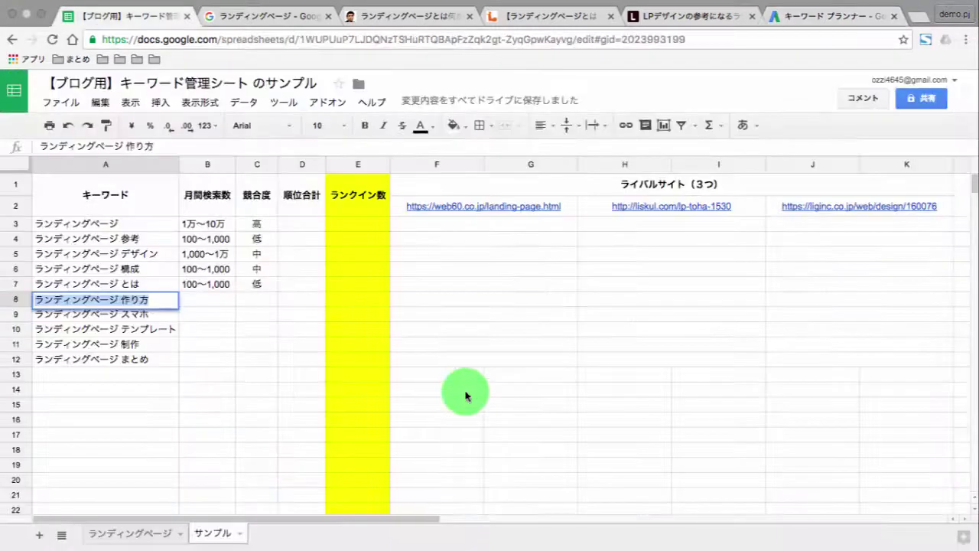
{"action": "key", "text": "Down"}
{"action": "key", "text": "Up"}
{"action": "key", "text": "Right"}
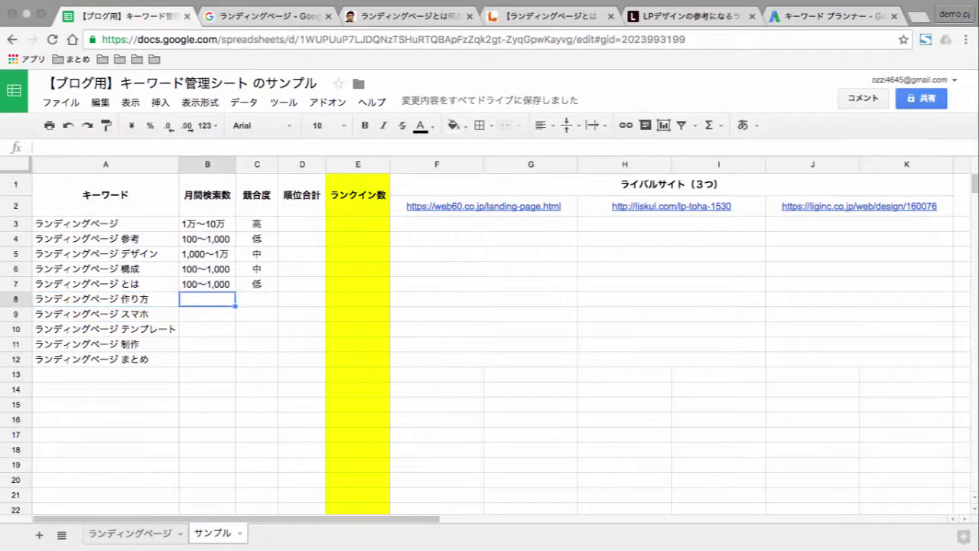
{"action": "key", "text": "super+v"}
{"action": "key", "text": "Return"}
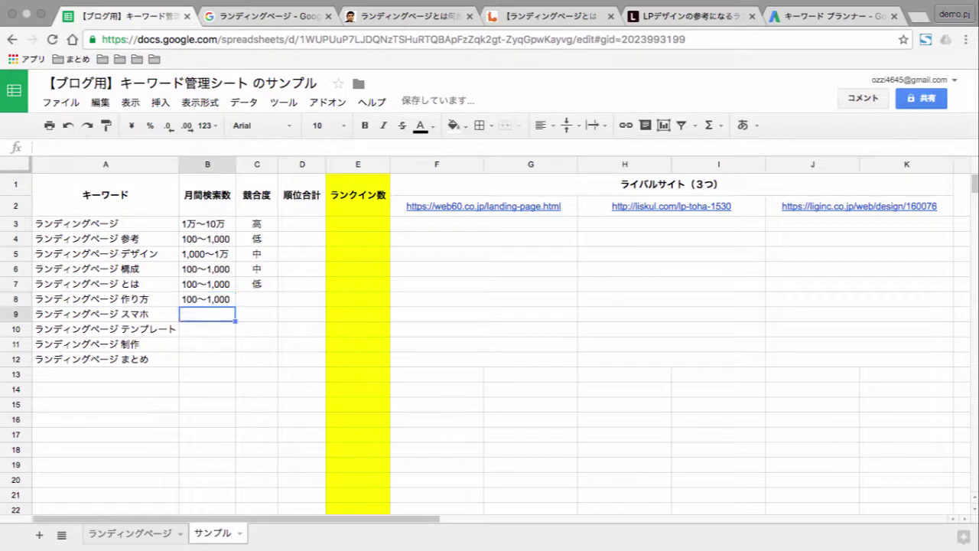
Step: Enter 中 as the competition level of ランディングページ 作り方 in cell C8
{"action": "key", "text": "Up"}
{"action": "key", "text": "Right"}
{"action": "type", "text": "chuu"}
{"action": "key", "text": "Return"}
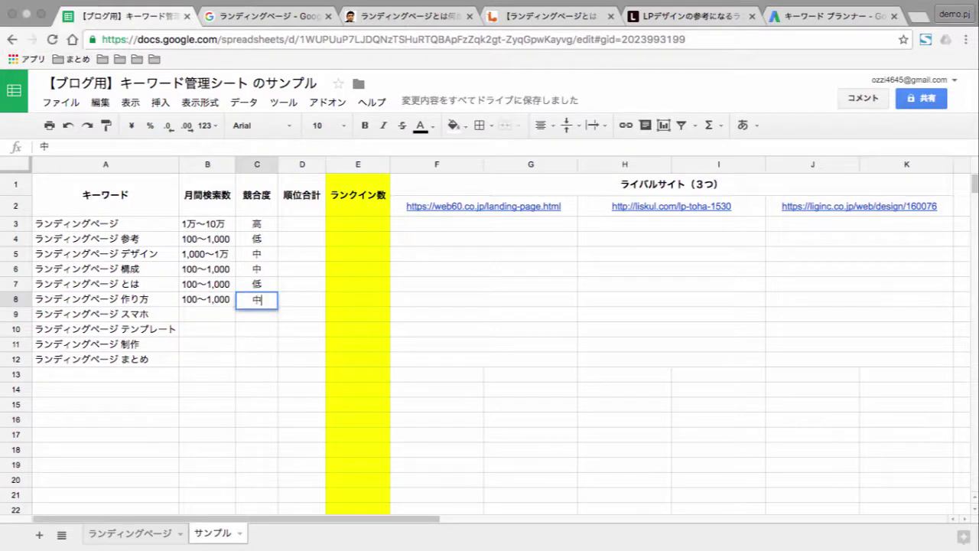
{"action": "key", "text": "Return"}
Step: Copy the keyword "ランディングページ スマホ" from cell A9 into Keyword Planner's product or service search and get its candidates
{"action": "key", "text": "Left"}
{"action": "key", "text": "Left"}
{"action": "key", "text": "Return"}
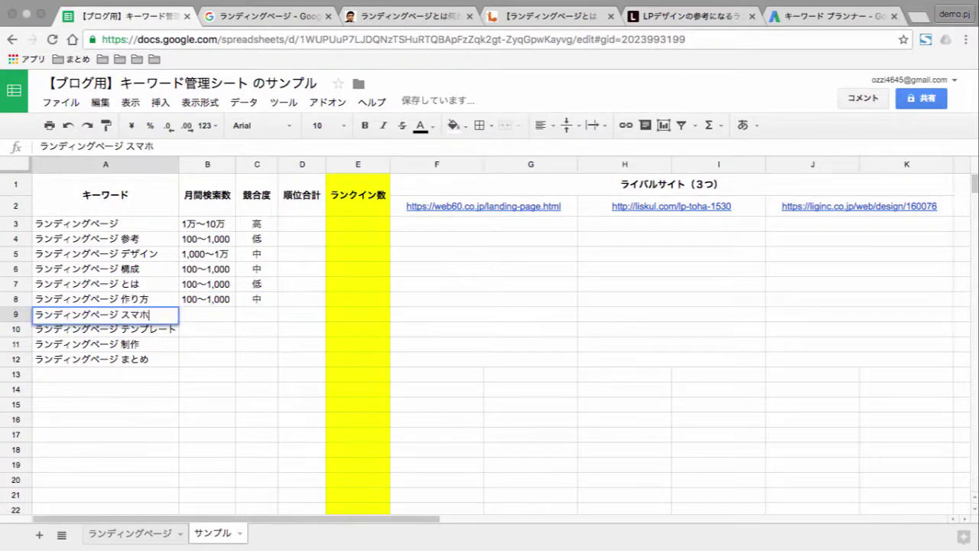
{"action": "key", "text": "super+a"}
{"action": "key", "text": "super+c"}
{"action": "key", "text": "super+9"}
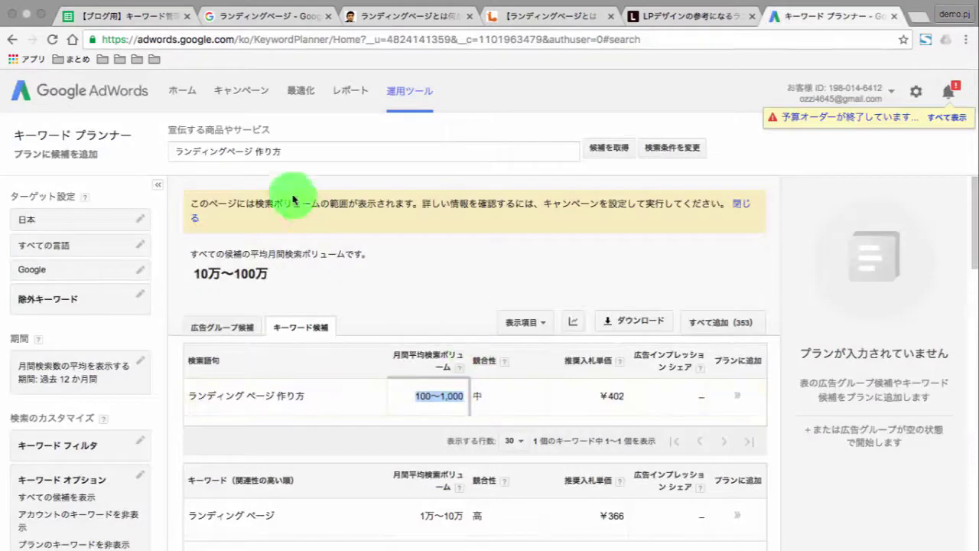
{"action": "left_click_drag", "start_coordinate": [296, 153], "coordinate": [158, 148]}
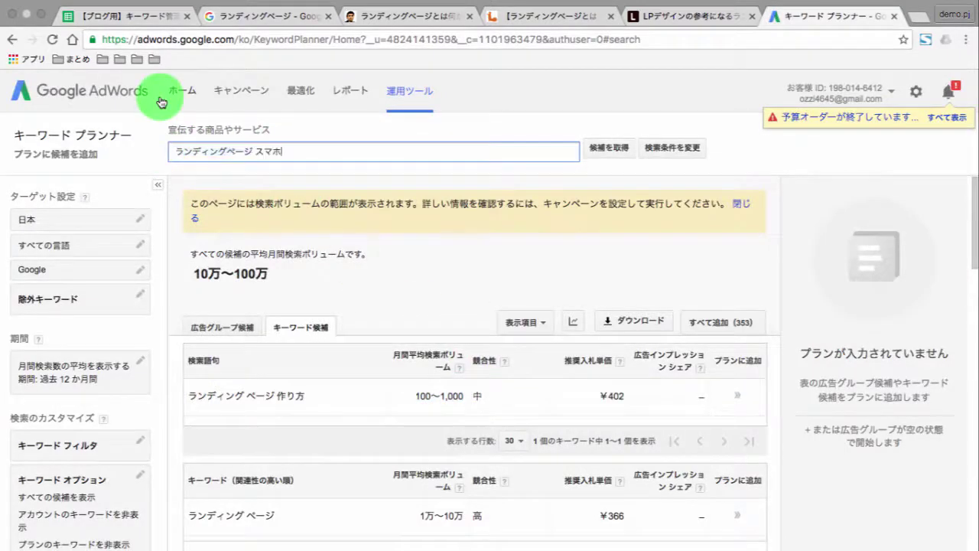
{"action": "key", "text": "Return"}
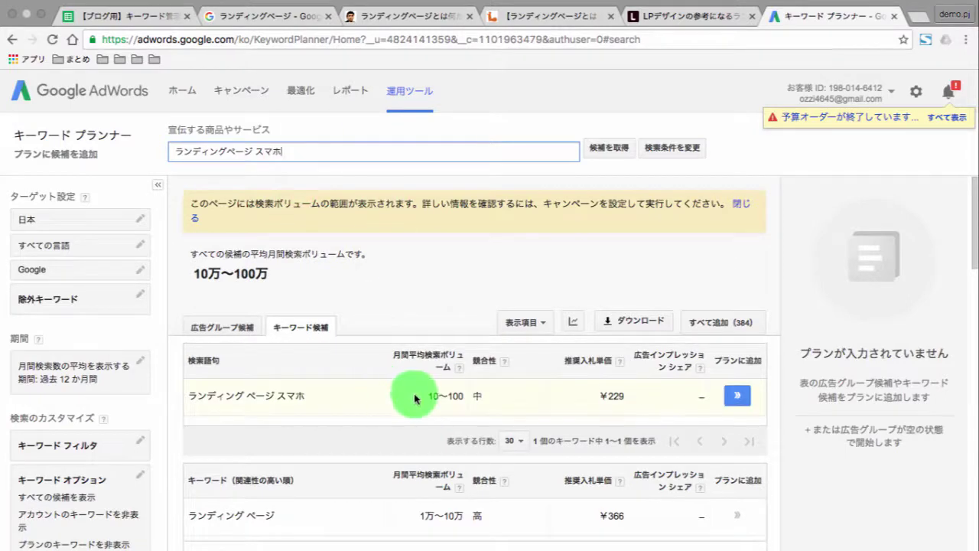
Step: Copy the monthly search volume 10〜100 of ランディングページ スマホ into cell B9 of the spreadsheet, and select cell C9
{"action": "left_click_drag", "start_coordinate": [415, 398], "coordinate": [465, 395]}
{"action": "key", "text": "super+1"}
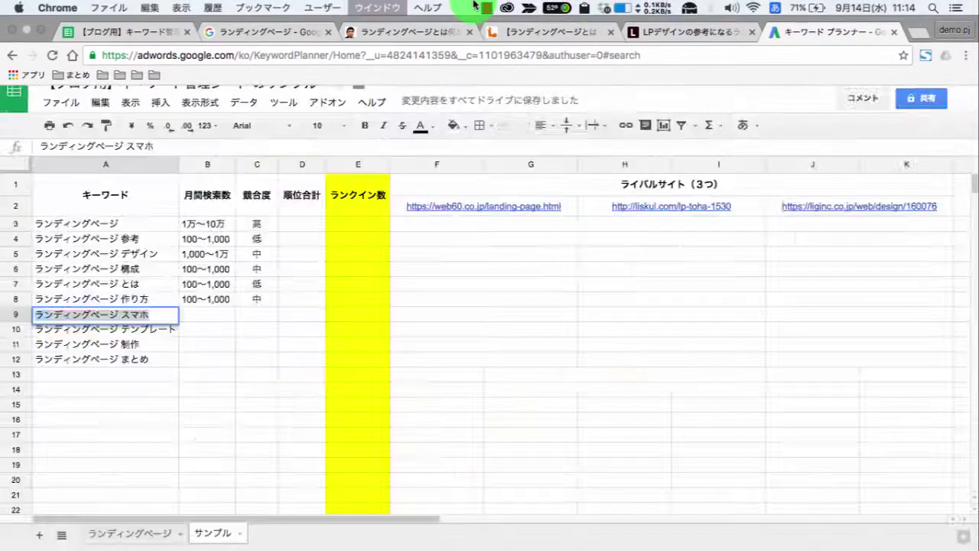
{"action": "key", "text": "Down"}
{"action": "left_click", "coordinate": [207, 314]}
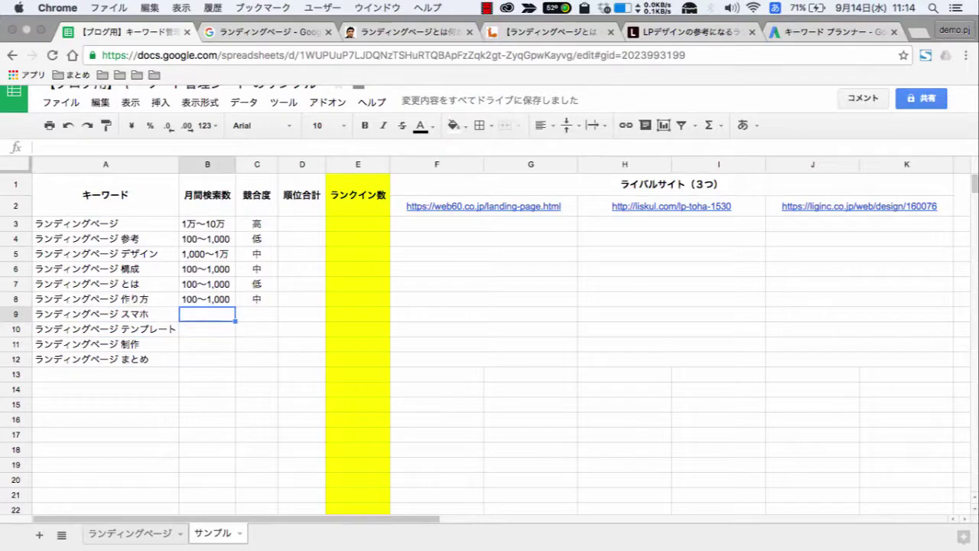
{"action": "key", "text": "super+v"}
{"action": "key", "text": "Return"}
{"action": "left_click", "coordinate": [257, 314]}
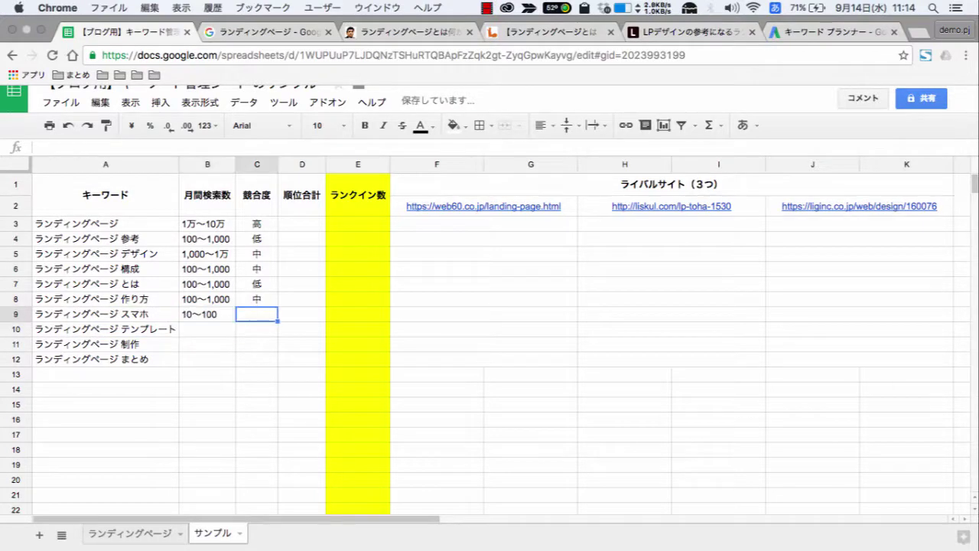
Step: Check the competition of ランディングページ スマホ in Keyword Planner and enter 中 in cell C9 of the spreadsheet
{"action": "key", "text": "ctrl+shift+Tab"}
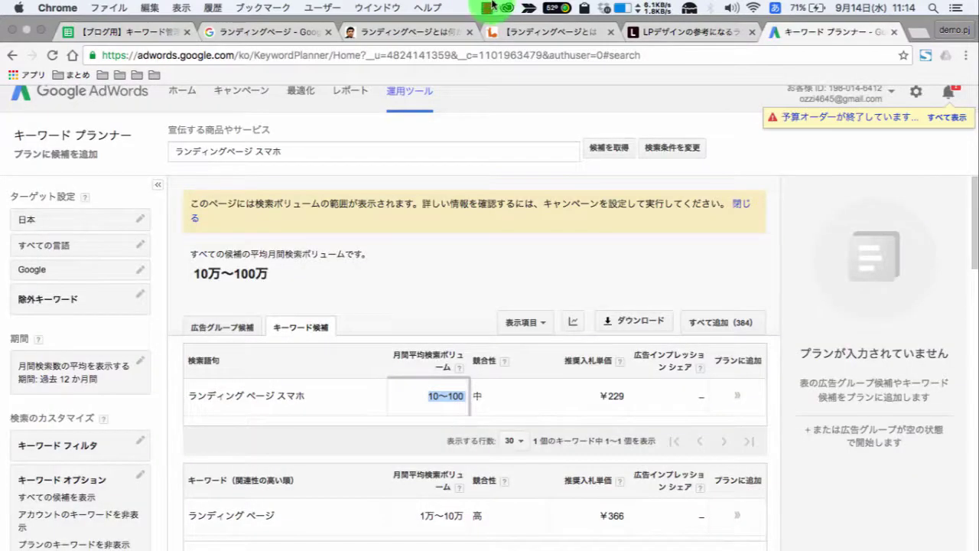
{"action": "key", "text": "ctrl+Tab"}
{"action": "type", "text": "中"}
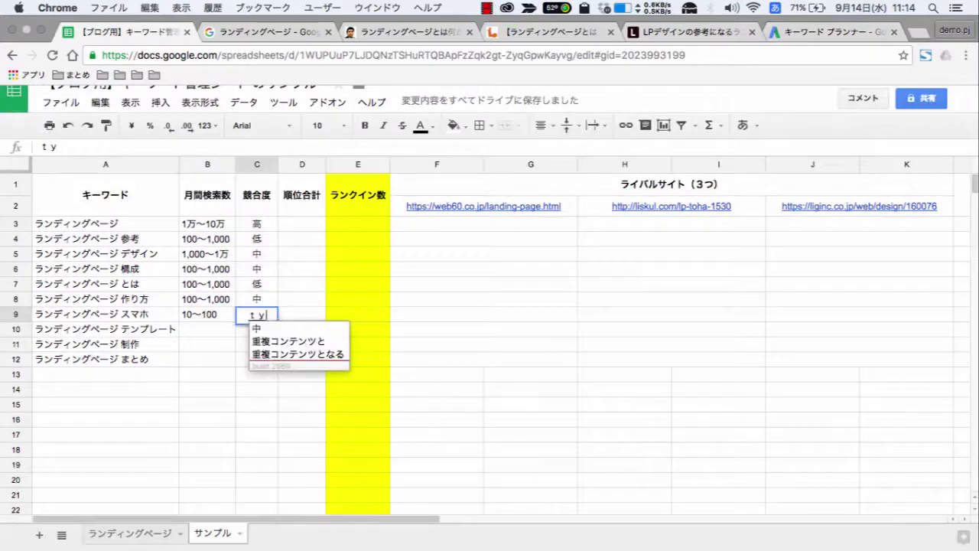
{"action": "key", "text": "Return"}
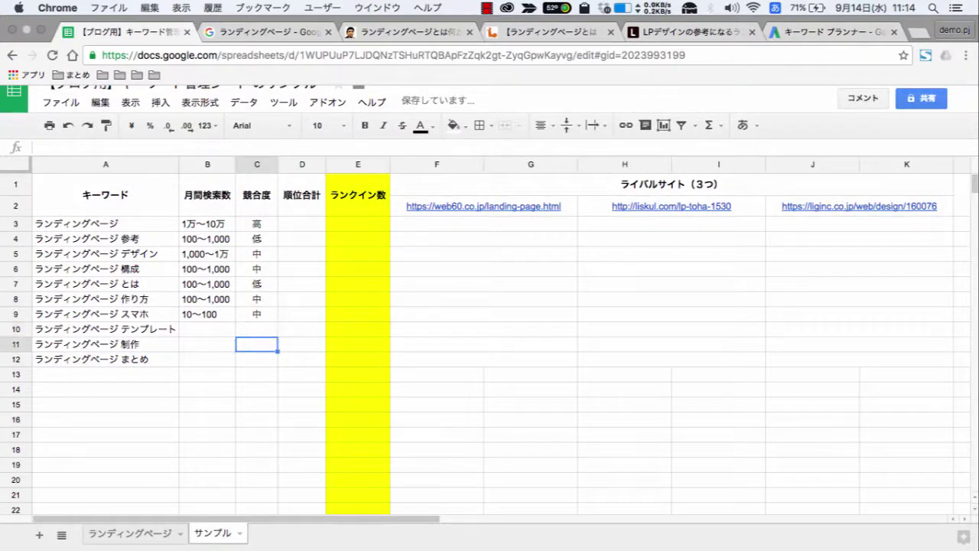
Step: Copy the keyword "ランディングページ テンプレート" from cell A10 into Keyword Planner's product or service search and get its candidates
{"action": "key", "text": "Left"}
{"action": "key", "text": "ctrl+shift+Tab"}
{"action": "key", "text": "ctrl+Tab"}
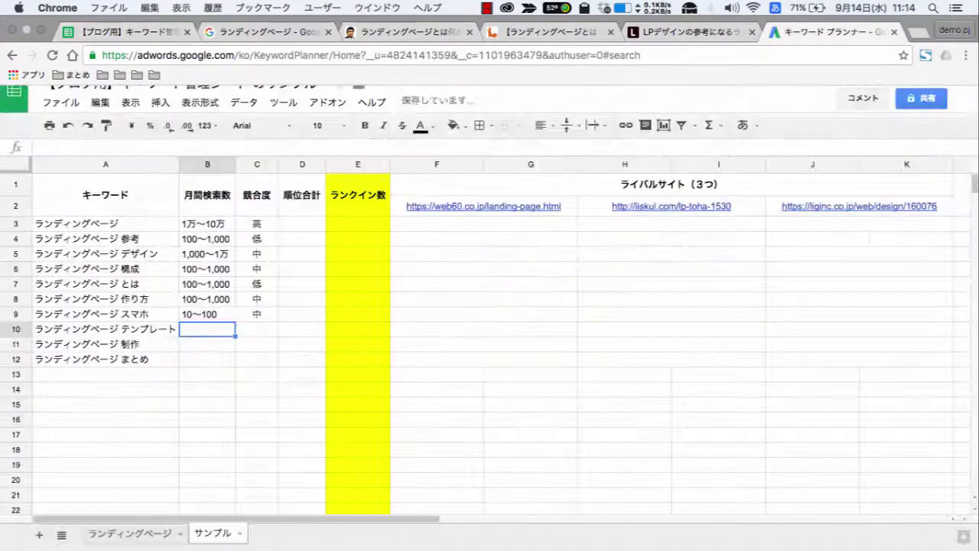
{"action": "left_click", "coordinate": [158, 328]}
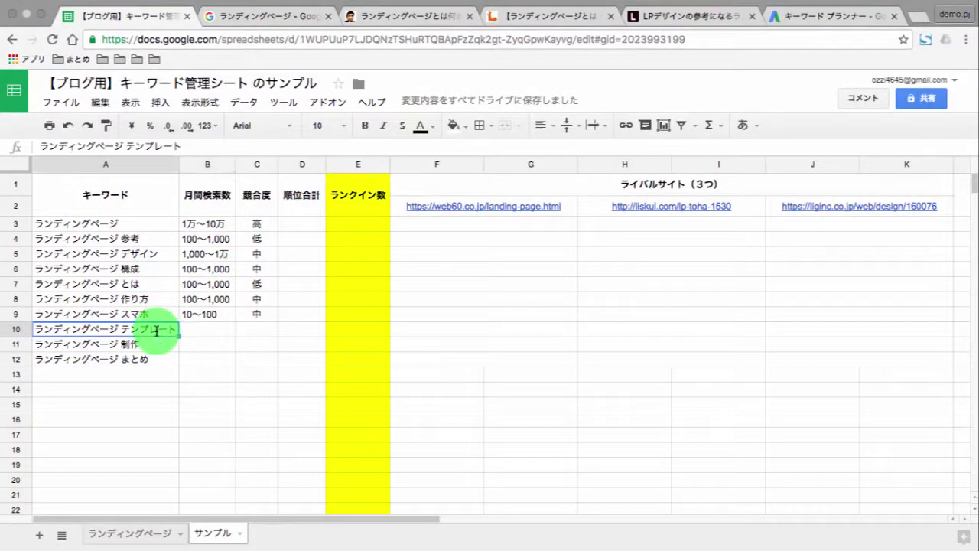
{"action": "double_click", "coordinate": [157, 329]}
{"action": "key", "text": "ctrl+c"}
{"action": "key", "text": "ctrl+shift+Tab"}
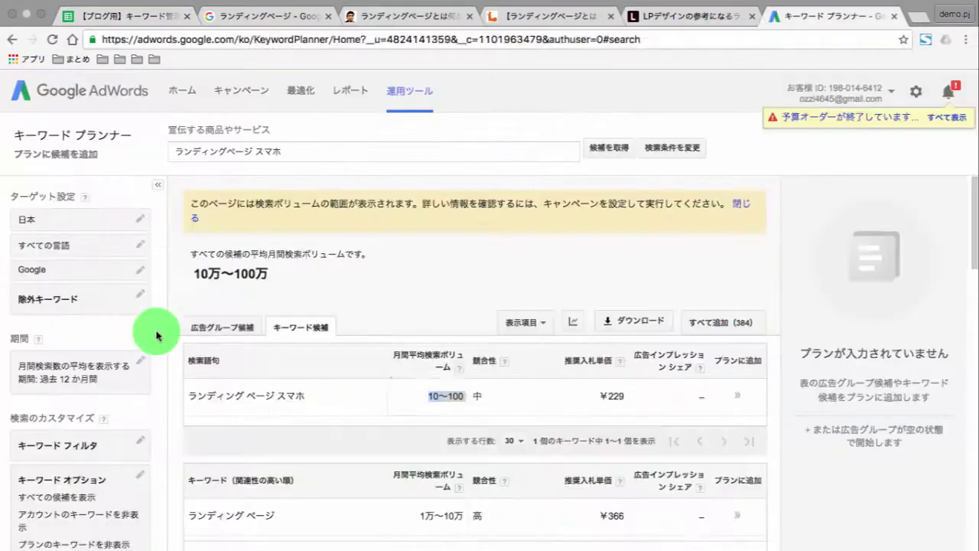
{"action": "left_click", "coordinate": [223, 155]}
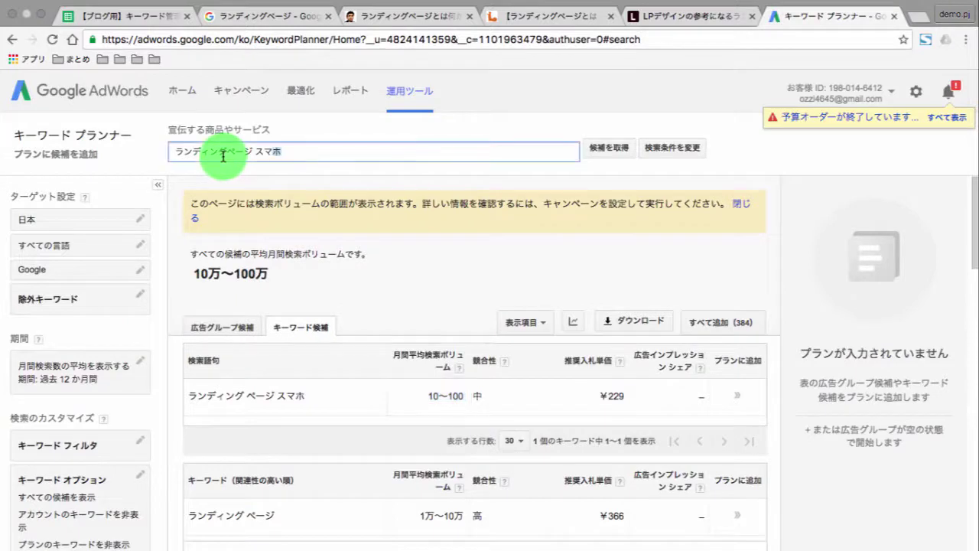
{"action": "key", "text": "ctrl+v"}
{"action": "key", "text": "Return"}
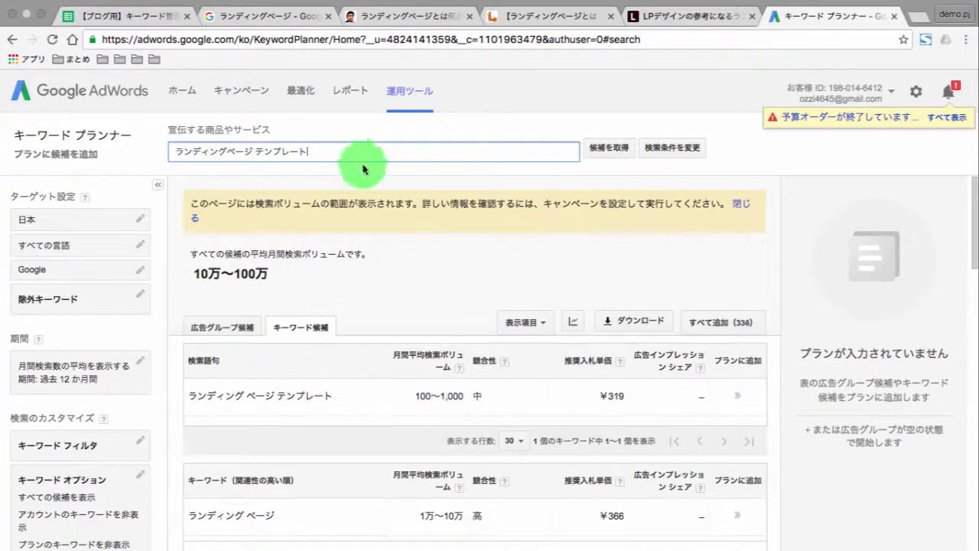
Step: Copy the monthly search volume 100〜1,000 of ランディングページ テンプレート into cell B10 of the spreadsheet
{"action": "left_click_drag", "start_coordinate": [409, 394], "coordinate": [465, 399]}
{"action": "key", "text": "ctrl+c"}
{"action": "key", "text": "super+1"}
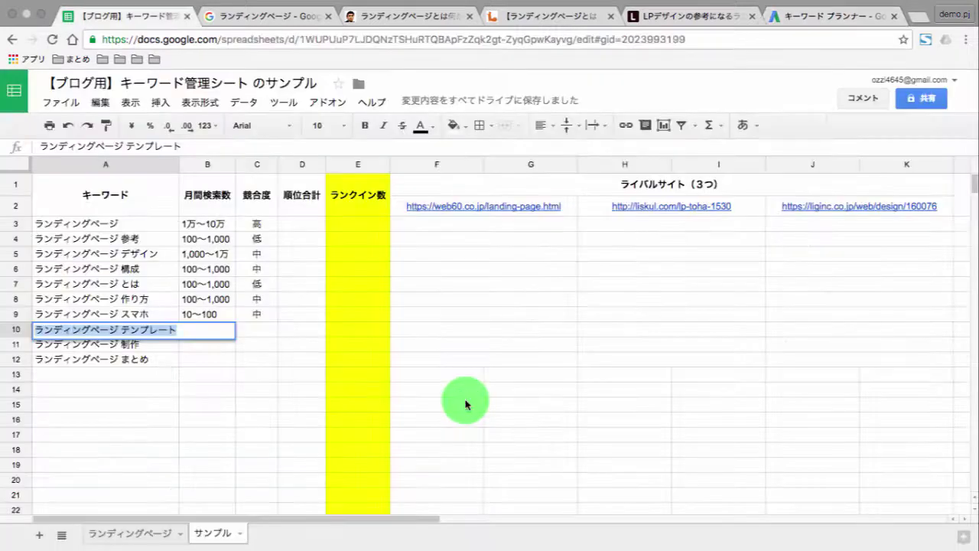
{"action": "key", "text": "Down"}
{"action": "key", "text": "Up"}
{"action": "key", "text": "Right"}
{"action": "key", "text": "ctrl+v"}
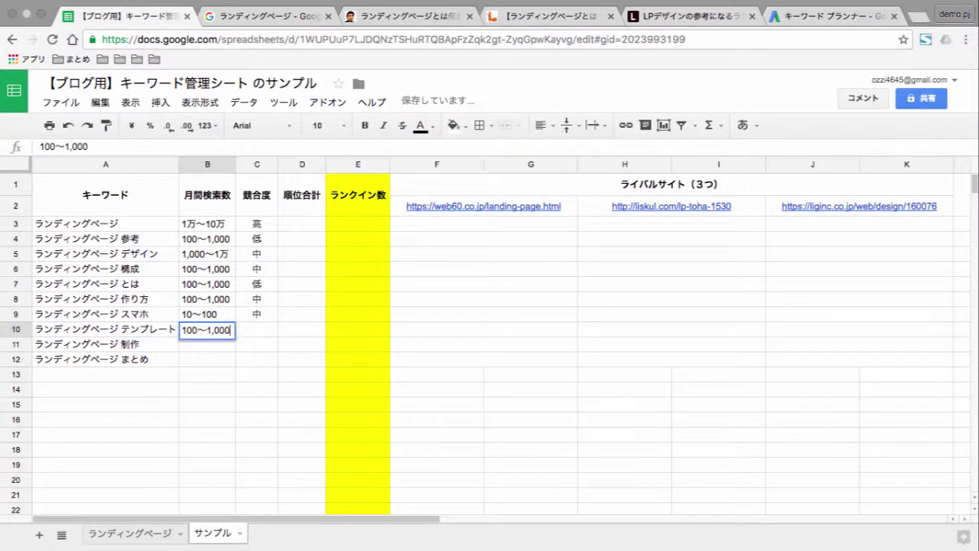
Step: Enter 中 as the competition level of ランディングページ テンプレート in cell C10
{"action": "key", "text": "Right"}
{"action": "type", "text": "中"}
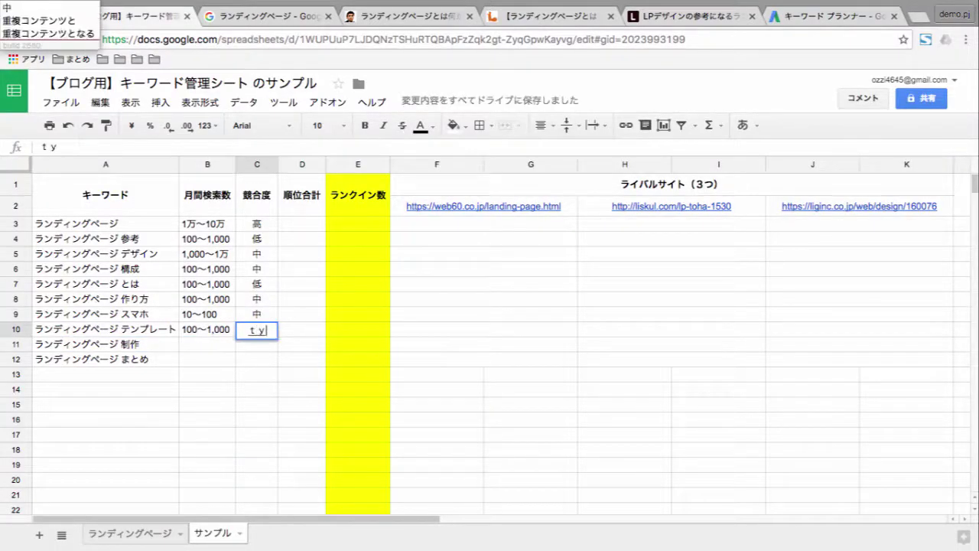
{"action": "key", "text": "Return"}
Step: Copy the keyword "ランディングページ 制作" from cell A11 into Keyword Planner's product or service search and get its candidates
{"action": "key", "text": "Down"}
{"action": "key", "text": "Left"}
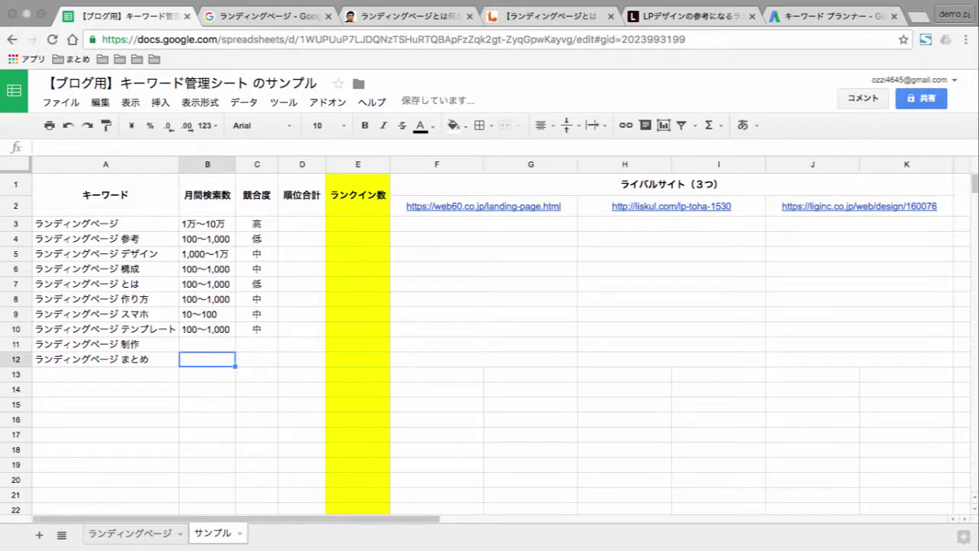
{"action": "key", "text": "Left"}
{"action": "key", "text": "Return"}
{"action": "key", "text": "Return"}
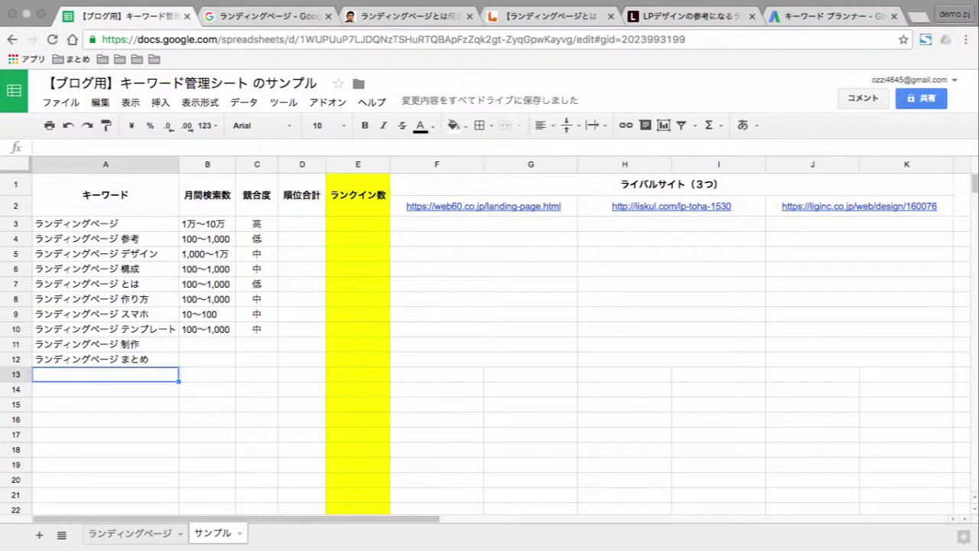
{"action": "key", "text": "Up"}
{"action": "key", "text": "Up"}
{"action": "key", "text": "Return"}
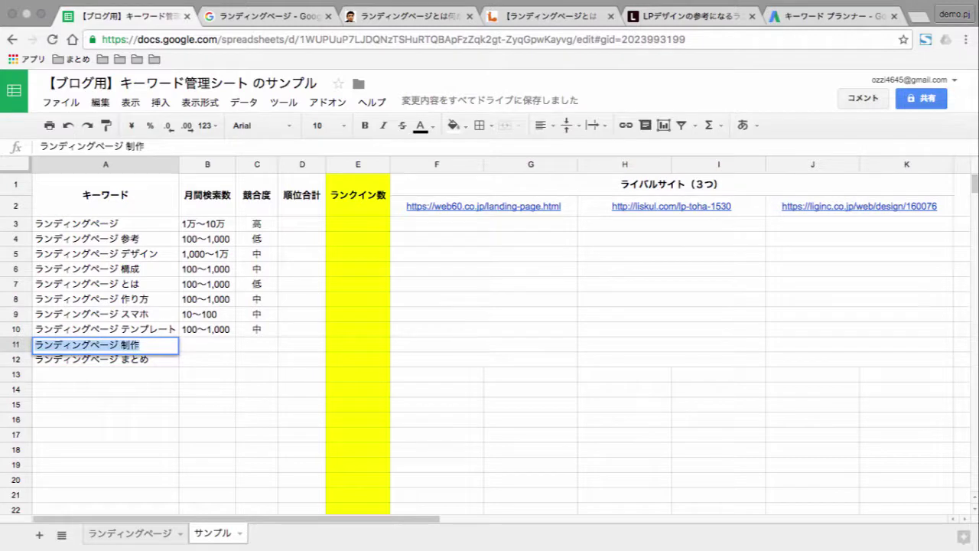
{"action": "key", "text": "super+9"}
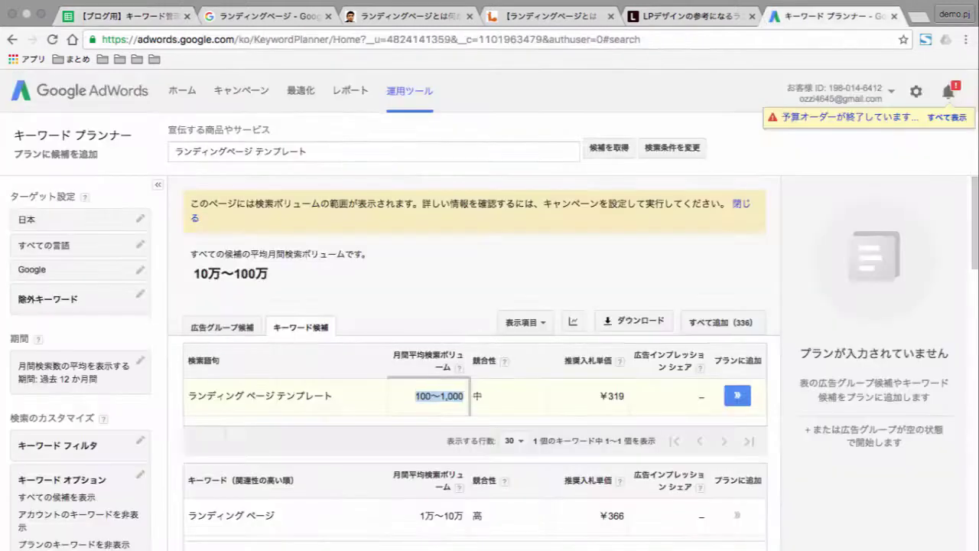
{"action": "triple_click", "coordinate": [309, 153]}
{"action": "key", "text": "Return"}
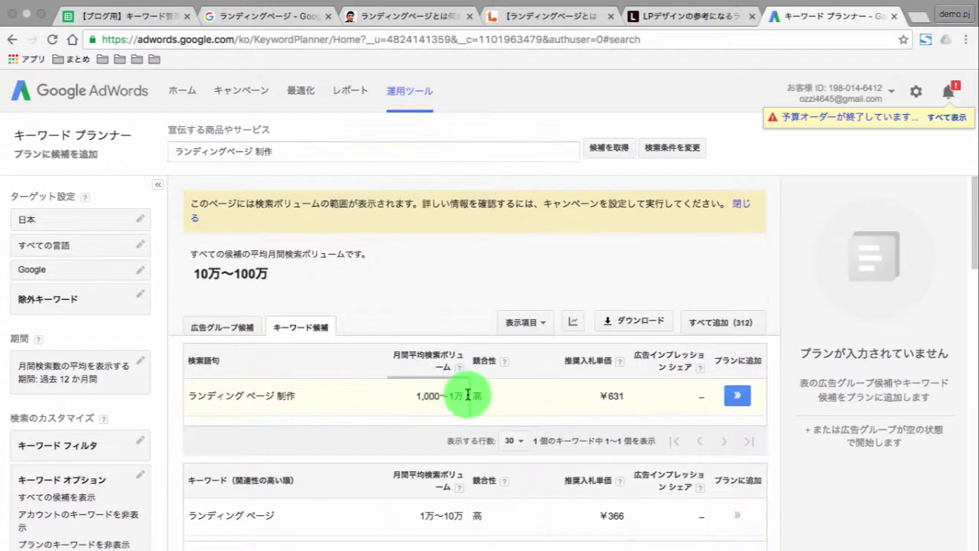
Step: Copy the monthly search volume 1,000〜1万 of ランディングページ 制作 into cell B11 of the spreadsheet
{"action": "mouse_move", "coordinate": [465, 394]}
{"action": "left_mouse_down"}
{"action": "mouse_move", "coordinate": [423, 396]}
{"action": "mouse_move", "coordinate": [456, 395]}
{"action": "left_mouse_up"}
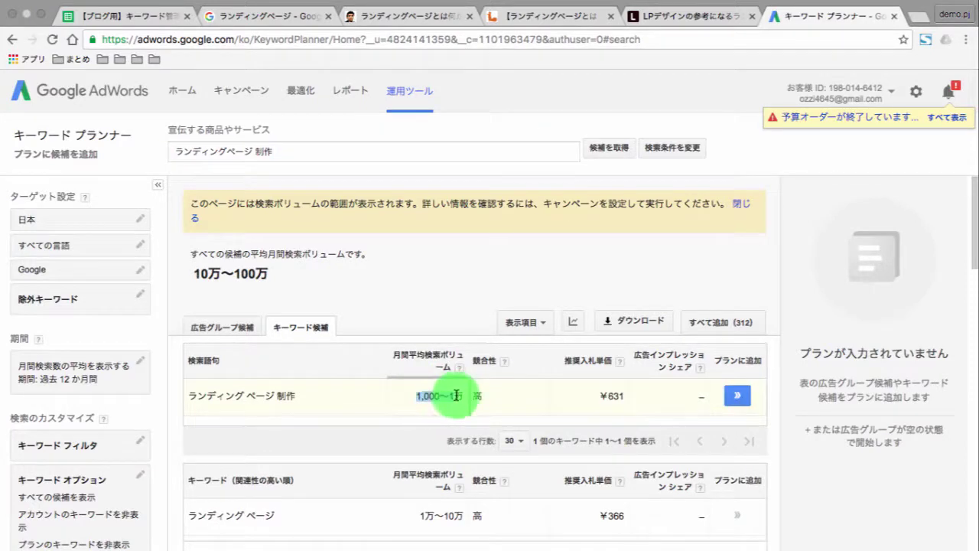
{"action": "key", "text": "super+1"}
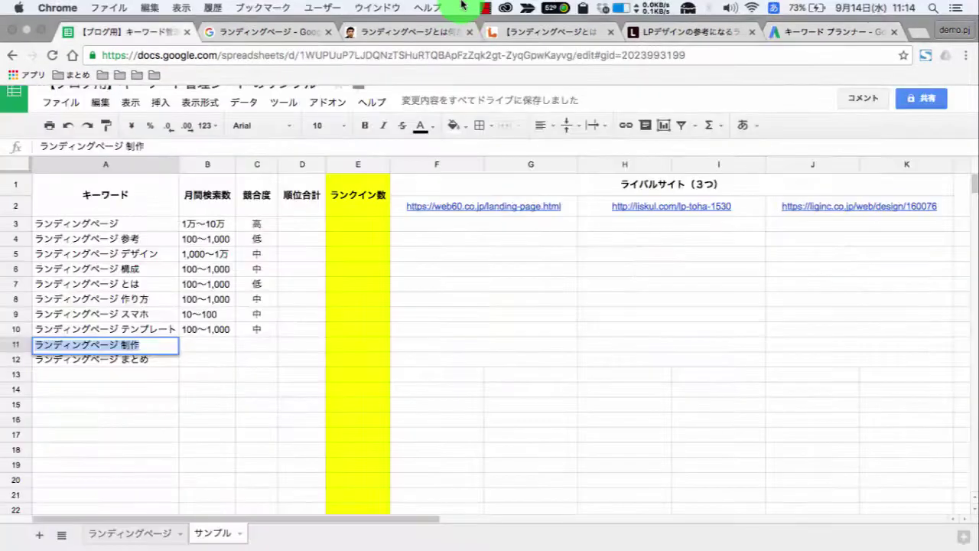
{"action": "left_click", "coordinate": [203, 355]}
{"action": "double_click", "coordinate": [199, 345]}
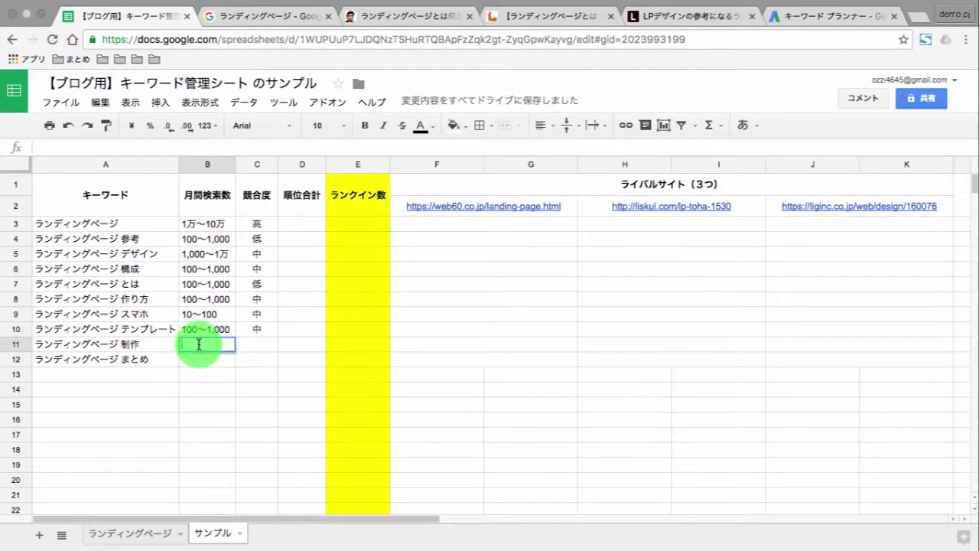
{"action": "type", "text": "1,000〜1万"}
{"action": "key", "text": "Return"}
Step: Check the competition of ランディングページ 制作 in Keyword Planner and enter 高 in cell C11
{"action": "key", "text": "Up"}
{"action": "key", "text": "Right"}
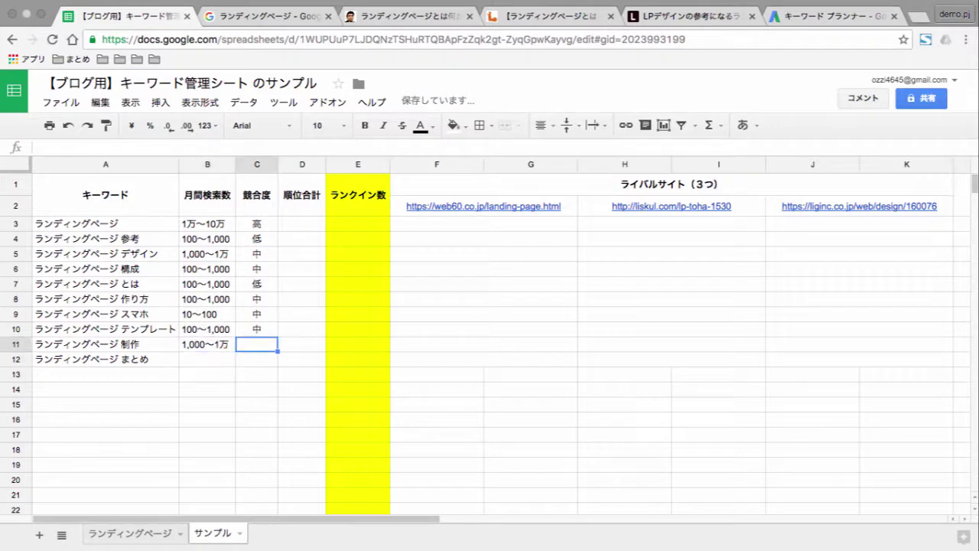
{"action": "key", "text": "ctrl+shift+Tab"}
{"action": "key", "text": "ctrl+Tab"}
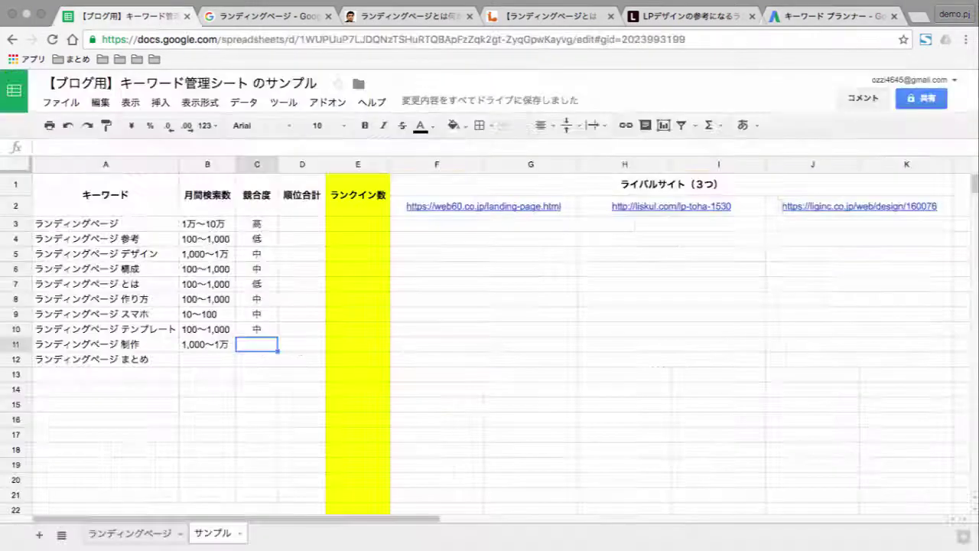
{"action": "type", "text": "高"}
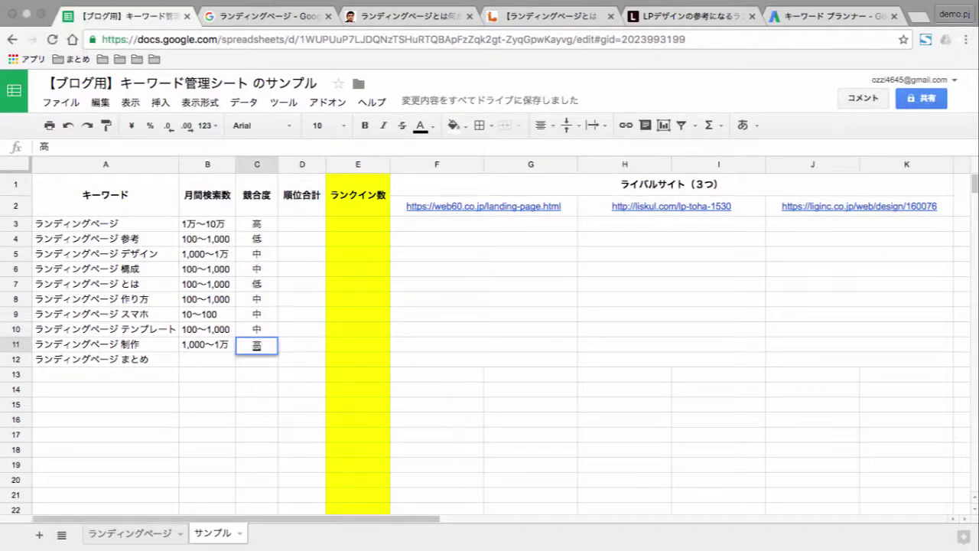
{"action": "key", "text": "Return"}
Step: Copy the keyword "ランディングページ まとめ" from cell A12 into Keyword Planner's product or service search and get its candidates
{"action": "key", "text": "Left"}
{"action": "key", "text": "Left"}
{"action": "key", "text": "Return"}
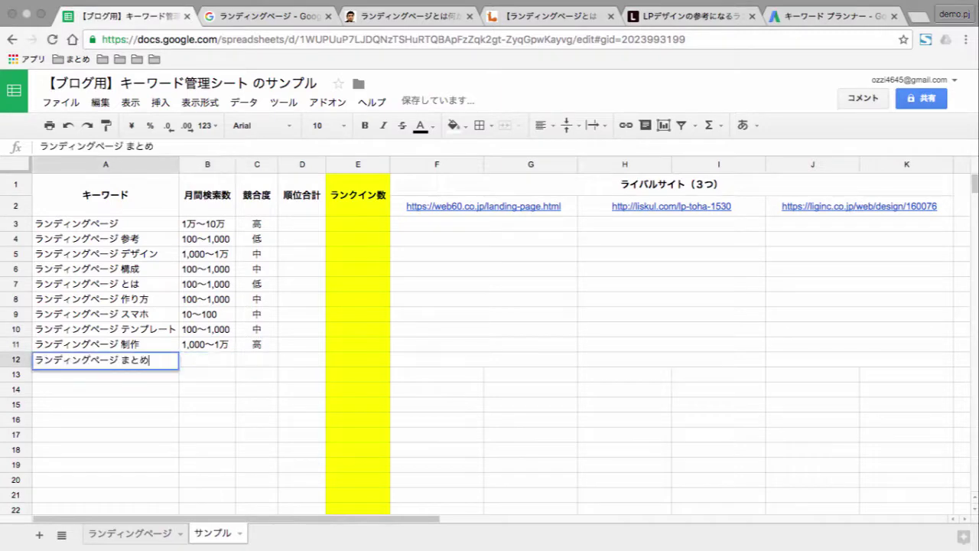
{"action": "key", "text": "ctrl+shift+Tab"}
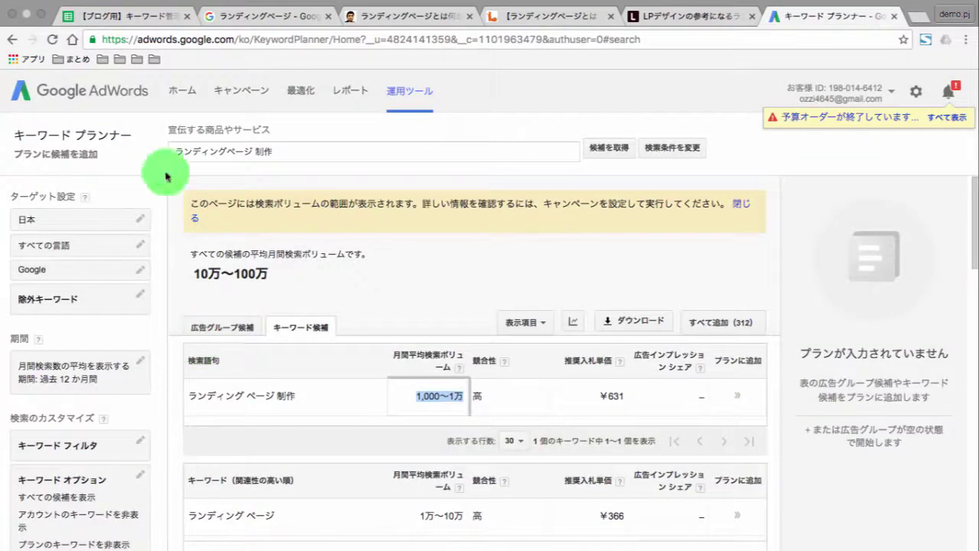
{"action": "left_click", "coordinate": [284, 153]}
{"action": "triple_click", "coordinate": [278, 154]}
{"action": "type", "text": "ランディングページ まとめ"}
{"action": "key", "text": "Return"}
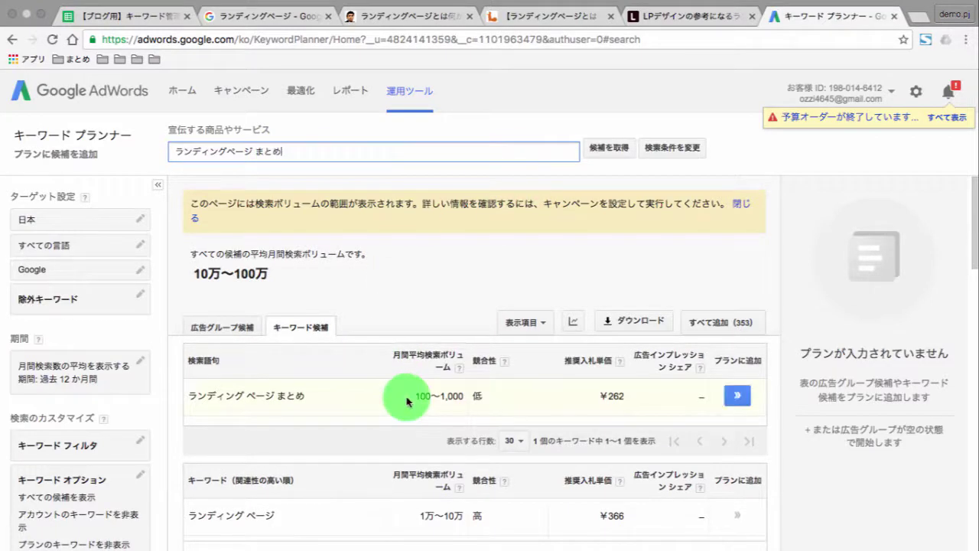
Step: Copy the monthly search volume 100〜1,000 of ランディングページ まとめ into cell B12 of the spreadsheet
{"action": "left_click_drag", "start_coordinate": [414, 395], "coordinate": [461, 404]}
{"action": "key", "text": "super+1"}
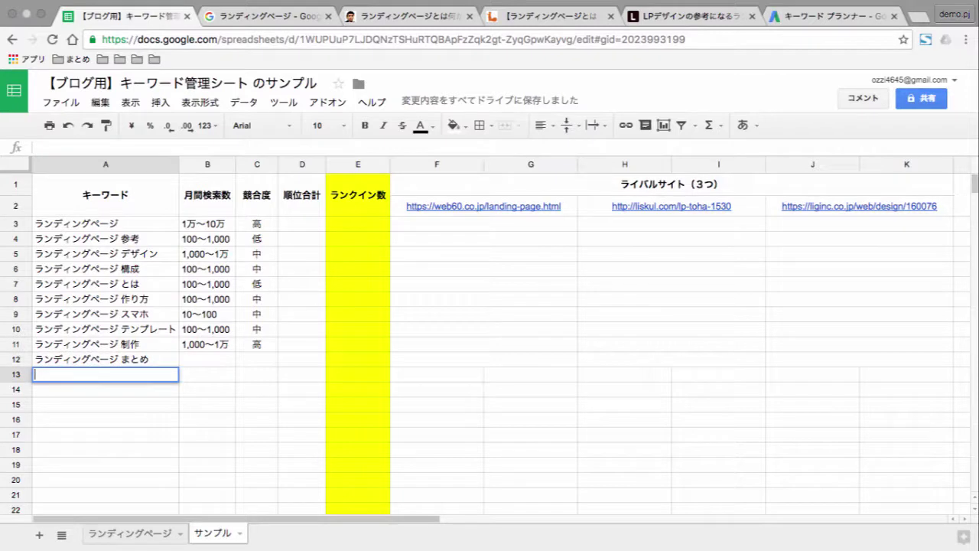
{"action": "left_click", "coordinate": [207, 359]}
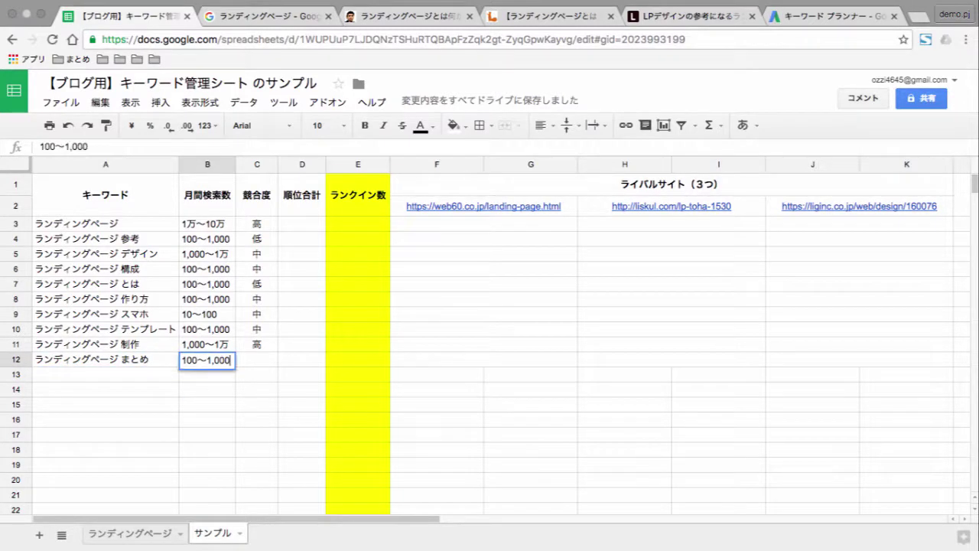
{"action": "key", "text": "Return"}
{"action": "left_click", "coordinate": [206, 359]}
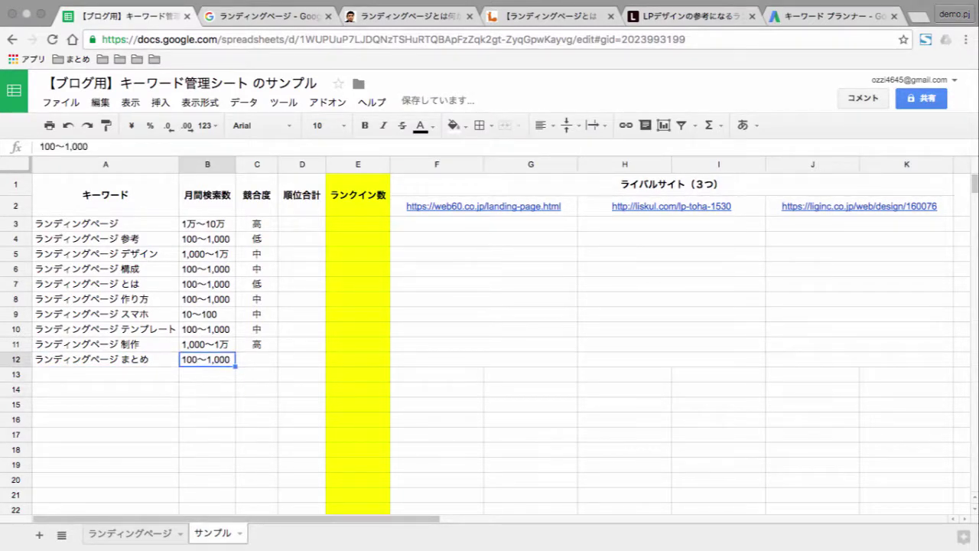
Step: Enter 低 as the competition level of ランディングページ まとめ in cell C12
{"action": "left_click", "coordinate": [256, 359]}
{"action": "type", "text": "ひく"}
{"action": "key", "text": "space"}
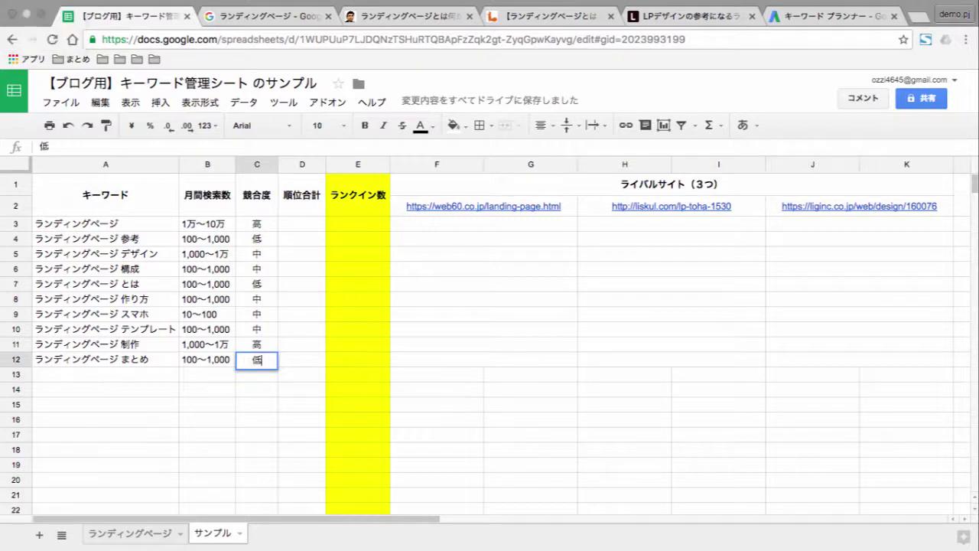
{"action": "key", "text": "Return"}
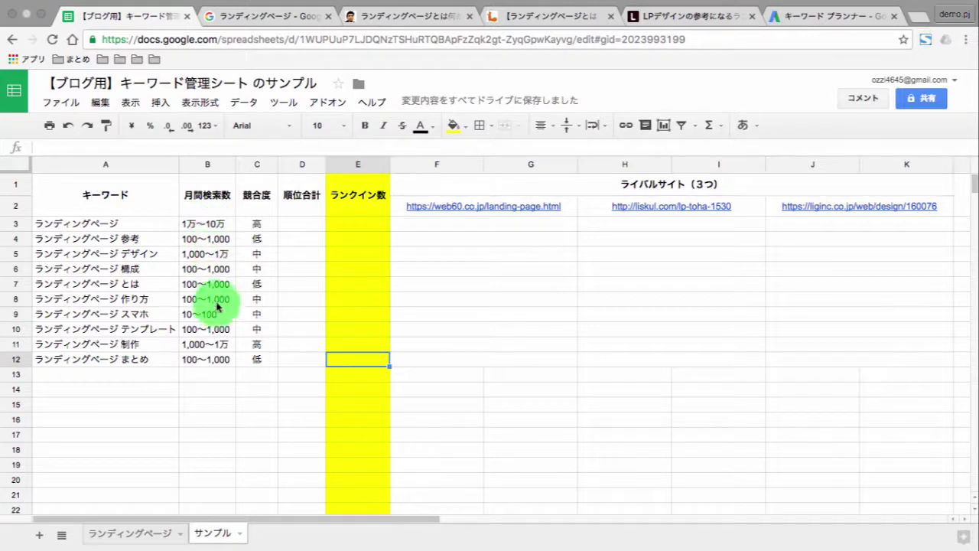
Step: Review the monthly search volumes, the related ランディングページ keywords, and the rank total and rival site cells of the sheet
{"action": "left_click", "coordinate": [191, 223]}
{"action": "left_click", "coordinate": [202, 257]}
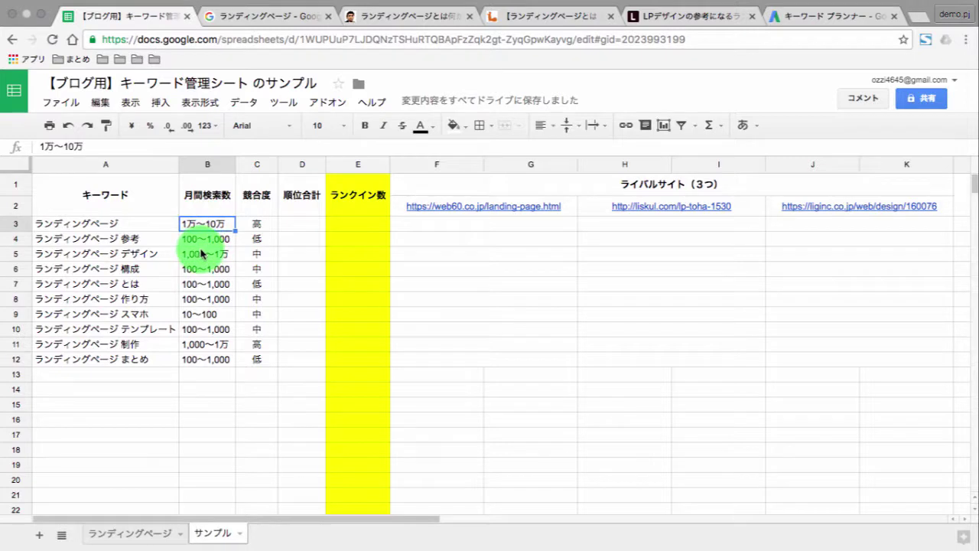
{"action": "left_click", "coordinate": [203, 254]}
{"action": "left_click", "coordinate": [203, 302]}
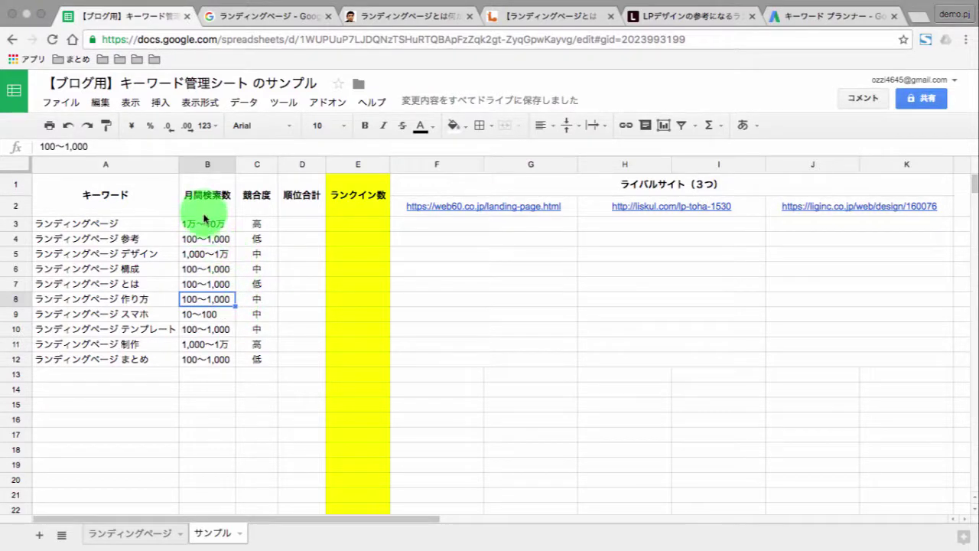
{"action": "left_click", "coordinate": [60, 241]}
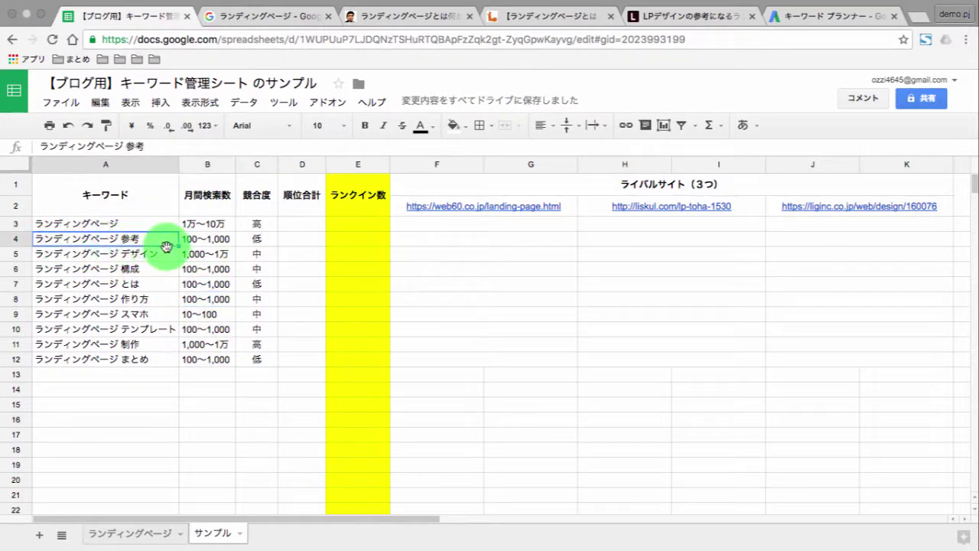
{"action": "left_click", "coordinate": [143, 257]}
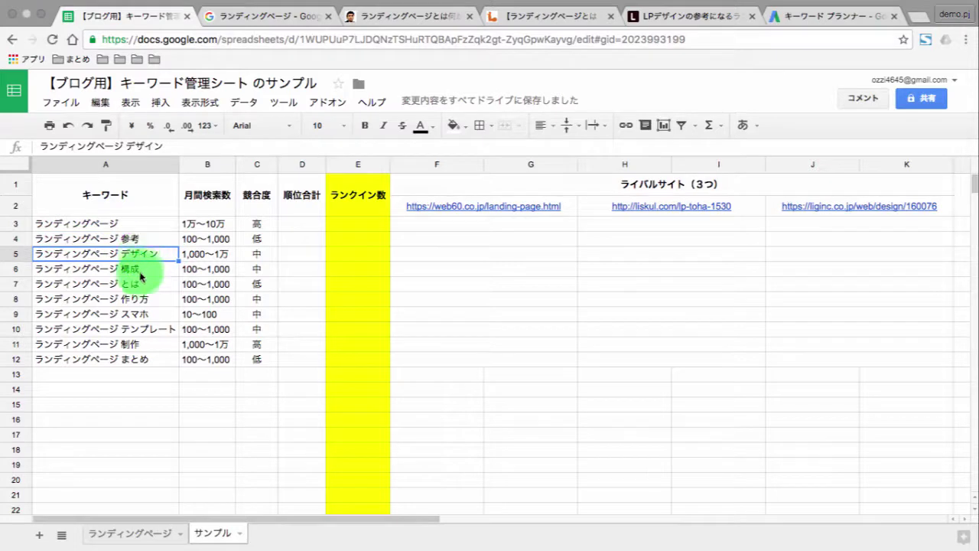
{"action": "left_click", "coordinate": [136, 273]}
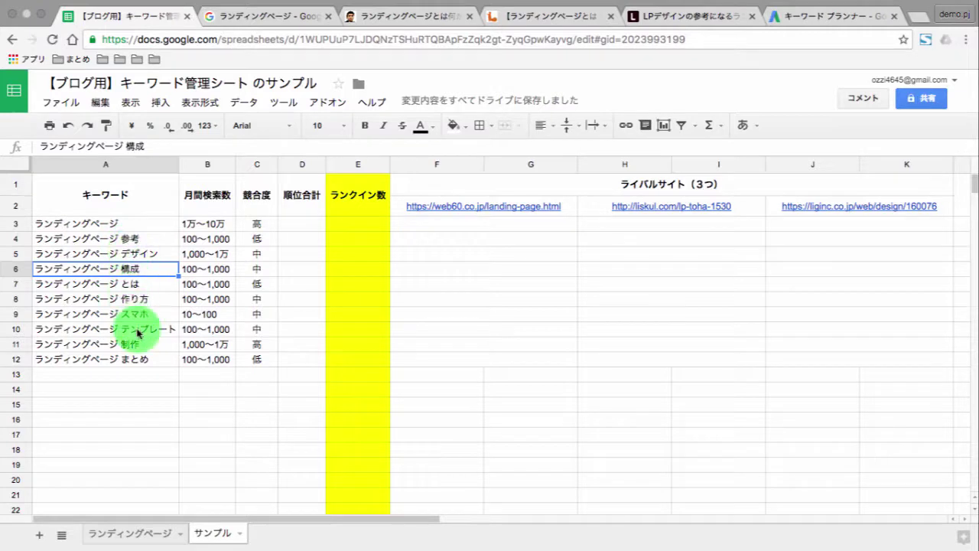
{"action": "left_click", "coordinate": [81, 239]}
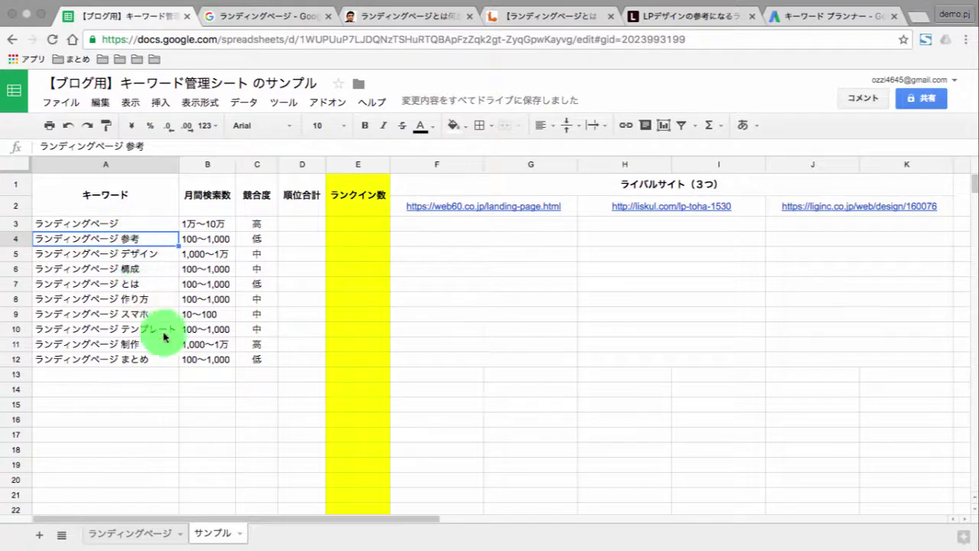
{"action": "left_click", "coordinate": [303, 230]}
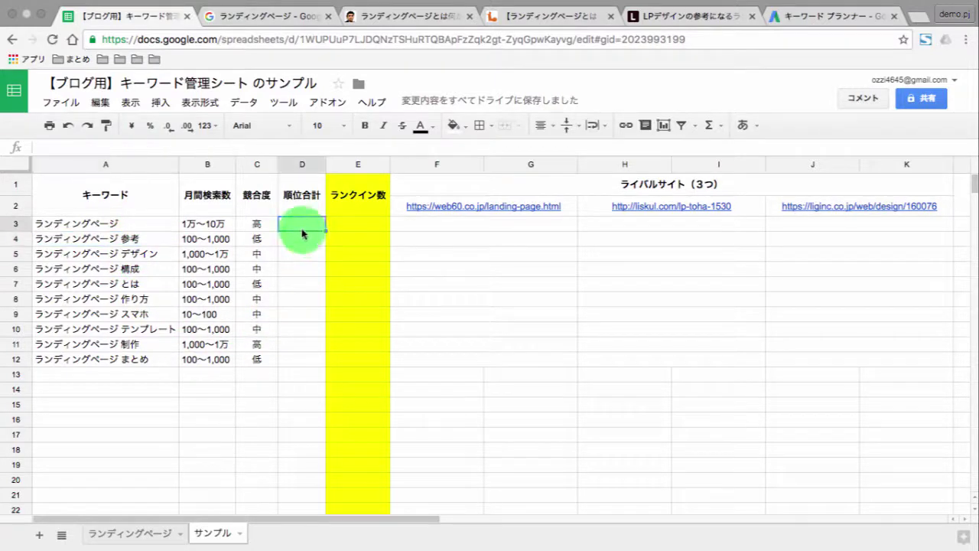
{"action": "left_click", "coordinate": [377, 209]}
{"action": "left_click", "coordinate": [405, 223]}
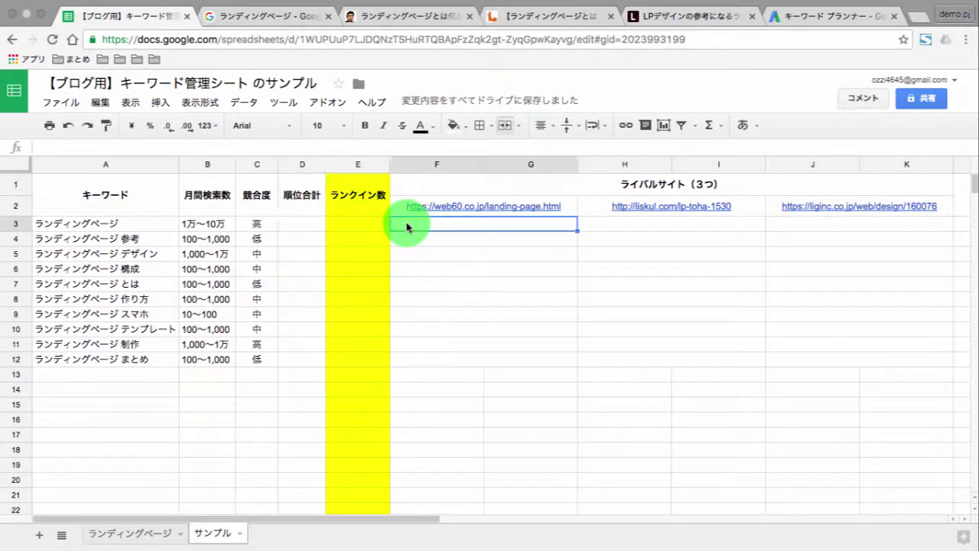
{"action": "left_click", "coordinate": [84, 237]}
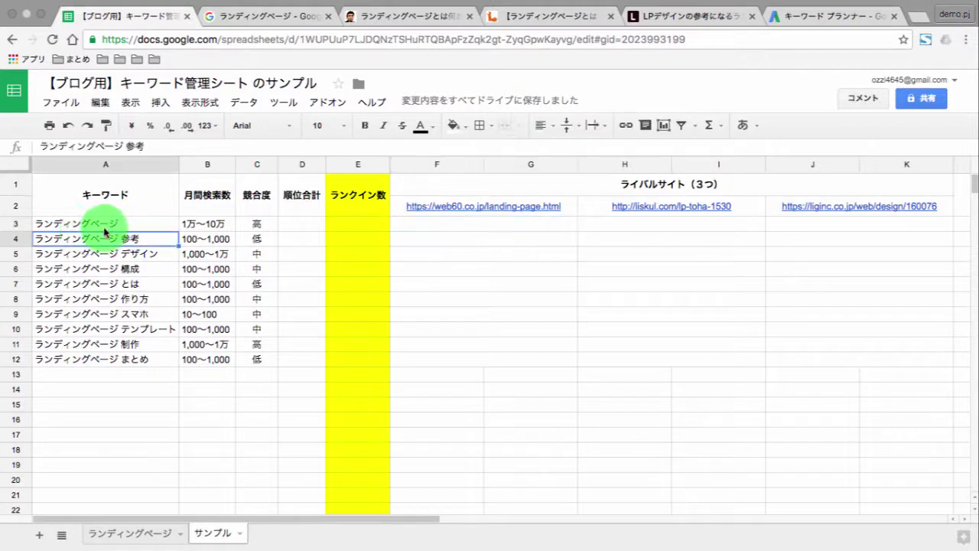
{"action": "left_click", "coordinate": [102, 225]}
{"action": "left_click_drag", "start_coordinate": [104, 225], "coordinate": [234, 344]}
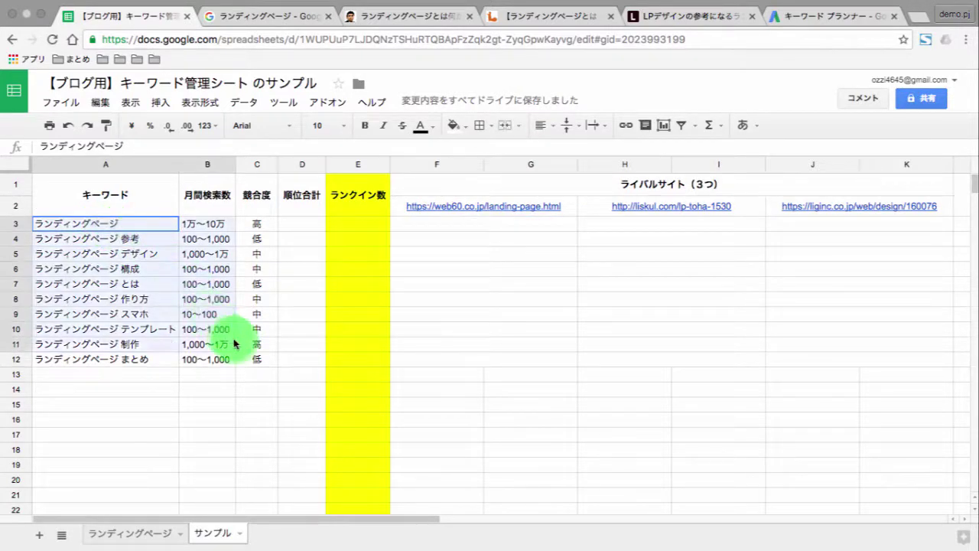
{"action": "left_click", "coordinate": [243, 371]}
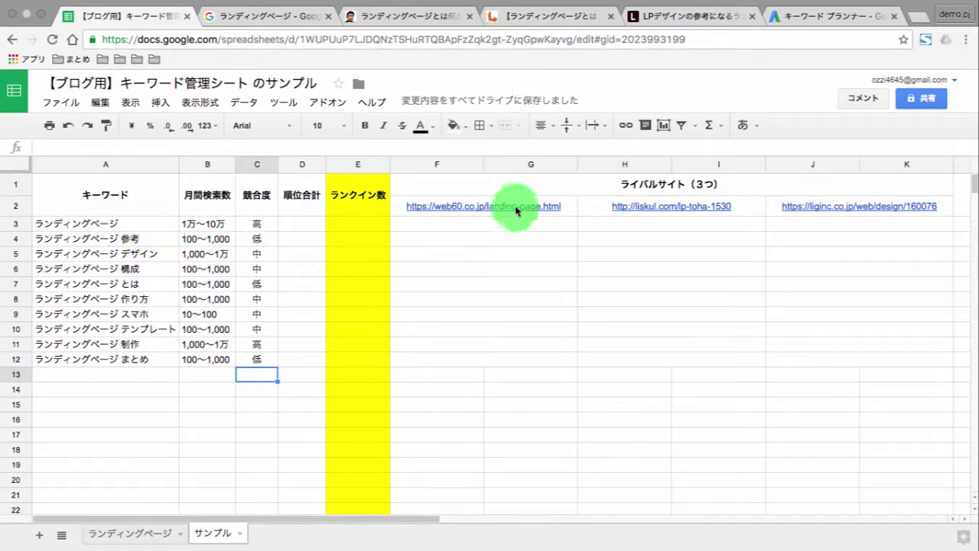
{"action": "left_click", "coordinate": [121, 240]}
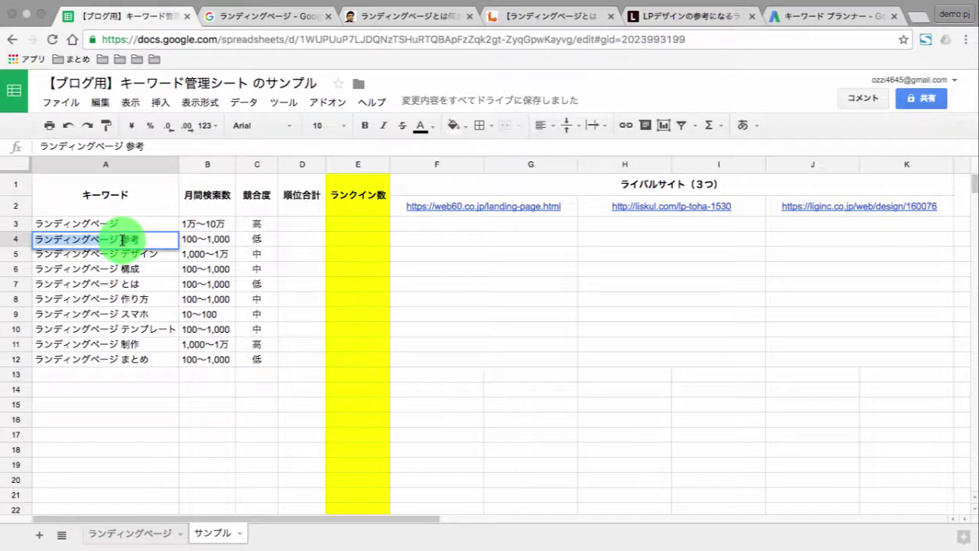
Step: Close the three open rival pages from web60.co.jp, liskul.com and liginc.co.jp, then return to the keyword spreadsheet
{"action": "left_click", "coordinate": [457, 21]}
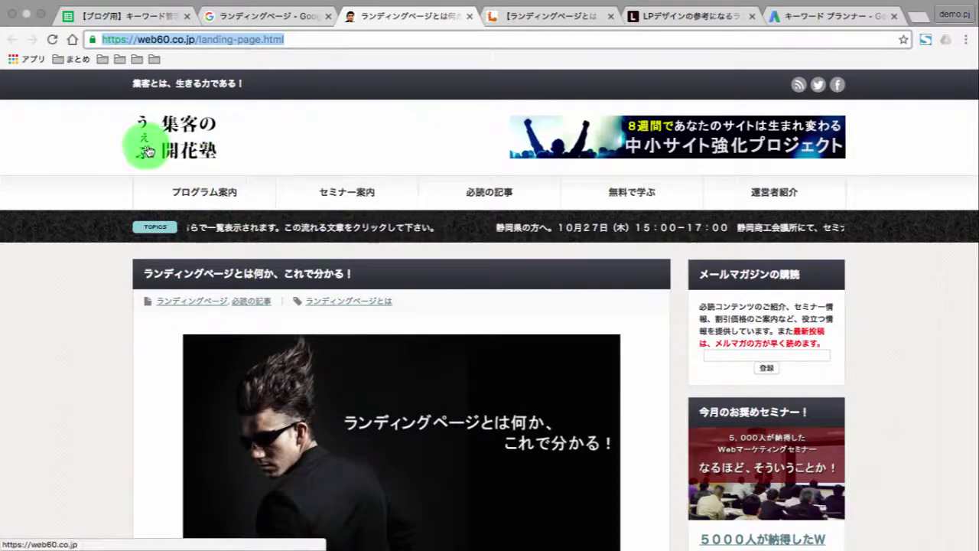
{"action": "key", "text": "ctrl+Tab"}
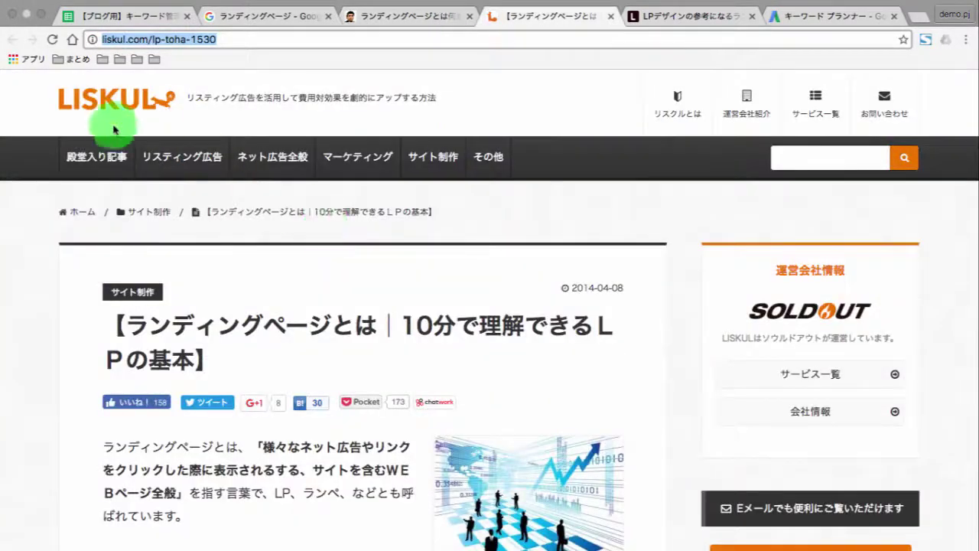
{"action": "key", "text": "ctrl+Tab"}
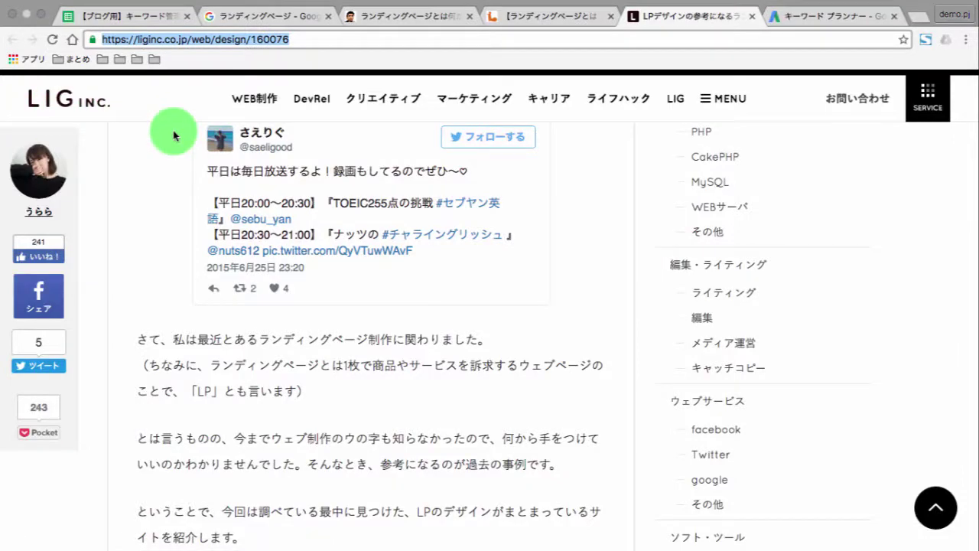
{"action": "key", "text": "ctrl+shift+Tab"}
{"action": "key", "text": "ctrl+shift+Tab"}
{"action": "left_click", "coordinate": [469, 16]}
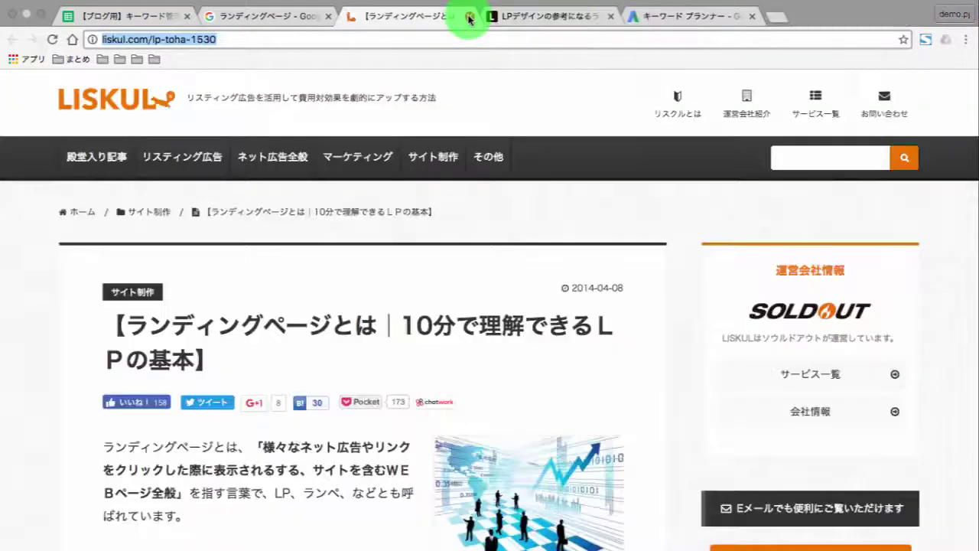
{"action": "left_click", "coordinate": [470, 16]}
{"action": "left_click", "coordinate": [467, 17]}
{"action": "left_click", "coordinate": [329, 16]}
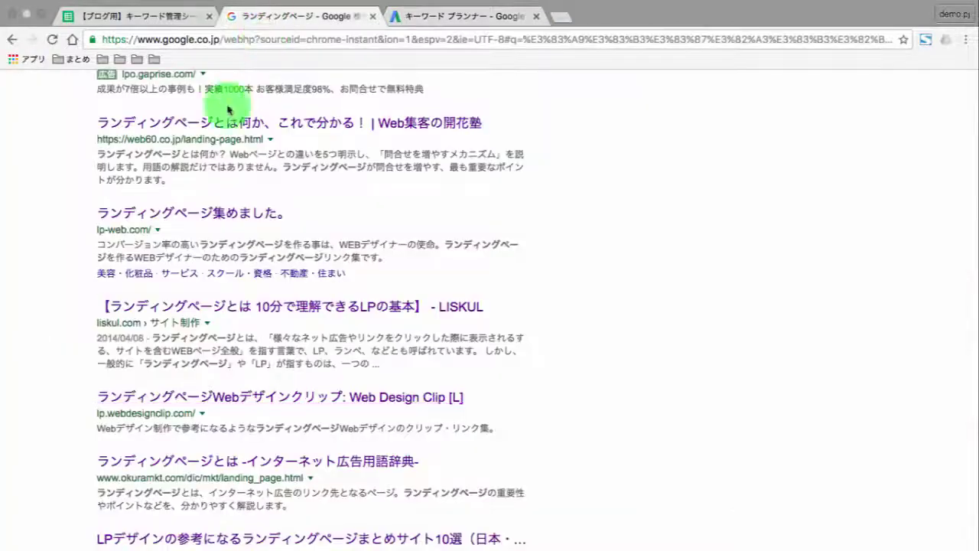
{"action": "key", "text": "ctrl+shift+Tab"}
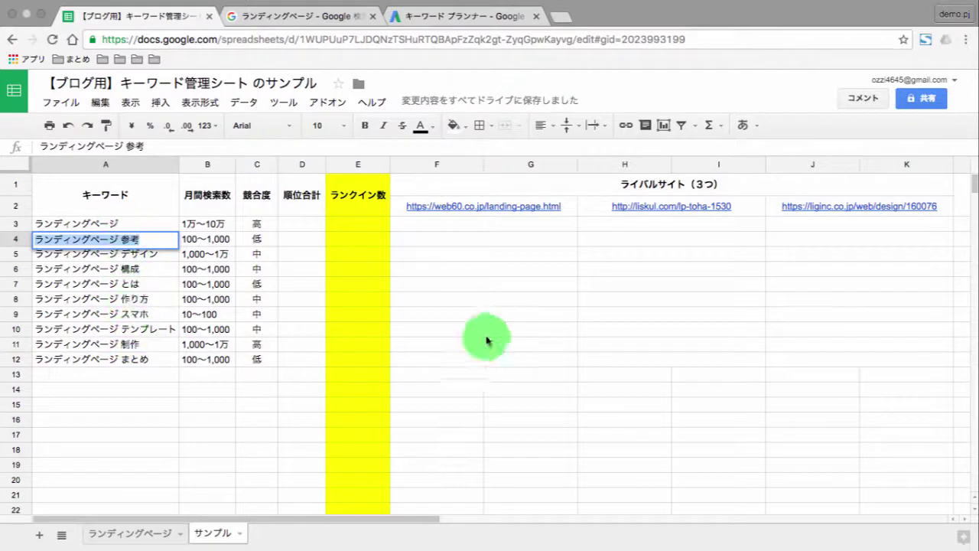
{"action": "left_click", "coordinate": [479, 268]}
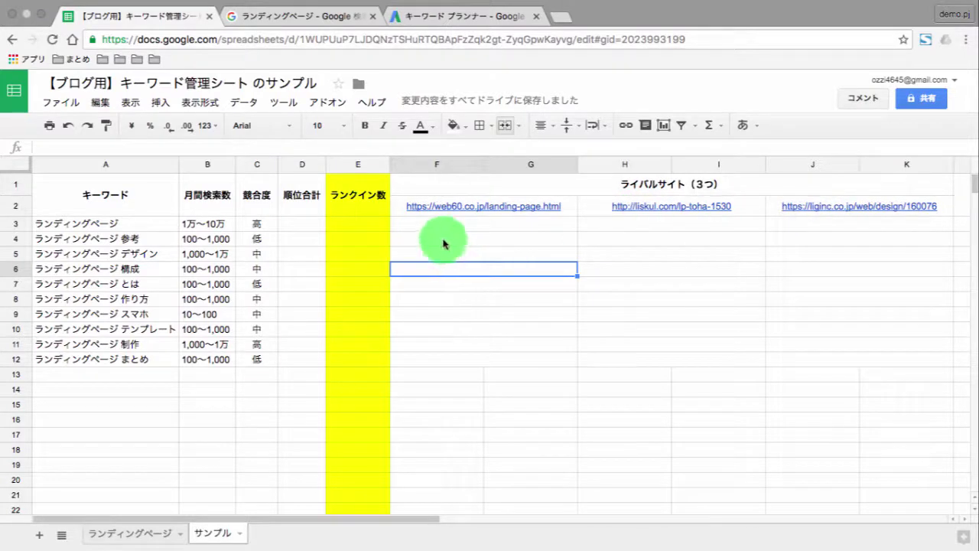
{"action": "left_click_drag", "start_coordinate": [444, 243], "coordinate": [448, 309]}
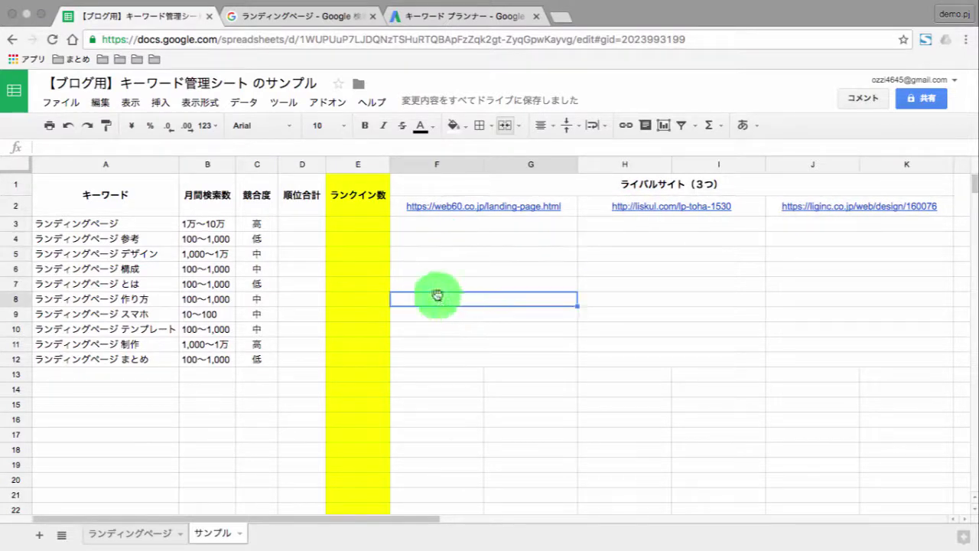
Step: Copy the keyword "ランディングページ 参考" from cell A4 and run a Google search for it
{"action": "left_click", "coordinate": [144, 239]}
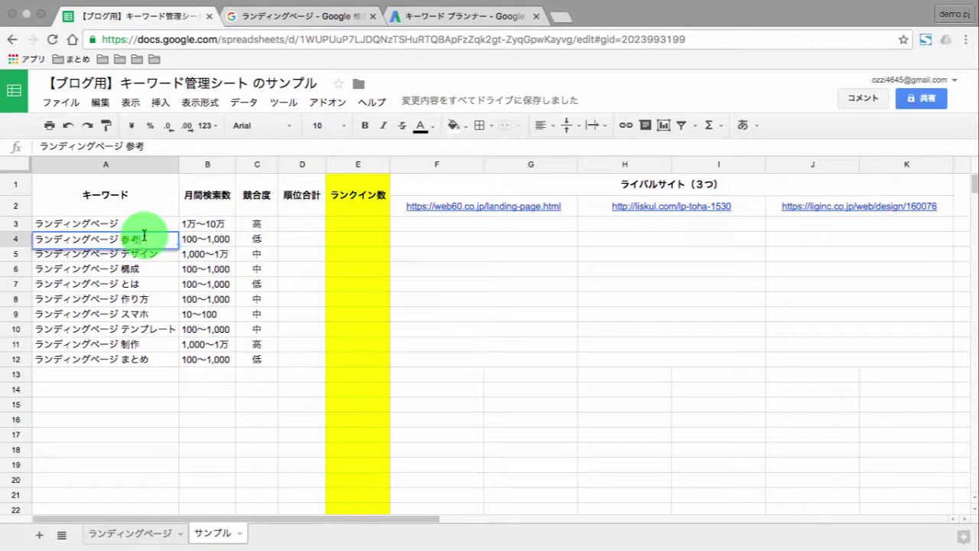
{"action": "key", "text": "ctrl+Tab"}
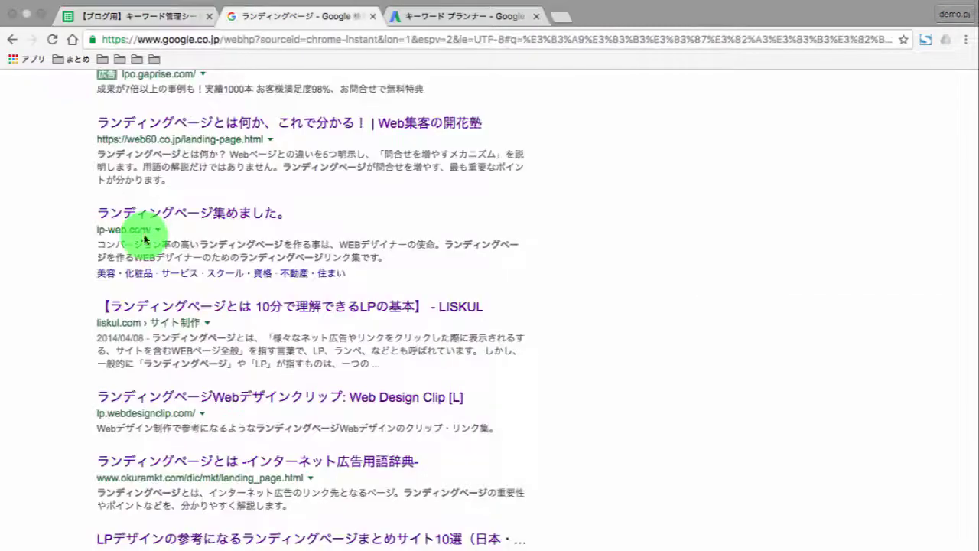
{"action": "scroll", "coordinate": [175, 218], "scroll_direction": "up", "scroll_amount": 6}
{"action": "double_click", "coordinate": [193, 92]}
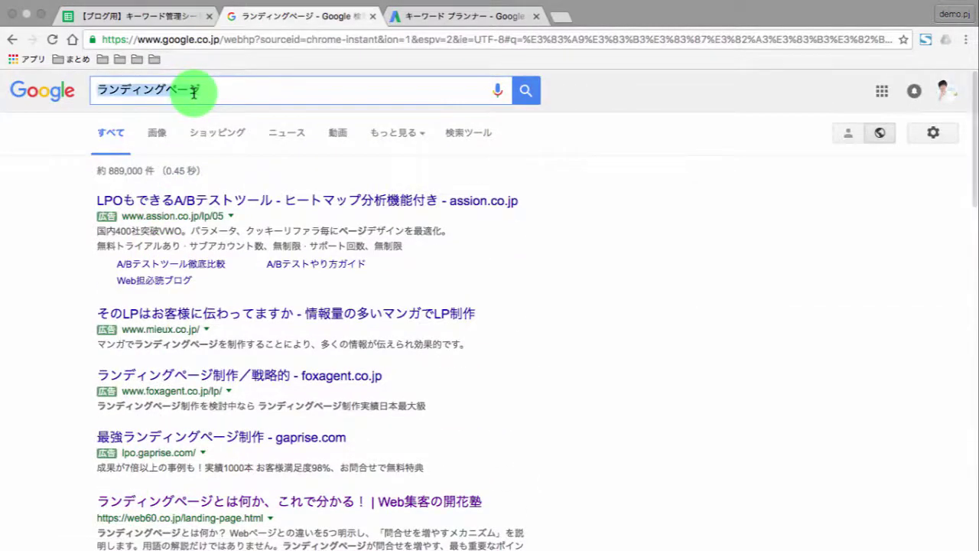
{"action": "type", "text": "ランディングページ 参考"}
{"action": "left_click", "coordinate": [523, 95]}
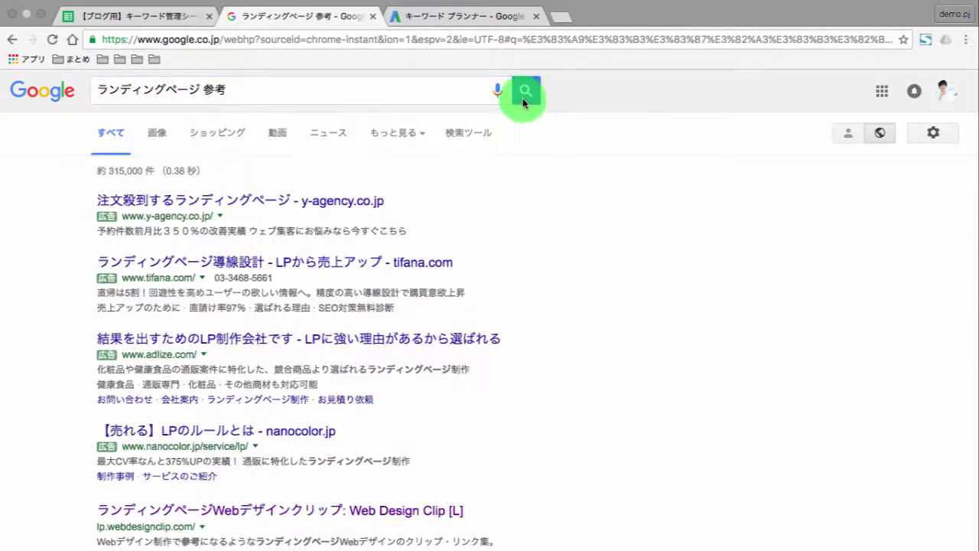
Step: Open the Web Design Clip, liginc.co.jp, rdlp.jp LP archive and blog.codecamp.jp results in separate new tabs
{"action": "scroll", "coordinate": [536, 298], "scroll_direction": "down", "scroll_amount": 5}
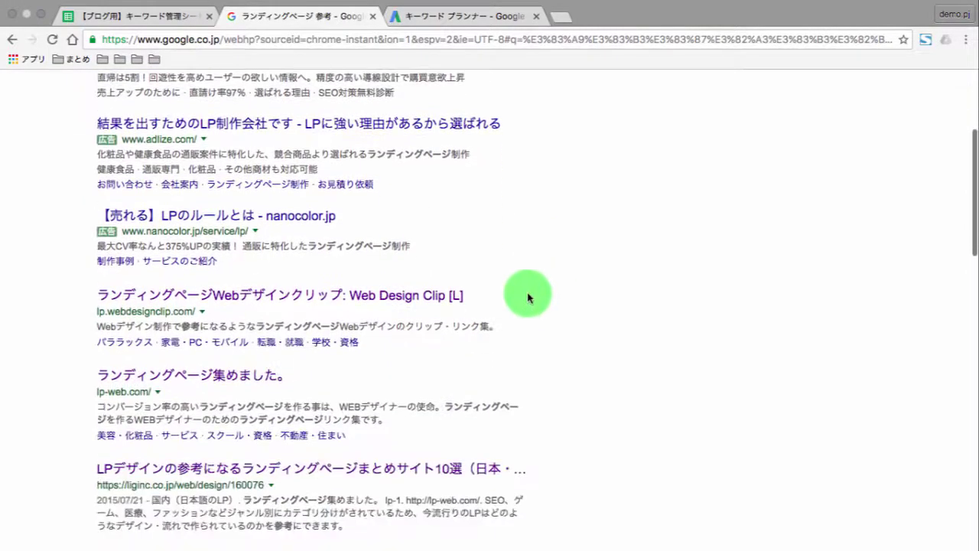
{"action": "left_click", "coordinate": [439, 297], "text": "super"}
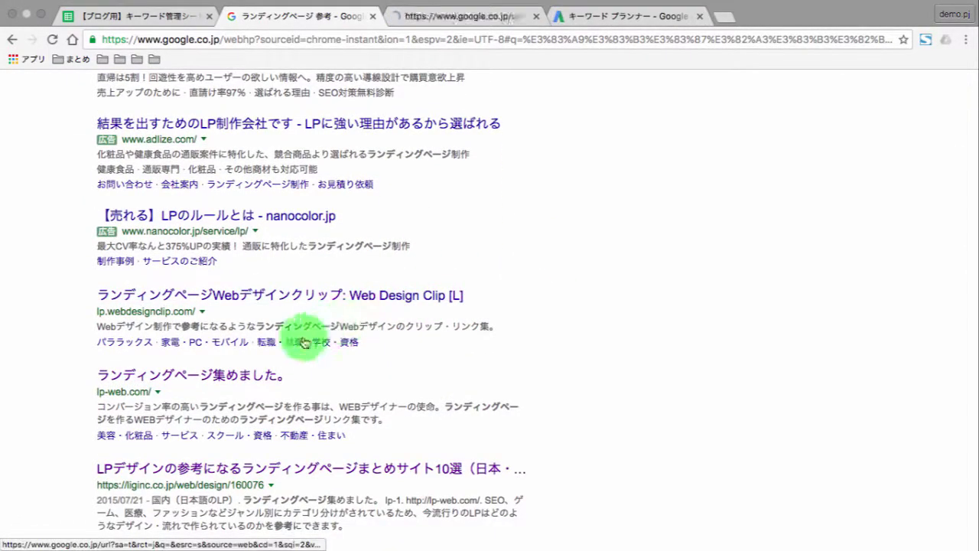
{"action": "left_click", "coordinate": [313, 470], "text": "super"}
{"action": "scroll", "coordinate": [296, 469], "scroll_direction": "down", "scroll_amount": 3}
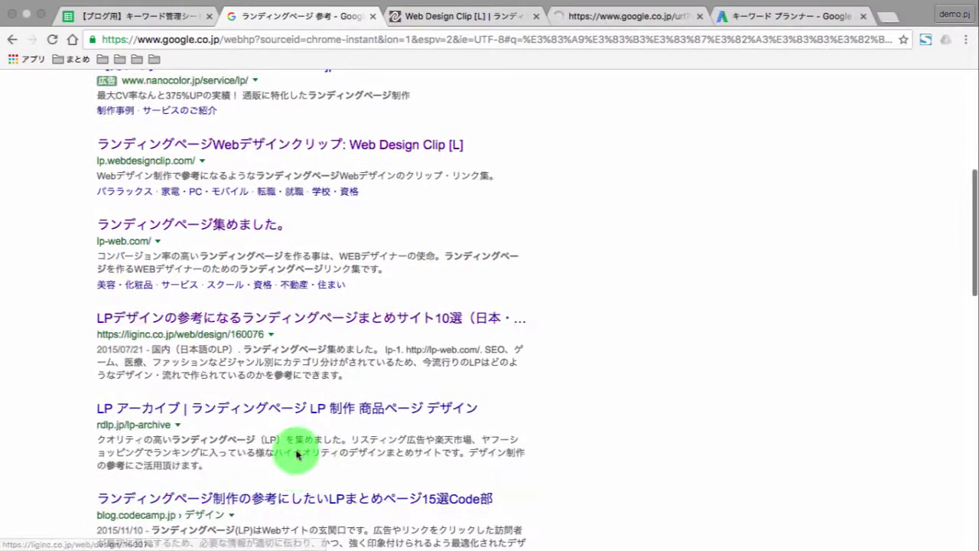
{"action": "left_click", "coordinate": [298, 410], "text": "super"}
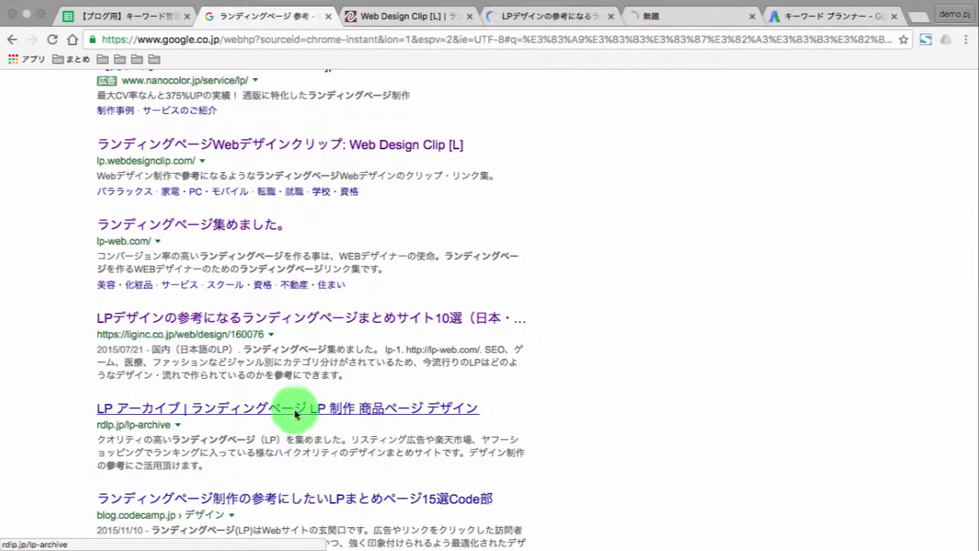
{"action": "left_click", "coordinate": [293, 498], "text": "super"}
Step: Open the free-web-hope.com, seolaboratory.jp and web60.co.jp results from the same search in new tabs
{"action": "scroll", "coordinate": [513, 456], "scroll_direction": "down", "scroll_amount": 3}
{"action": "scroll", "coordinate": [514, 459], "scroll_direction": "down", "scroll_amount": 5}
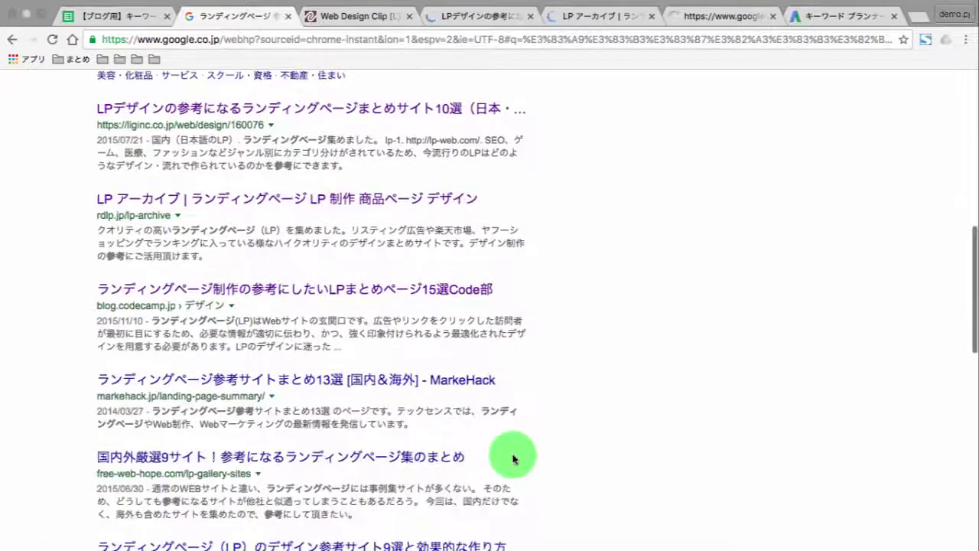
{"action": "scroll", "coordinate": [514, 459], "scroll_direction": "down", "scroll_amount": 1}
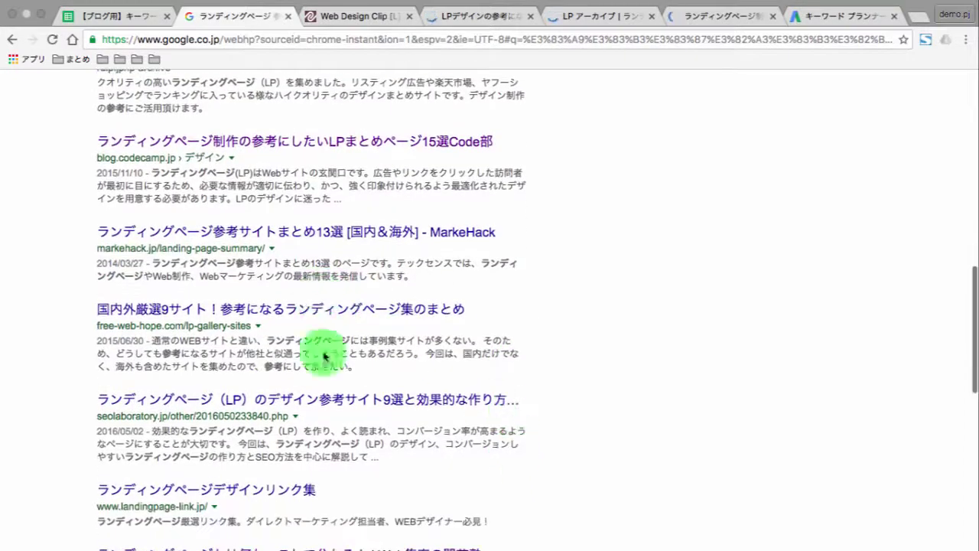
{"action": "left_click", "coordinate": [417, 311], "text": "super"}
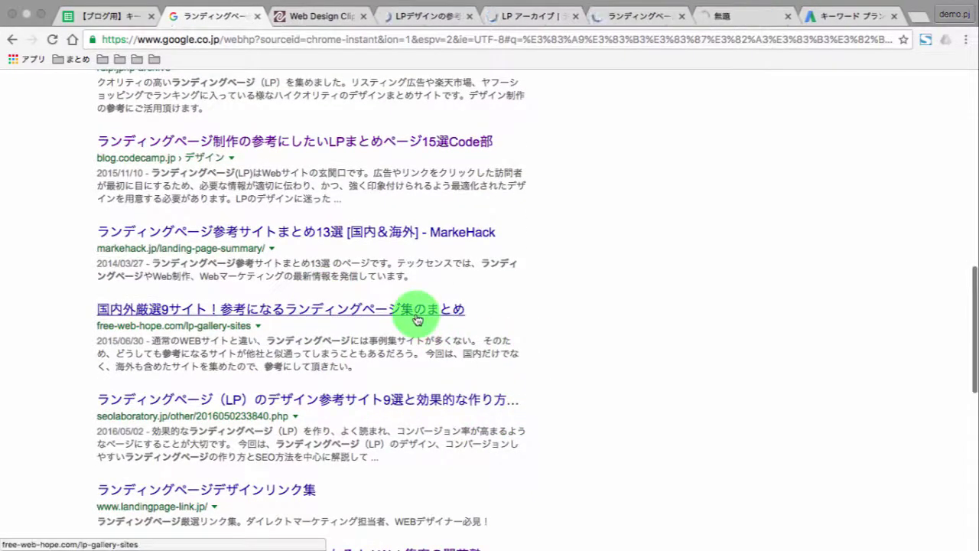
{"action": "left_click", "coordinate": [410, 401], "text": "super"}
{"action": "scroll", "coordinate": [376, 455], "scroll_direction": "down", "scroll_amount": 6}
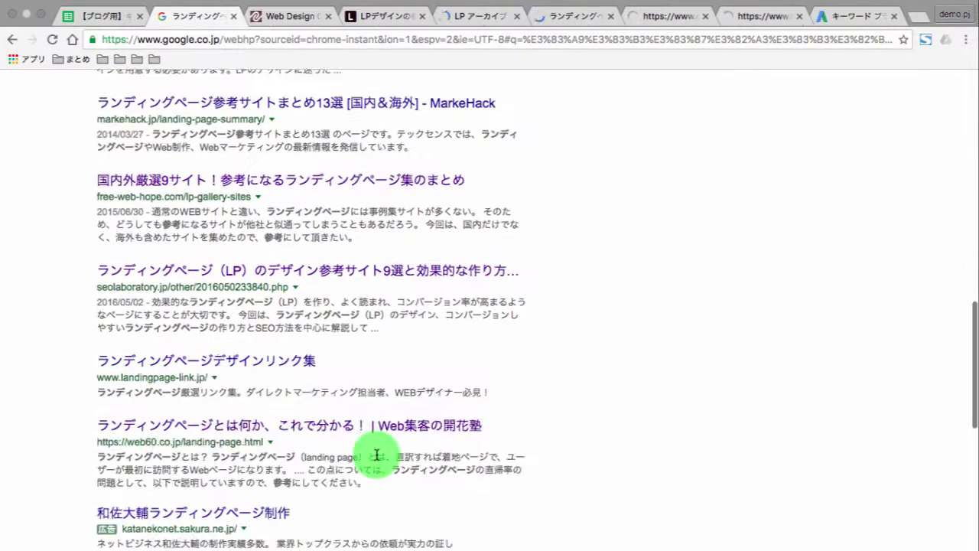
{"action": "left_click", "coordinate": [382, 335], "text": "super"}
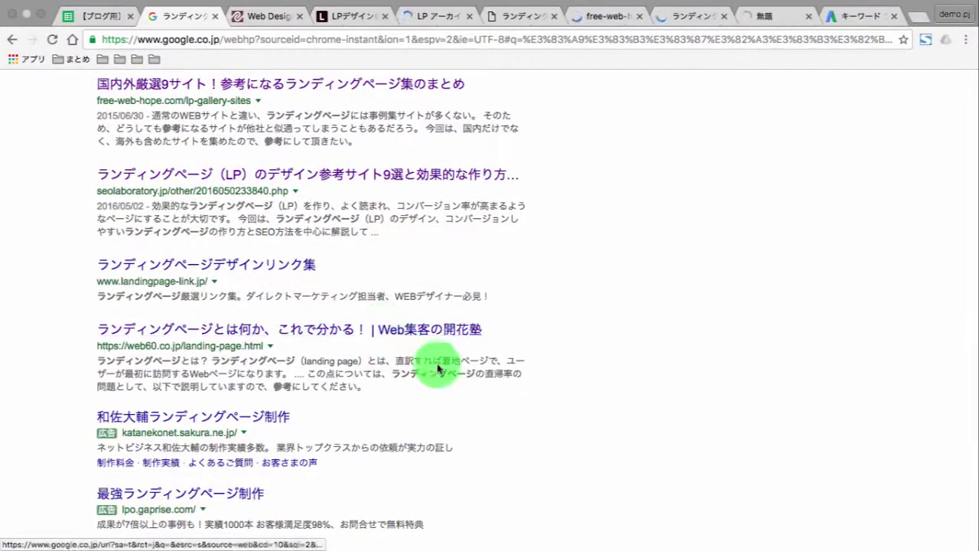
{"action": "scroll", "coordinate": [541, 394], "scroll_direction": "up", "scroll_amount": 1}
{"action": "scroll", "coordinate": [545, 397], "scroll_direction": "down", "scroll_amount": 1}
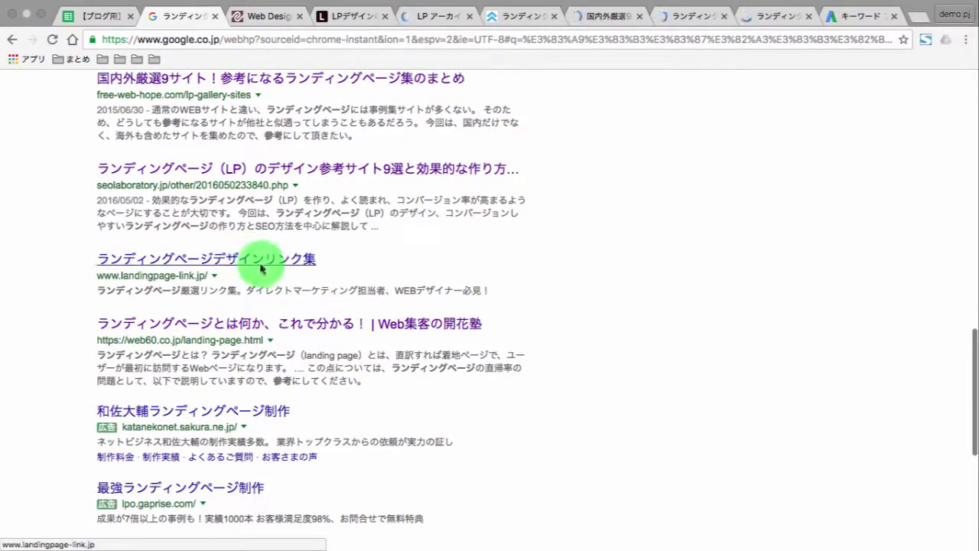
{"action": "scroll", "coordinate": [241, 390], "scroll_direction": "up", "scroll_amount": 1}
{"action": "scroll", "coordinate": [241, 391], "scroll_direction": "up", "scroll_amount": 1}
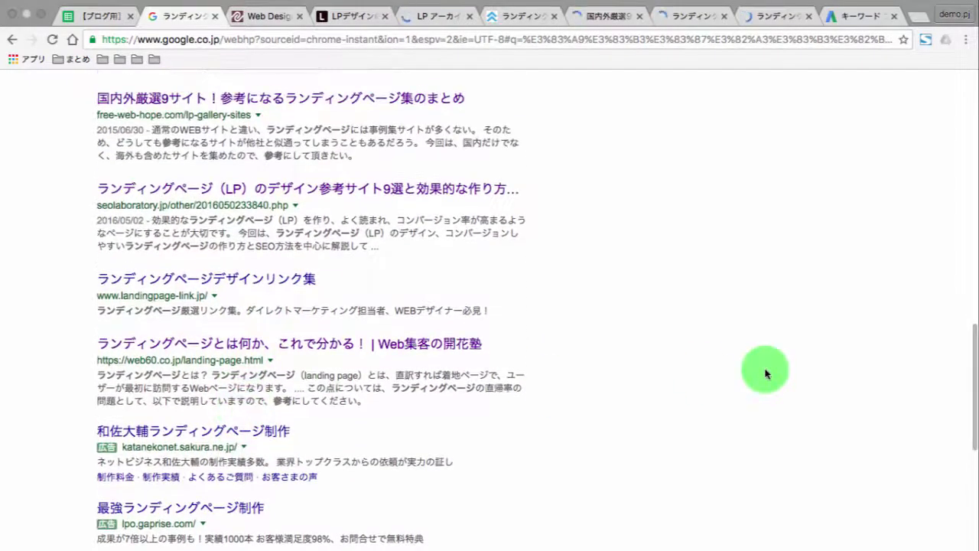
Step: Close the Web Design Clip page and copy the URL of the liginc.co.jp landing page article
{"action": "key", "text": "ctrl+Tab"}
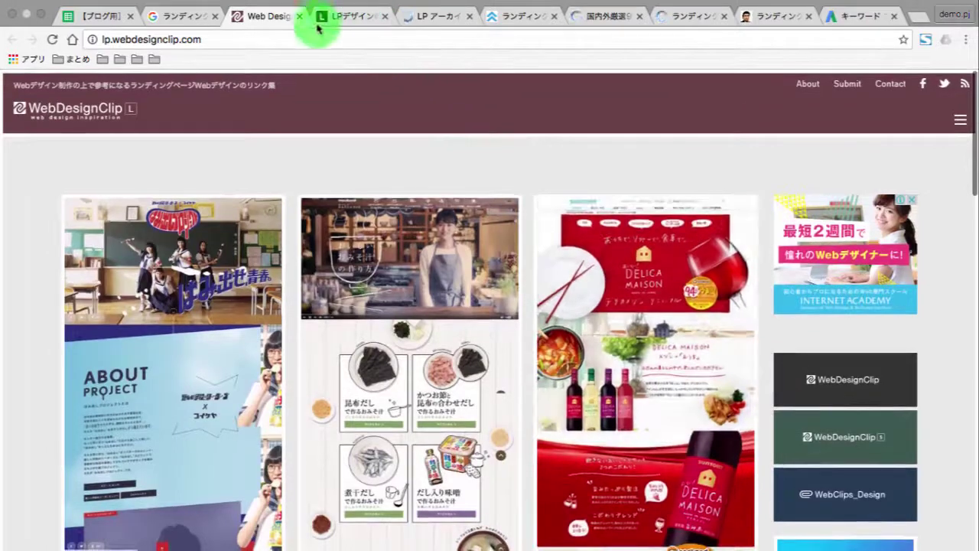
{"action": "left_click", "coordinate": [299, 16]}
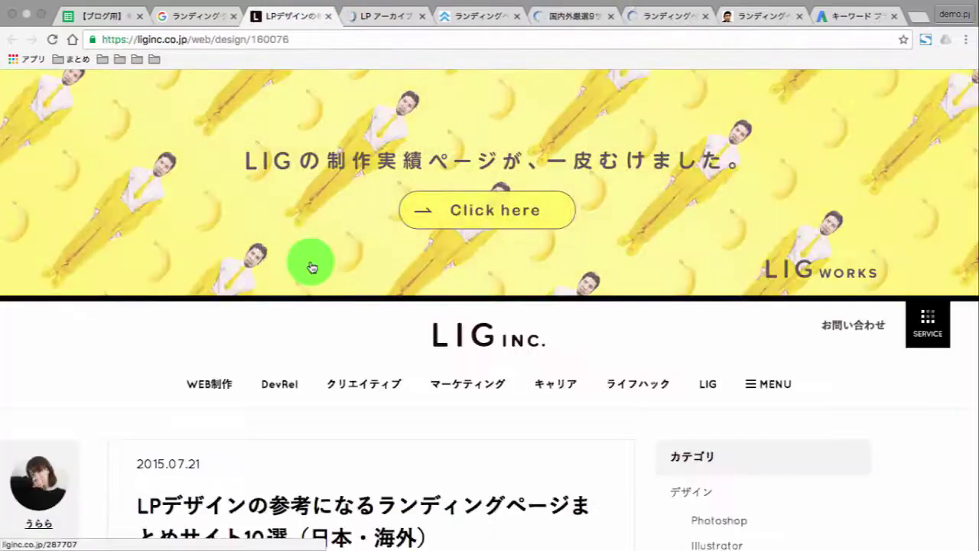
{"action": "scroll", "coordinate": [313, 263], "scroll_direction": "down", "scroll_amount": 2}
{"action": "scroll", "coordinate": [313, 263], "scroll_direction": "up", "scroll_amount": 2}
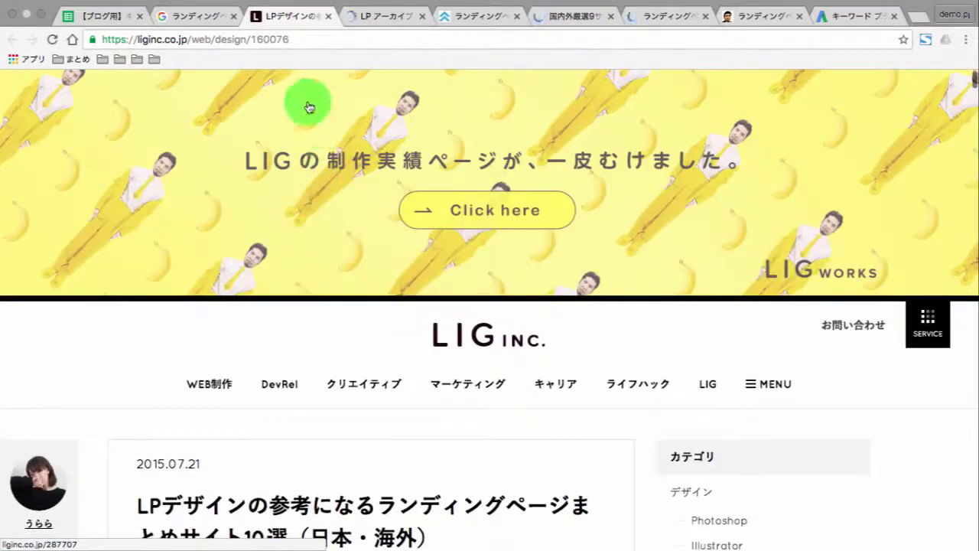
{"action": "left_click", "coordinate": [288, 41]}
{"action": "key", "text": "super+c"}
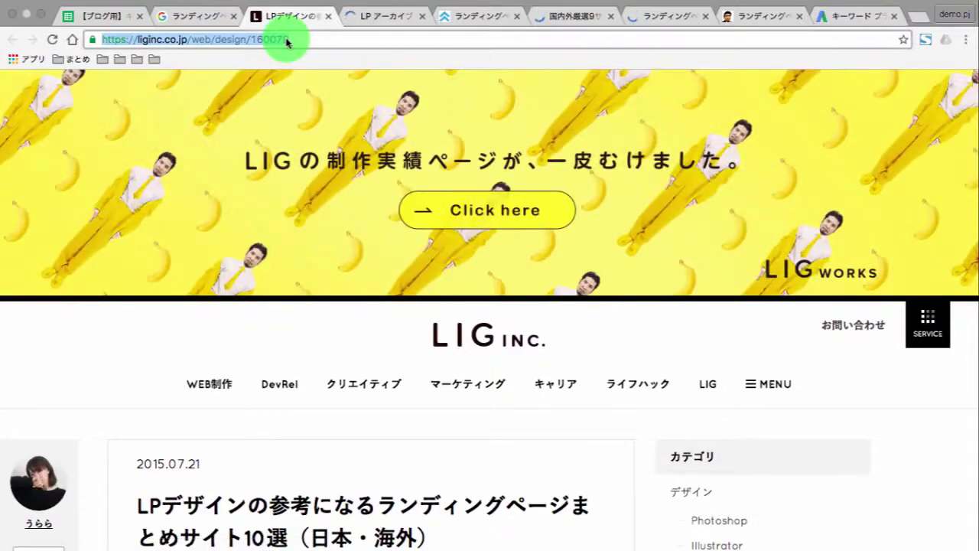
{"action": "key", "text": "ctrl+shift+Tab"}
{"action": "scroll", "coordinate": [372, 201], "scroll_direction": "up", "scroll_amount": 10}
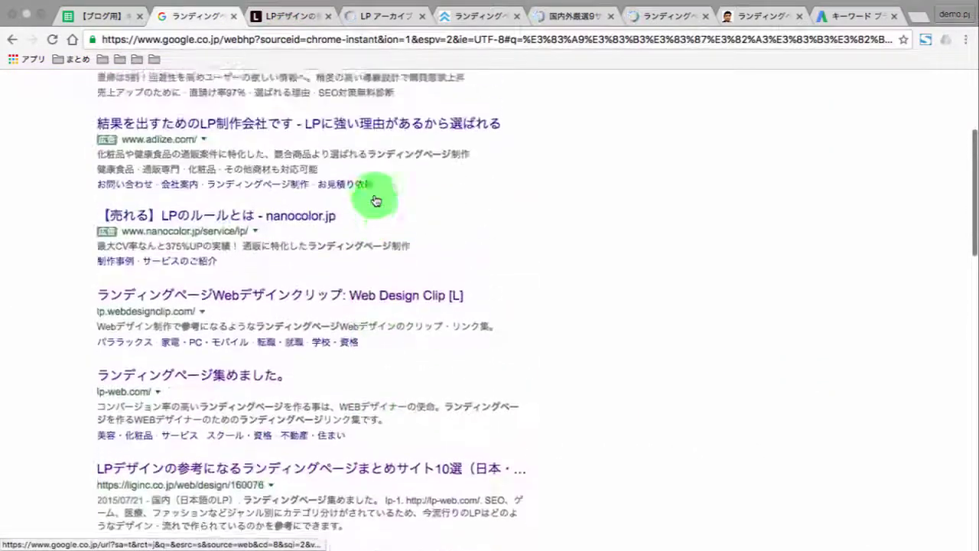
{"action": "scroll", "coordinate": [376, 201], "scroll_direction": "down", "scroll_amount": 1}
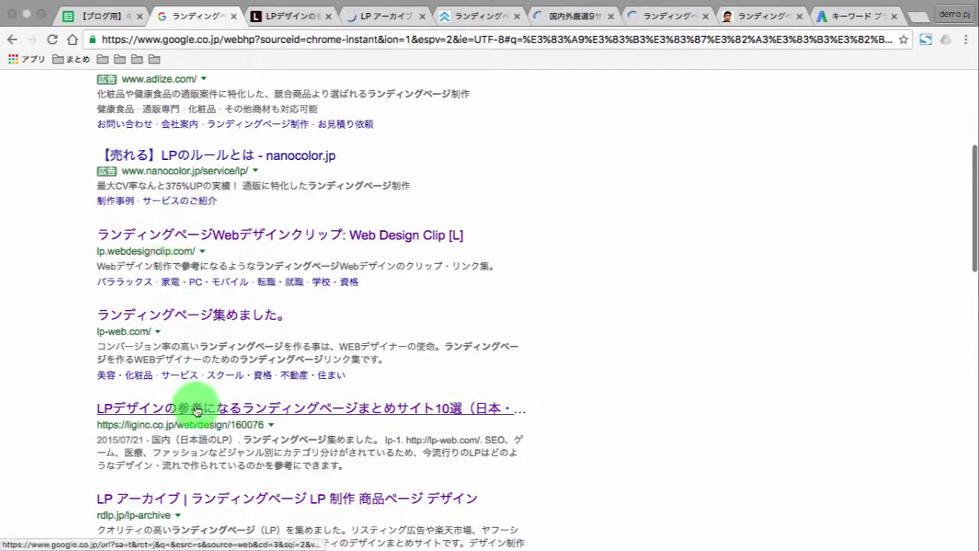
{"action": "key", "text": "ctrl+shift+Tab"}
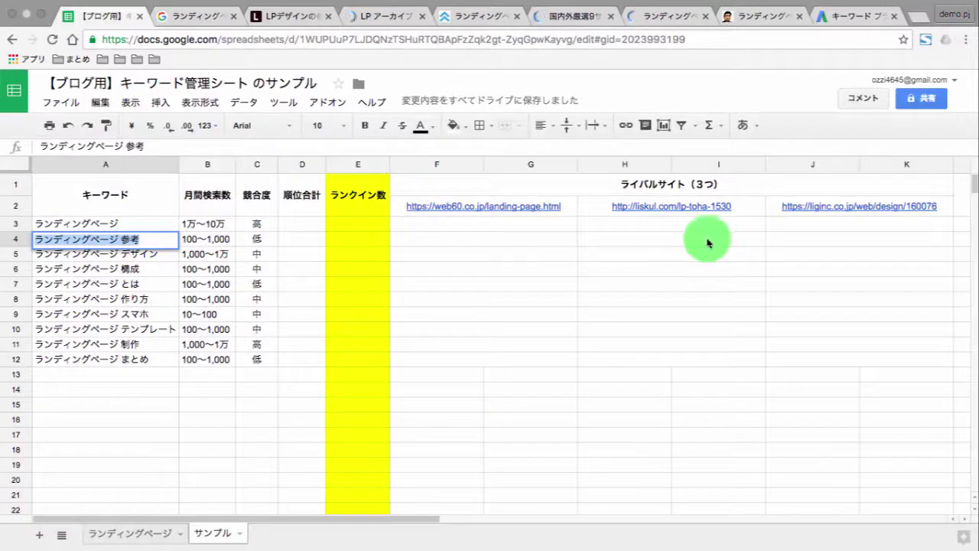
{"action": "left_click", "coordinate": [811, 238]}
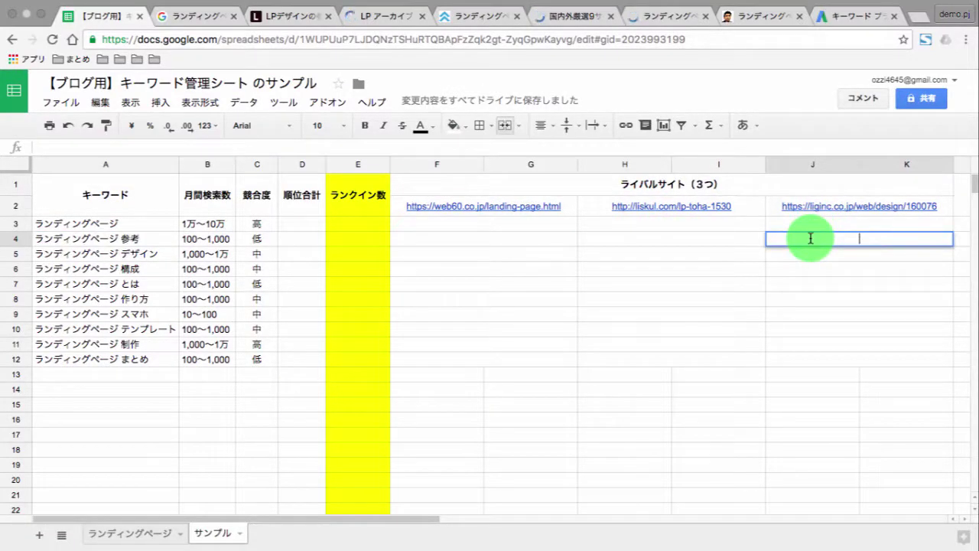
{"action": "key", "text": "super+v"}
{"action": "key", "text": "Return"}
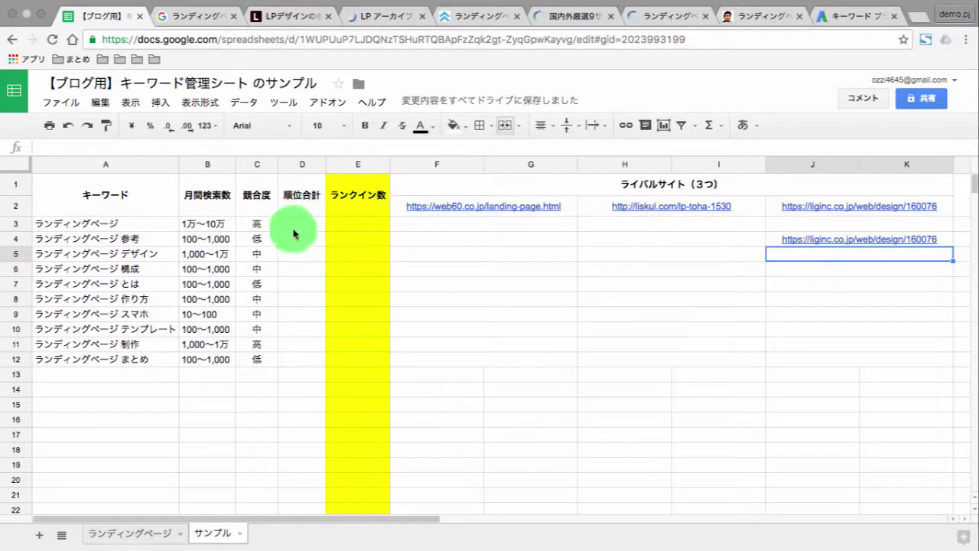
Step: Enter 3 as the rank total for the keyword ランディングページ 参考 in cell D4
{"action": "left_click", "coordinate": [300, 242]}
{"action": "type", "text": "3"}
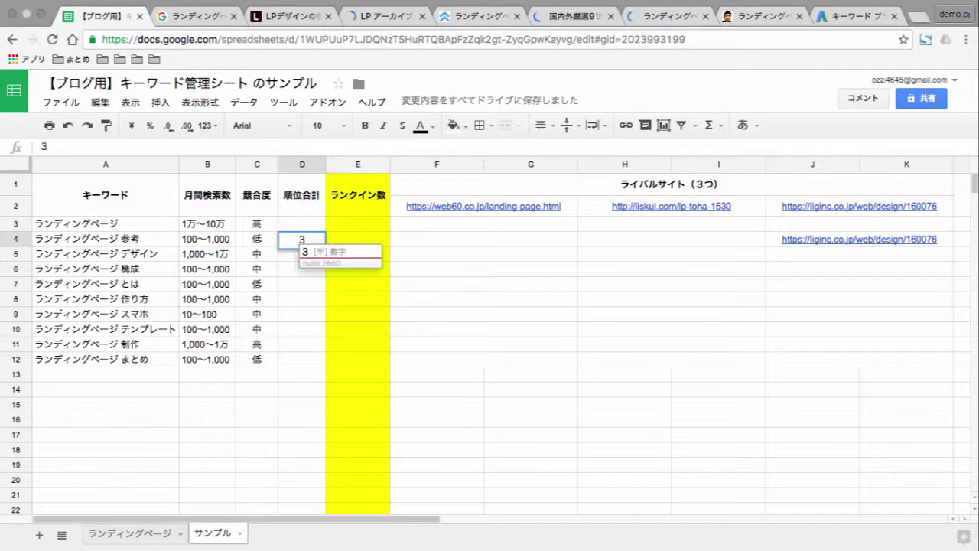
{"action": "key", "text": "Return"}
{"action": "key", "text": "Return"}
{"action": "left_click", "coordinate": [293, 239]}
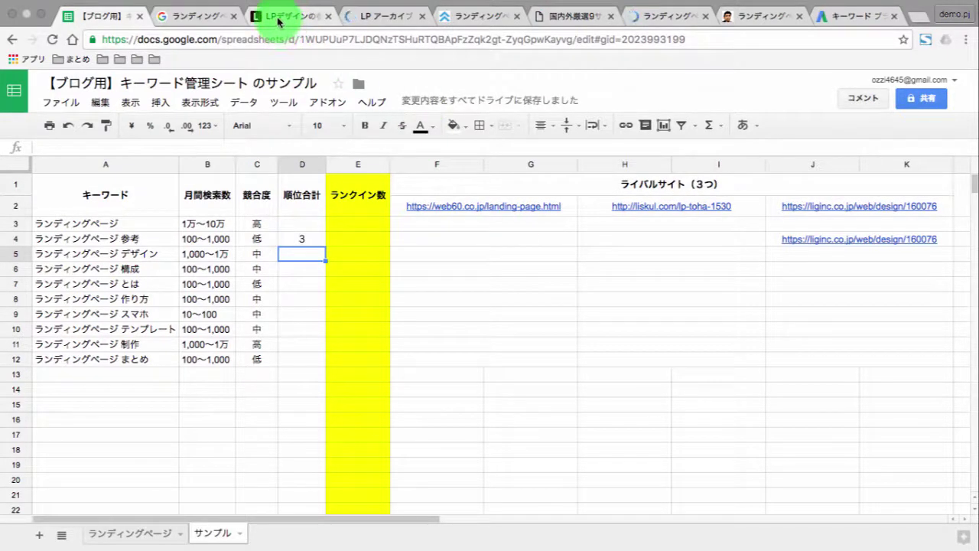
Step: Check the liginc.co.jp article's rank among the organic results for ランディングページ 参考 and return to the spreadsheet
{"action": "left_click", "coordinate": [207, 17]}
{"action": "scroll", "coordinate": [244, 161], "scroll_direction": "up", "scroll_amount": 5}
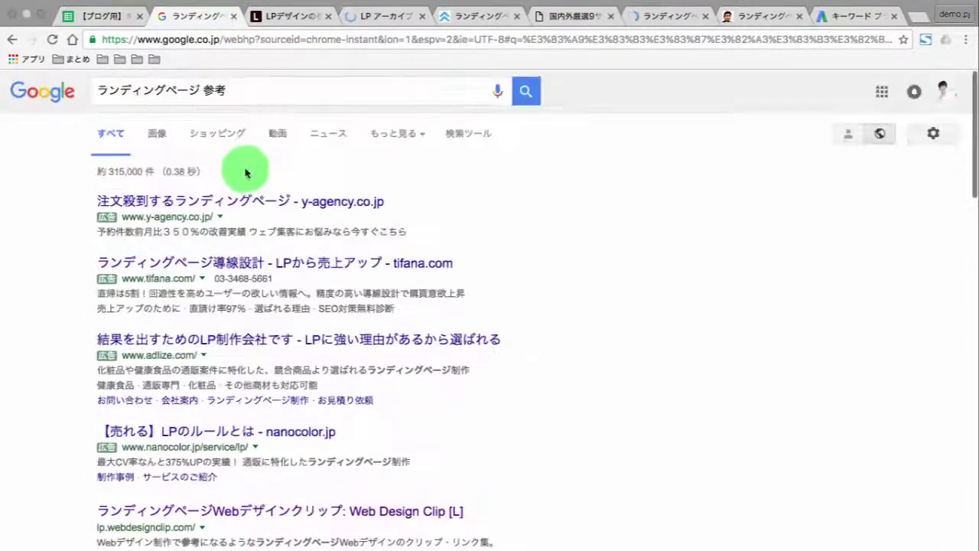
{"action": "scroll", "coordinate": [273, 312], "scroll_direction": "down", "scroll_amount": 9}
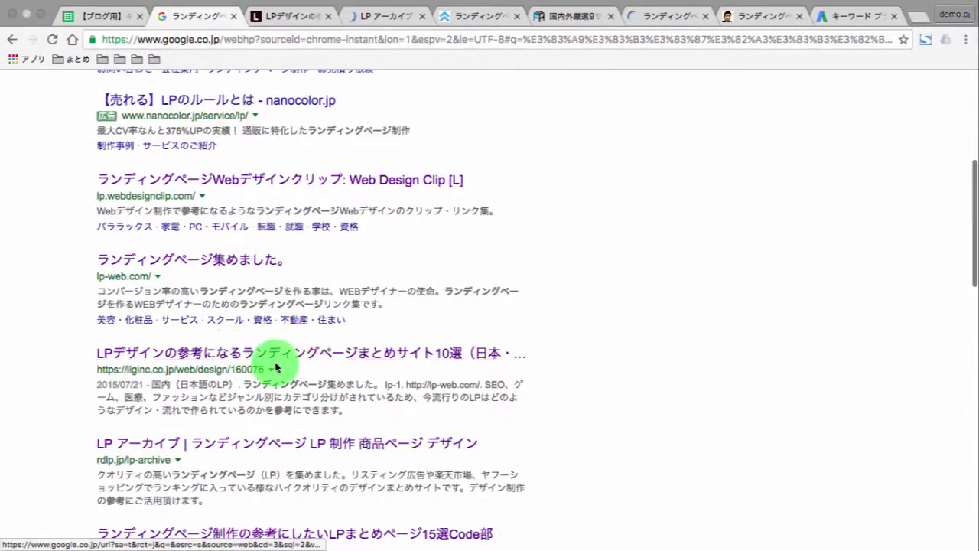
{"action": "scroll", "coordinate": [275, 364], "scroll_direction": "up", "scroll_amount": 2}
{"action": "key", "text": "super+1"}
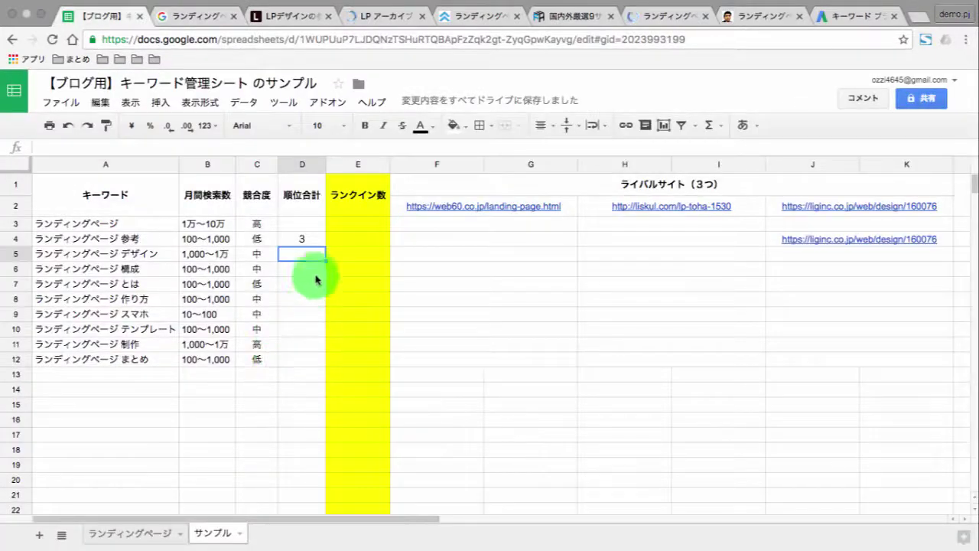
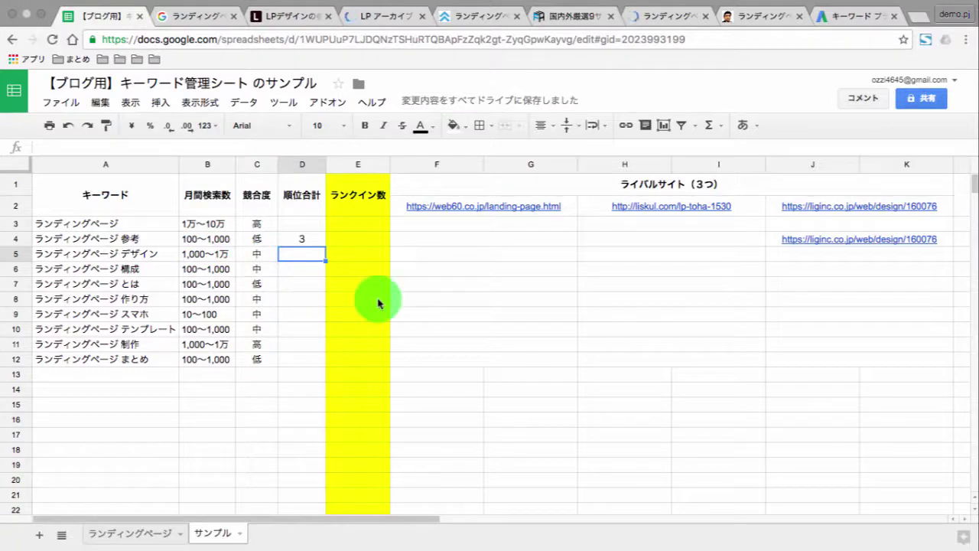
Step: Review and close the rdlp.jp, blog.codecamp.jp, free-web-hope.com and seolaboratory.jp pages
{"action": "key", "text": "ctrl+Tab"}
{"action": "key", "text": "ctrl+Tab"}
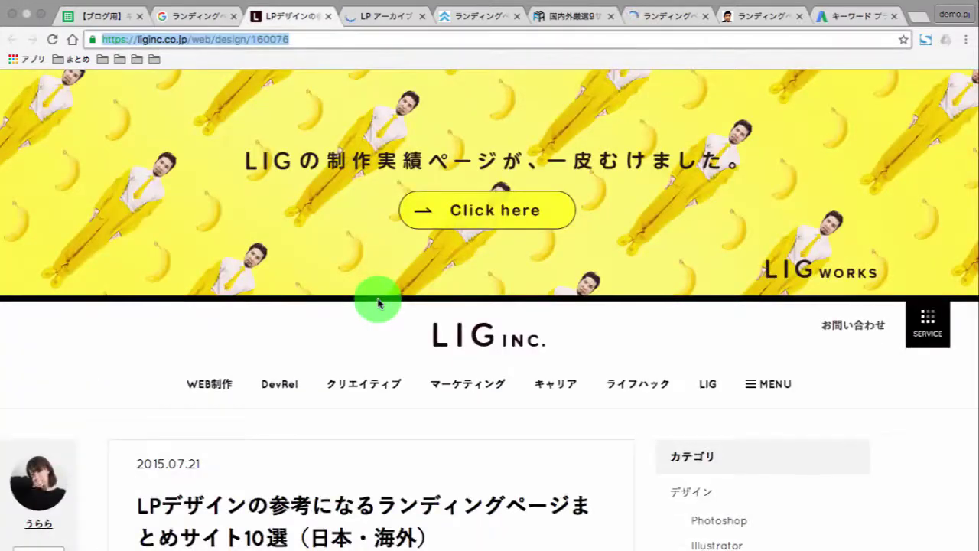
{"action": "key", "text": "ctrl+Tab"}
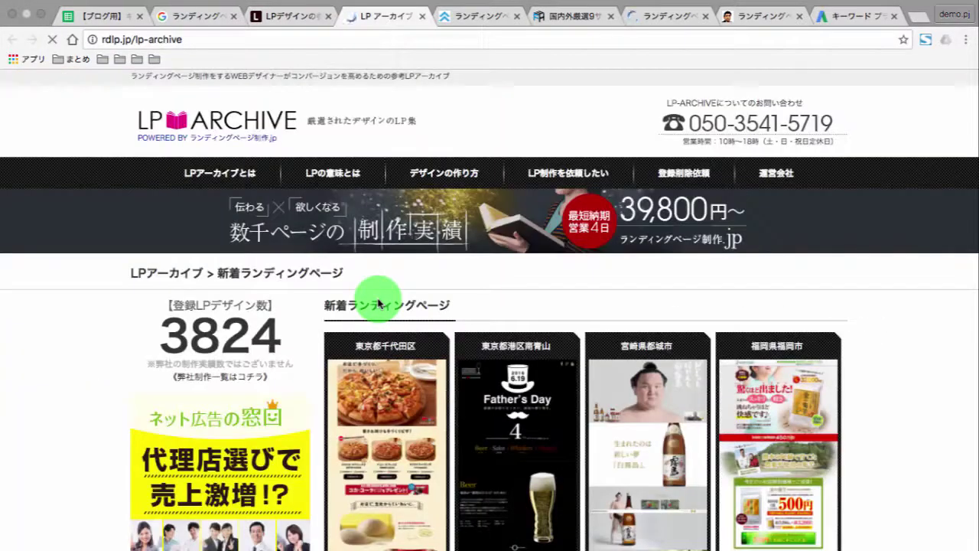
{"action": "key", "text": "ctrl+w"}
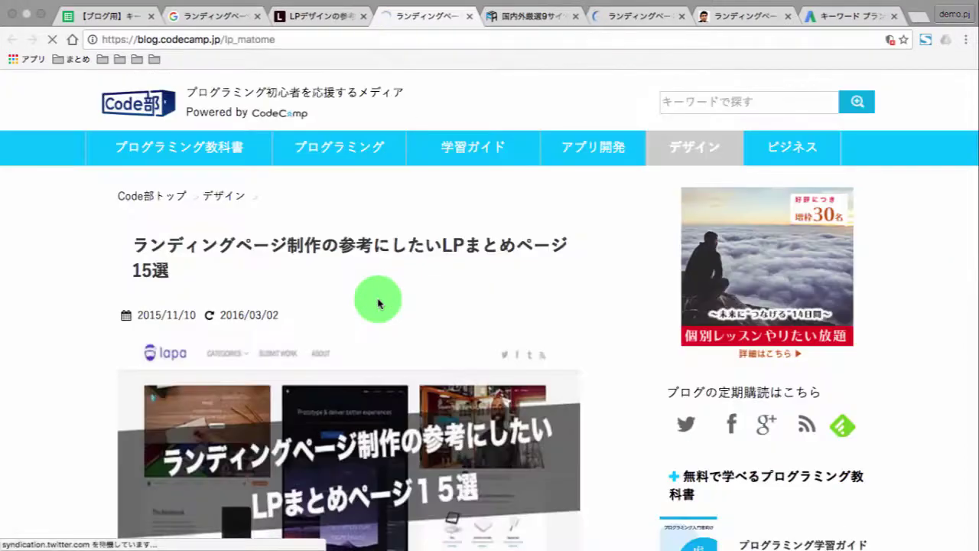
{"action": "scroll", "coordinate": [378, 303], "scroll_direction": "down", "scroll_amount": 3}
{"action": "scroll", "coordinate": [378, 304], "scroll_direction": "up", "scroll_amount": 3}
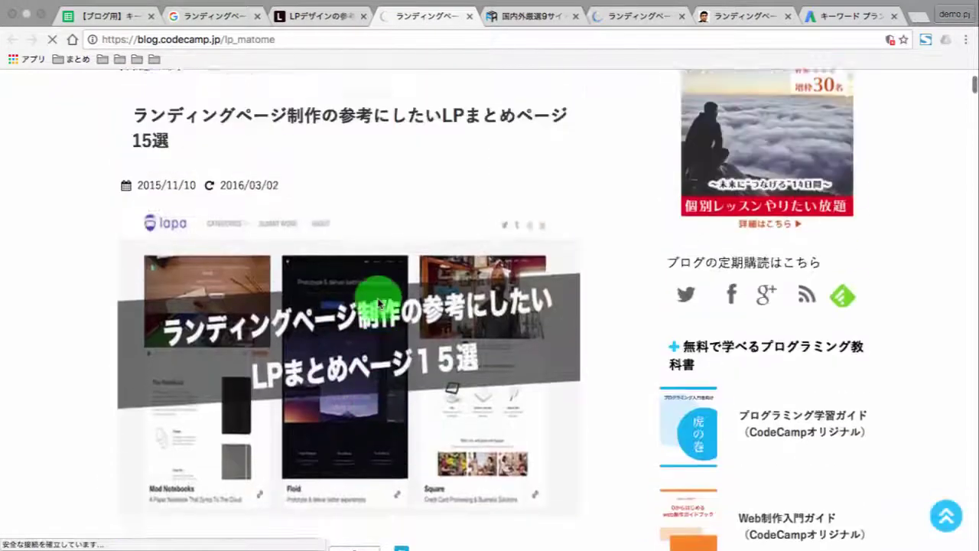
{"action": "key", "text": "ctrl+w"}
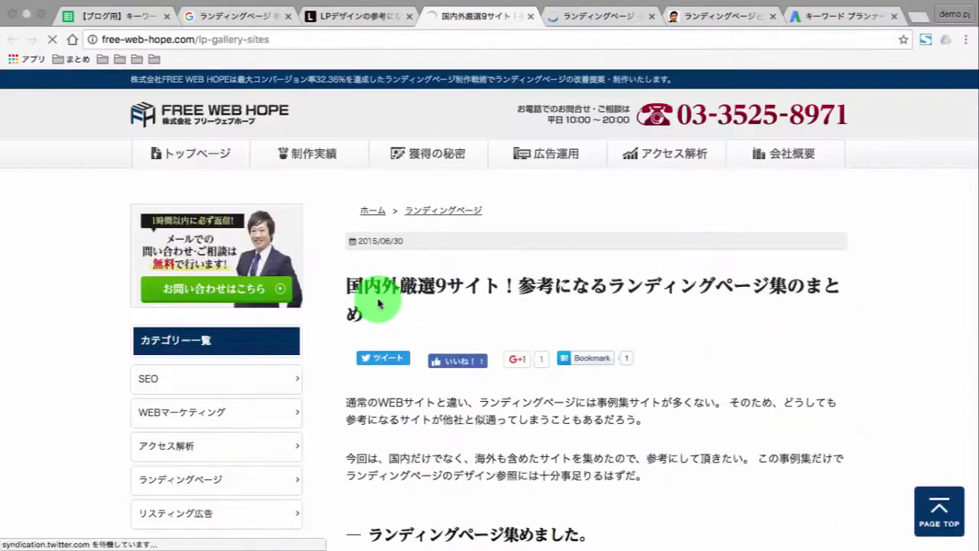
{"action": "key", "text": "ctrl+w"}
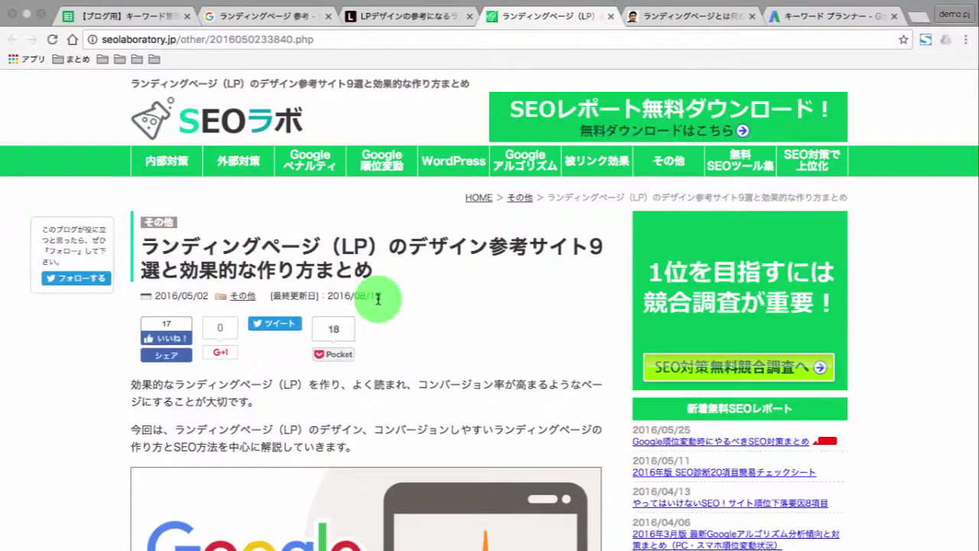
{"action": "key", "text": "ctrl+w"}
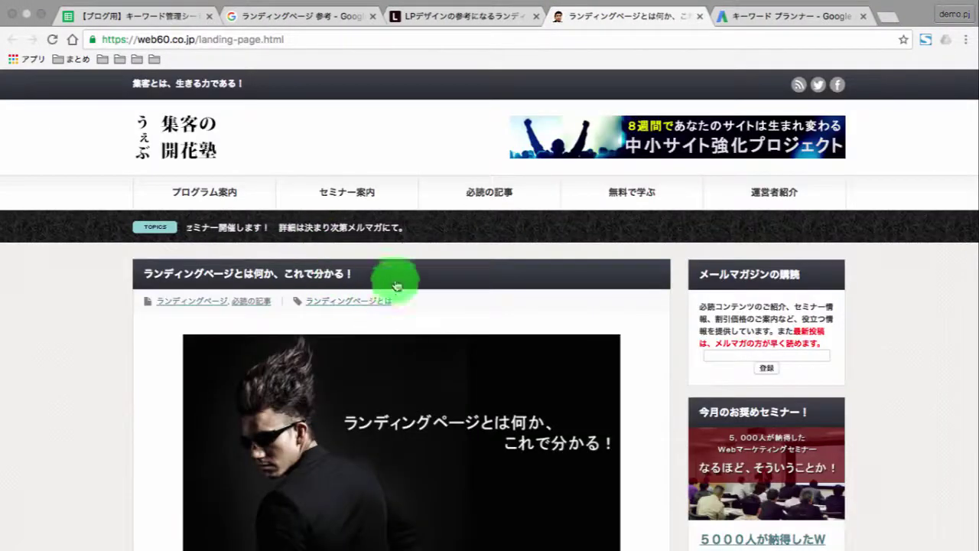
Step: Find the web60.co.jp page's rank in the search results and set the rank total in cell D4 to 13
{"action": "key", "text": "ctrl+2"}
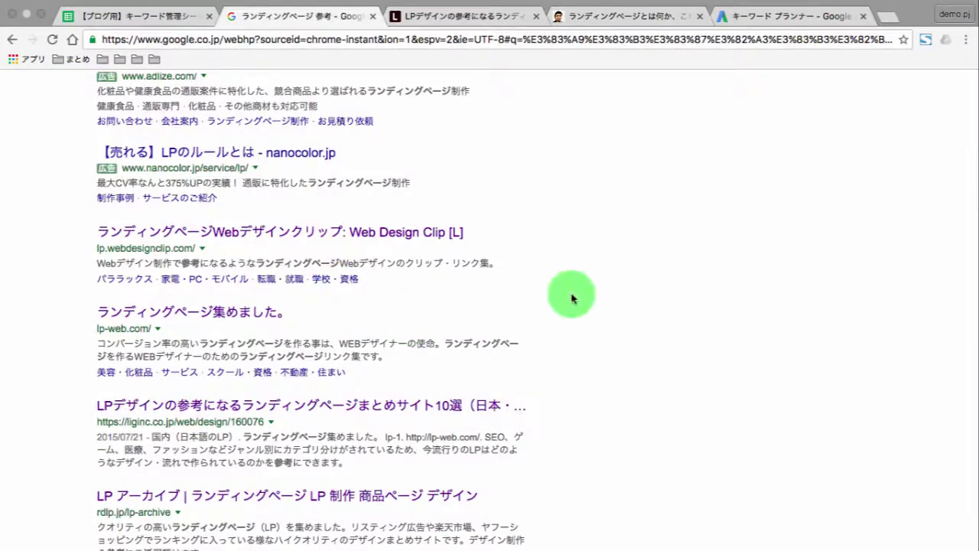
{"action": "scroll", "coordinate": [558, 284], "scroll_direction": "down", "scroll_amount": 3}
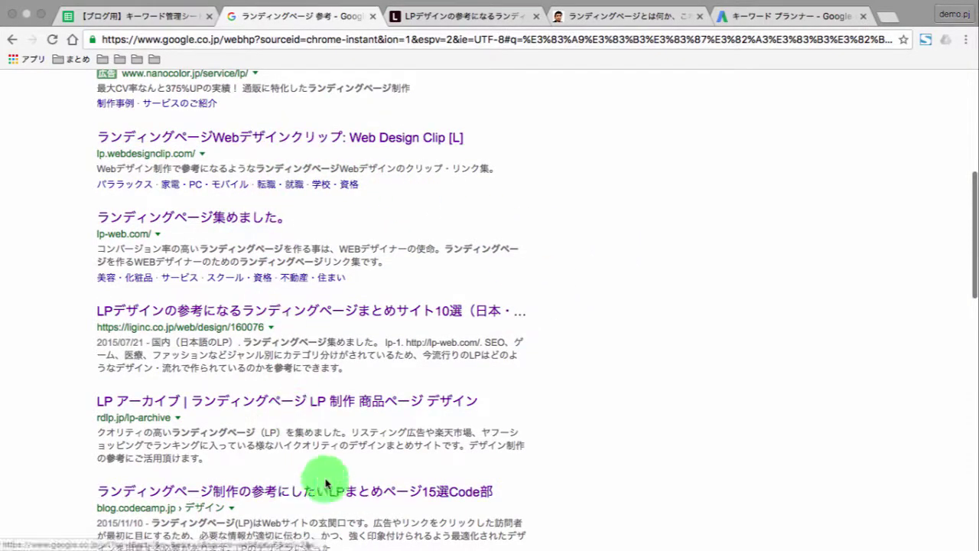
{"action": "scroll", "coordinate": [673, 400], "scroll_direction": "down", "scroll_amount": 5}
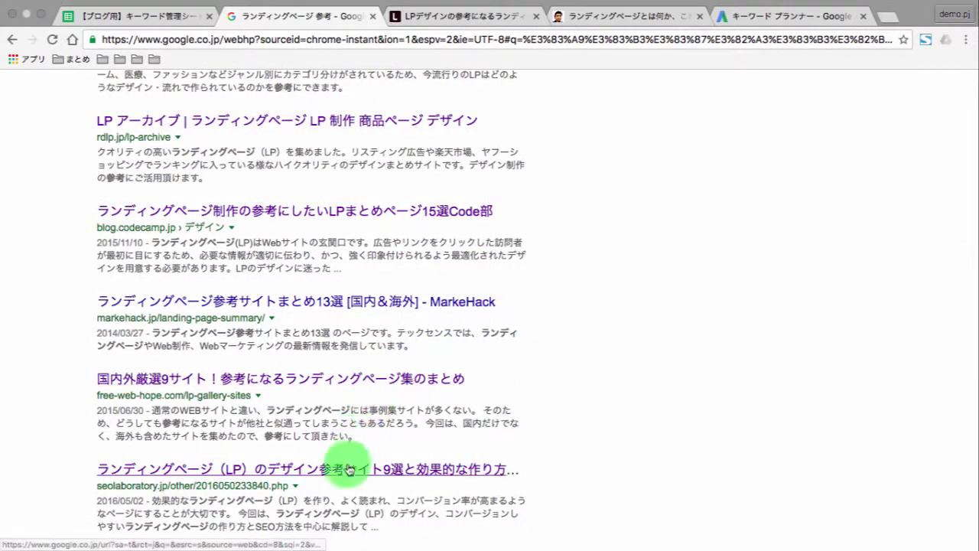
{"action": "scroll", "coordinate": [691, 455], "scroll_direction": "down", "scroll_amount": 3}
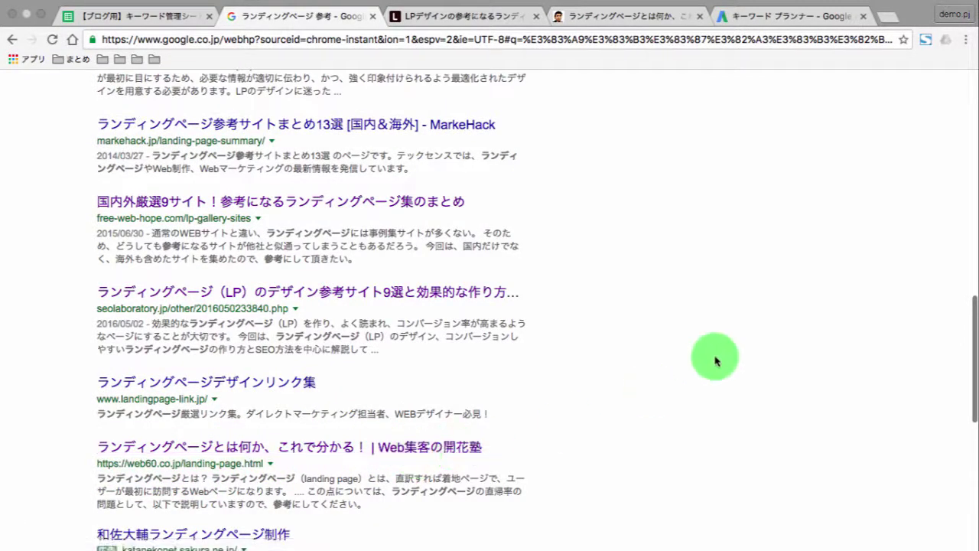
{"action": "key", "text": "ctrl+shift+Tab"}
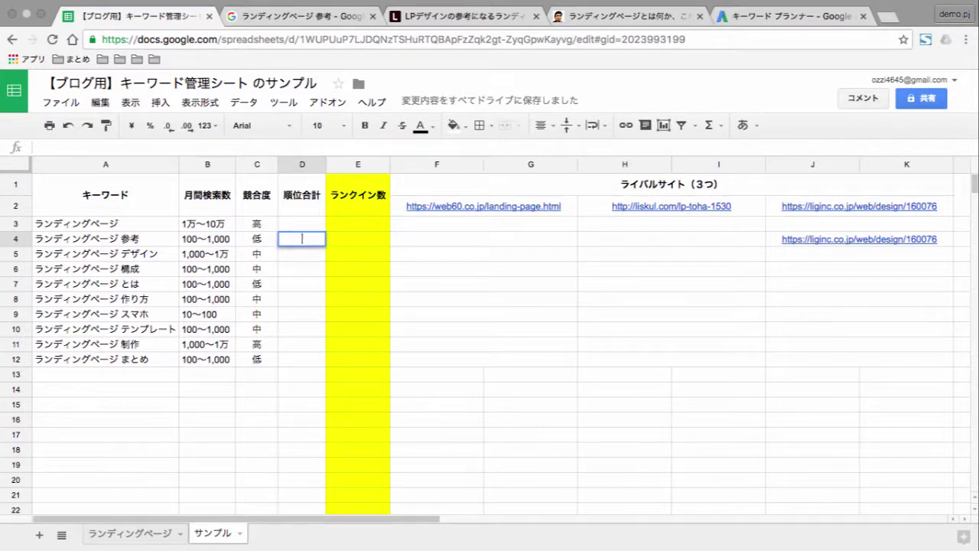
{"action": "key", "text": "space"}
{"action": "key", "text": "space"}
{"action": "key", "text": "Return"}
{"action": "key", "text": "Return"}
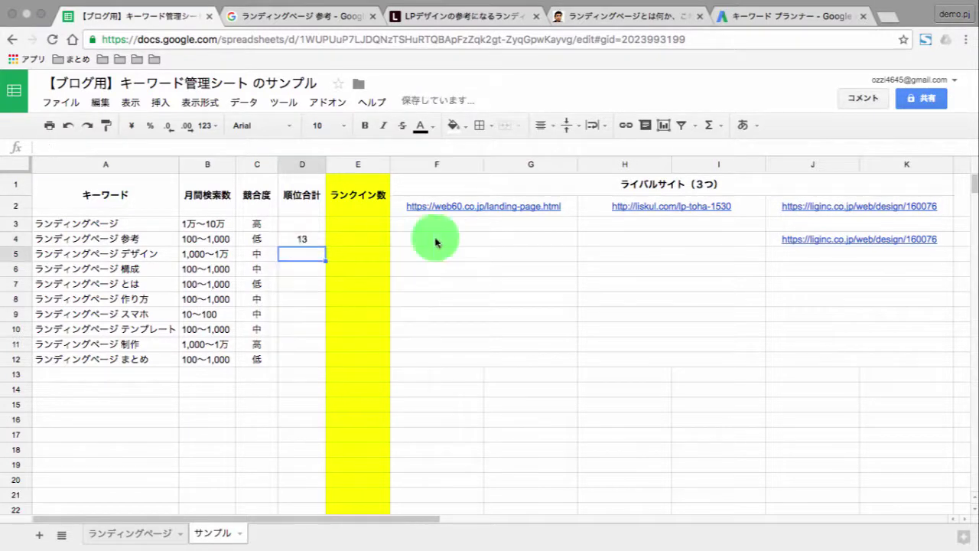
{"action": "left_click", "coordinate": [481, 255]}
{"action": "key", "text": "ctrl+Tab"}
{"action": "key", "text": "ctrl+Tab"}
{"action": "key", "text": "ctrl+Tab"}
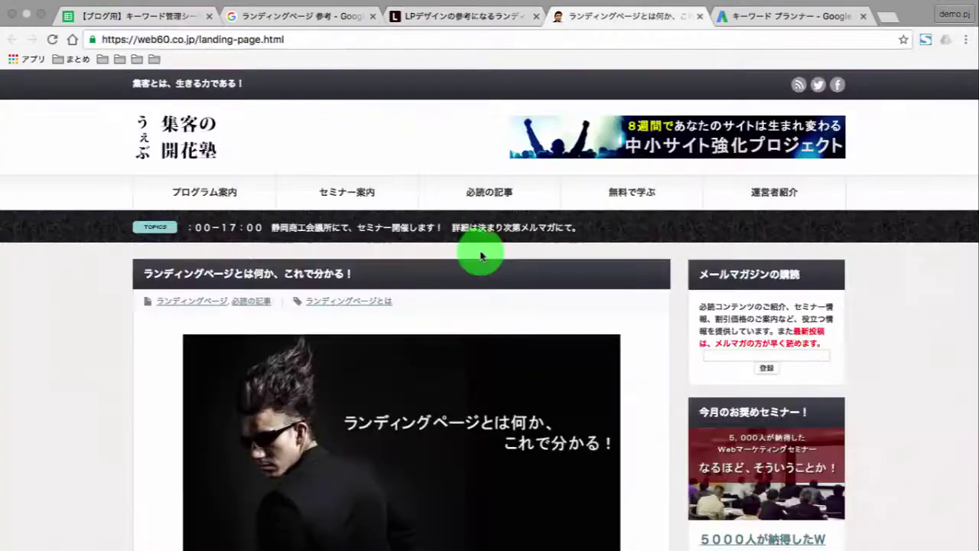
{"action": "left_click", "coordinate": [266, 39]}
{"action": "key", "text": "ctrl+c"}
{"action": "key", "text": "ctrl+shift+Tab"}
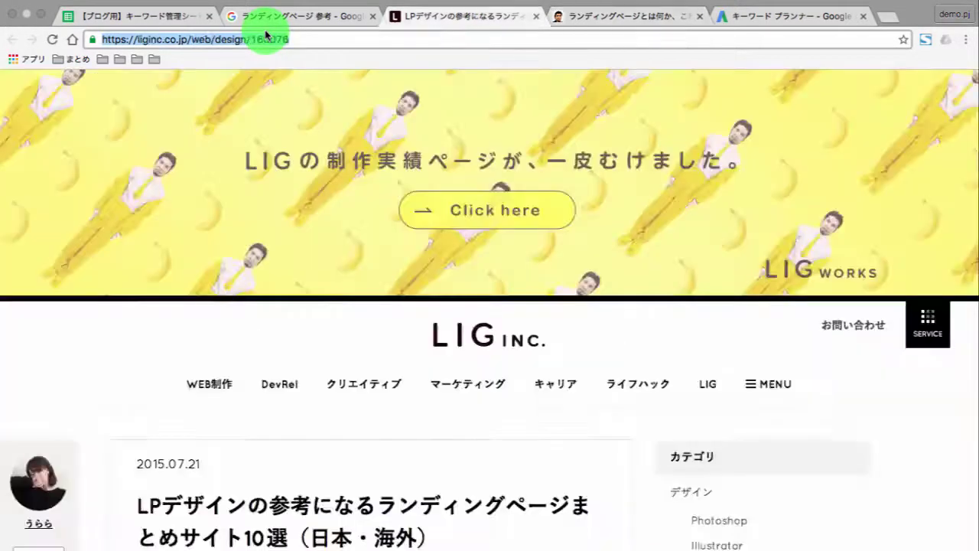
{"action": "key", "text": "ctrl+shift+Tab"}
{"action": "key", "text": "ctrl+shift+Tab"}
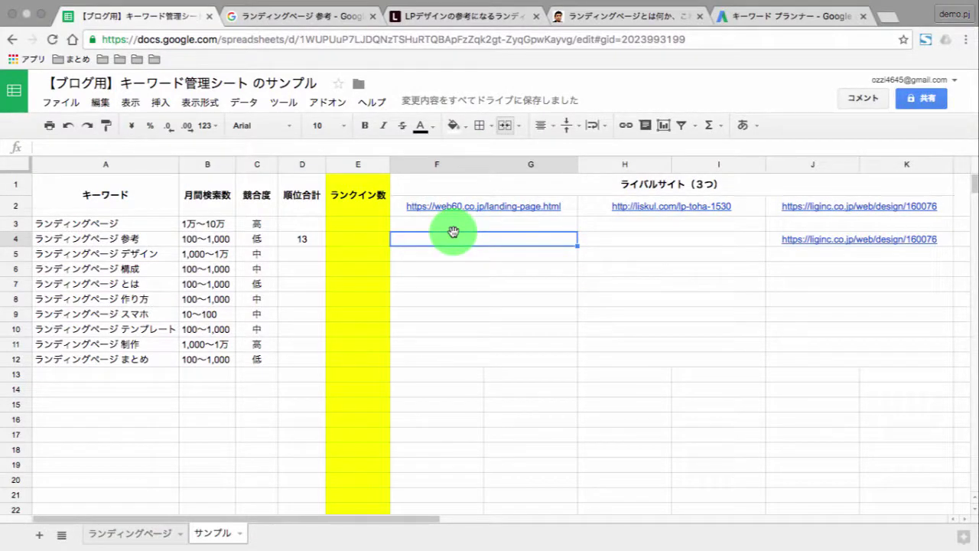
{"action": "key", "text": "ctrl+v"}
{"action": "key", "text": "Return"}
Step: Close the liginc.co.jp and web60.co.jp pages, keeping the spreadsheet, search results and Keyword Planner open
{"action": "key", "text": "ctrl+Tab"}
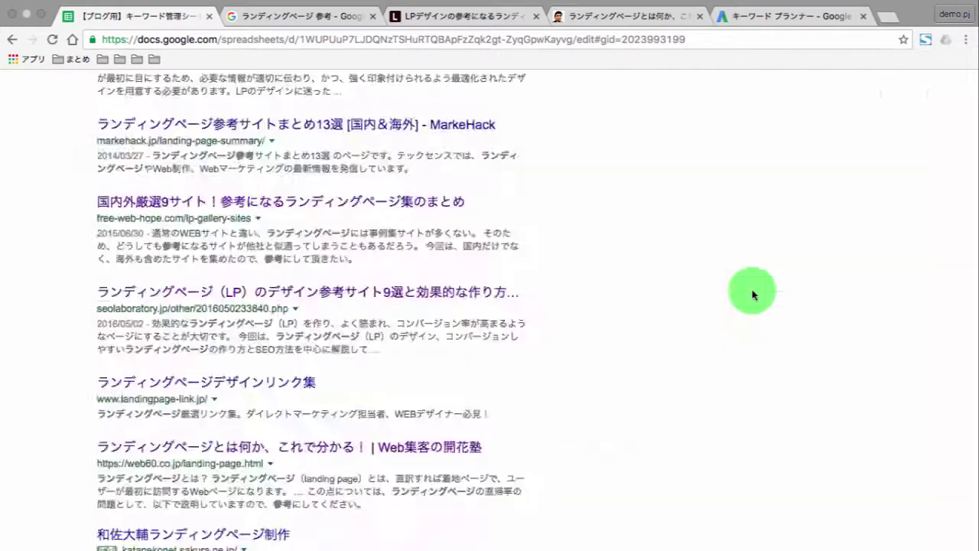
{"action": "key", "text": "ctrl+Tab"}
{"action": "key", "text": "ctrl+shift+Tab"}
{"action": "key", "text": "ctrl+shift+Tab"}
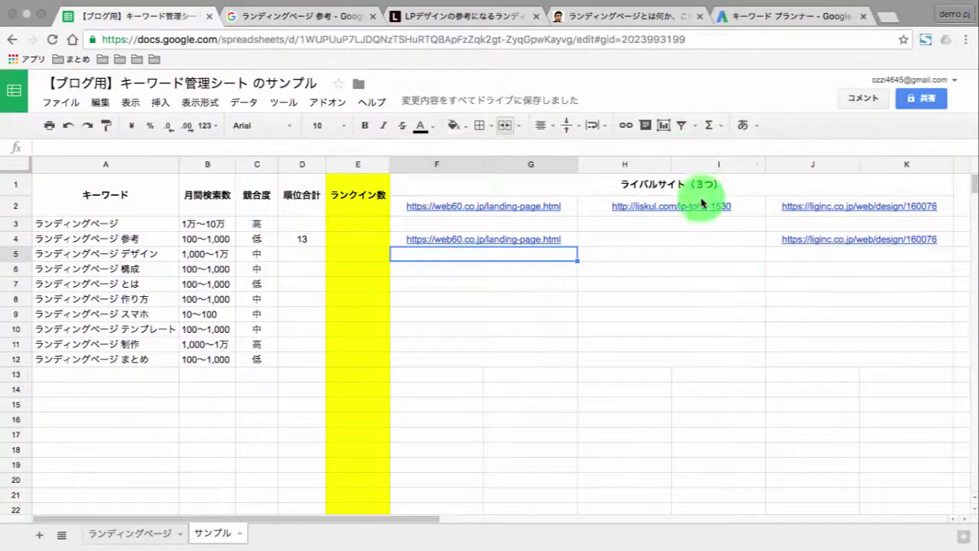
{"action": "key", "text": "ctrl+Tab"}
{"action": "key", "text": "ctrl+Tab"}
{"action": "key", "text": "ctrl+Tab"}
{"action": "key", "text": "ctrl+Tab"}
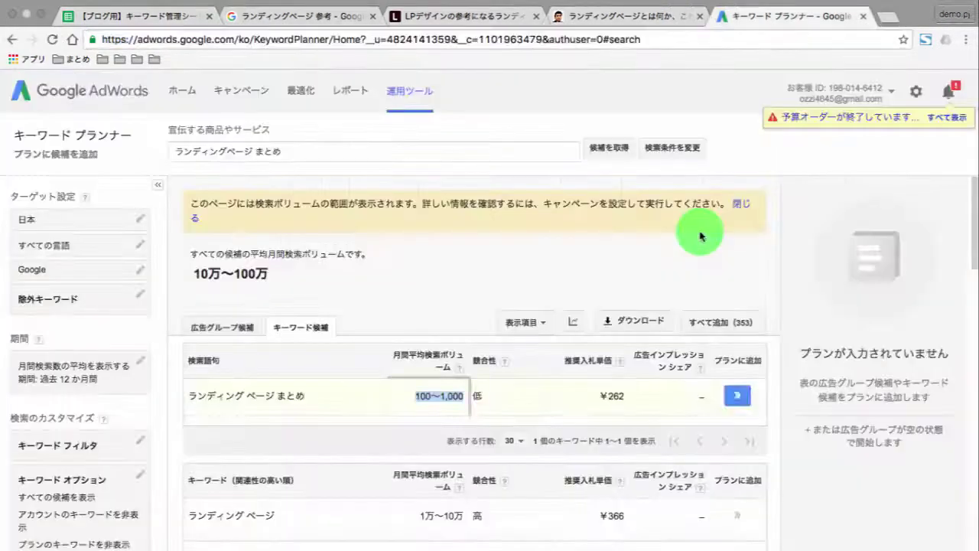
{"action": "key", "text": "ctrl+shift+Tab"}
{"action": "key", "text": "ctrl+shift+Tab"}
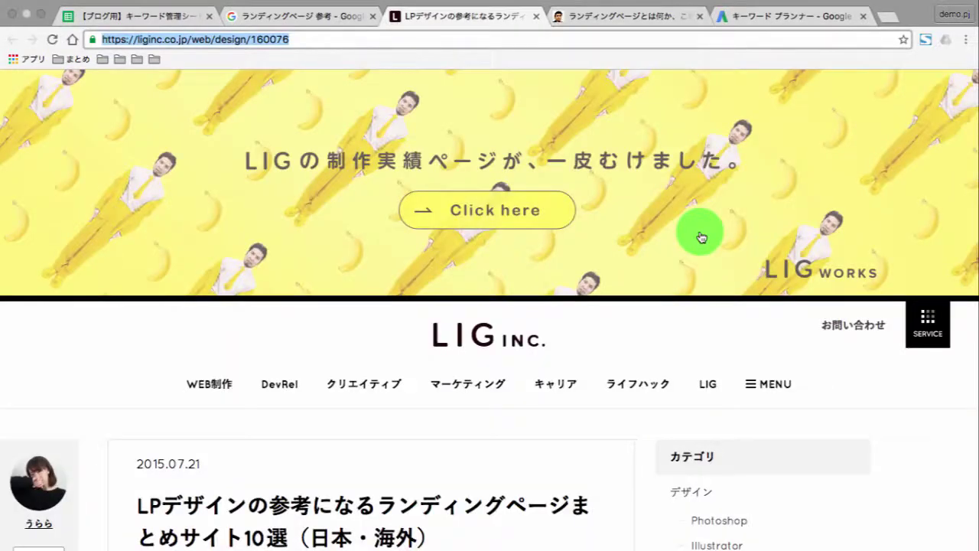
{"action": "left_click", "coordinate": [536, 16]}
{"action": "left_click", "coordinate": [538, 17]}
{"action": "left_click", "coordinate": [325, 16]}
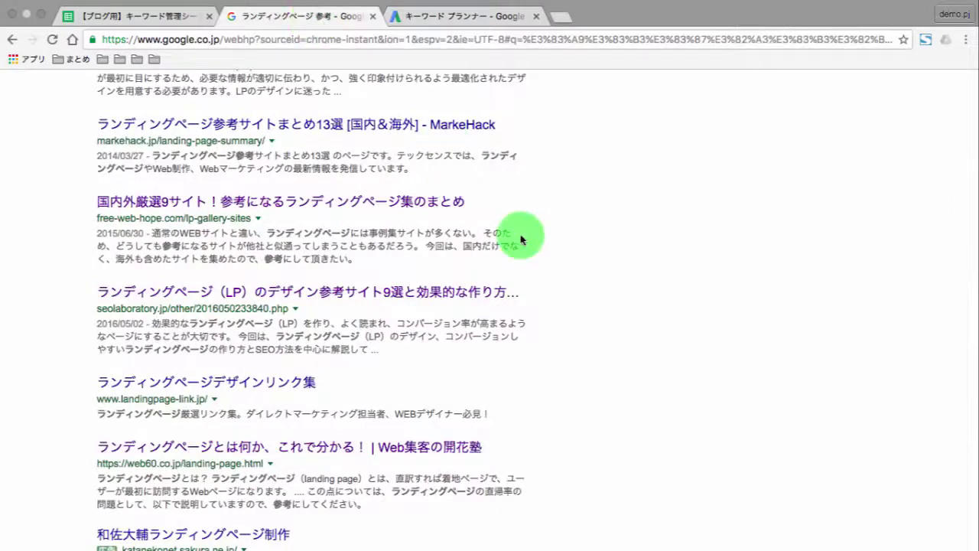
Step: Enter 2 as the number of ranked rival sites for ランディングページ 参考 in cell E4 of the spreadsheet
{"action": "key", "text": "ctrl+shift+Tab"}
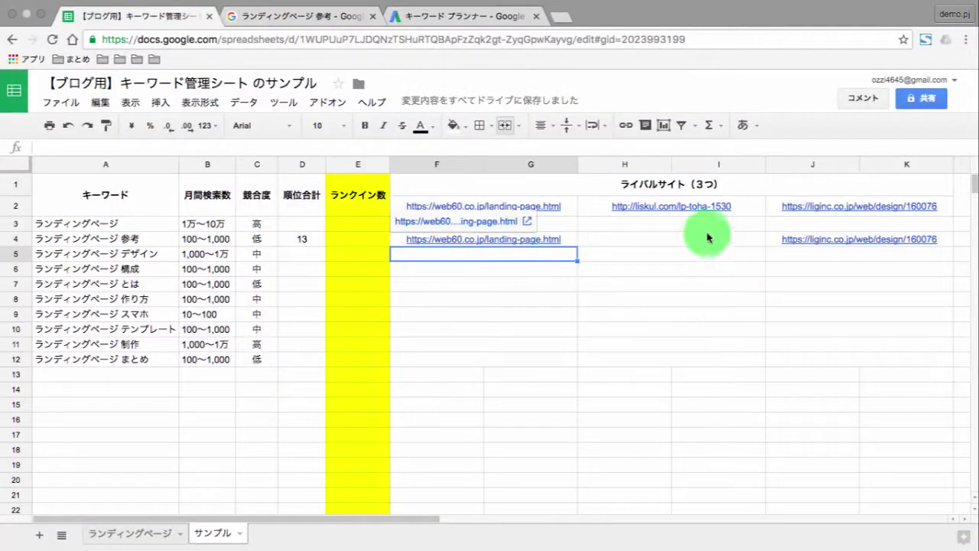
{"action": "left_click", "coordinate": [678, 283]}
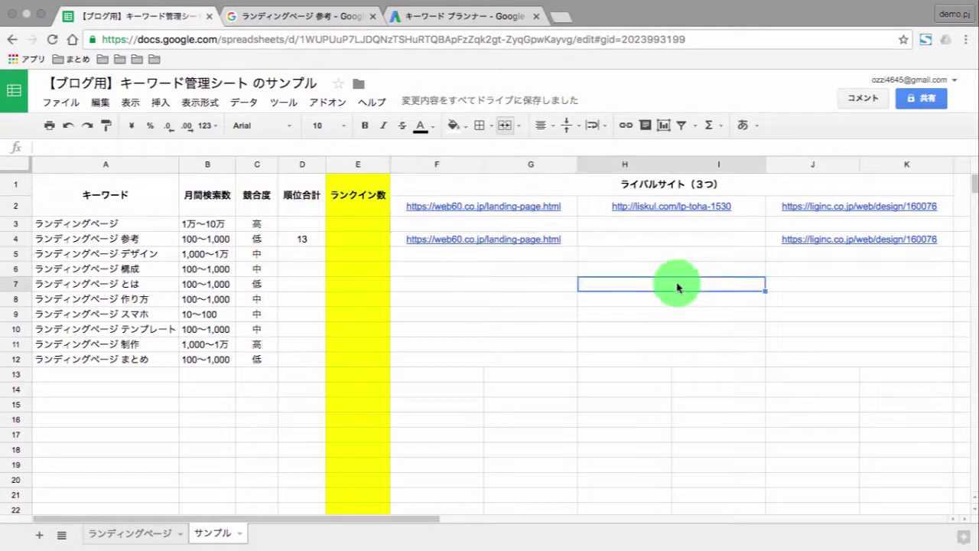
{"action": "left_click", "coordinate": [109, 255]}
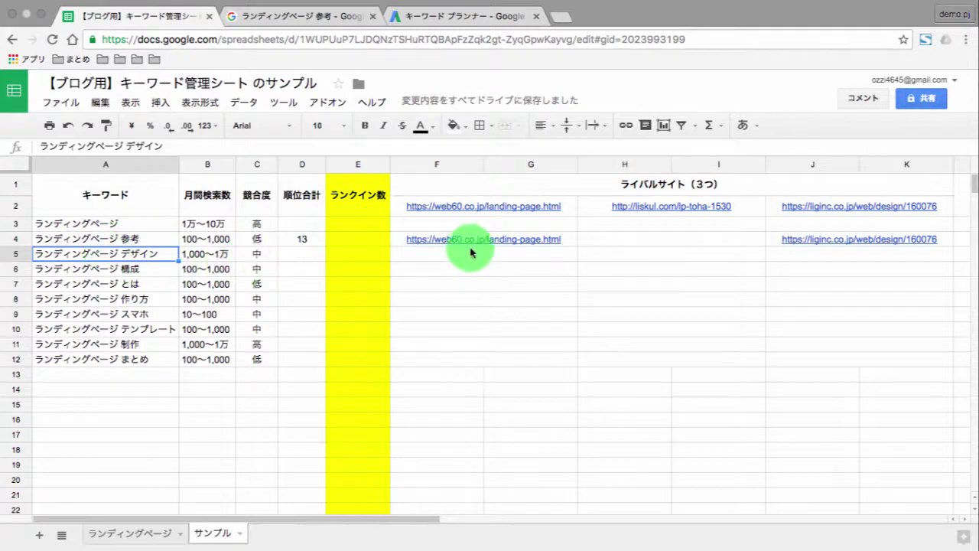
{"action": "left_click", "coordinate": [451, 274]}
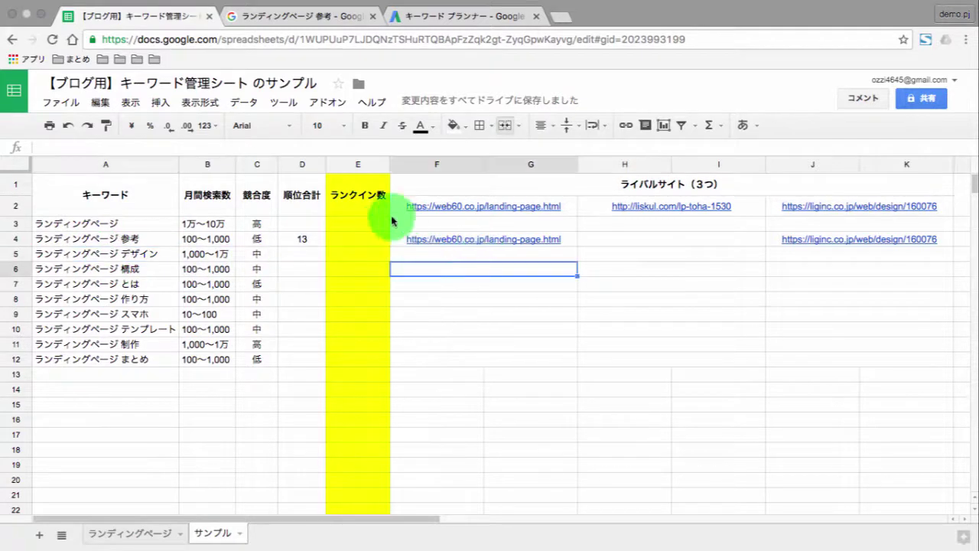
{"action": "left_click", "coordinate": [352, 251]}
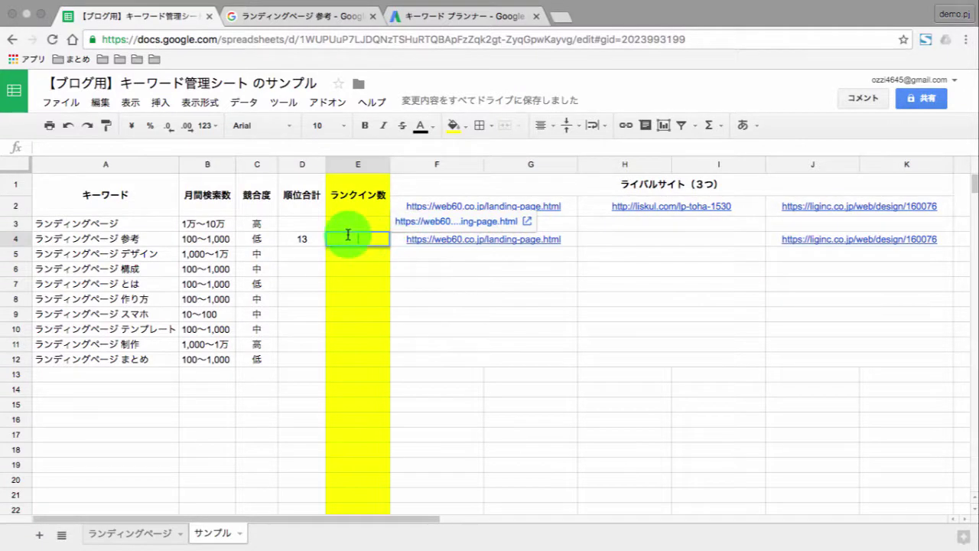
{"action": "key", "text": "Return"}
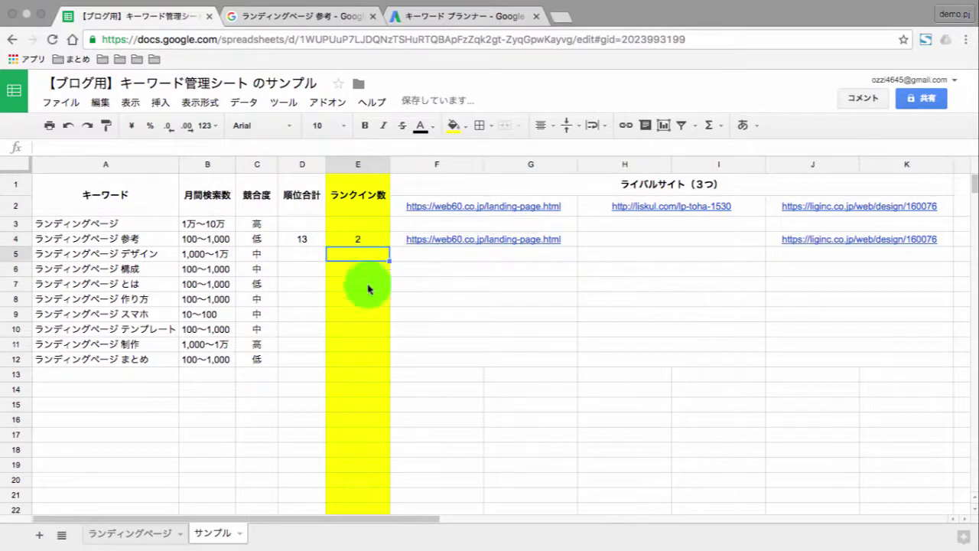
Step: Copy the keyword ランディングページ デザイン from cell A5 of the spreadsheet and search Google for it
{"action": "left_click", "coordinate": [470, 310]}
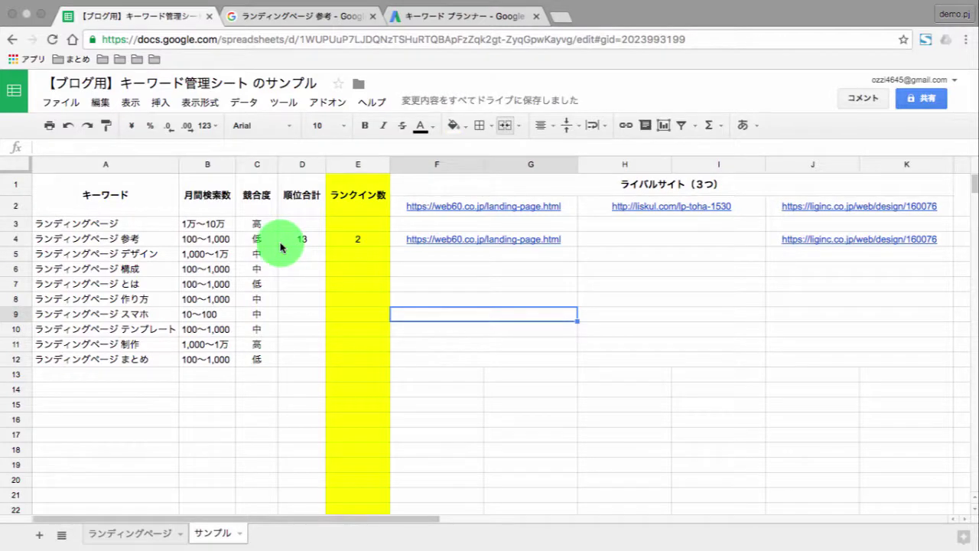
{"action": "left_click", "coordinate": [140, 256]}
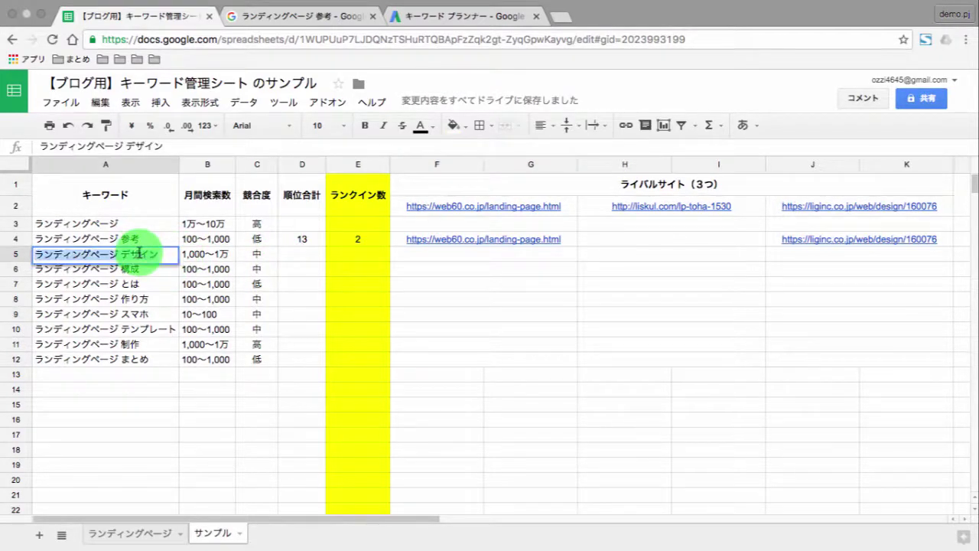
{"action": "key", "text": "ctrl+Tab"}
{"action": "scroll", "coordinate": [283, 295], "scroll_direction": "up", "scroll_amount": 10}
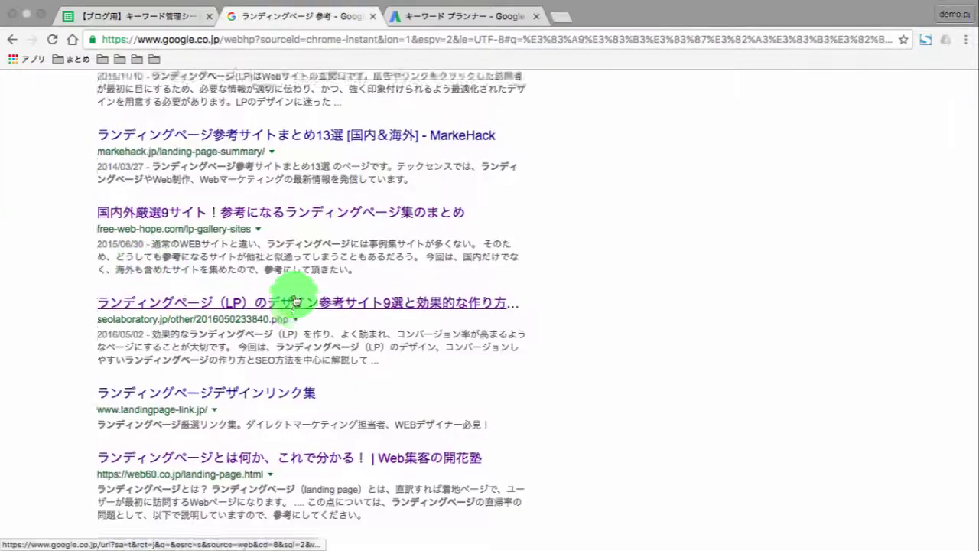
{"action": "left_click", "coordinate": [229, 96]}
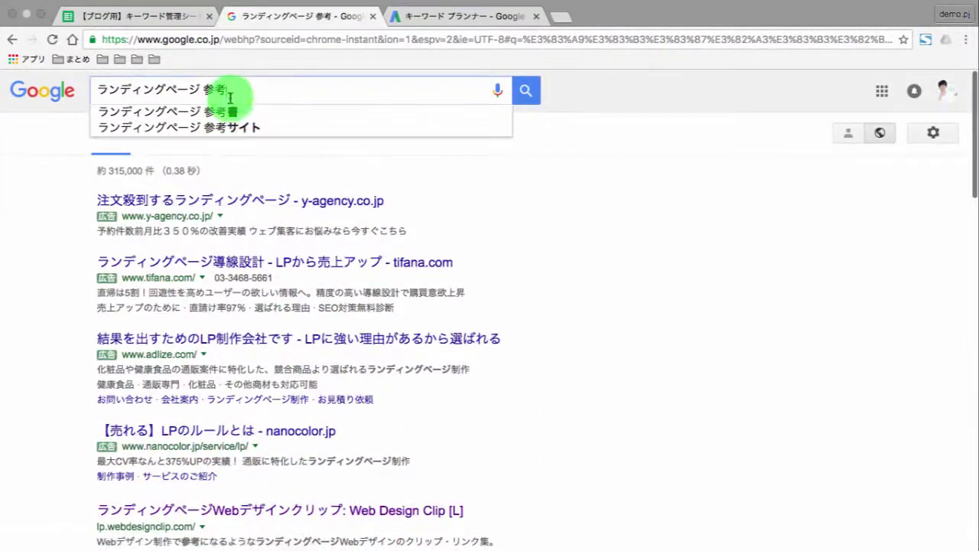
{"action": "type", "text": "ランディングページ デザイン"}
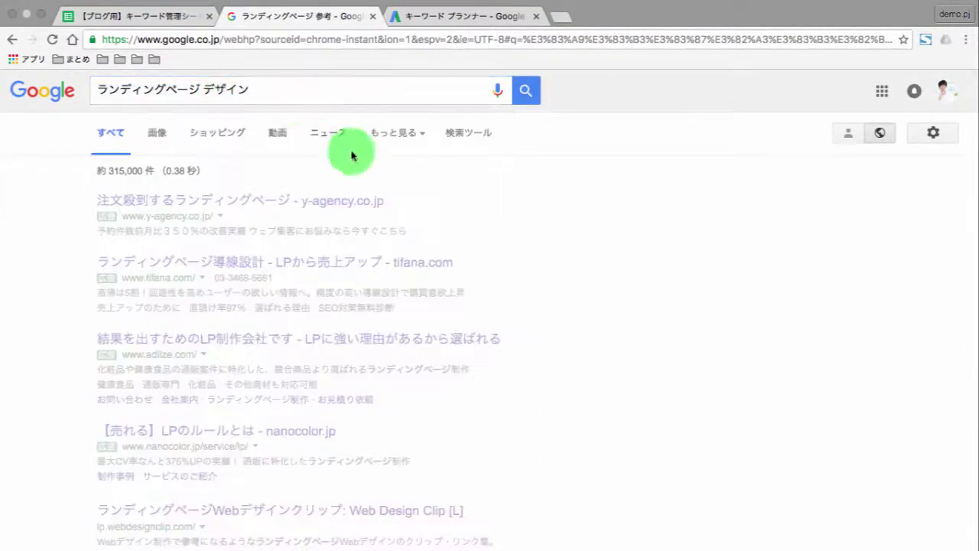
Step: Open the first five organic results, from Web Design Clip to free-web-hope.com, in new tabs and close the Keyword Planner
{"action": "scroll", "coordinate": [416, 328], "scroll_direction": "down", "scroll_amount": 5}
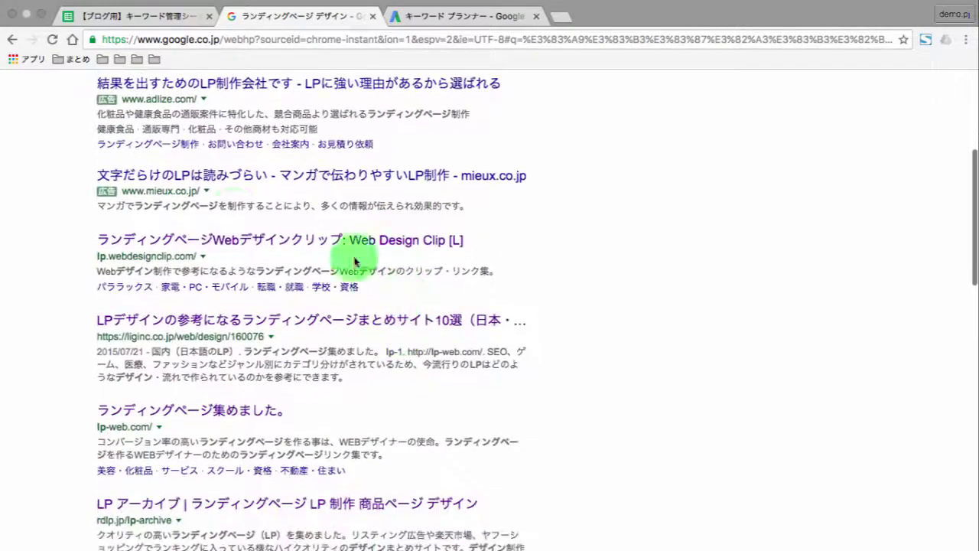
{"action": "left_click", "coordinate": [236, 243], "text": "super"}
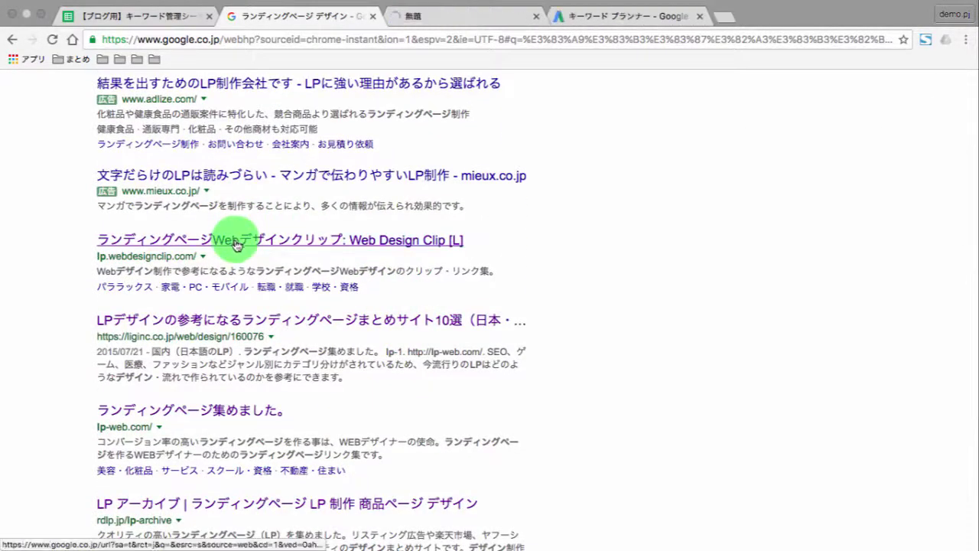
{"action": "left_click", "coordinate": [701, 17]}
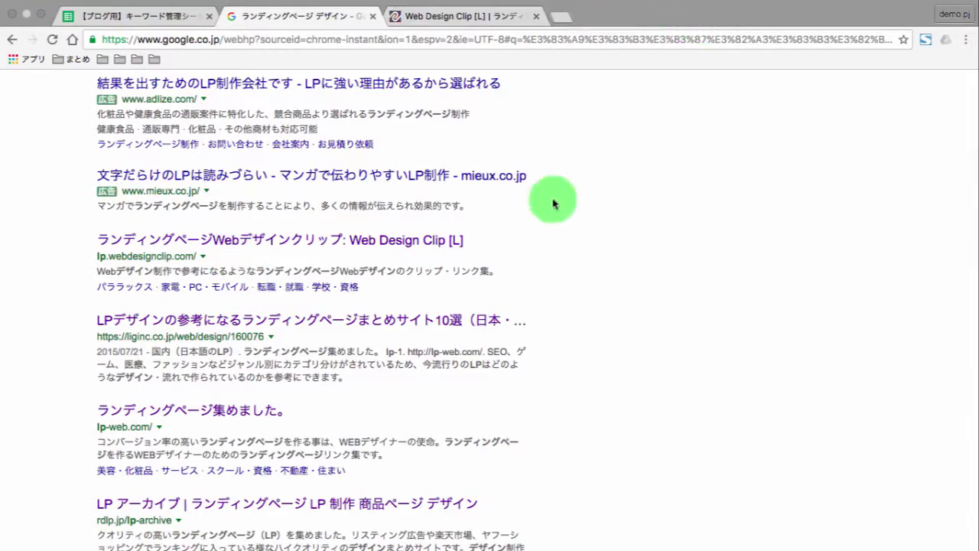
{"action": "left_click", "coordinate": [289, 330], "text": "super"}
{"action": "left_click", "coordinate": [284, 407], "text": "super"}
{"action": "scroll", "coordinate": [215, 414], "scroll_direction": "down", "scroll_amount": 3}
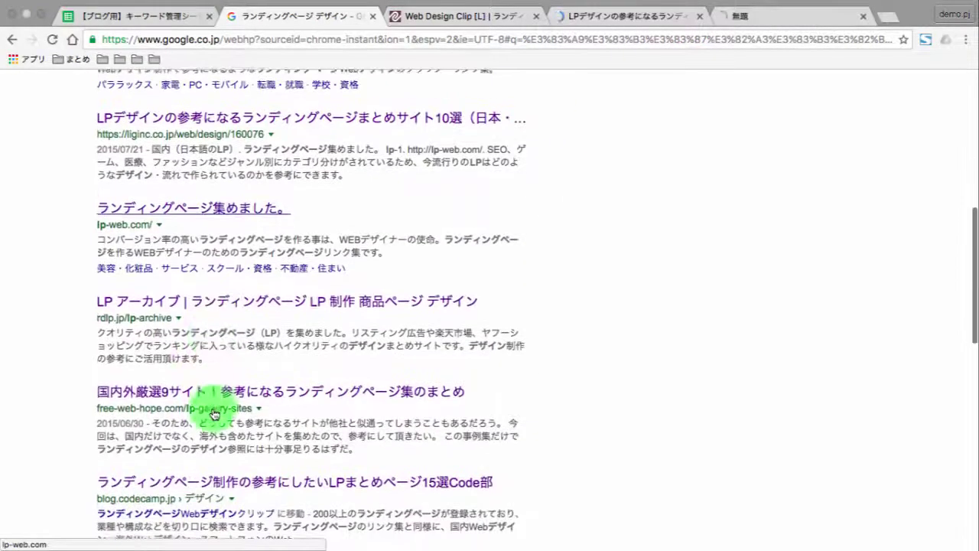
{"action": "left_click", "coordinate": [207, 306], "text": "super"}
{"action": "left_click", "coordinate": [205, 395], "text": "super"}
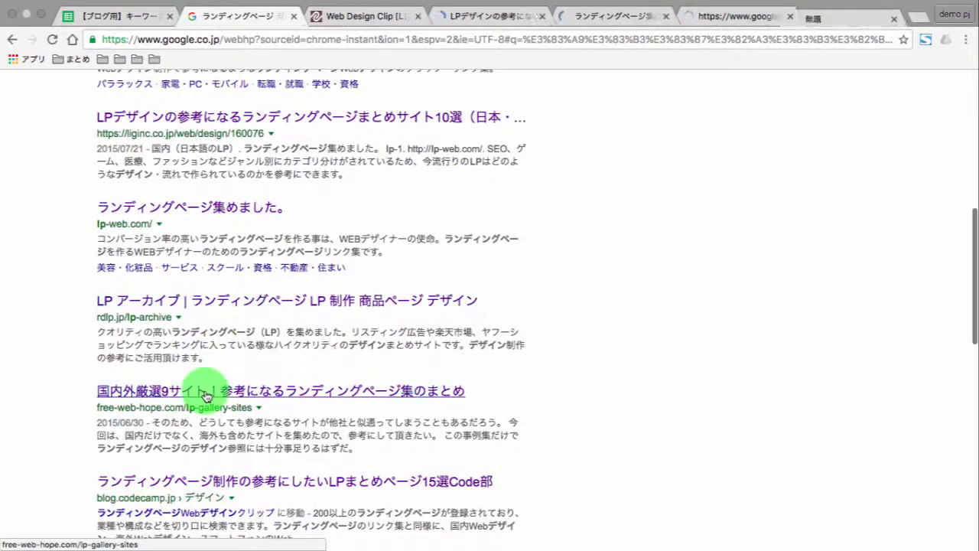
Step: Open the remaining organic results, from blog.codecamp.jp through web60.co.jp to project-lc.co.jp, in new tabs
{"action": "scroll", "coordinate": [205, 395], "scroll_direction": "down", "scroll_amount": 2}
{"action": "left_click", "coordinate": [202, 325], "text": "super"}
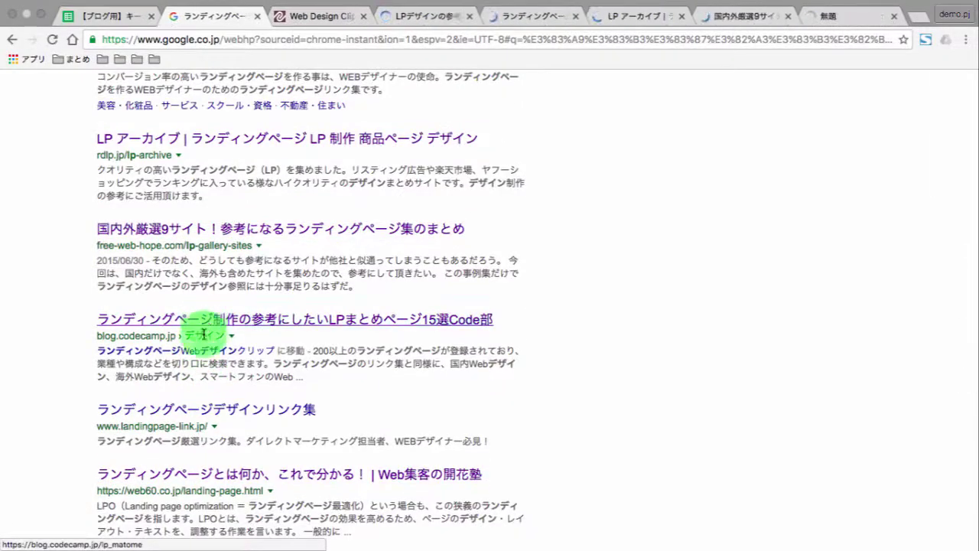
{"action": "scroll", "coordinate": [201, 372], "scroll_direction": "down", "scroll_amount": 2}
{"action": "left_click", "coordinate": [207, 308], "text": "super"}
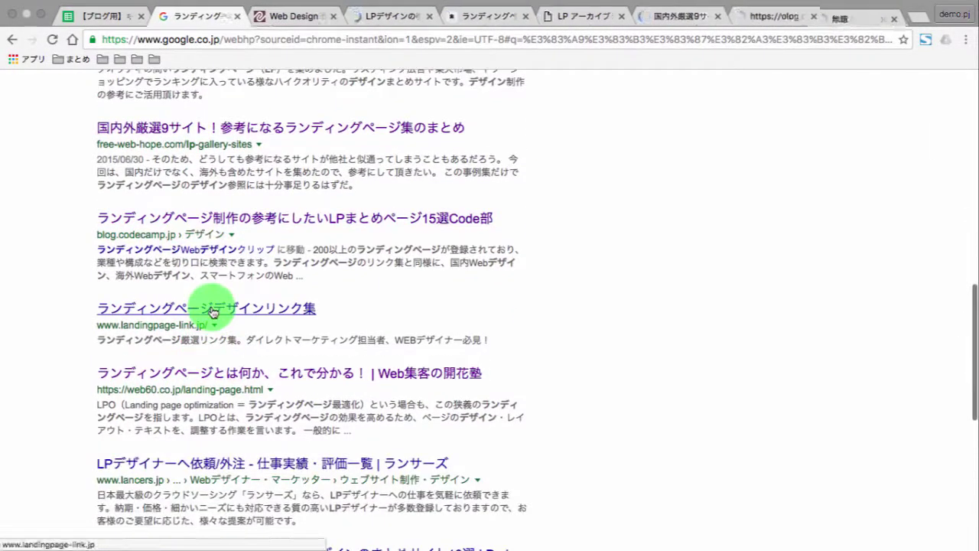
{"action": "left_click", "coordinate": [215, 370], "text": "super"}
{"action": "scroll", "coordinate": [213, 359], "scroll_direction": "down", "scroll_amount": 2}
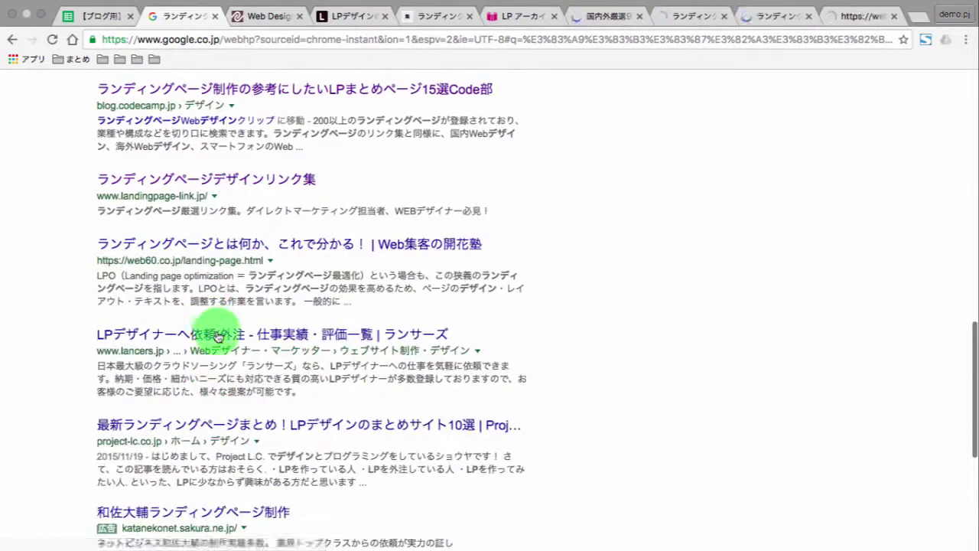
{"action": "left_click", "coordinate": [218, 337], "text": "super"}
{"action": "left_click", "coordinate": [211, 427], "text": "super"}
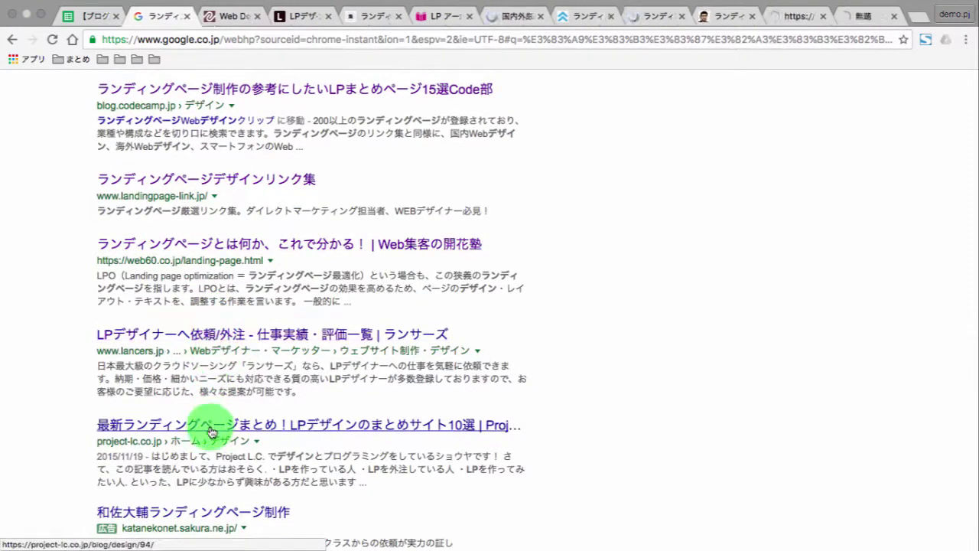
{"action": "scroll", "coordinate": [459, 385], "scroll_direction": "down", "scroll_amount": 1}
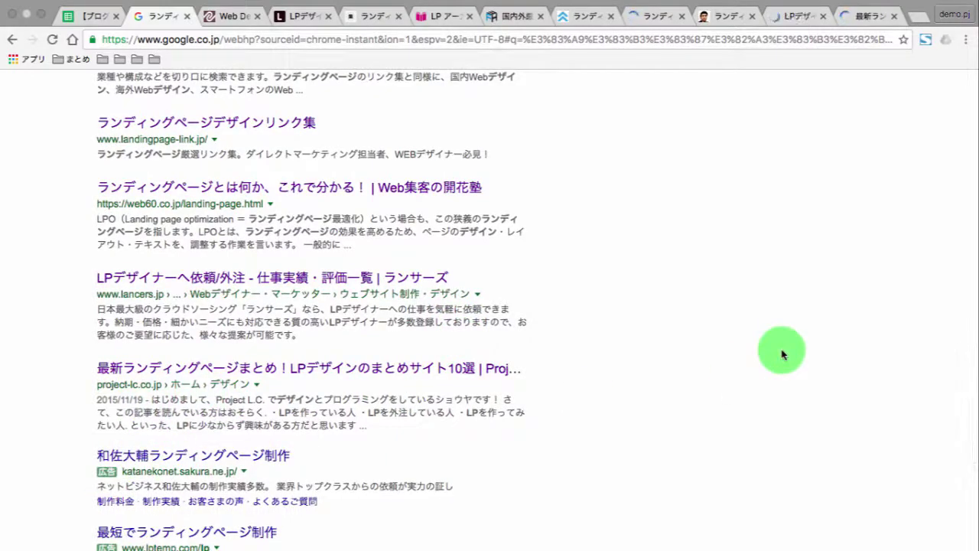
Step: Check the opened Web Design Clip page against the rival sites and close it
{"action": "scroll", "coordinate": [783, 354], "scroll_direction": "up", "scroll_amount": 12}
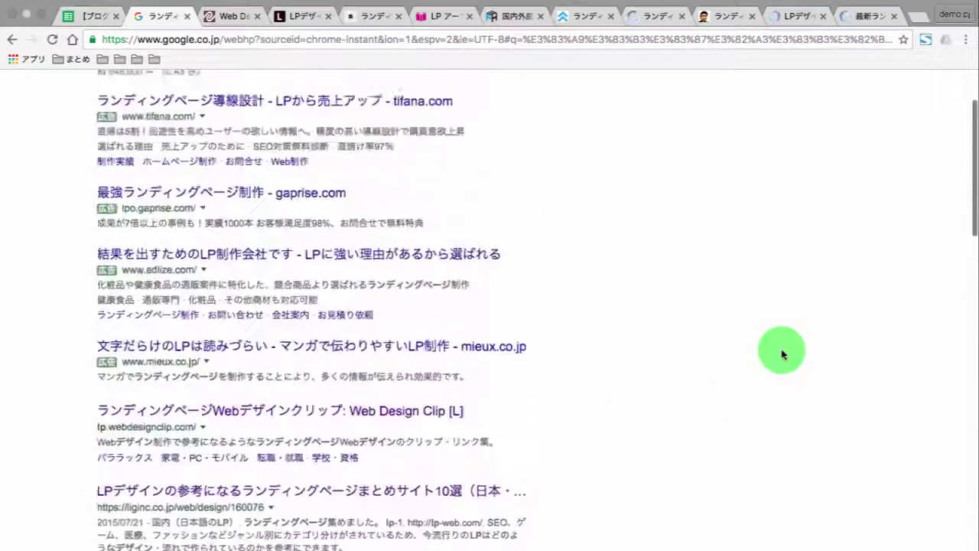
{"action": "key", "text": "ctrl+Tab"}
{"action": "key", "text": "ctrl+Tab"}
{"action": "key", "text": "ctrl+shift+Tab"}
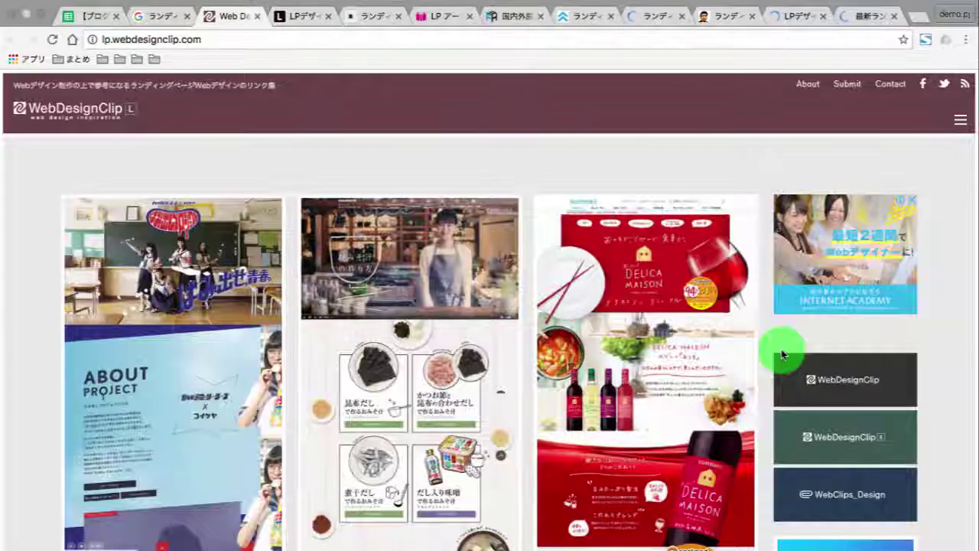
{"action": "key", "text": "ctrl+w"}
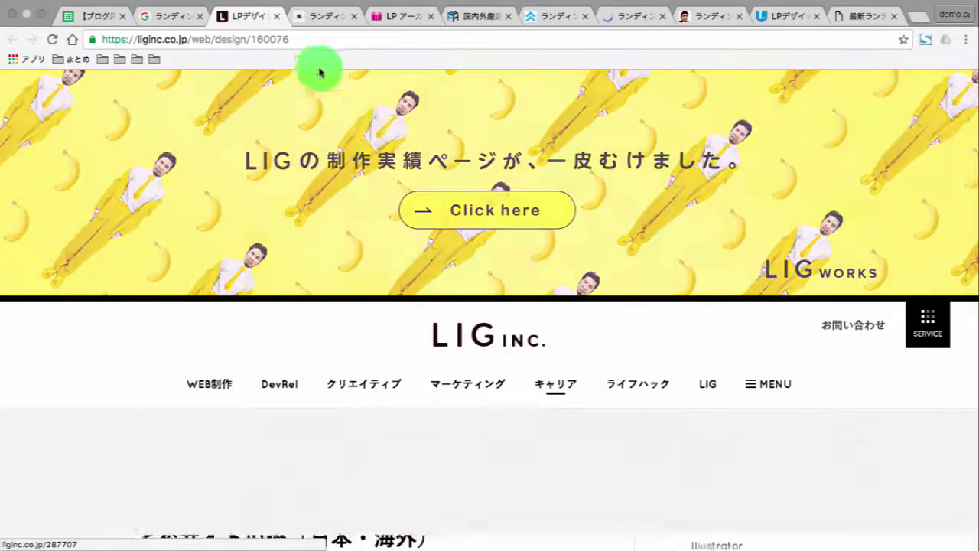
Step: Copy the liginc.co.jp article's URL into cell J5 of the spreadsheet and enter its rank, 2, in cell D5
{"action": "left_click", "coordinate": [303, 47]}
{"action": "key", "text": "ctrl+shift+Tab"}
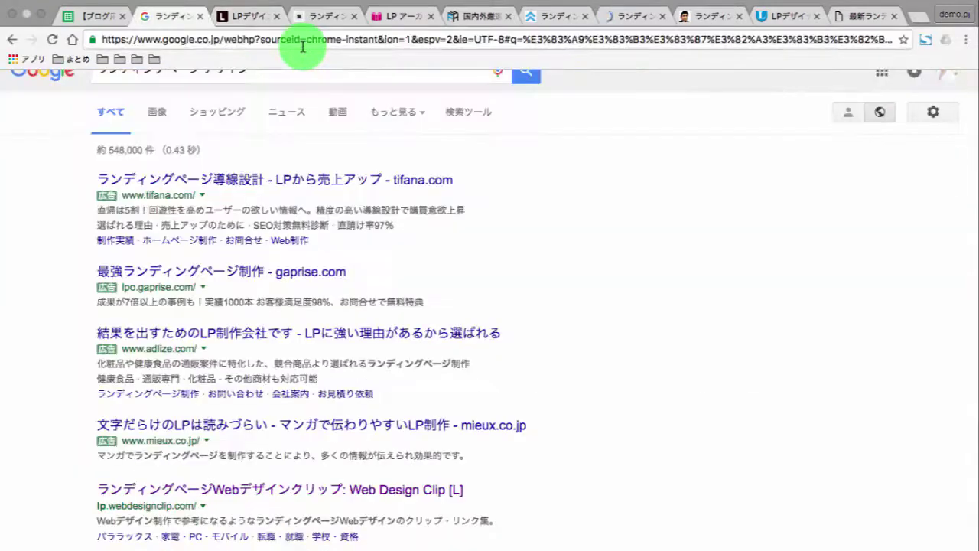
{"action": "key", "text": "ctrl+shift+Tab"}
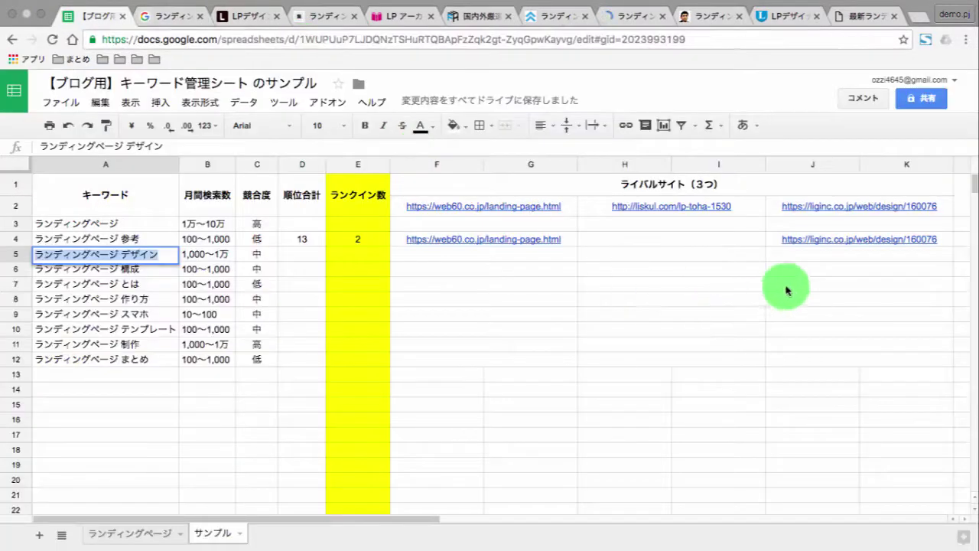
{"action": "double_click", "coordinate": [812, 257]}
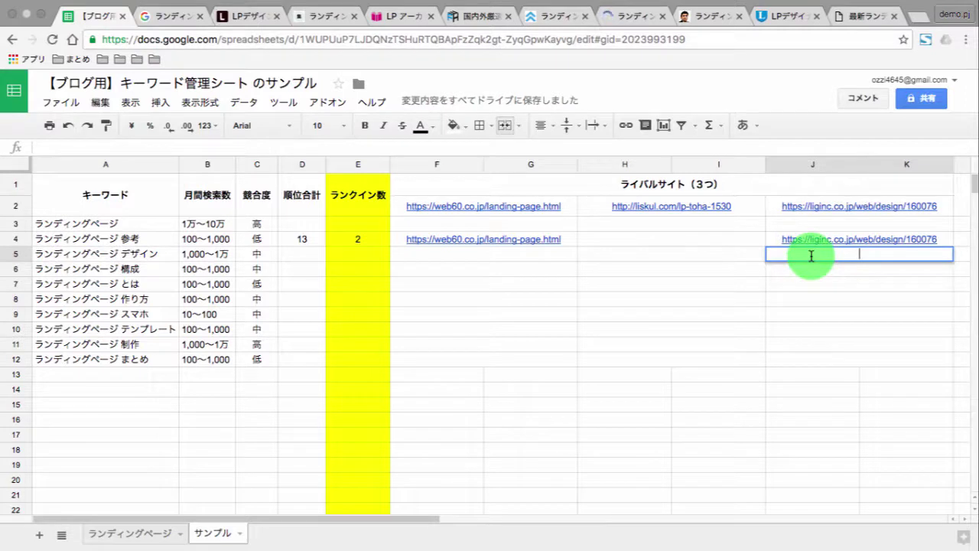
{"action": "key", "text": "Return"}
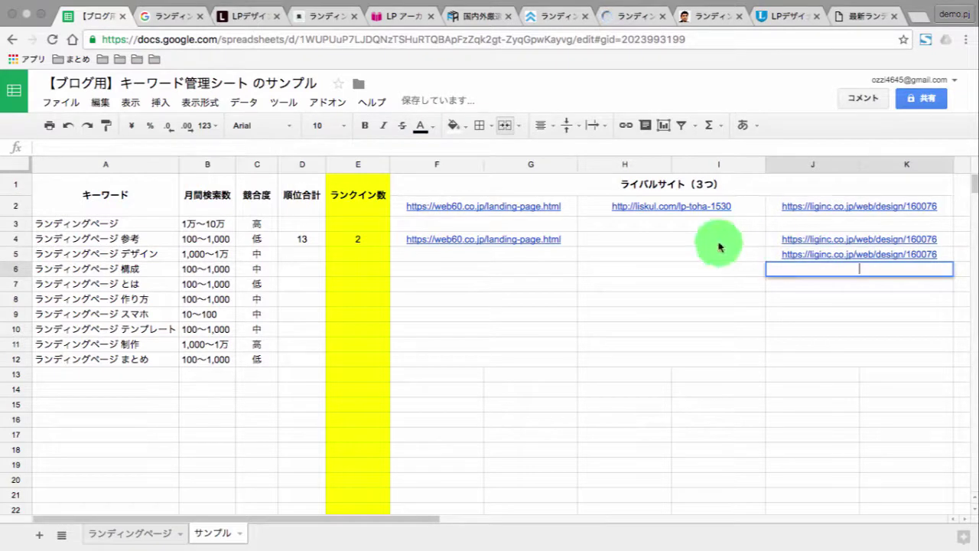
{"action": "left_click", "coordinate": [304, 255]}
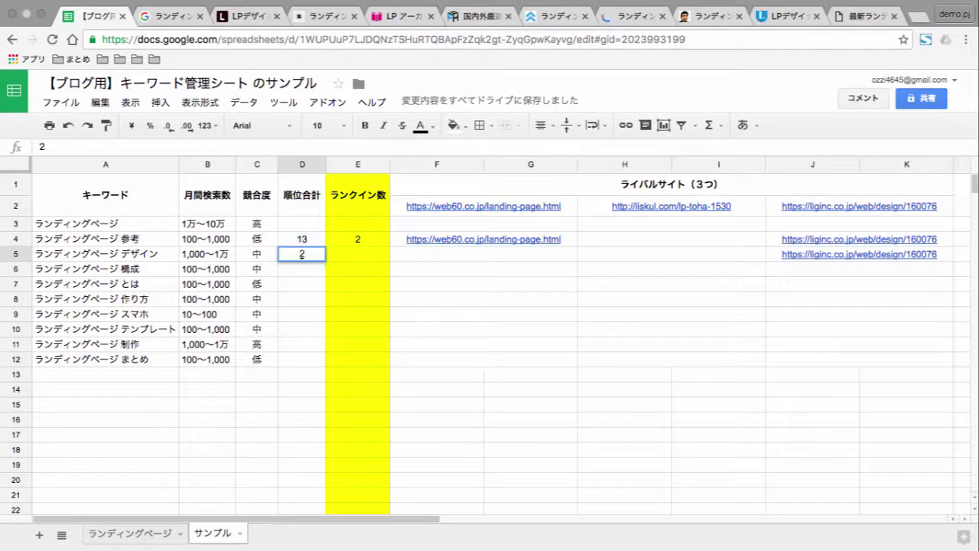
Step: Go through the opened result pages after liginc.co.jp in ranking order, looking for another listed rival site
{"action": "left_click", "coordinate": [245, 16]}
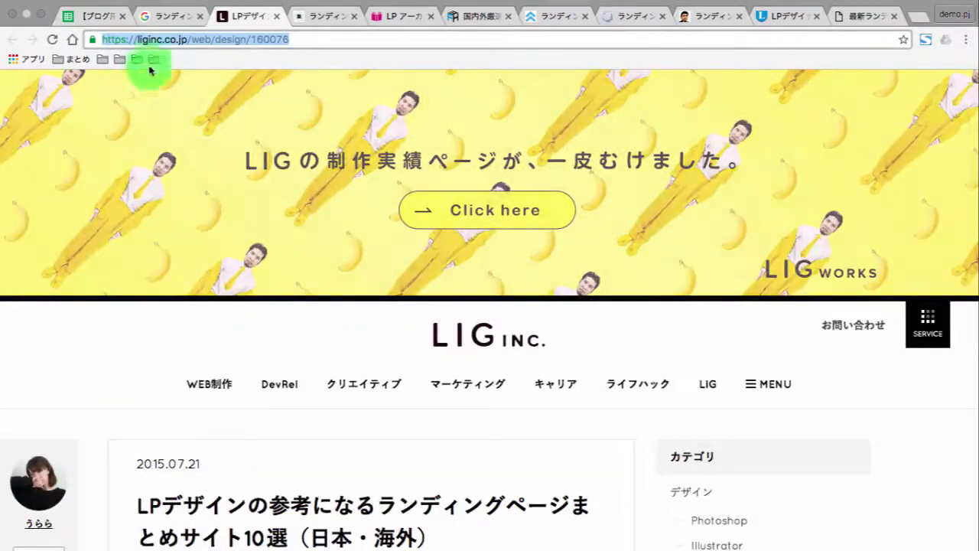
{"action": "left_click", "coordinate": [312, 44]}
{"action": "key", "text": "ctrl+Tab"}
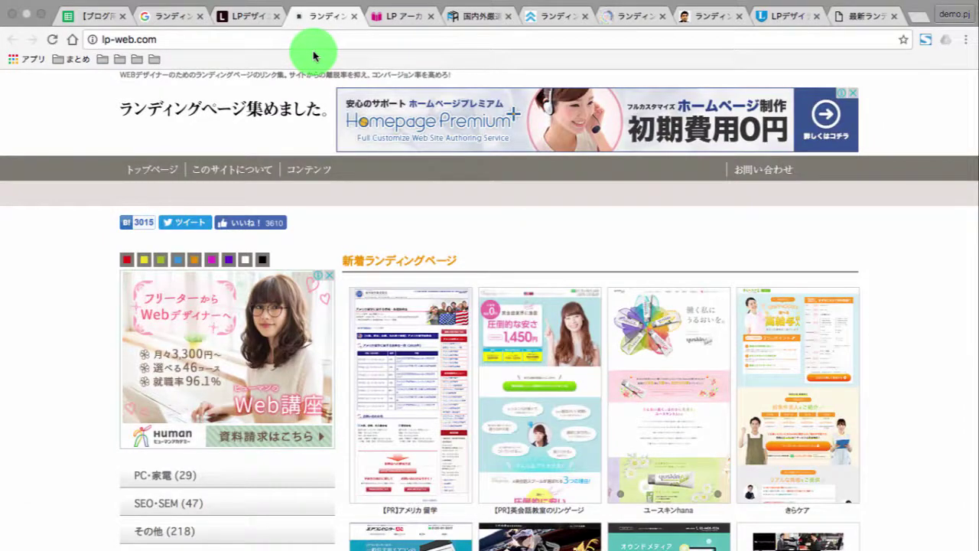
{"action": "key", "text": "ctrl+Tab"}
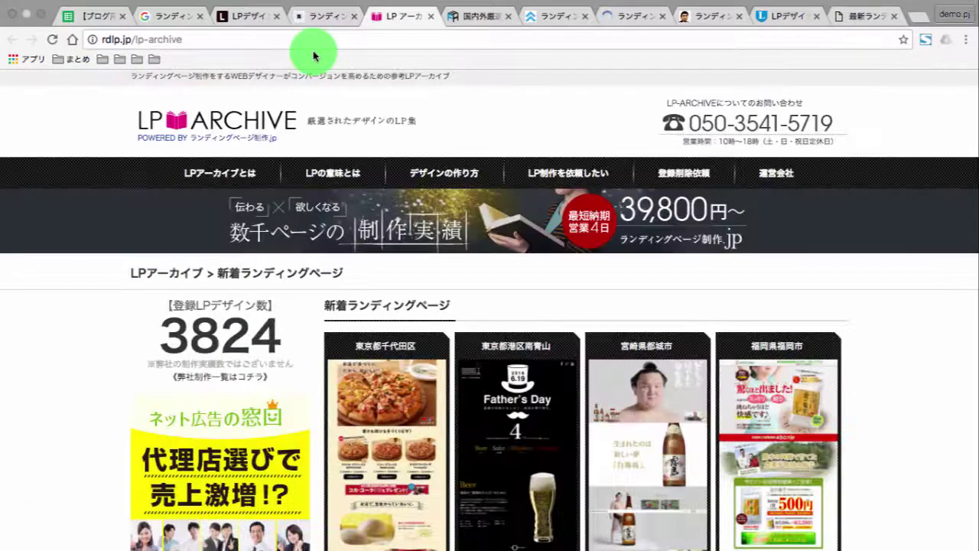
{"action": "key", "text": "ctrl+Tab"}
{"action": "key", "text": "ctrl+Tab"}
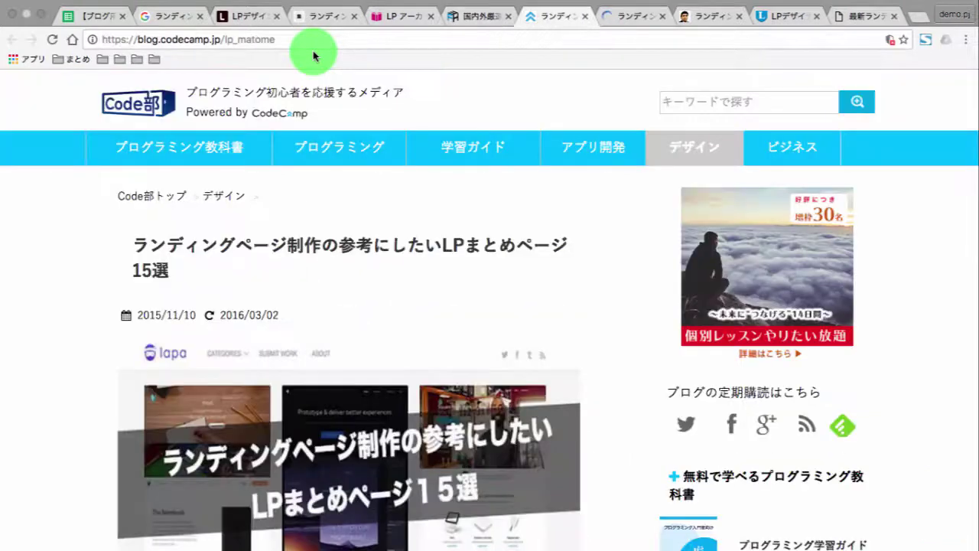
{"action": "key", "text": "ctrl+Tab"}
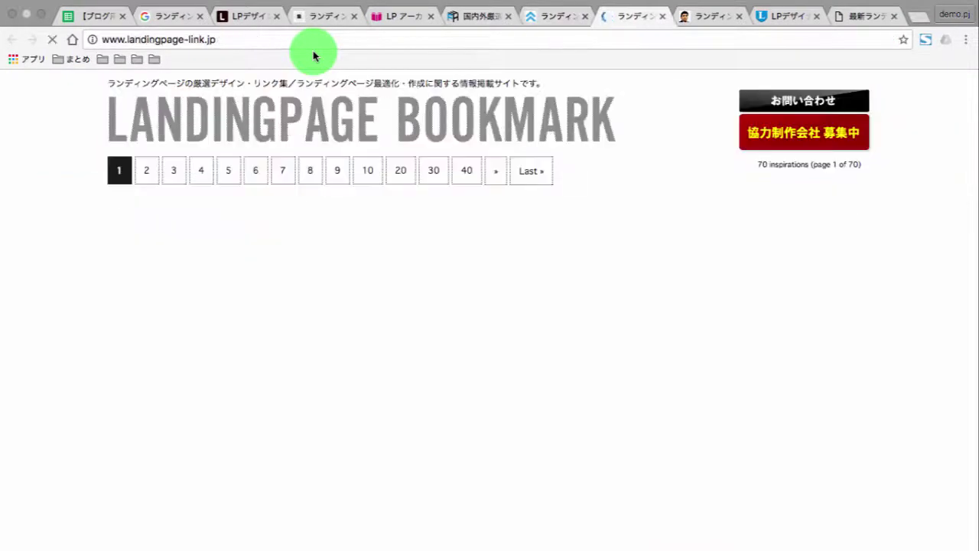
{"action": "key", "text": "ctrl+Tab"}
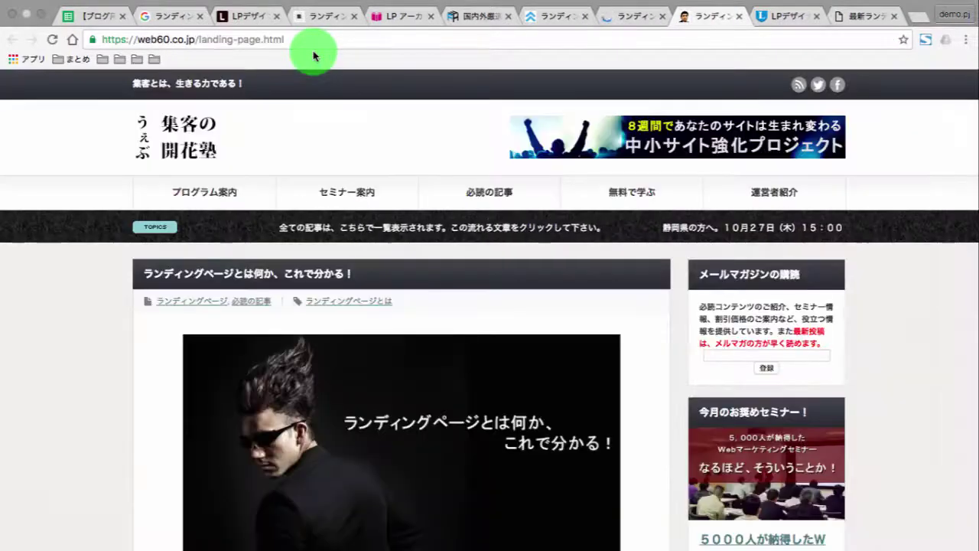
{"action": "left_click", "coordinate": [185, 42]}
{"action": "key", "text": "ctrl+c"}
{"action": "key", "text": "ctrl+shift+Tab"}
{"action": "key", "text": "ctrl+shift+Tab"}
{"action": "key", "text": "ctrl+shift+Tab"}
{"action": "key", "text": "ctrl+shift+Tab"}
{"action": "key", "text": "ctrl+shift+Tab"}
{"action": "key", "text": "ctrl+shift+Tab"}
{"action": "key", "text": "ctrl+shift+Tab"}
{"action": "key", "text": "ctrl+shift+Tab"}
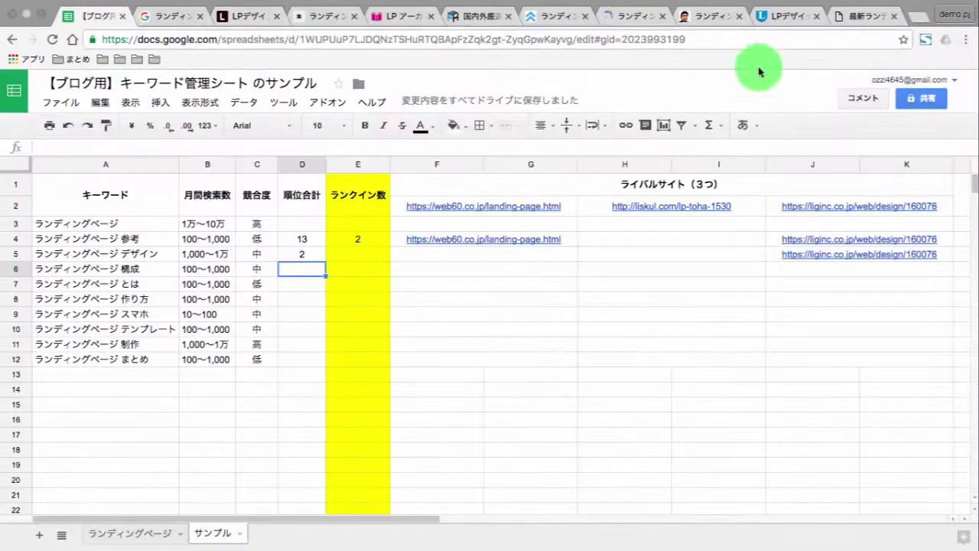
{"action": "left_click", "coordinate": [480, 254]}
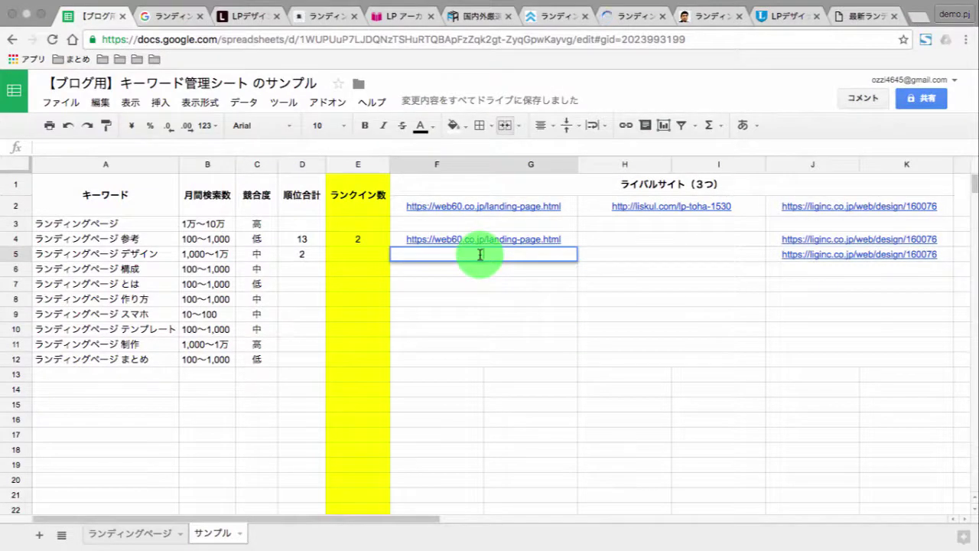
{"action": "key", "text": "ctrl+v"}
{"action": "key", "text": "Return"}
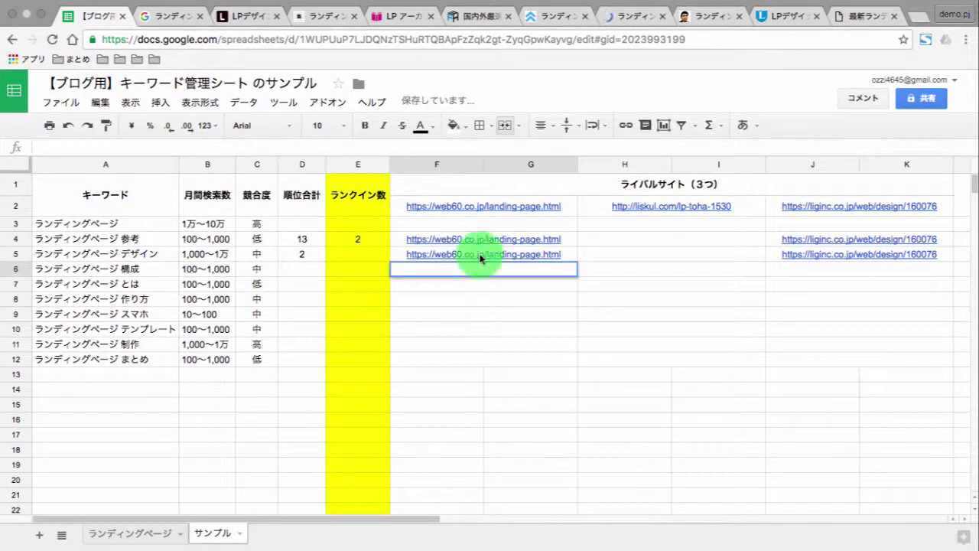
Step: Set the rank total for ランディングページ デザイン in cell D5 to 10 and return to the Google search results
{"action": "left_click", "coordinate": [313, 256]}
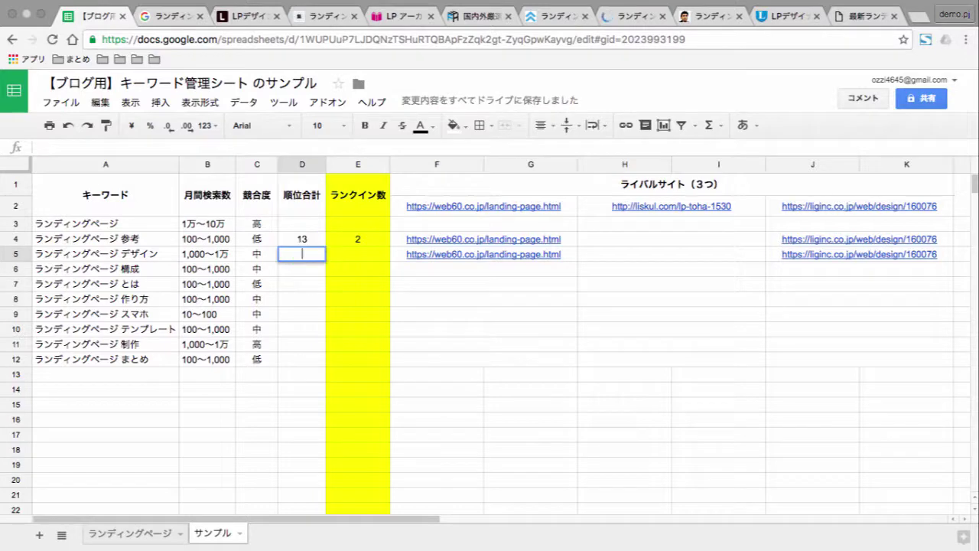
{"action": "type", "text": "10"}
{"action": "key", "text": "space"}
{"action": "key", "text": "space"}
{"action": "key", "text": "Up"}
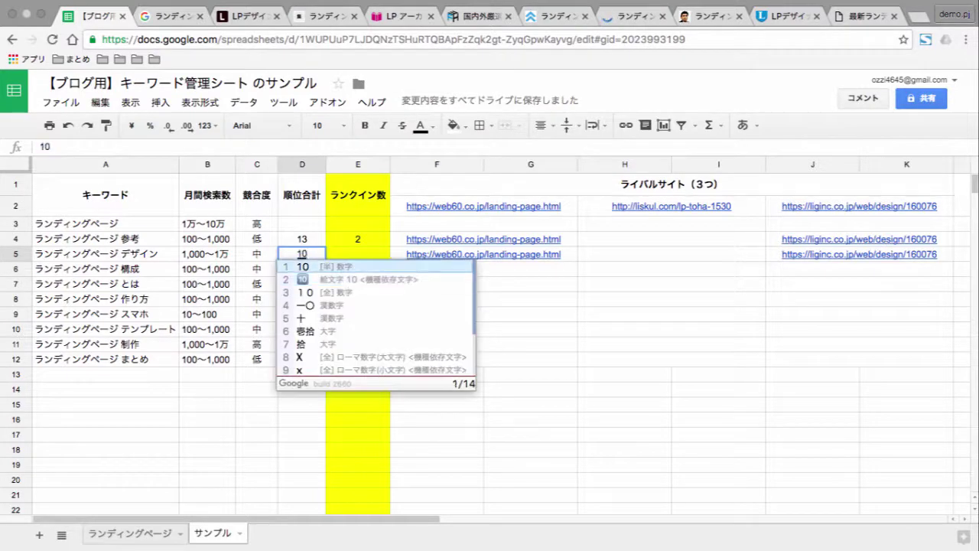
{"action": "key", "text": "Return"}
{"action": "key", "text": "ctrl+Tab"}
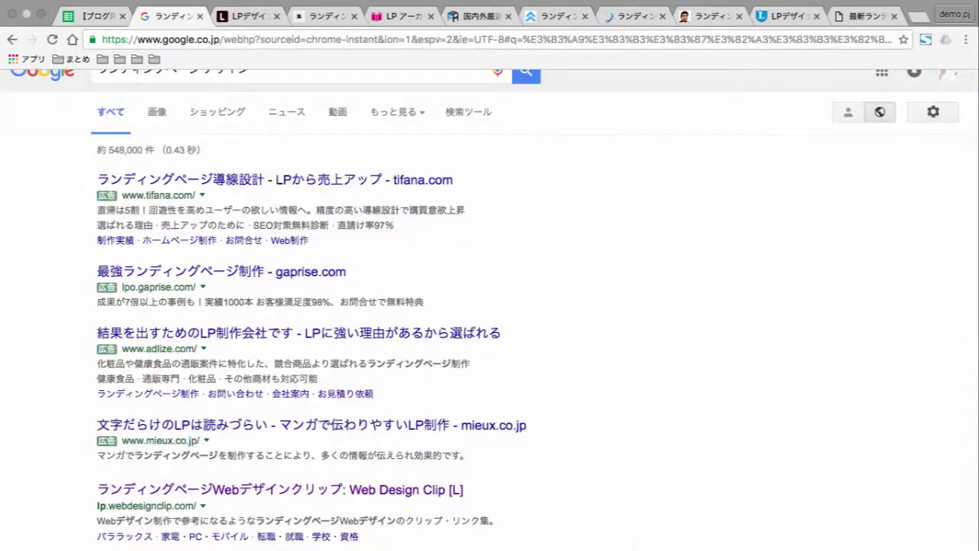
Step: Look through the opened result pages for ランディングページ デザイン once more, checking for listed rival sites
{"action": "key", "text": "ctrl+Tab"}
{"action": "key", "text": "ctrl+Tab"}
{"action": "key", "text": "ctrl+Tab"}
{"action": "key", "text": "ctrl+Tab"}
{"action": "key", "text": "ctrl+Tab"}
{"action": "key", "text": "ctrl+Tab"}
{"action": "key", "text": "ctrl+Tab"}
{"action": "key", "text": "ctrl+Tab"}
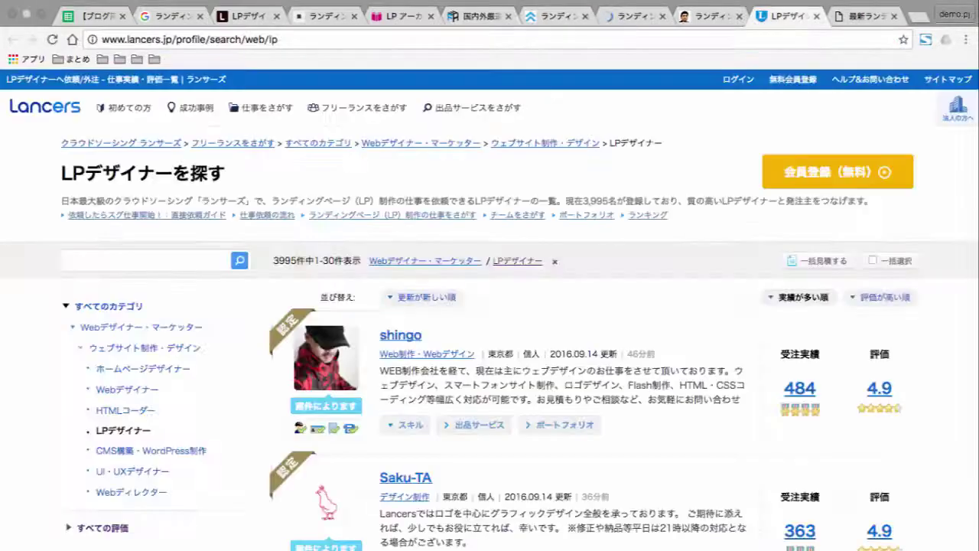
{"action": "key", "text": "ctrl+Tab"}
{"action": "key", "text": "ctrl+shift+Tab"}
{"action": "key", "text": "ctrl+shift+Tab"}
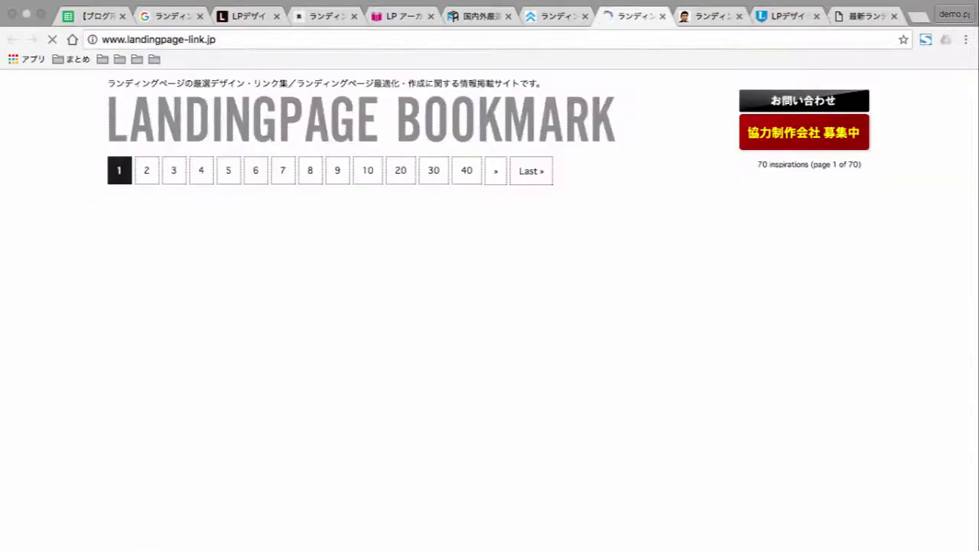
{"action": "key", "text": "ctrl+shift+Tab"}
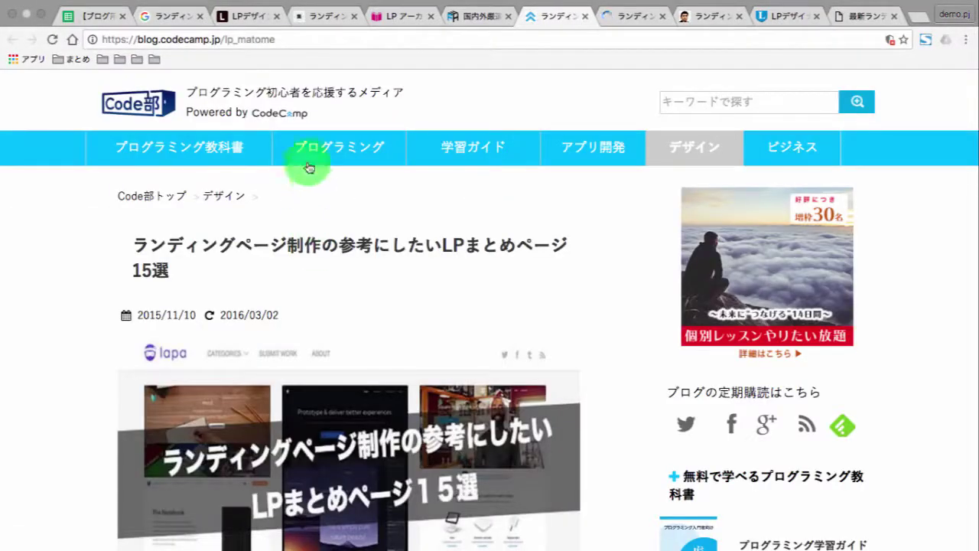
Step: Close all the opened result pages, keeping only the spreadsheet and the Google search results
{"action": "left_click", "coordinate": [277, 17]}
{"action": "left_click", "coordinate": [276, 17]}
{"action": "left_click", "coordinate": [276, 17]}
{"action": "left_click", "coordinate": [276, 17]}
{"action": "left_click", "coordinate": [276, 16]}
{"action": "left_click", "coordinate": [276, 16]}
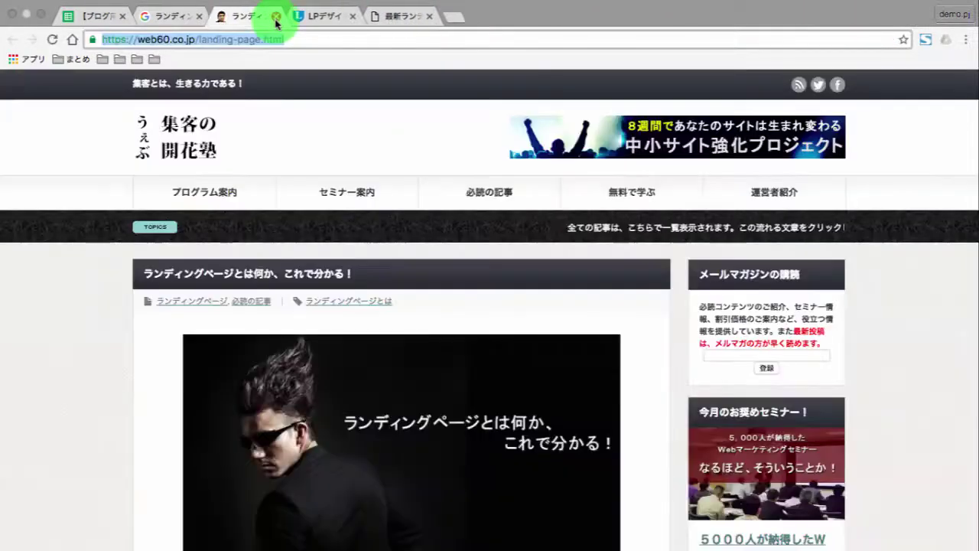
{"action": "left_click", "coordinate": [276, 17]}
{"action": "left_click", "coordinate": [276, 17]}
{"action": "left_click", "coordinate": [276, 16]}
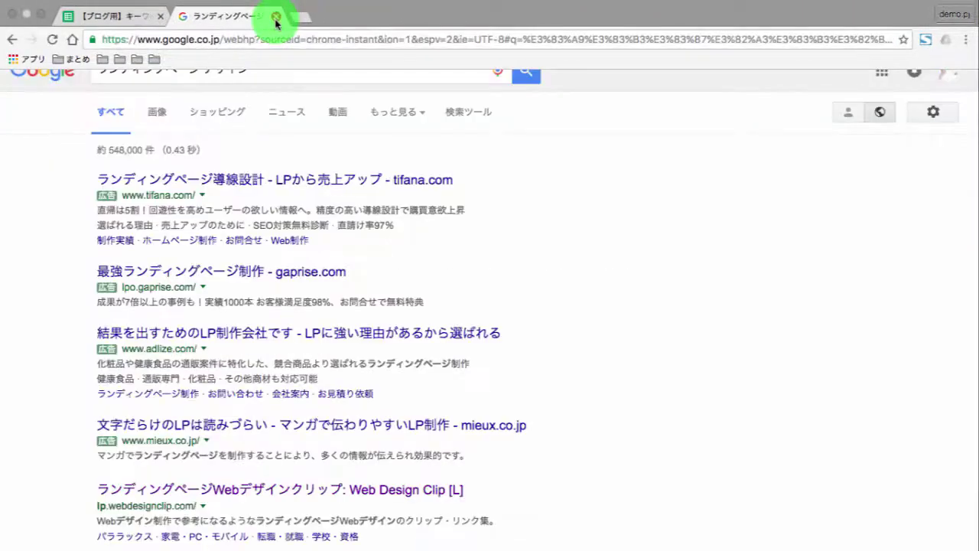
Step: Enter 2 as the ranked-site count for ランディングページ デザイン in cell E5 of the spreadsheet
{"action": "left_click", "coordinate": [276, 16]}
{"action": "left_click", "coordinate": [347, 253]}
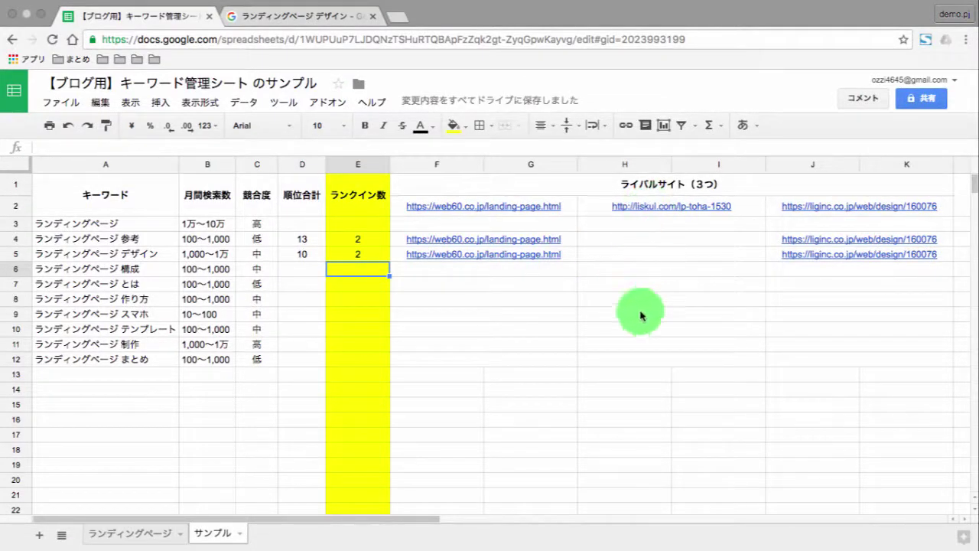
Step: Copy the keyword ランディングページ 構成 from cell A6 and search Google for it in place of the previous query
{"action": "double_click", "coordinate": [138, 265]}
{"action": "key", "text": "ctrl+c"}
{"action": "key", "text": "ctrl+Tab"}
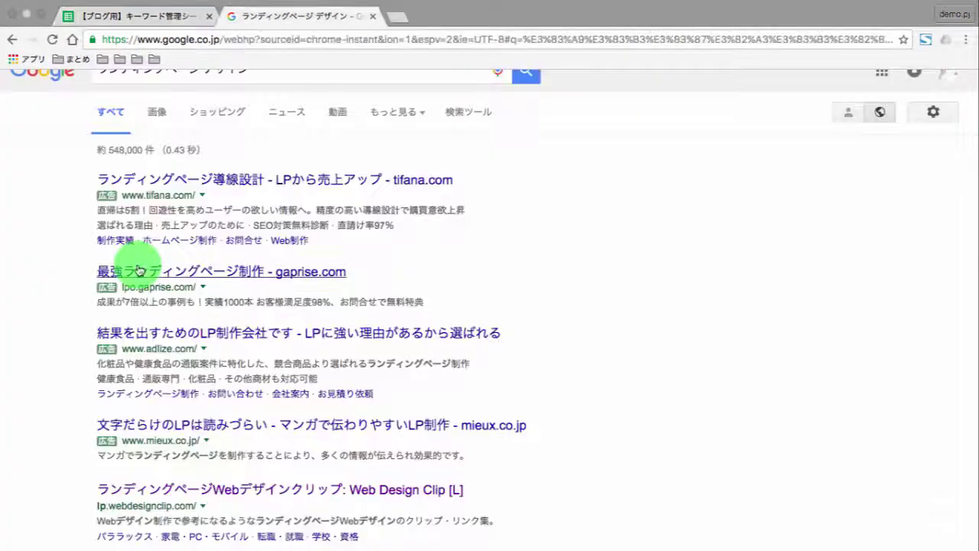
{"action": "scroll", "coordinate": [153, 273], "scroll_direction": "up", "scroll_amount": 2}
{"action": "double_click", "coordinate": [292, 86]}
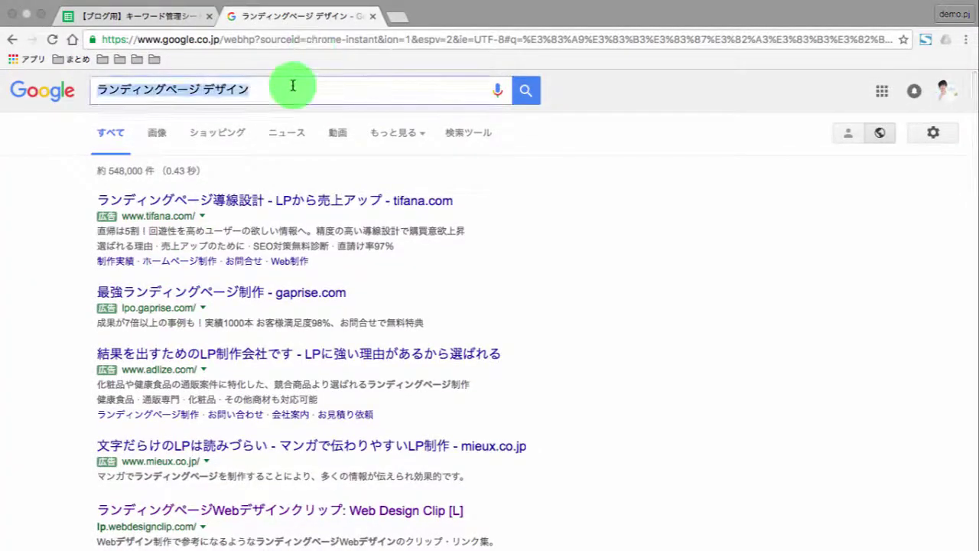
{"action": "key", "text": "ctrl+v"}
{"action": "key", "text": "Return"}
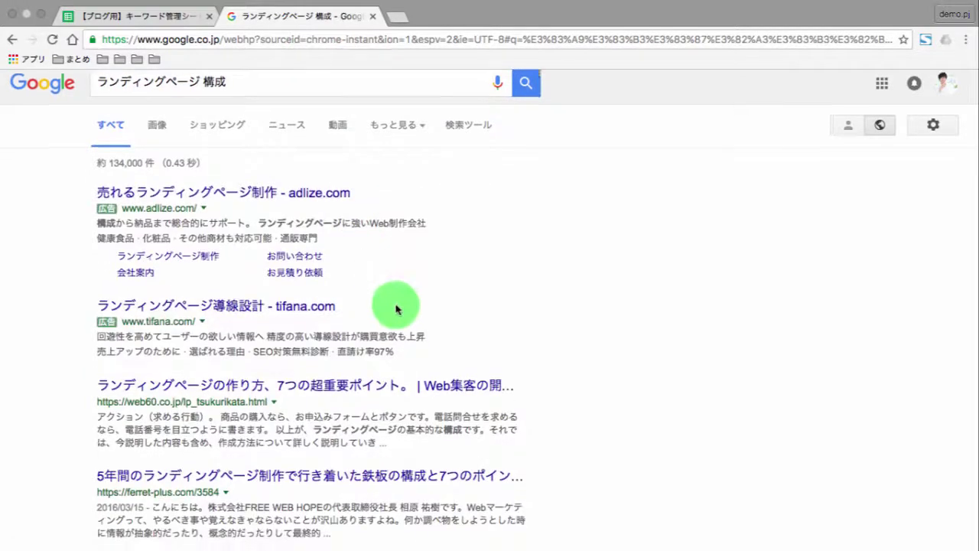
Step: Open the first five organic results, from web60.co.jp through seolaboratory.jp, each in a new background tab
{"action": "scroll", "coordinate": [395, 307], "scroll_direction": "down", "scroll_amount": 4}
{"action": "scroll", "coordinate": [390, 302], "scroll_direction": "up", "scroll_amount": 2}
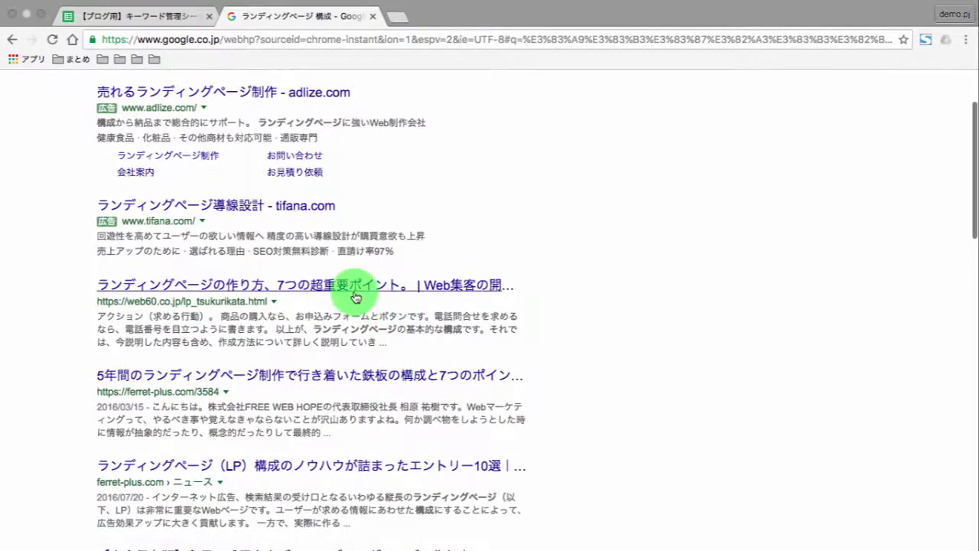
{"action": "left_click", "coordinate": [356, 295], "text": "super"}
{"action": "left_click", "coordinate": [330, 379], "text": "super"}
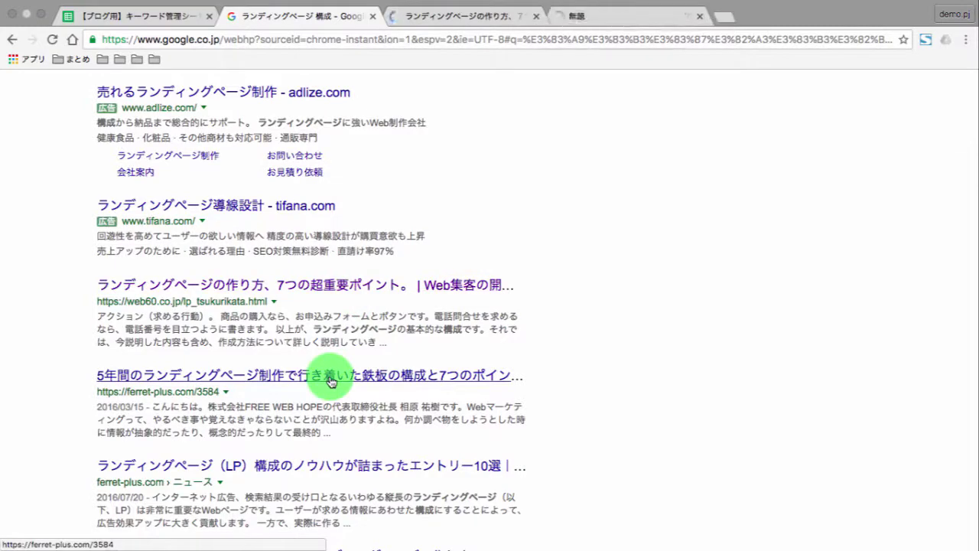
{"action": "left_click", "coordinate": [309, 465], "text": "super"}
{"action": "scroll", "coordinate": [307, 465], "scroll_direction": "down", "scroll_amount": 5}
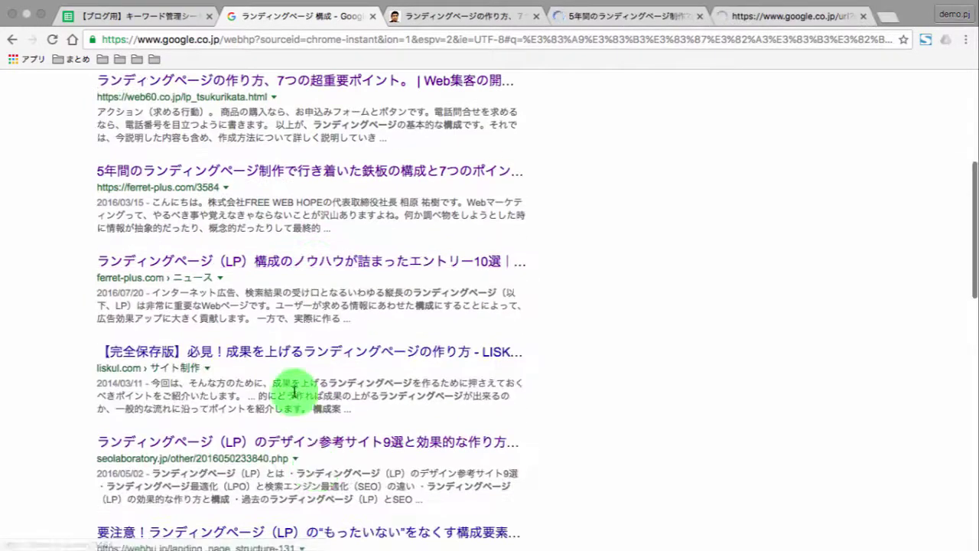
{"action": "left_click", "coordinate": [277, 354], "text": "super"}
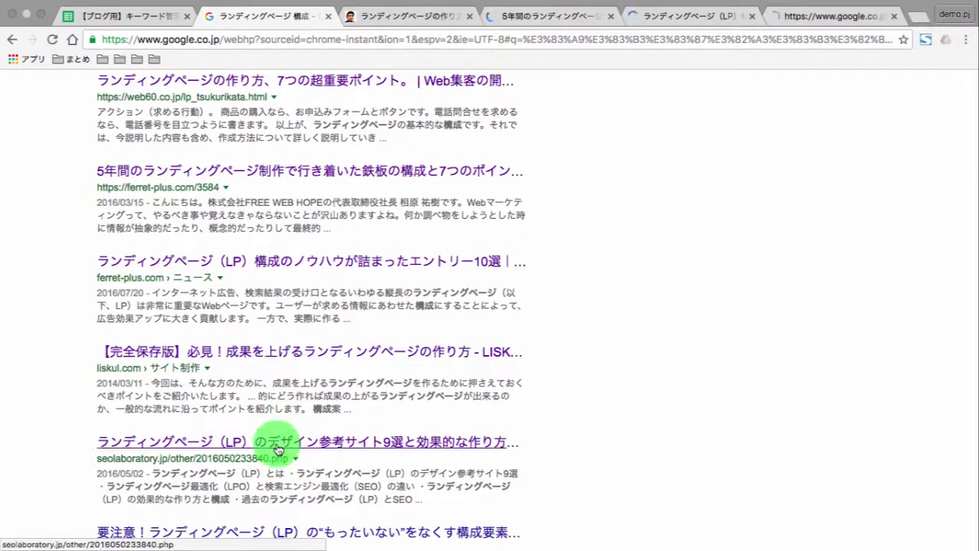
{"action": "left_click", "coordinate": [278, 449], "text": "super"}
Step: Open the webbu.jp, bazubu.com, nandemo-nobiru.com and landing-inclover.com results in new background tabs as well
{"action": "scroll", "coordinate": [275, 449], "scroll_direction": "down", "scroll_amount": 6}
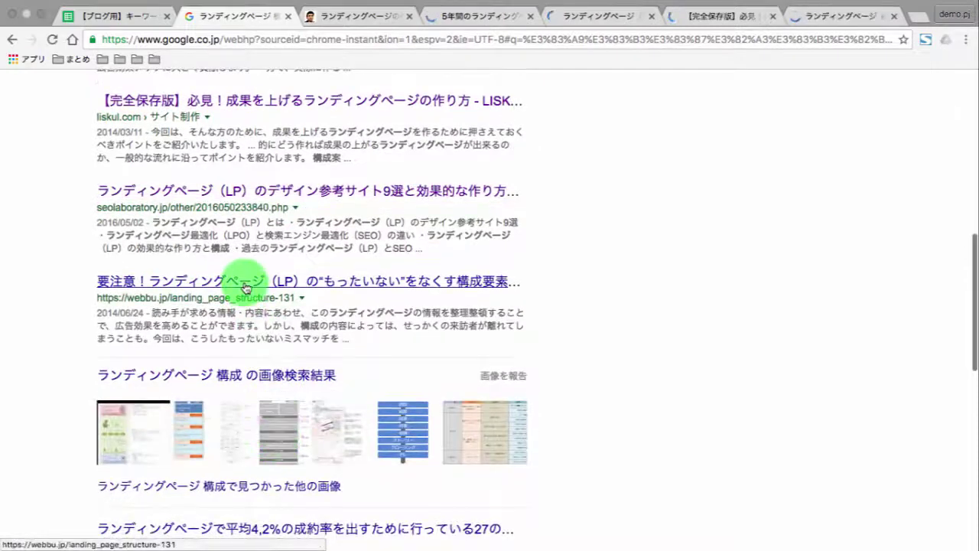
{"action": "left_click", "coordinate": [245, 285], "text": "super"}
{"action": "scroll", "coordinate": [245, 287], "scroll_direction": "down", "scroll_amount": 4}
{"action": "left_click", "coordinate": [237, 383], "text": "super"}
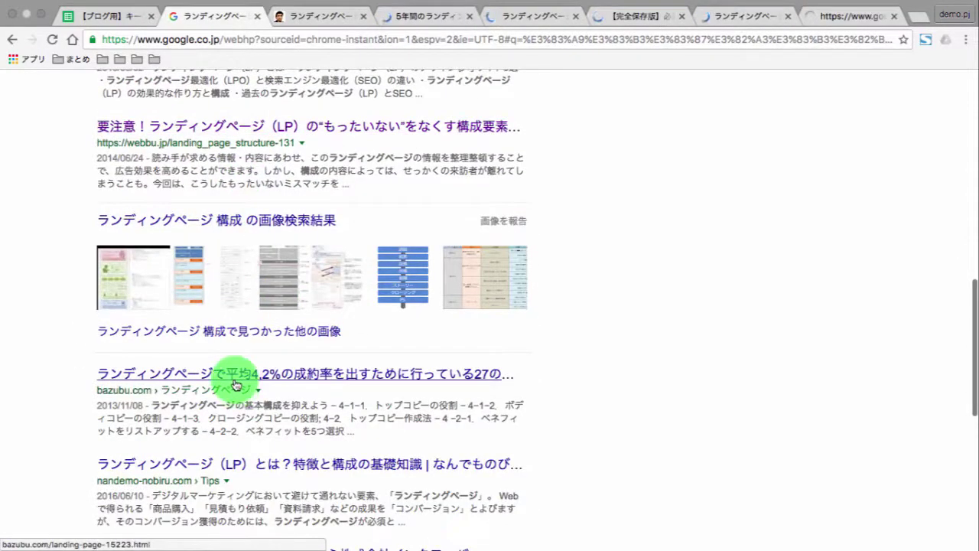
{"action": "scroll", "coordinate": [233, 368], "scroll_direction": "down", "scroll_amount": 5}
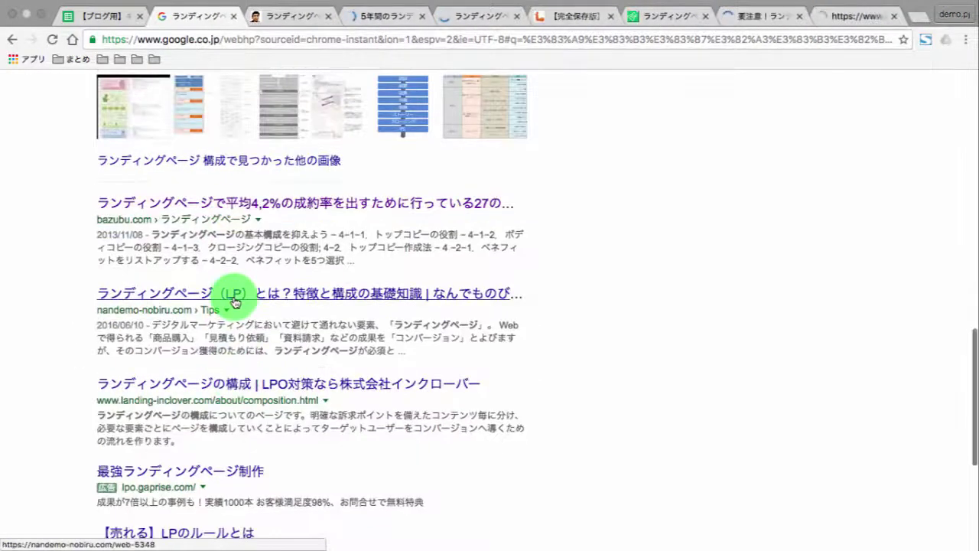
{"action": "left_click", "coordinate": [236, 305], "text": "super"}
{"action": "left_click", "coordinate": [231, 387], "text": "super"}
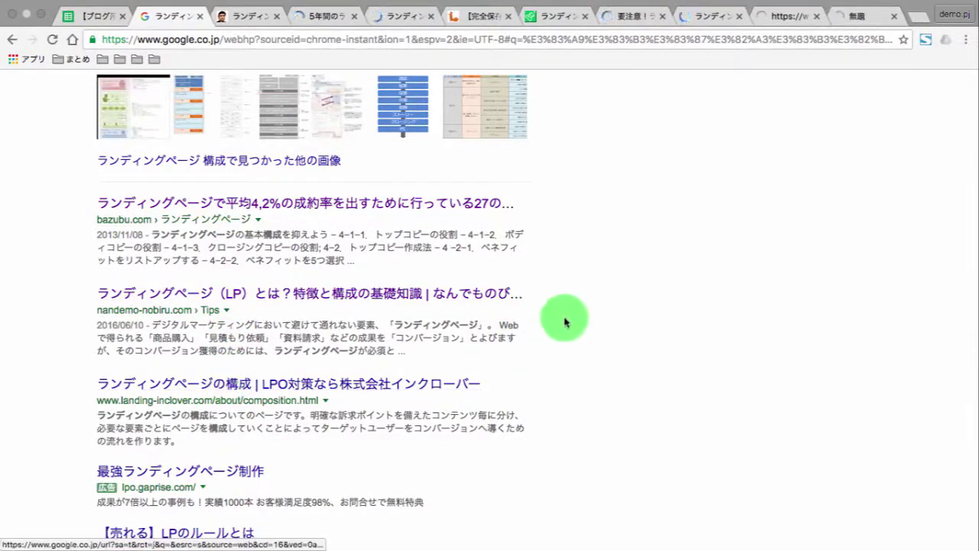
{"action": "key", "text": "ctrl+Tab"}
{"action": "key", "text": "ctrl+Tab"}
{"action": "key", "text": "ctrl+shift+Tab"}
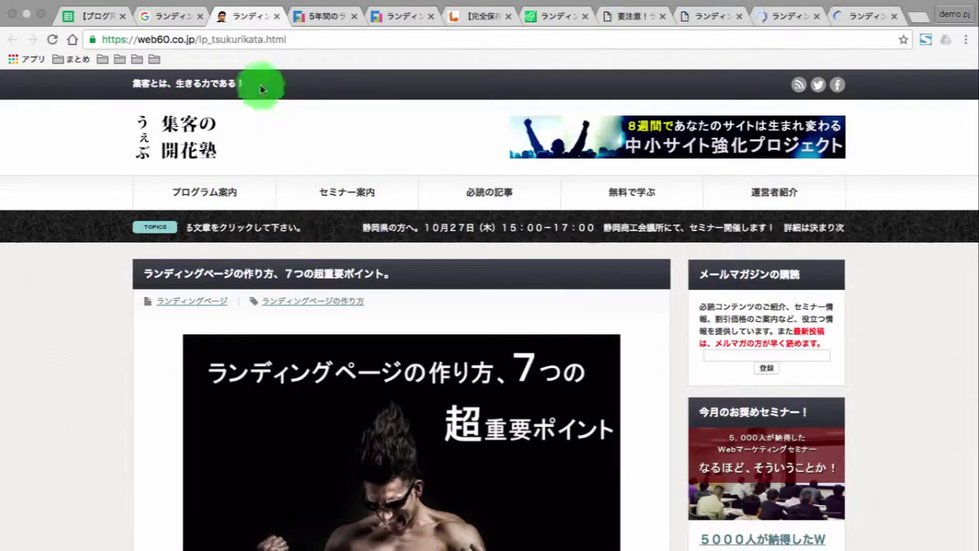
{"action": "left_click", "coordinate": [245, 41]}
{"action": "key", "text": "ctrl+shift+Tab"}
{"action": "key", "text": "ctrl+shift+Tab"}
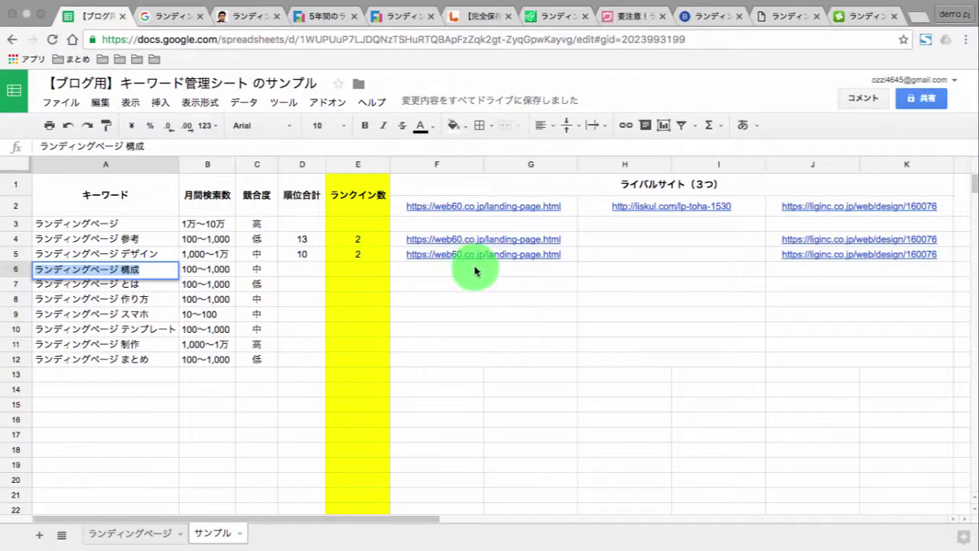
{"action": "double_click", "coordinate": [474, 268]}
{"action": "key", "text": "Return"}
Step: Enter the web60.co.jp article's rank, 1, in cell D6 for ランディングページ 構成
{"action": "key", "text": "Left"}
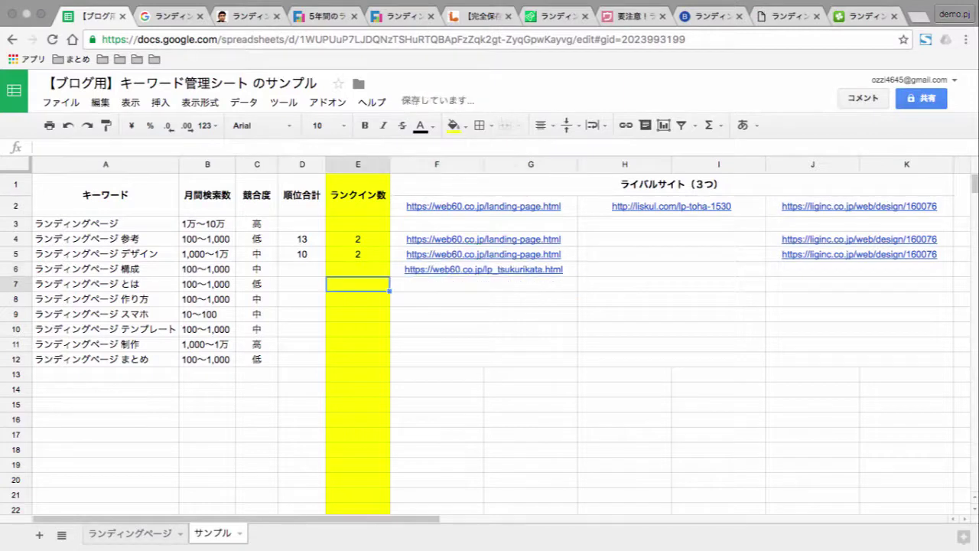
{"action": "key", "text": "Left"}
{"action": "type", "text": "1"}
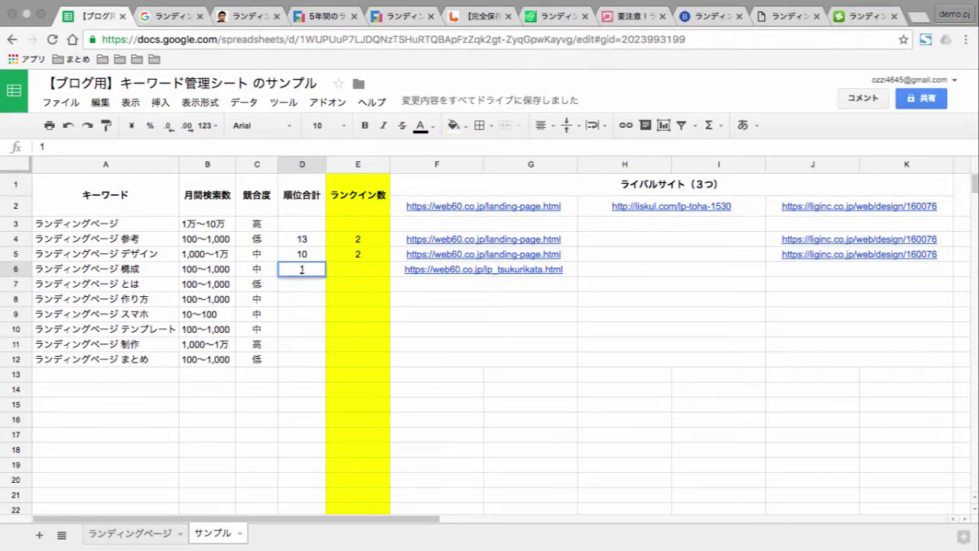
{"action": "key", "text": "Return"}
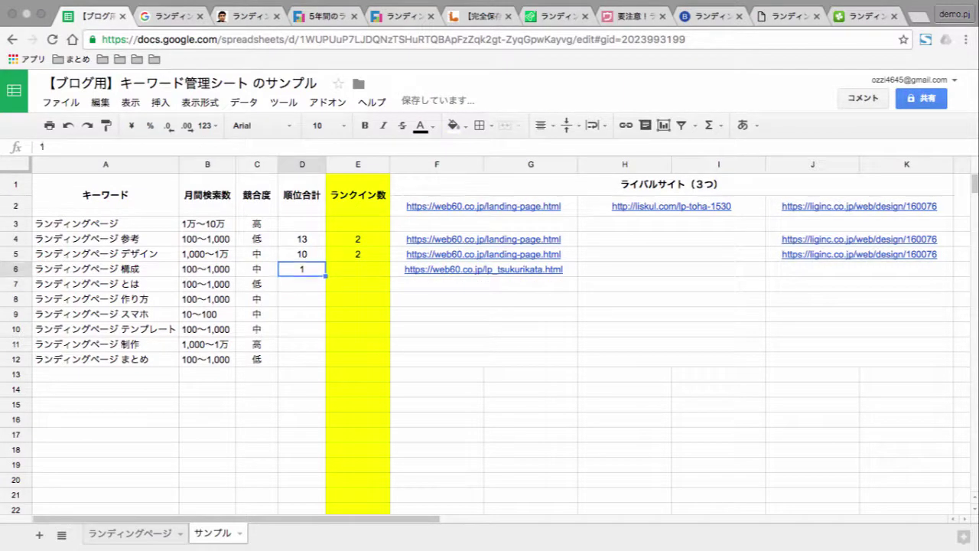
{"action": "left_click", "coordinate": [302, 238]}
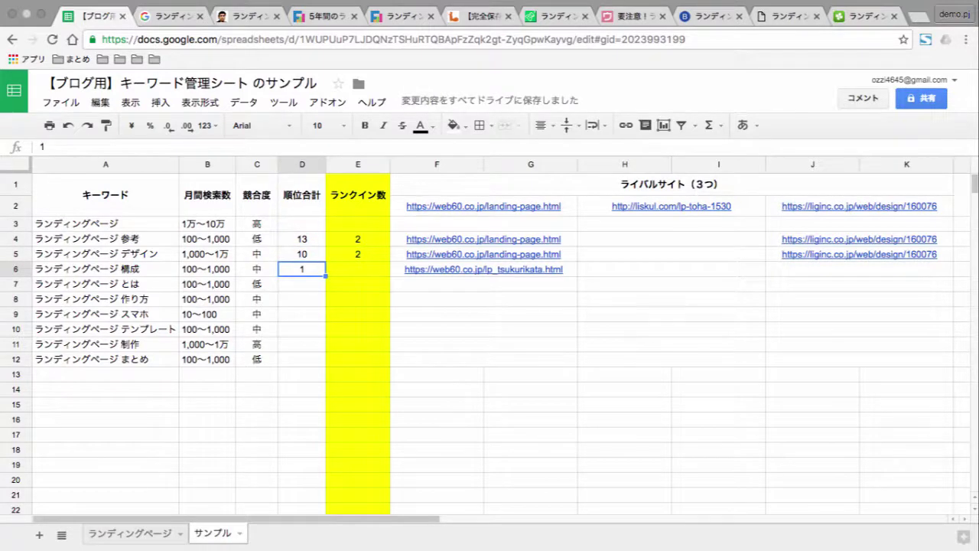
Step: Go through the opened result pages in ranking order to the liskul.com article and copy its URL
{"action": "key", "text": "ctrl+Tab"}
{"action": "key", "text": "ctrl+Tab"}
{"action": "key", "text": "ctrl+Tab"}
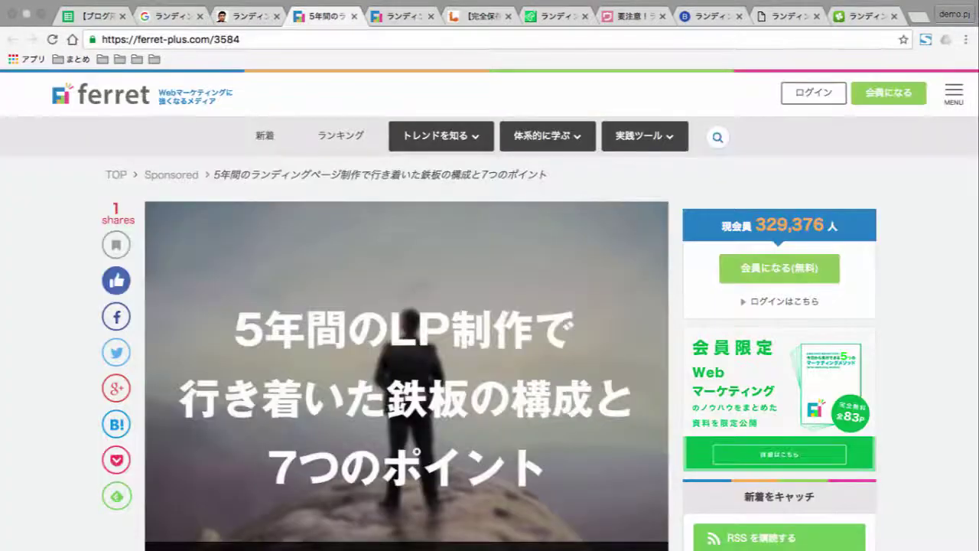
{"action": "key", "text": "ctrl+Tab"}
{"action": "key", "text": "ctrl+Tab"}
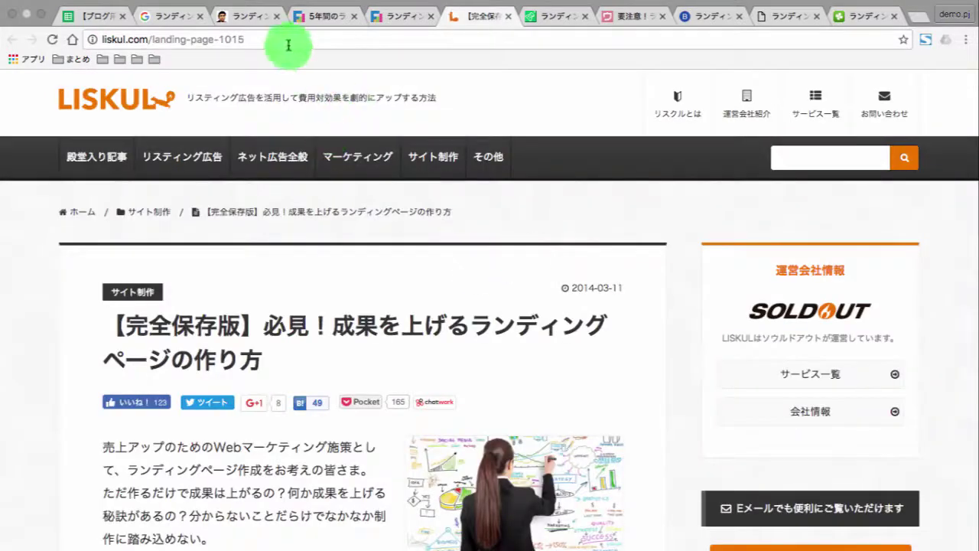
{"action": "left_click", "coordinate": [267, 30]}
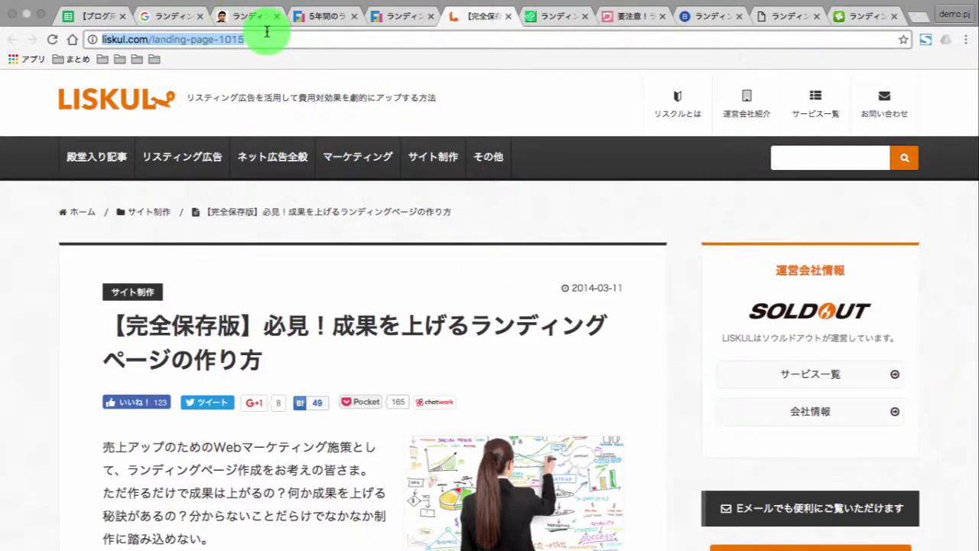
{"action": "key", "text": "ctrl+shift+Tab"}
{"action": "key", "text": "ctrl+shift+Tab"}
{"action": "key", "text": "ctrl+shift+Tab"}
{"action": "key", "text": "ctrl+shift+Tab"}
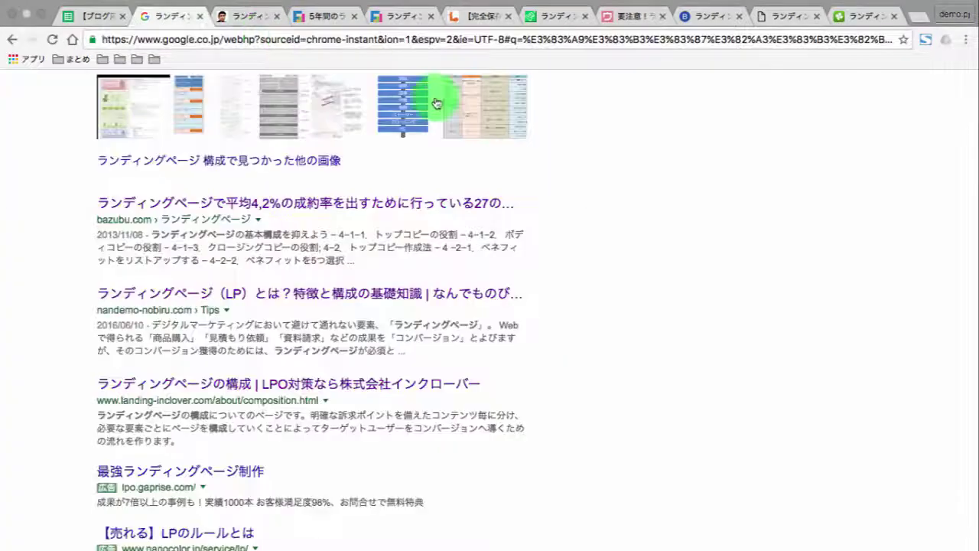
{"action": "key", "text": "ctrl+shift+Tab"}
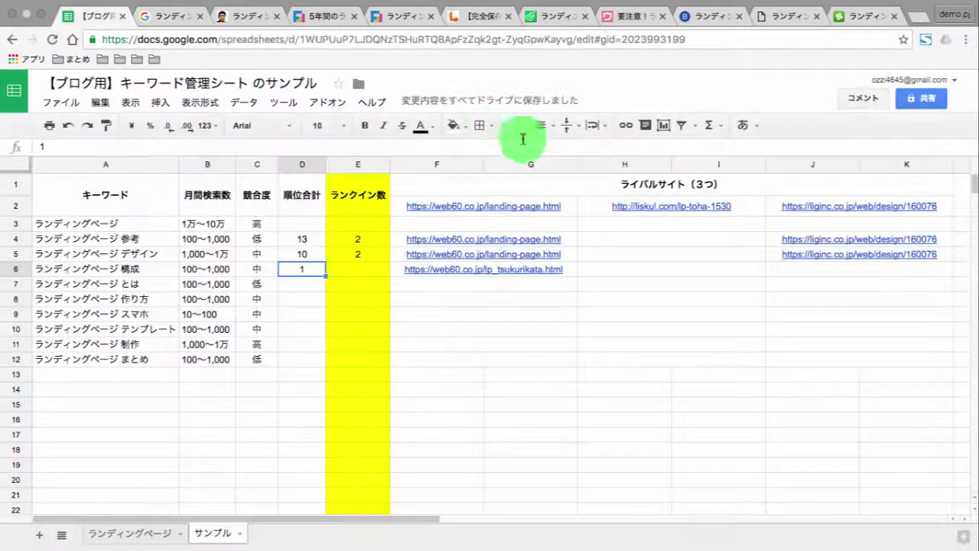
{"action": "double_click", "coordinate": [626, 267]}
{"action": "key", "text": "Return"}
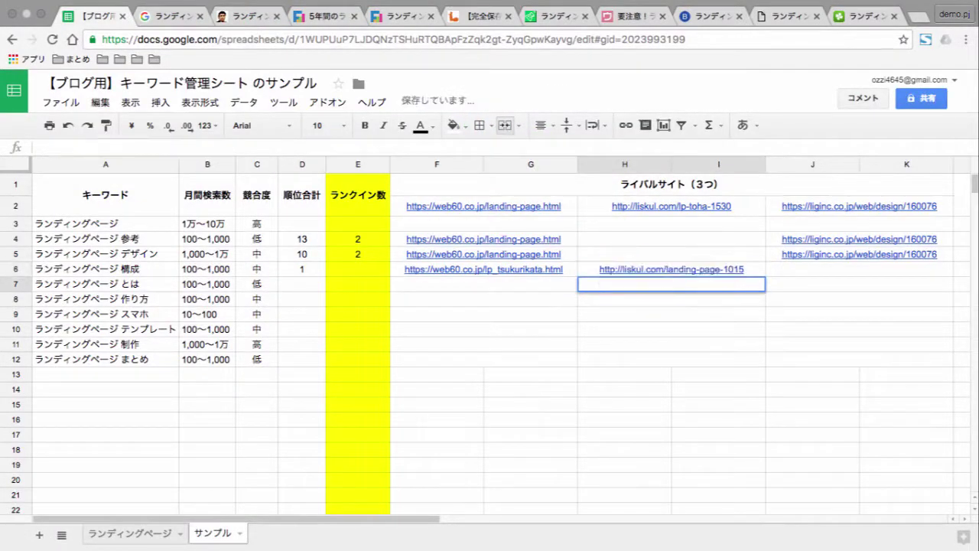
Step: Set the rank total for ランディングページ 構成 in cell D6 to 5
{"action": "left_click", "coordinate": [305, 272]}
{"action": "type", "text": "1"}
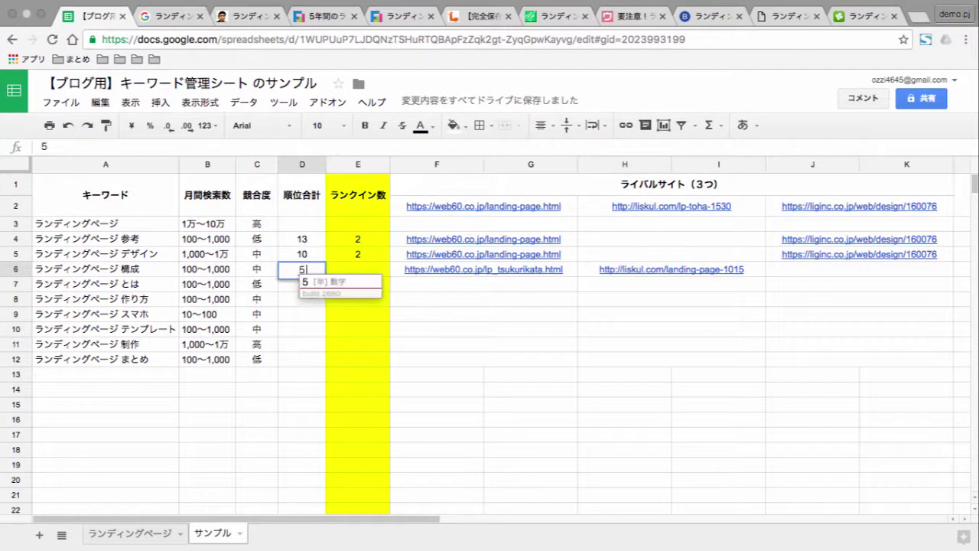
{"action": "type", "text": "5"}
{"action": "key", "text": "Return"}
Step: Look through the opened ランディングページ 構成 result pages for another listed rival site and return to the Google search results
{"action": "key", "text": "ctrl+Tab"}
{"action": "key", "text": "ctrl+Tab"}
{"action": "key", "text": "ctrl+Tab"}
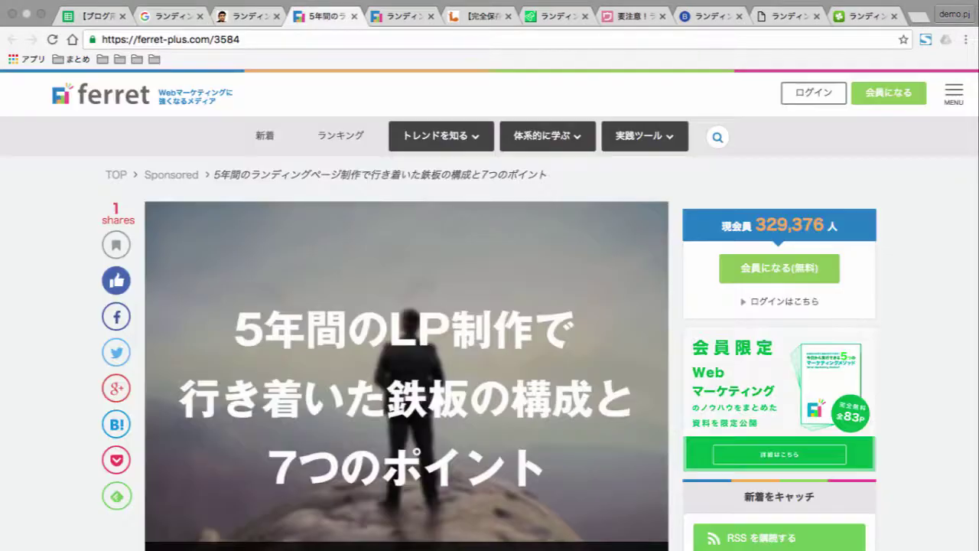
{"action": "key", "text": "ctrl+shift+Tab"}
{"action": "key", "text": "ctrl+Tab"}
{"action": "key", "text": "ctrl+Tab"}
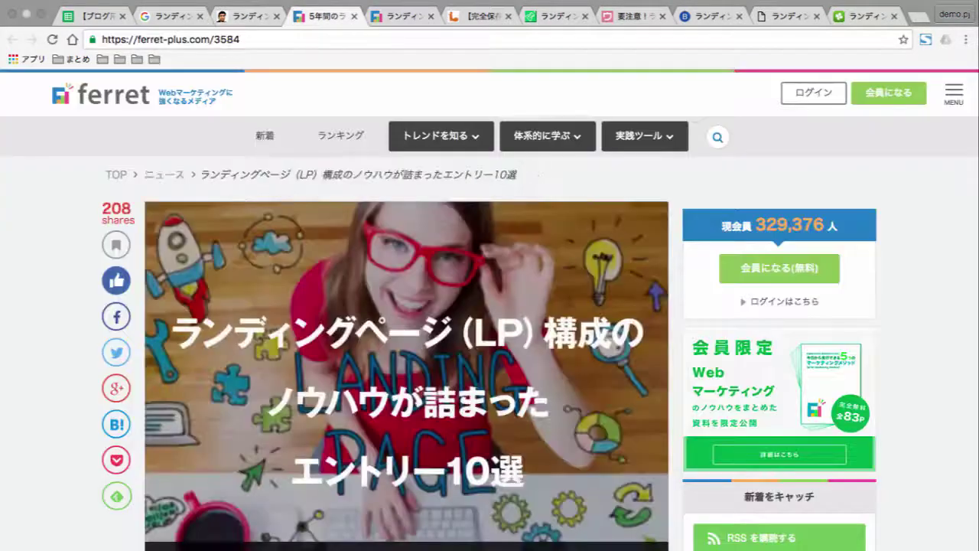
{"action": "key", "text": "ctrl+Tab"}
{"action": "key", "text": "ctrl+Tab"}
{"action": "key", "text": "ctrl+Tab"}
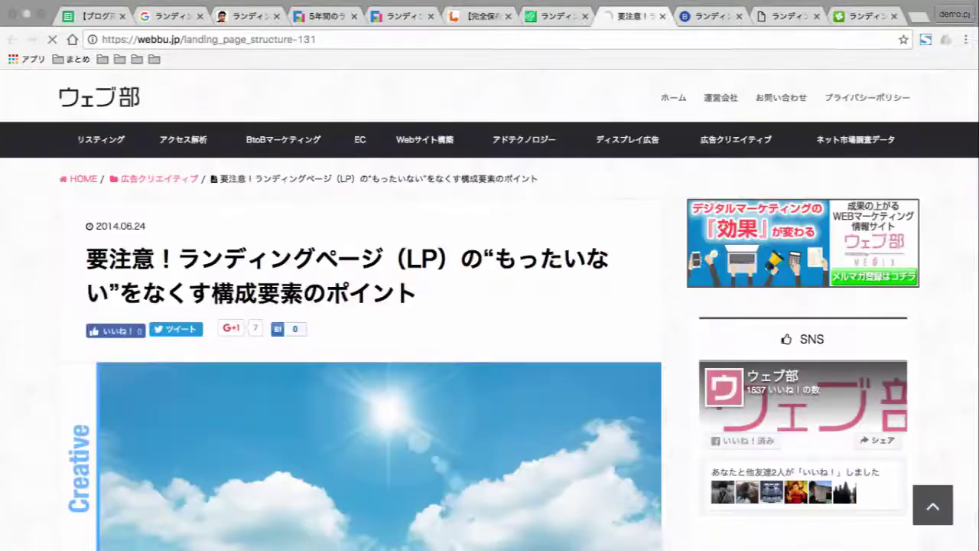
{"action": "key", "text": "ctrl+Tab"}
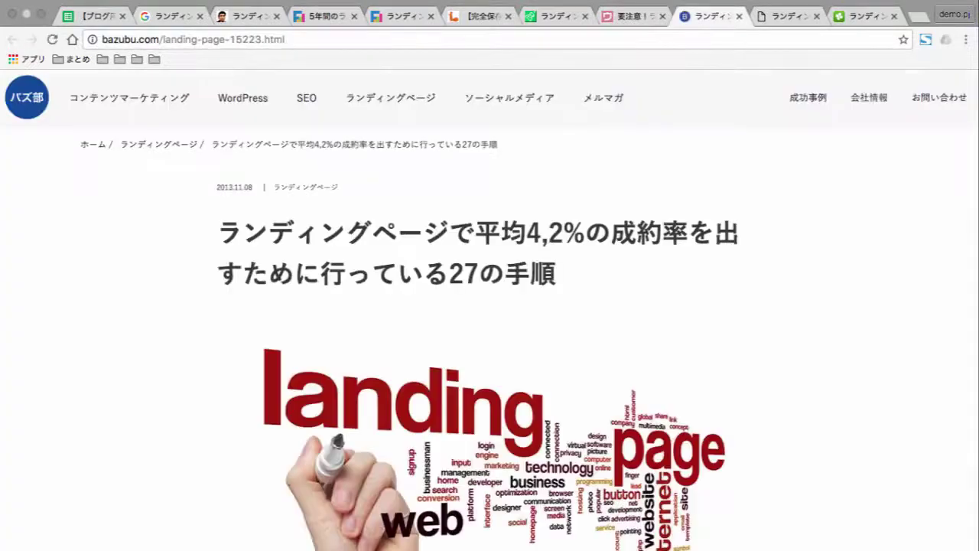
{"action": "key", "text": "ctrl+Tab"}
{"action": "key", "text": "ctrl+shift+Tab"}
{"action": "key", "text": "ctrl+shift+Tab"}
{"action": "key", "text": "ctrl+shift+Tab"}
{"action": "key", "text": "ctrl+shift+Tab"}
{"action": "key", "text": "ctrl+shift+Tab"}
{"action": "key", "text": "ctrl+shift+Tab"}
{"action": "key", "text": "ctrl+shift+Tab"}
{"action": "key", "text": "ctrl+shift+Tab"}
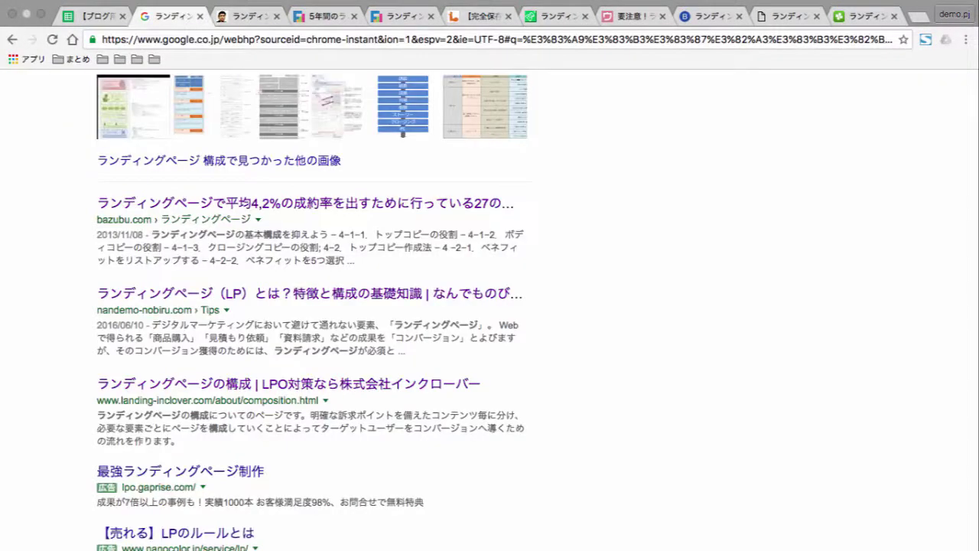
Step: Set the ranked-site count for ランディングページ 構成 in cell E6 of the spreadsheet to 2
{"action": "key", "text": "ctrl+shift+Tab"}
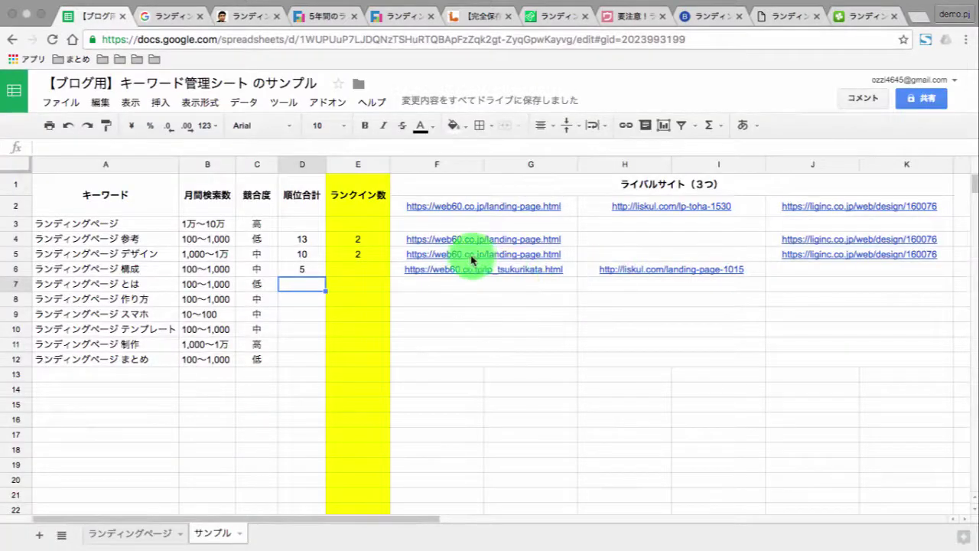
{"action": "left_click", "coordinate": [367, 268]}
{"action": "type", "text": "2"}
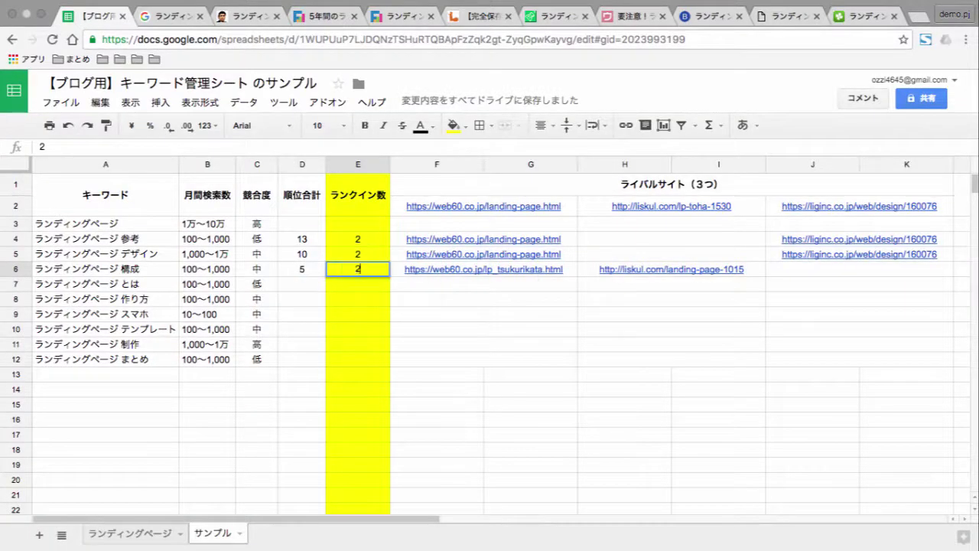
{"action": "key", "text": "Return"}
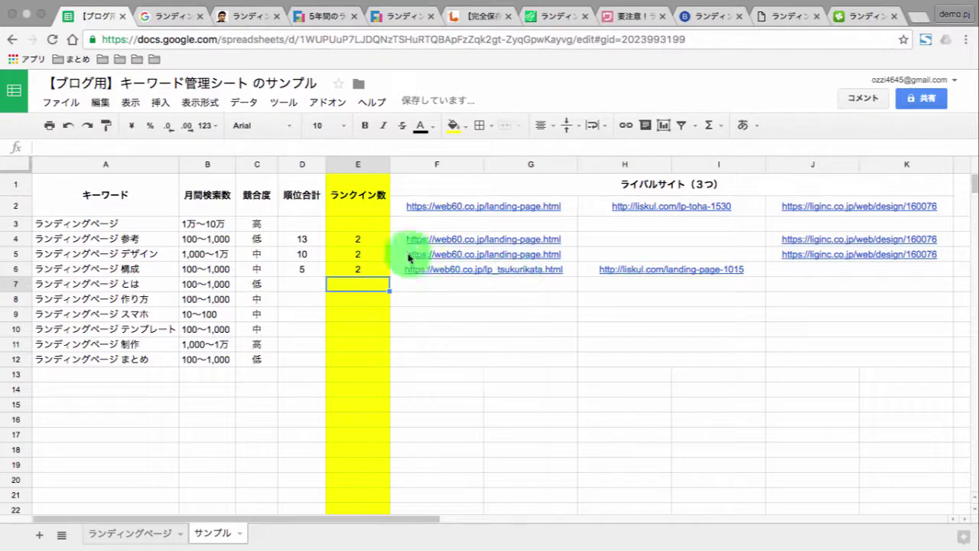
Step: Take the keyword ランディングページ とは from cell A7 of the spreadsheet and search Google for it
{"action": "left_click", "coordinate": [264, 285]}
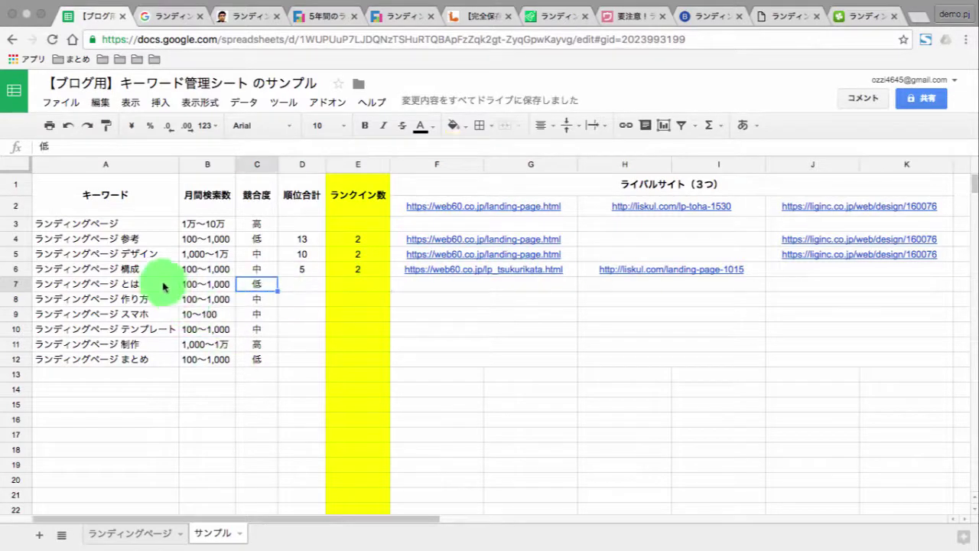
{"action": "triple_click", "coordinate": [152, 285]}
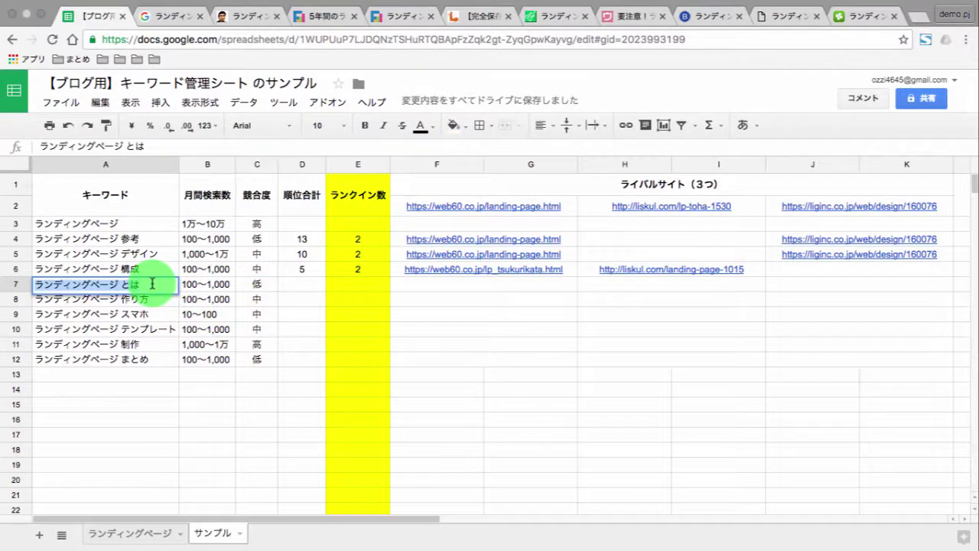
{"action": "key", "text": "ctrl+Tab"}
{"action": "scroll", "coordinate": [245, 290], "scroll_direction": "up", "scroll_amount": 10}
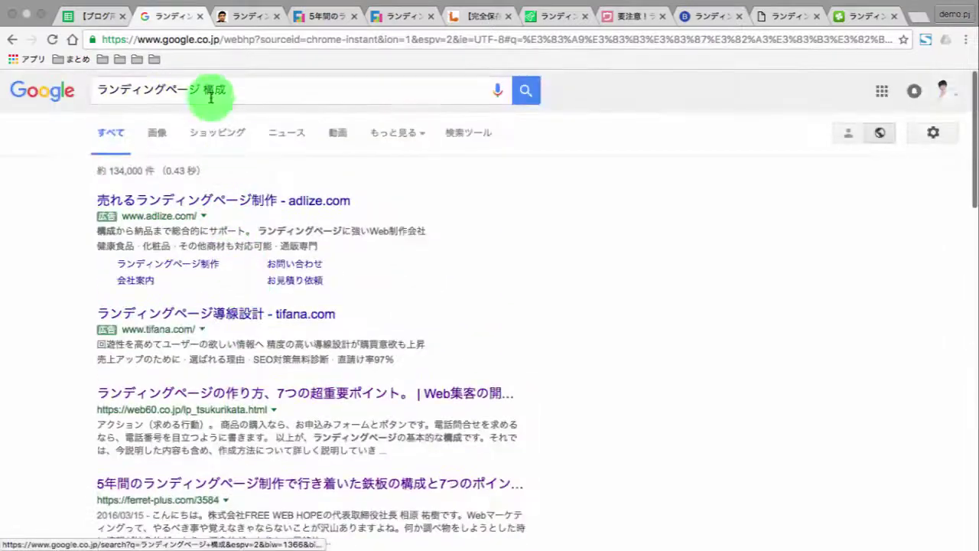
{"action": "left_click", "coordinate": [208, 90]}
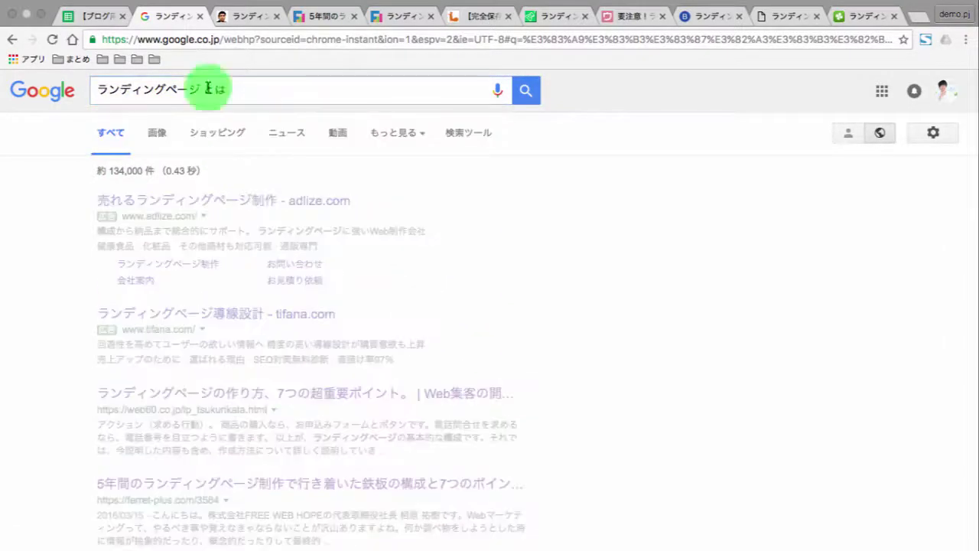
Step: Close all the result pages left open from the ランディングページ 構成 search, keeping the spreadsheet and the Google results
{"action": "left_click", "coordinate": [255, 16]}
{"action": "key", "text": "super+w"}
{"action": "key", "text": "super+w"}
{"action": "key", "text": "super+w"}
{"action": "key", "text": "super+w"}
{"action": "key", "text": "super+w"}
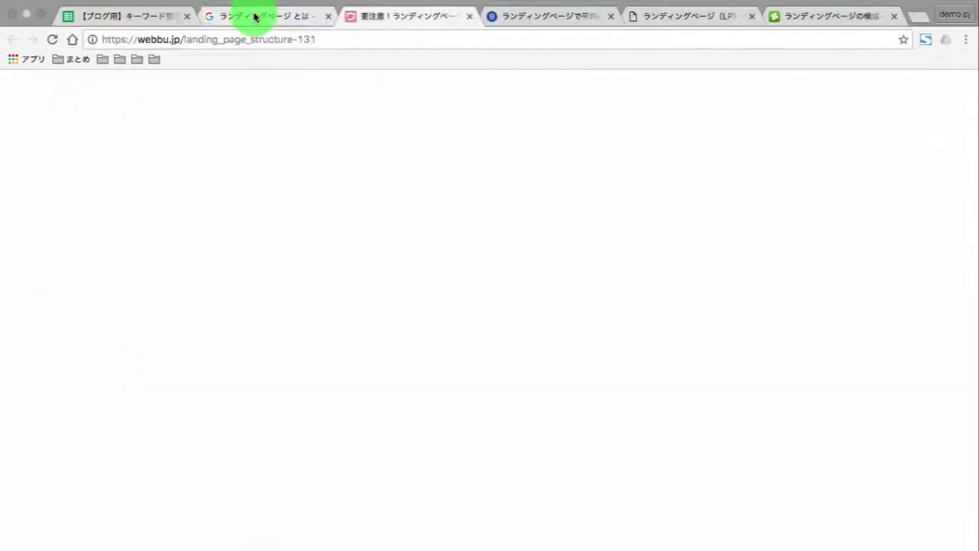
{"action": "key", "text": "super+w"}
{"action": "key", "text": "super+w"}
{"action": "key", "text": "super+w"}
{"action": "key", "text": "super+w"}
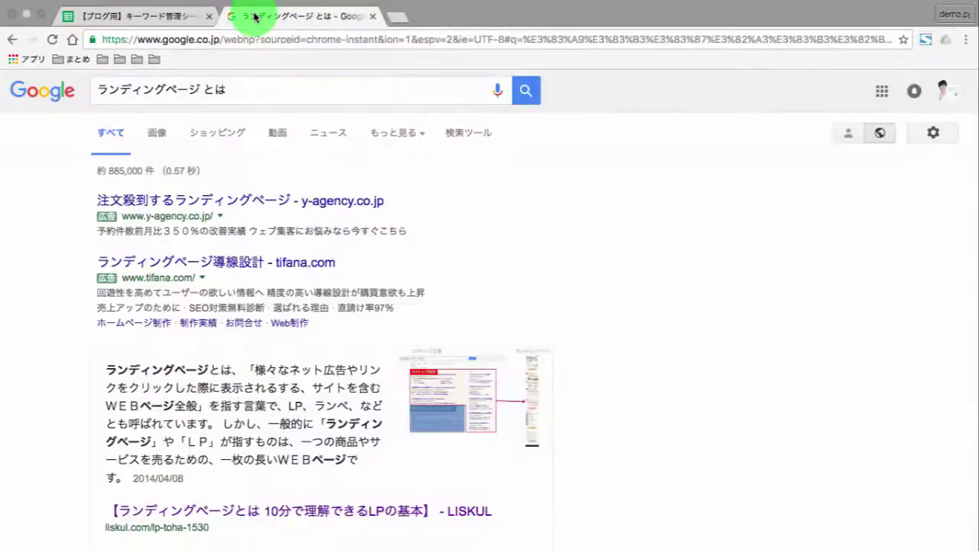
Step: Open the first five organic results for ランディングページ とは, from web60.co.jp to lp-web.com, each in a new tab
{"action": "scroll", "coordinate": [255, 264], "scroll_direction": "down", "scroll_amount": 5}
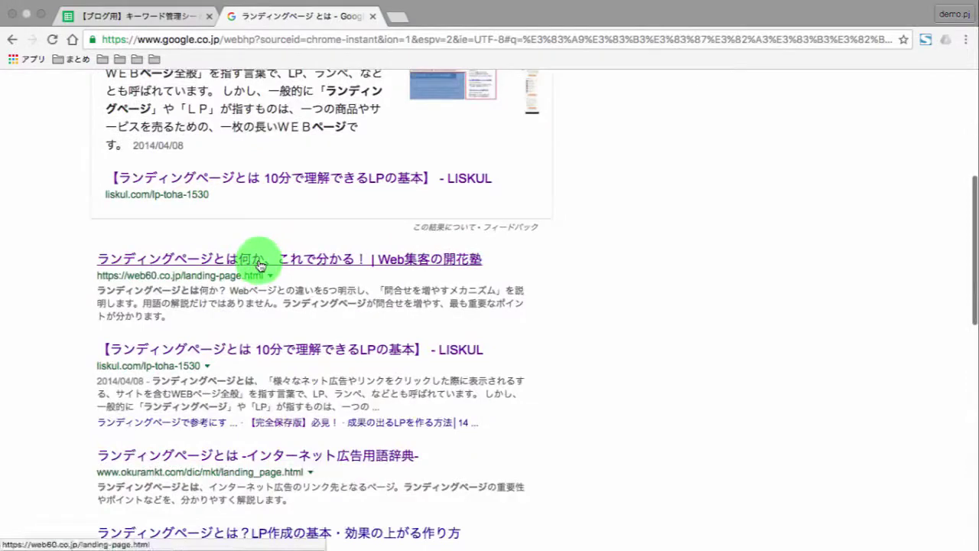
{"action": "left_click", "coordinate": [260, 265], "text": "super"}
{"action": "left_click", "coordinate": [245, 348], "text": "super"}
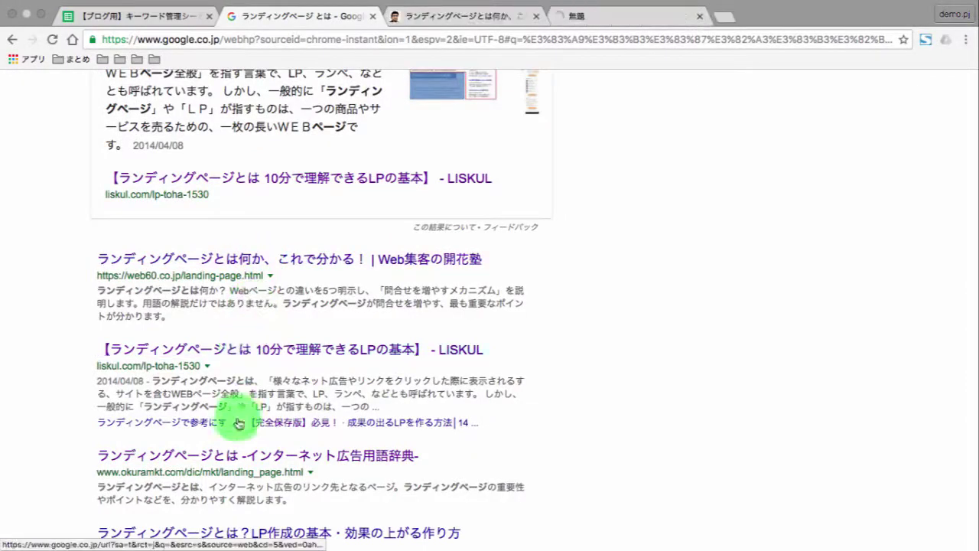
{"action": "left_click", "coordinate": [226, 456], "text": "super"}
{"action": "scroll", "coordinate": [230, 452], "scroll_direction": "down", "scroll_amount": 3}
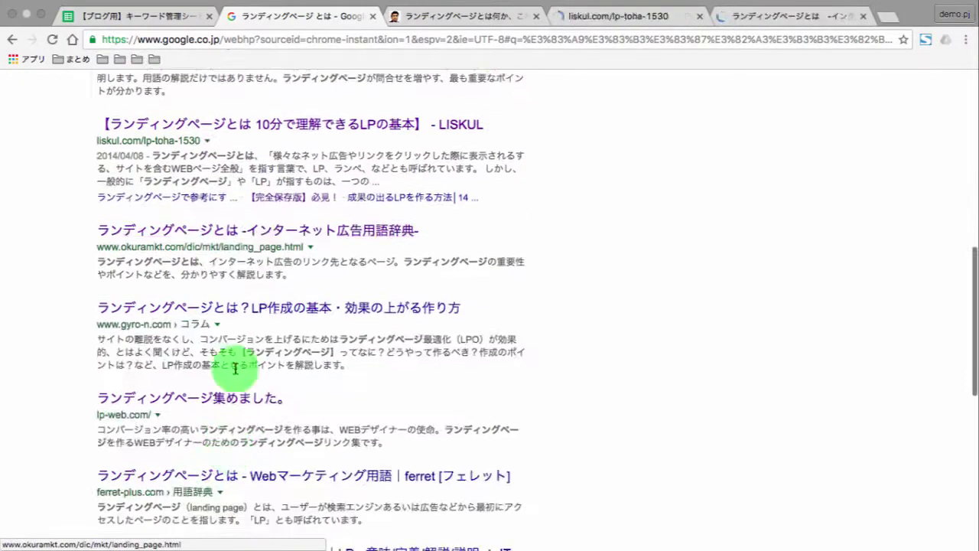
{"action": "left_click", "coordinate": [248, 312], "text": "super"}
{"action": "left_click", "coordinate": [219, 397], "text": "super"}
Step: Open the remaining five results on the page, from ferret-plus.com to webkikaku.co.jp, each in a new tab
{"action": "scroll", "coordinate": [226, 406], "scroll_direction": "down", "scroll_amount": 3}
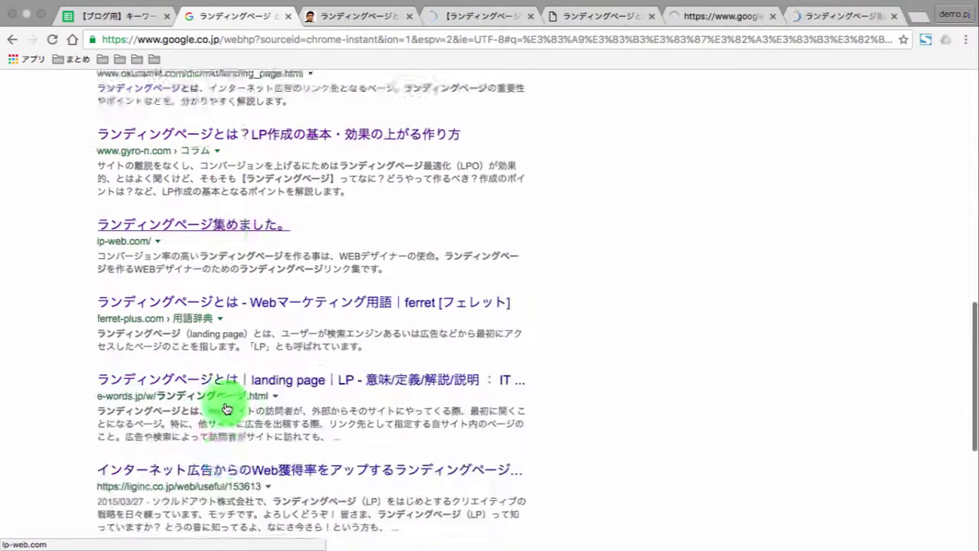
{"action": "left_click", "coordinate": [219, 252], "text": "super"}
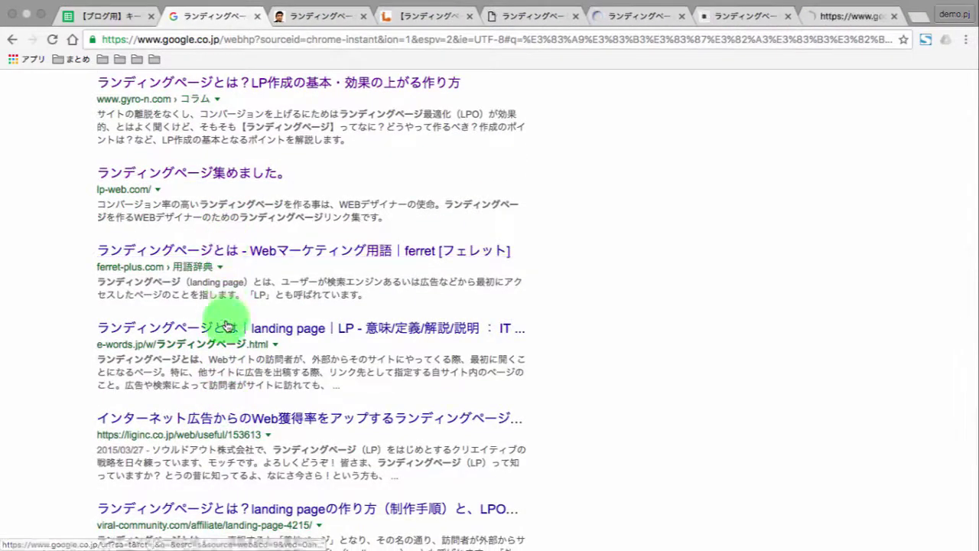
{"action": "left_click", "coordinate": [226, 326], "text": "super"}
{"action": "left_click", "coordinate": [227, 417], "text": "super"}
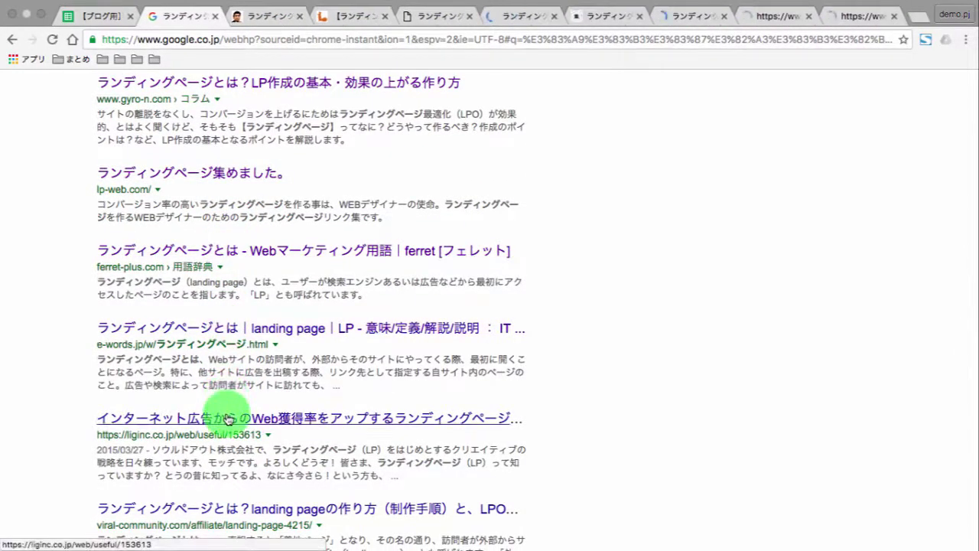
{"action": "scroll", "coordinate": [228, 417], "scroll_direction": "down", "scroll_amount": 2}
{"action": "left_click", "coordinate": [227, 374], "text": "super"}
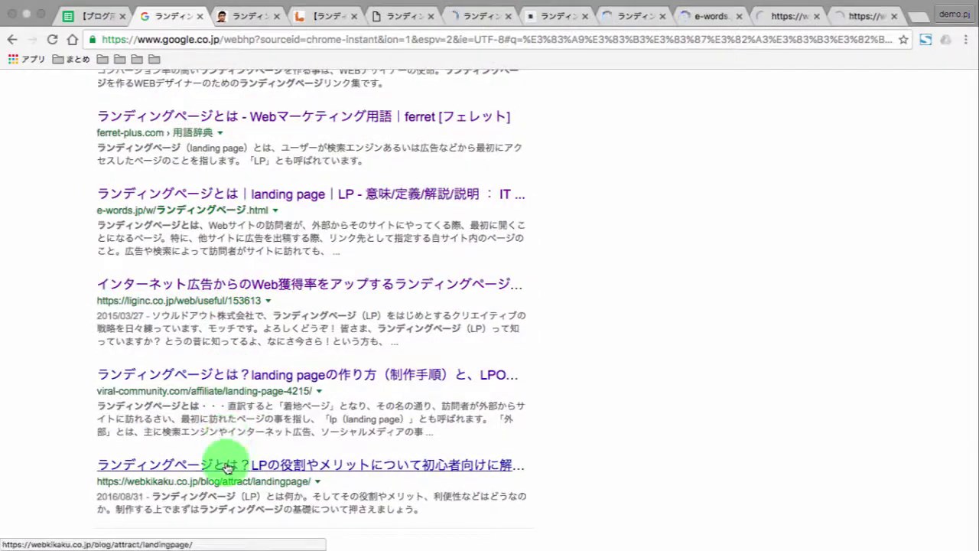
{"action": "left_click", "coordinate": [227, 466], "text": "super"}
{"action": "scroll", "coordinate": [230, 465], "scroll_direction": "down", "scroll_amount": 2}
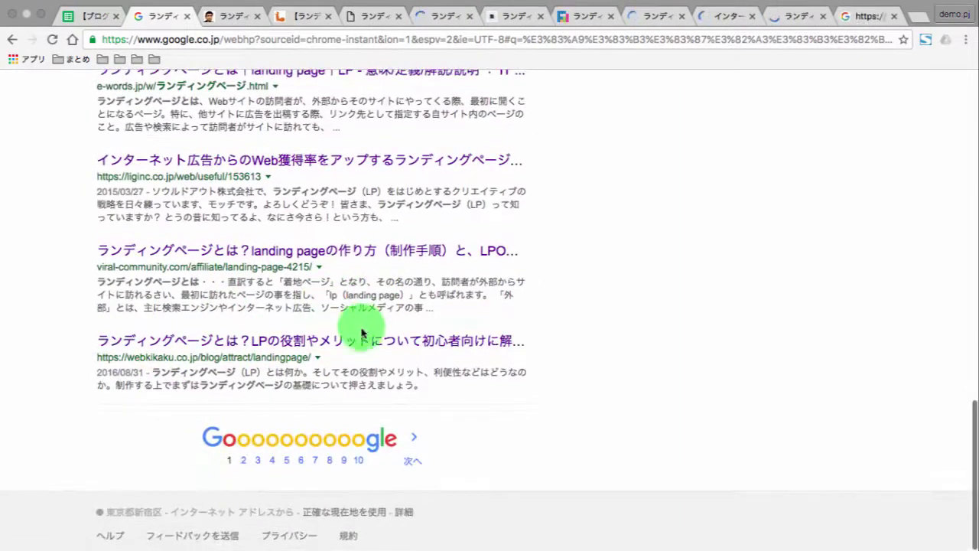
{"action": "scroll", "coordinate": [704, 272], "scroll_direction": "up", "scroll_amount": 15}
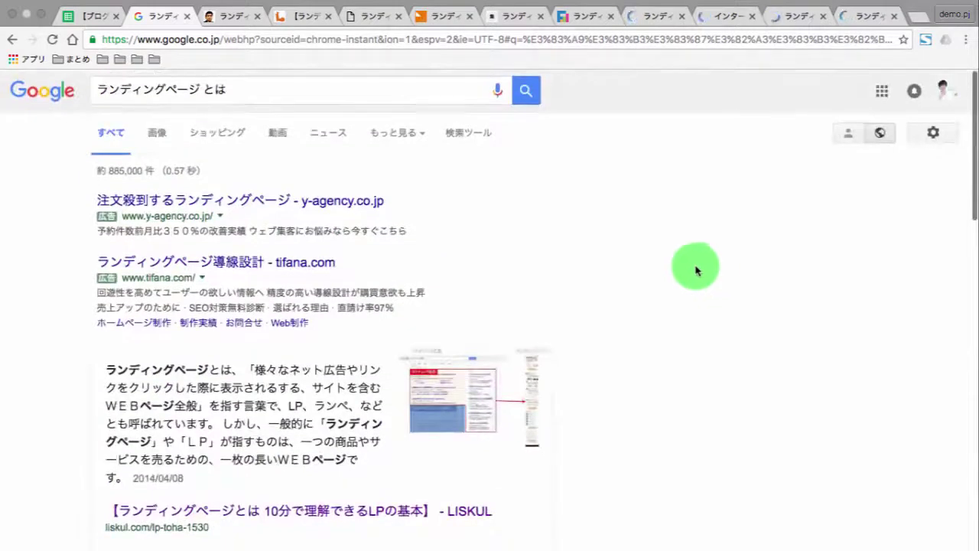
{"action": "scroll", "coordinate": [667, 328], "scroll_direction": "down", "scroll_amount": 6}
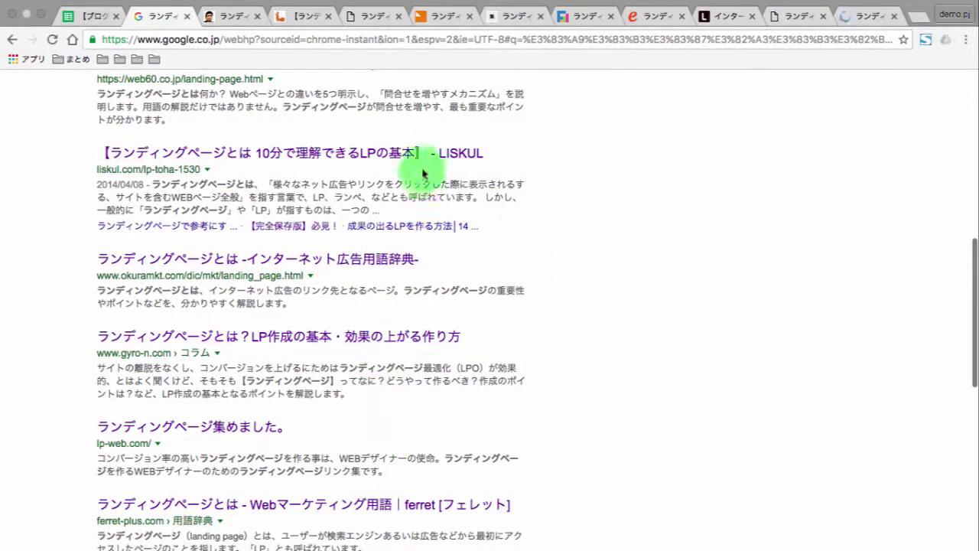
{"action": "key", "text": "ctrl+Tab"}
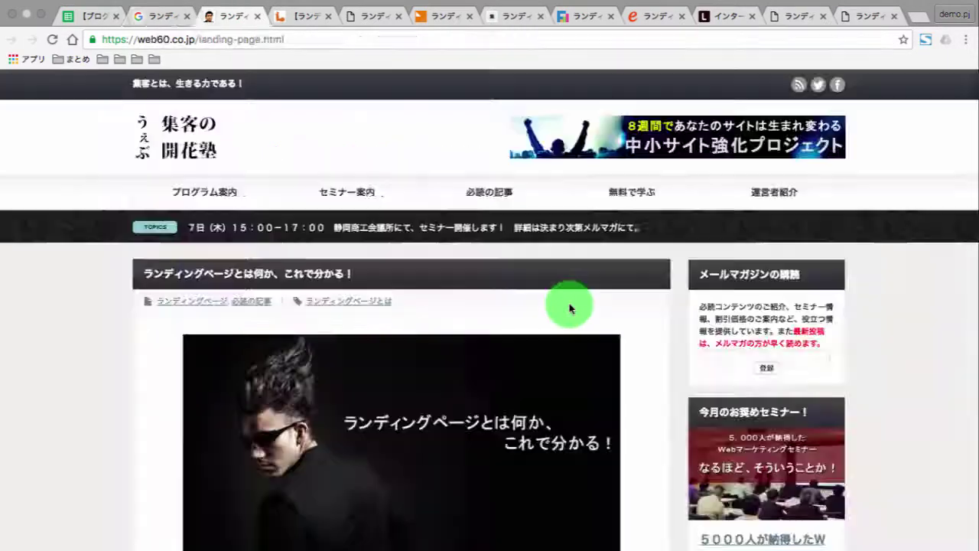
{"action": "left_click", "coordinate": [244, 43]}
{"action": "key", "text": "ctrl+c"}
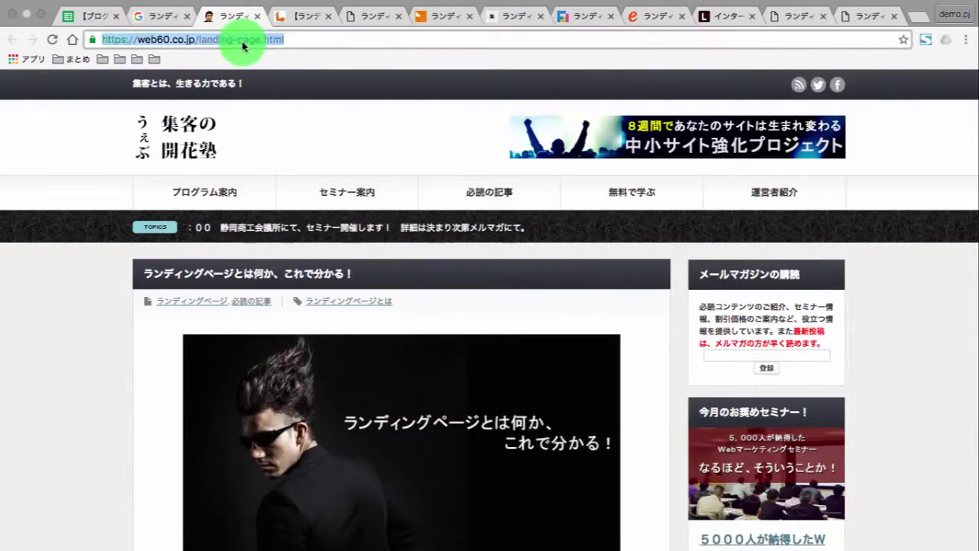
{"action": "key", "text": "ctrl+shift+Tab"}
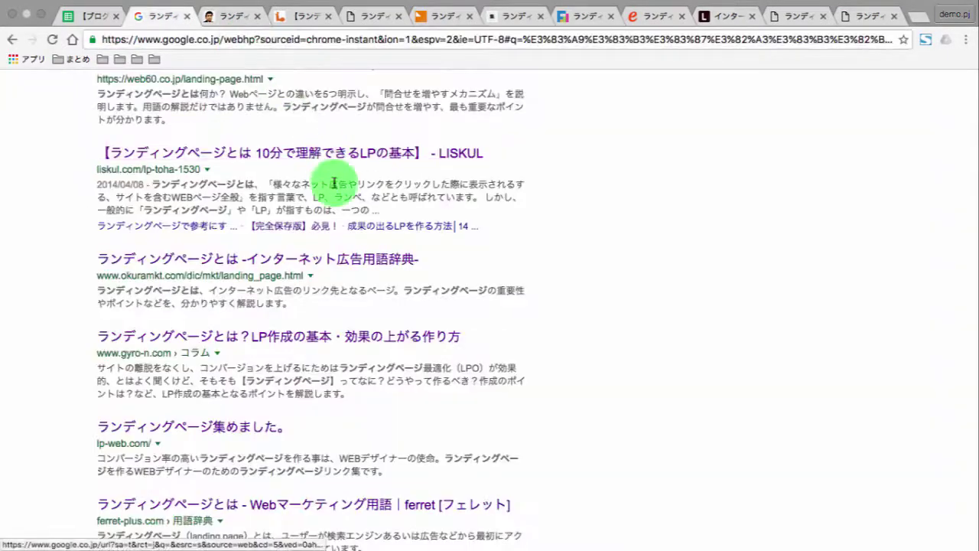
{"action": "key", "text": "ctrl+shift+Tab"}
{"action": "left_click", "coordinate": [456, 288]}
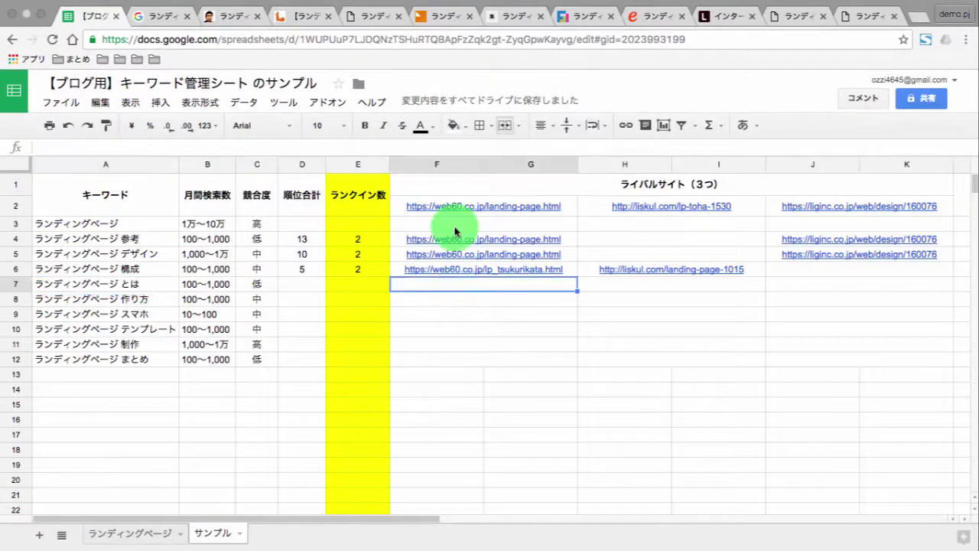
{"action": "key", "text": "ctrl+v"}
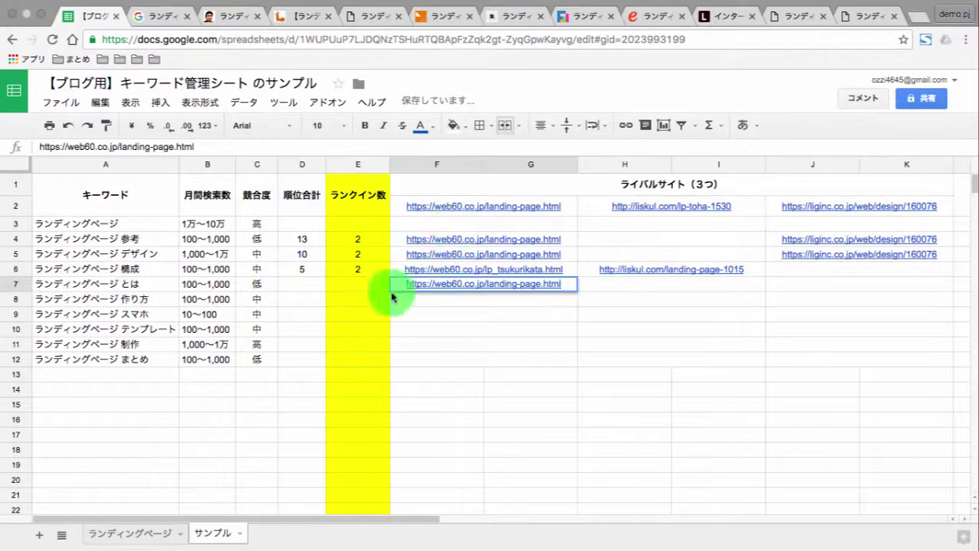
Step: Set the rank total for ランディングページ とは in cell D7 to 1
{"action": "left_click", "coordinate": [306, 286]}
{"action": "type", "text": "1"}
{"action": "key", "text": "Return"}
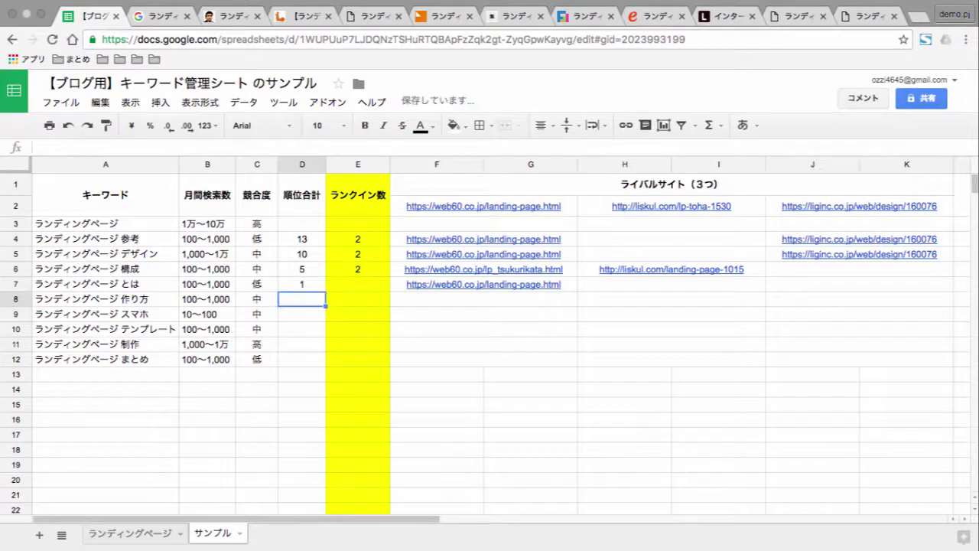
{"action": "key", "text": "ctrl+Tab"}
{"action": "key", "text": "ctrl+Tab"}
{"action": "key", "text": "ctrl+Tab"}
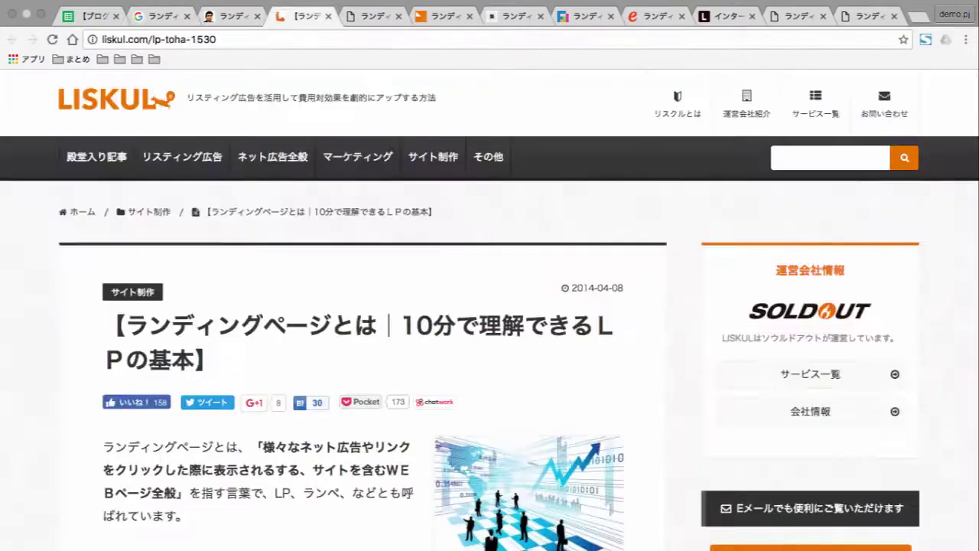
{"action": "scroll", "coordinate": [306, 339], "scroll_direction": "down", "scroll_amount": 1}
{"action": "scroll", "coordinate": [290, 306], "scroll_direction": "up", "scroll_amount": 1}
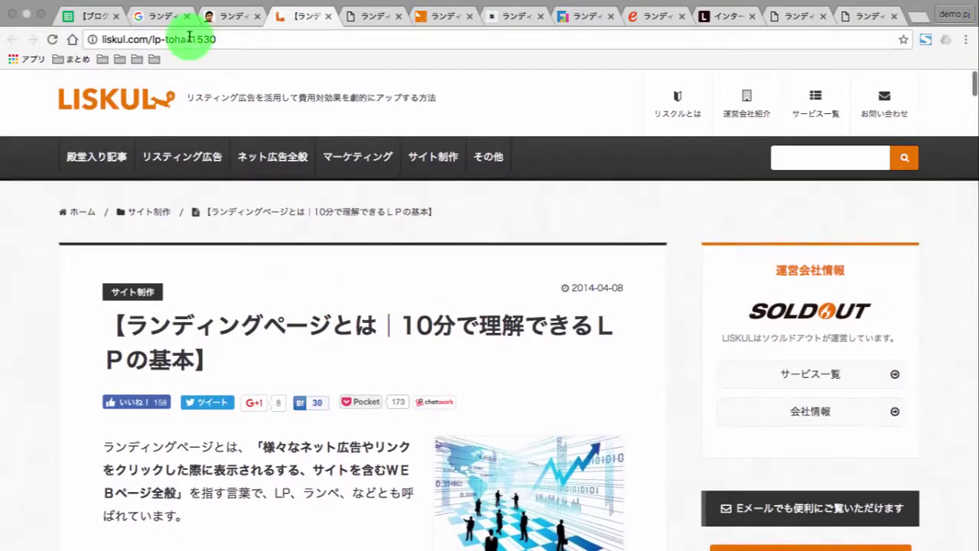
{"action": "key", "text": "ctrl+shift+Tab"}
{"action": "key", "text": "ctrl+shift+Tab"}
{"action": "key", "text": "ctrl+shift+Tab"}
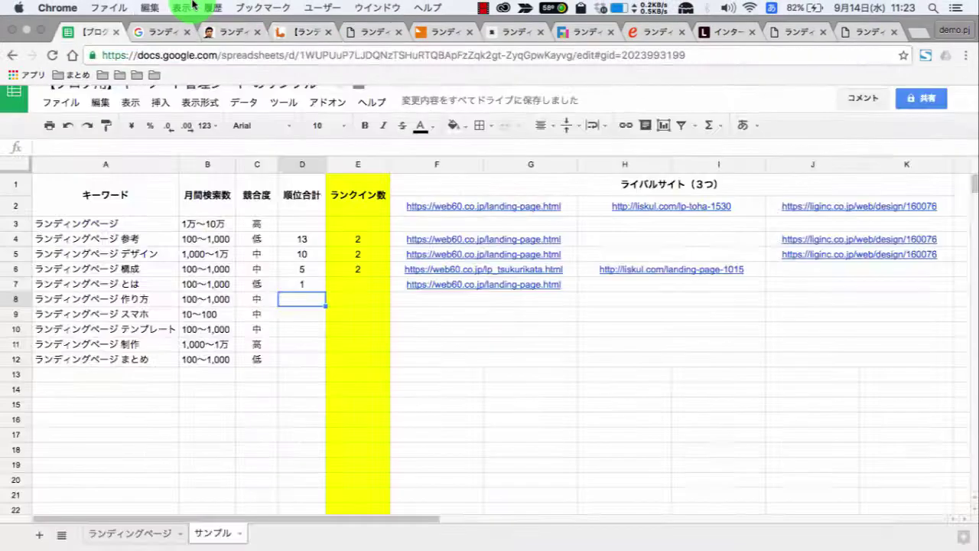
{"action": "left_click", "coordinate": [653, 307]}
{"action": "left_click", "coordinate": [649, 287]}
{"action": "type", "text": "http://liskul.com/lp-toha-1530"}
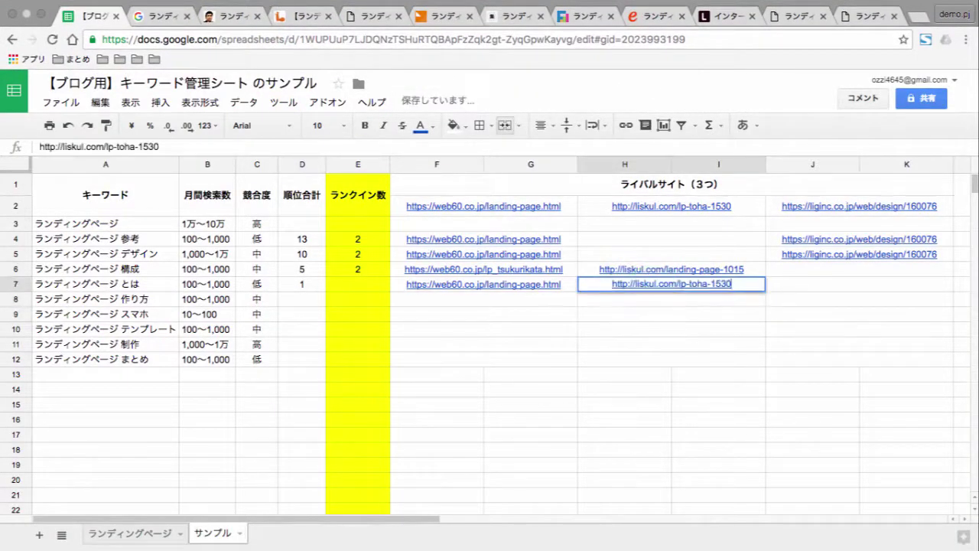
{"action": "key", "text": "Return"}
Step: Change the rank total for ランディングページ とは in cell D7 to 3
{"action": "left_click", "coordinate": [310, 284]}
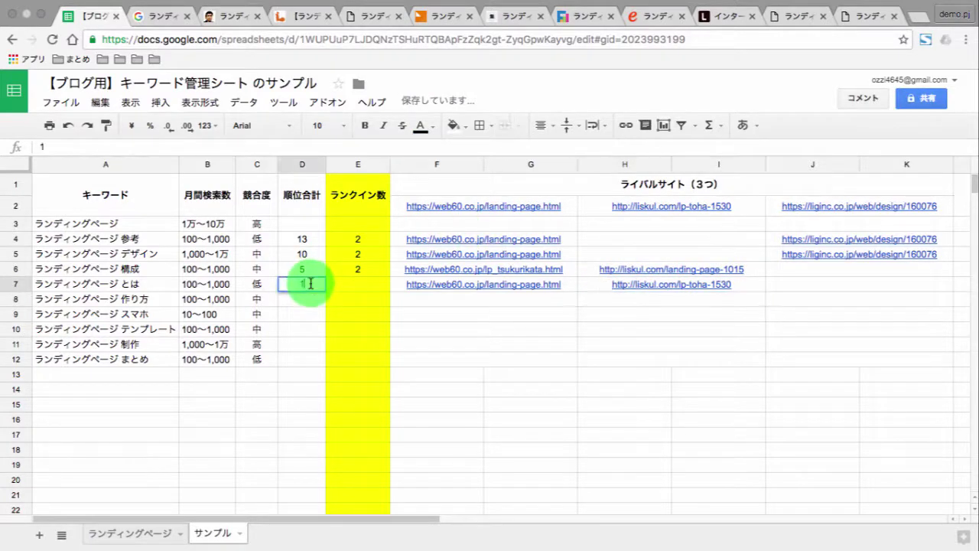
{"action": "type", "text": "3"}
{"action": "key", "text": "Return"}
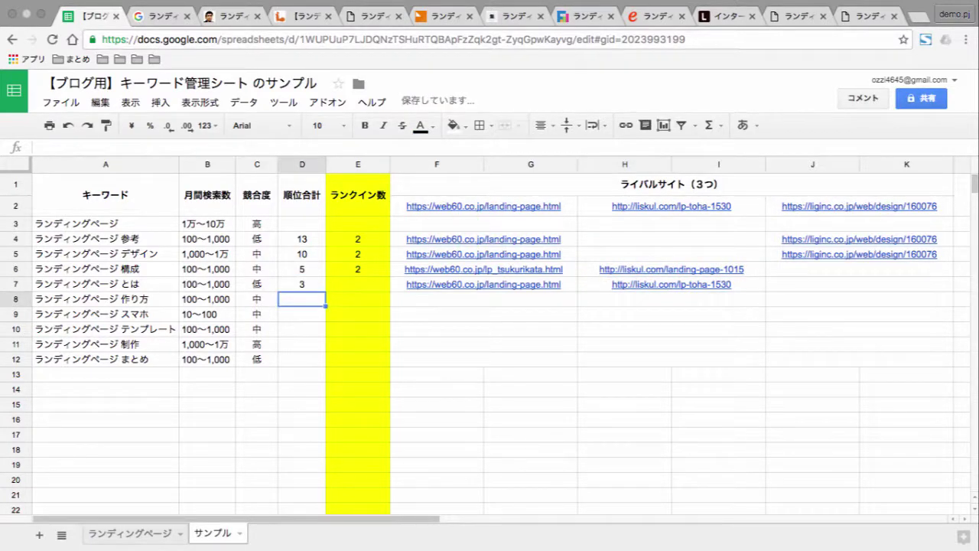
Step: Go through the opened result pages in ranking order to the liginc.co.jp article, copy its URL and return to the spreadsheet
{"action": "key", "text": "ctrl+Tab"}
{"action": "key", "text": "ctrl+Tab"}
{"action": "key", "text": "ctrl+Tab"}
{"action": "key", "text": "ctrl+Tab"}
{"action": "key", "text": "ctrl+Tab"}
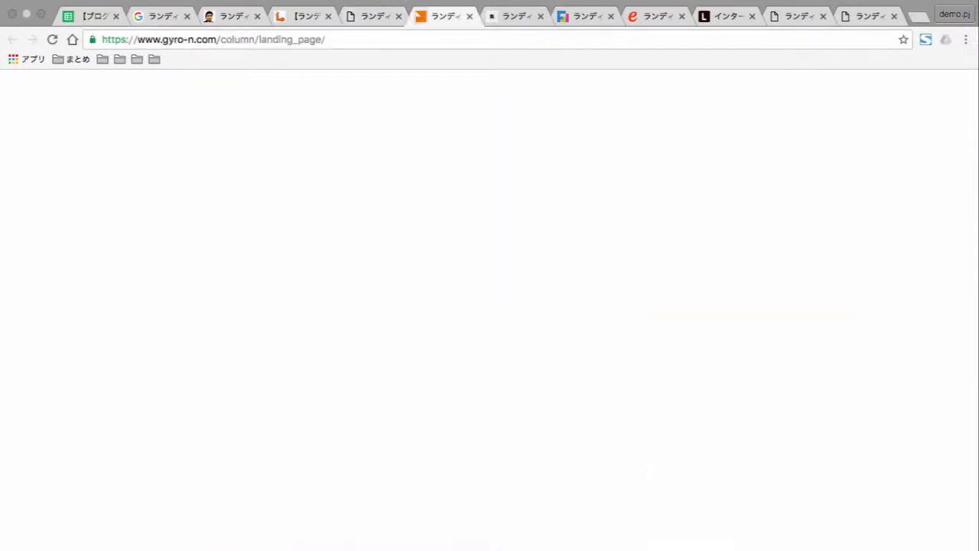
{"action": "key", "text": "ctrl+Tab"}
{"action": "key", "text": "ctrl+Tab"}
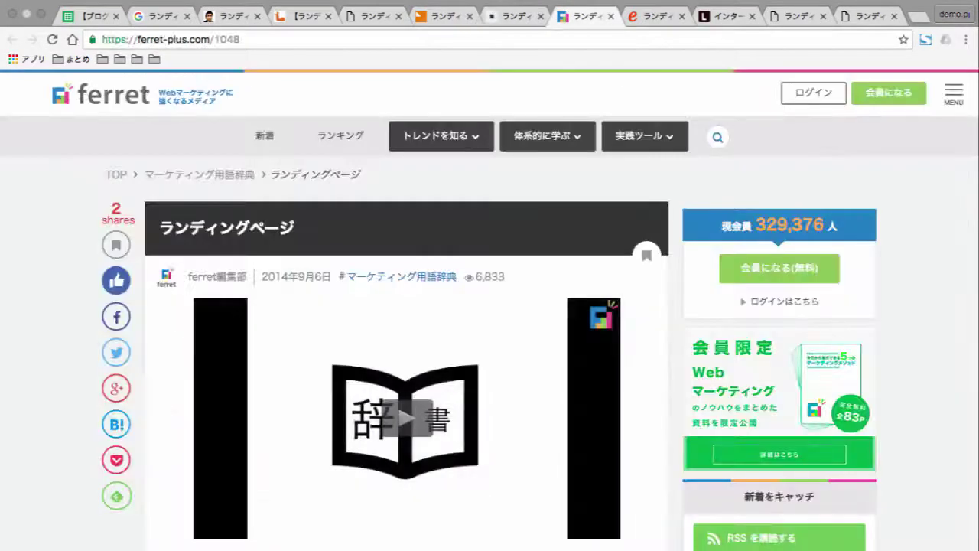
{"action": "key", "text": "ctrl+Tab"}
{"action": "key", "text": "ctrl+Tab"}
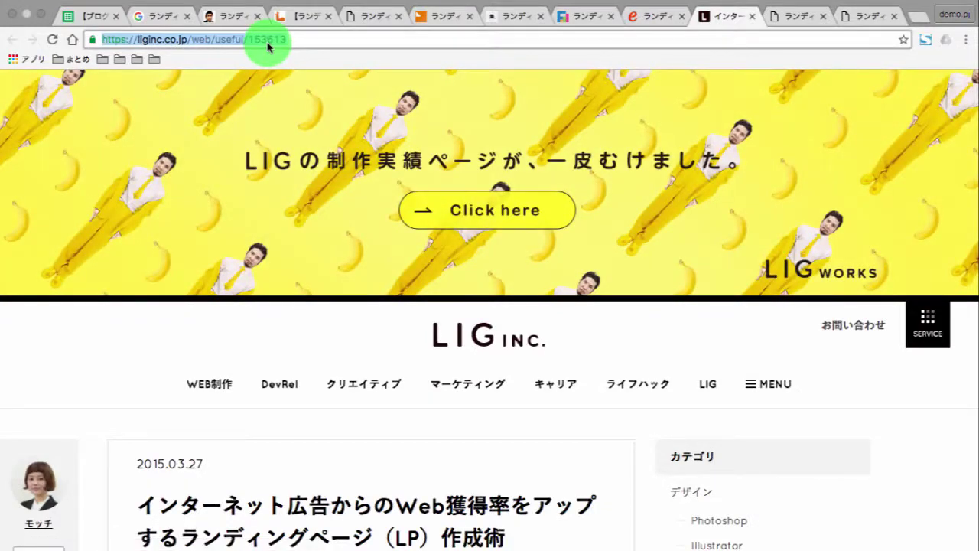
{"action": "key", "text": "ctrl+Tab"}
{"action": "key", "text": "ctrl+Tab"}
{"action": "key", "text": "ctrl+Tab"}
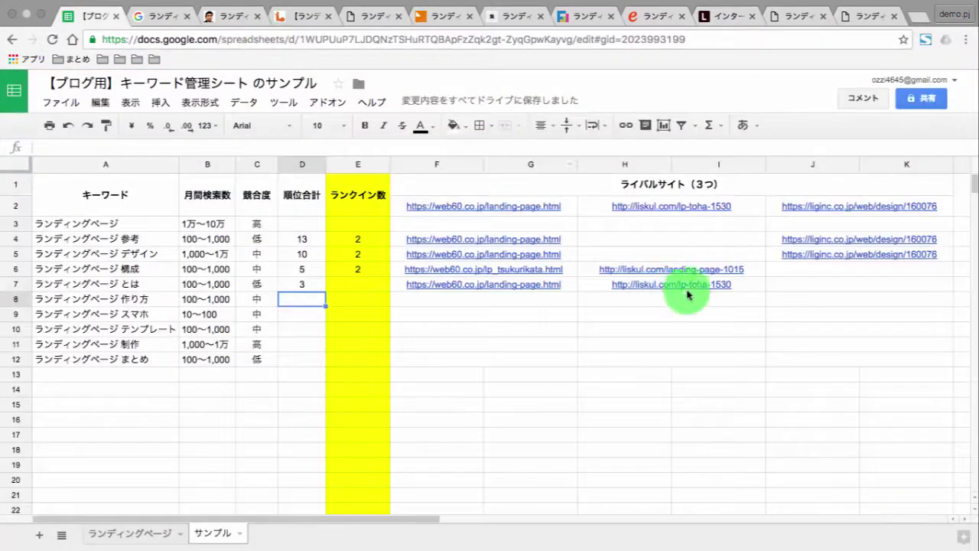
{"action": "left_click", "coordinate": [781, 287]}
{"action": "type", "text": "https://liginc.co.jp/web/useful/153613"}
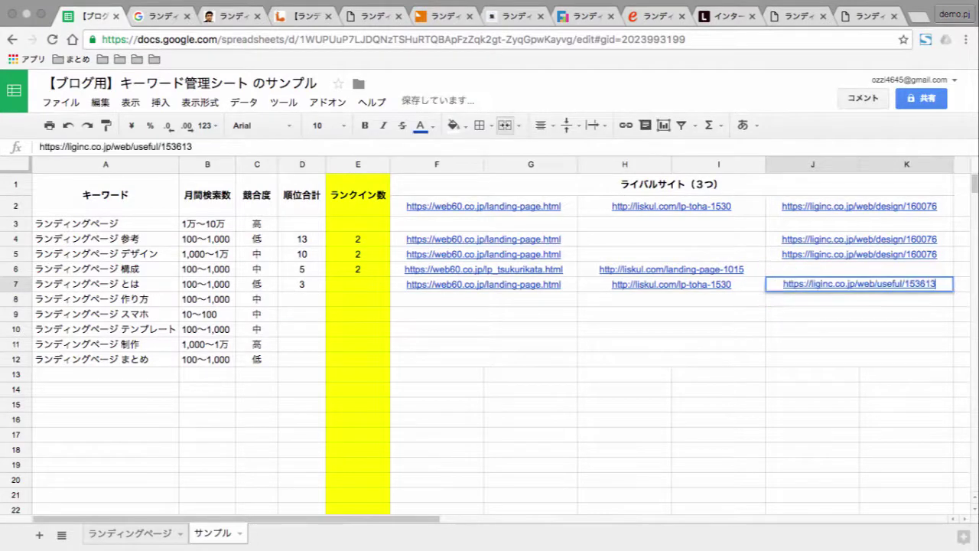
{"action": "left_click", "coordinate": [304, 283]}
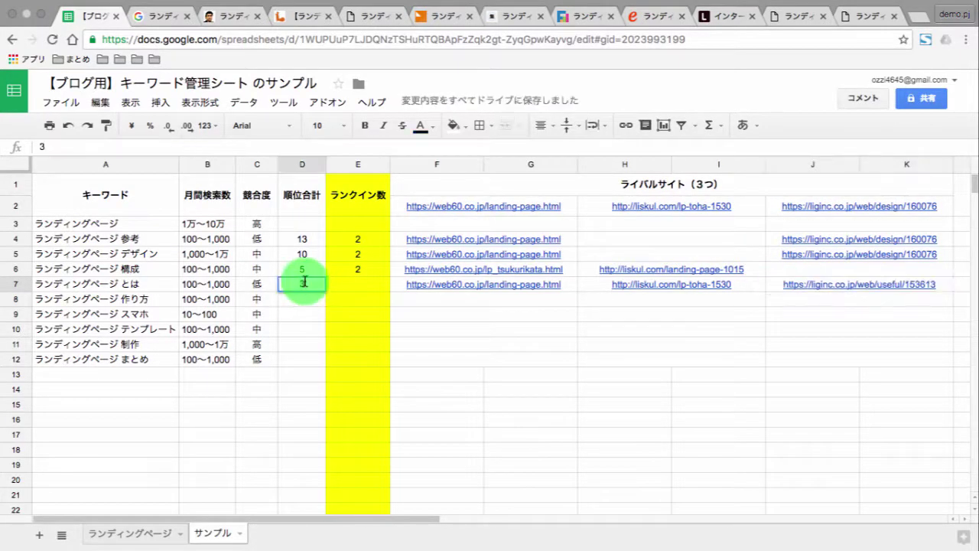
{"action": "type", "text": "11"}
{"action": "key", "text": "Return"}
Step: Set the ranked-site count for ランディングページ とは in cell E7 to 3
{"action": "left_click", "coordinate": [357, 299]}
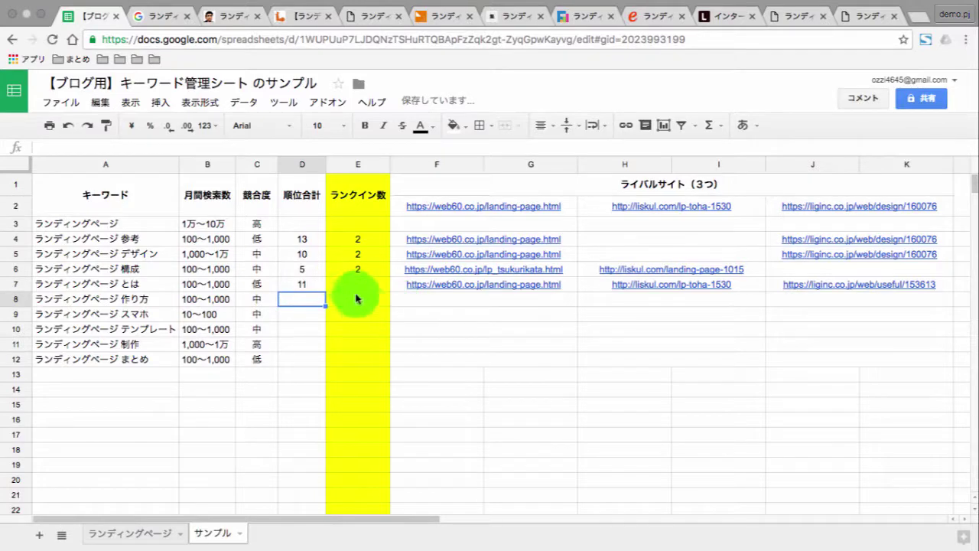
{"action": "left_click", "coordinate": [352, 290]}
{"action": "type", "text": "3"}
{"action": "key", "text": "Return"}
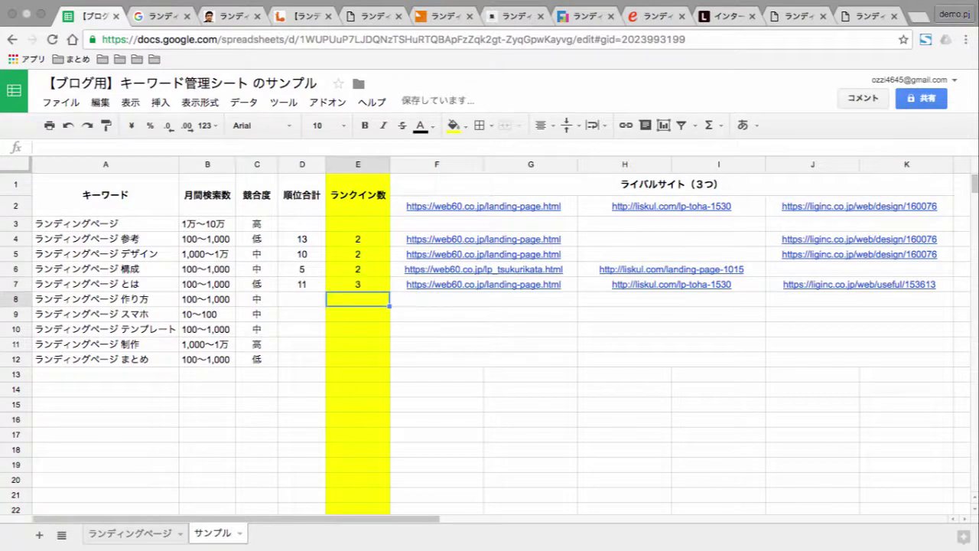
Step: Go through the opened result pages past the liginc.co.jp article to the final one, the webkikaku.co.jp article
{"action": "left_click_drag", "start_coordinate": [650, 329], "coordinate": [749, 330]}
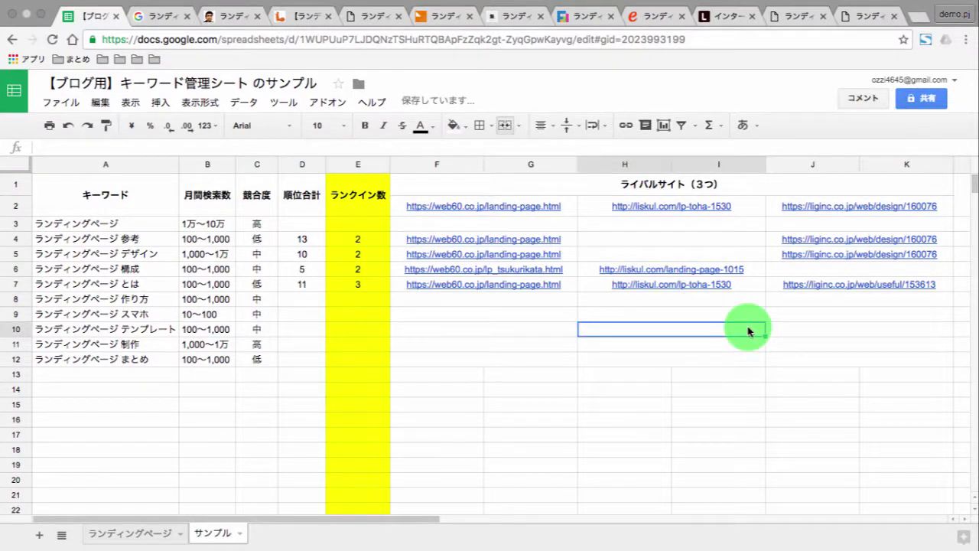
{"action": "key", "text": "ctrl+Tab"}
{"action": "key", "text": "ctrl+Tab"}
{"action": "key", "text": "ctrl+Tab"}
{"action": "key", "text": "ctrl+Tab"}
{"action": "key", "text": "ctrl+Tab"}
{"action": "key", "text": "ctrl+Tab"}
{"action": "key", "text": "ctrl+Tab"}
{"action": "key", "text": "ctrl+Tab"}
{"action": "key", "text": "ctrl+Tab"}
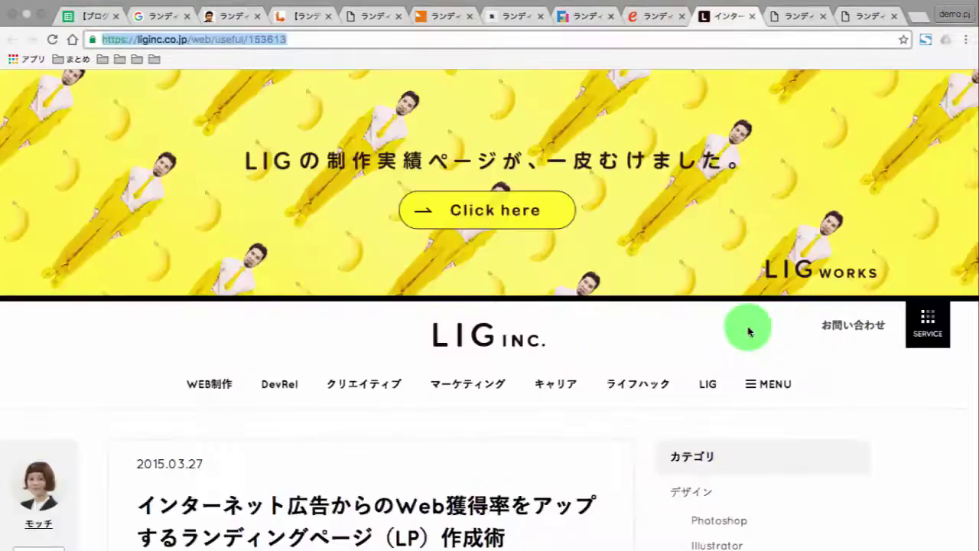
{"action": "key", "text": "ctrl+Tab"}
{"action": "key", "text": "ctrl+Tab"}
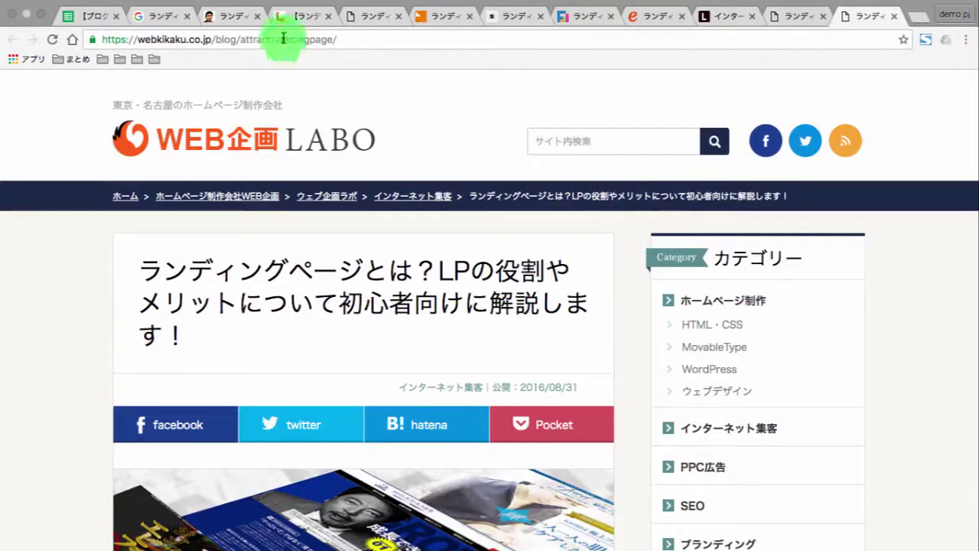
Step: Close all the opened result articles, keeping the Google results for ランディングページ とは open, and return to the keyword spreadsheet
{"action": "left_click", "coordinate": [244, 19]}
{"action": "key", "text": "ctrl+w"}
{"action": "key", "text": "ctrl+w"}
{"action": "key", "text": "ctrl+w"}
{"action": "key", "text": "ctrl+w"}
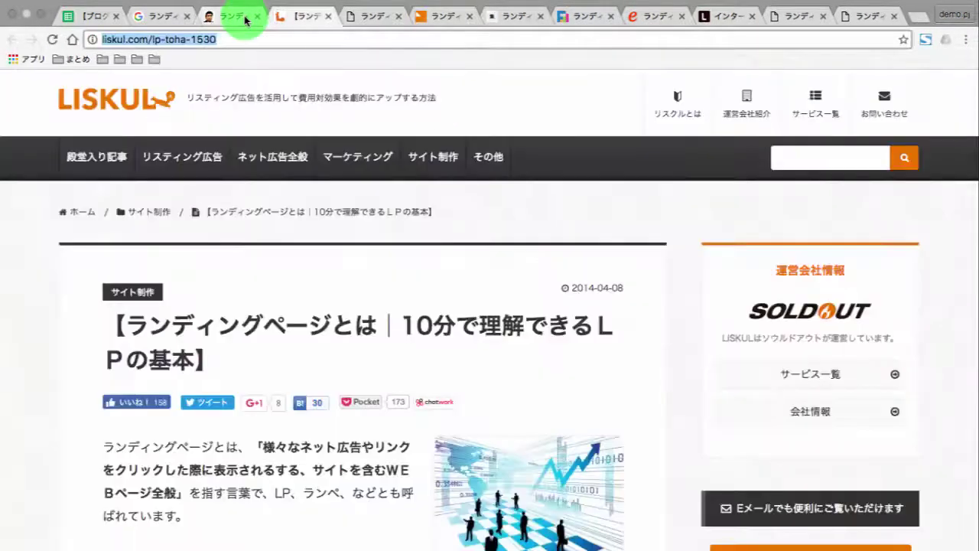
{"action": "key", "text": "ctrl+w"}
{"action": "key", "text": "ctrl+w"}
{"action": "key", "text": "ctrl+w"}
{"action": "key", "text": "ctrl+w"}
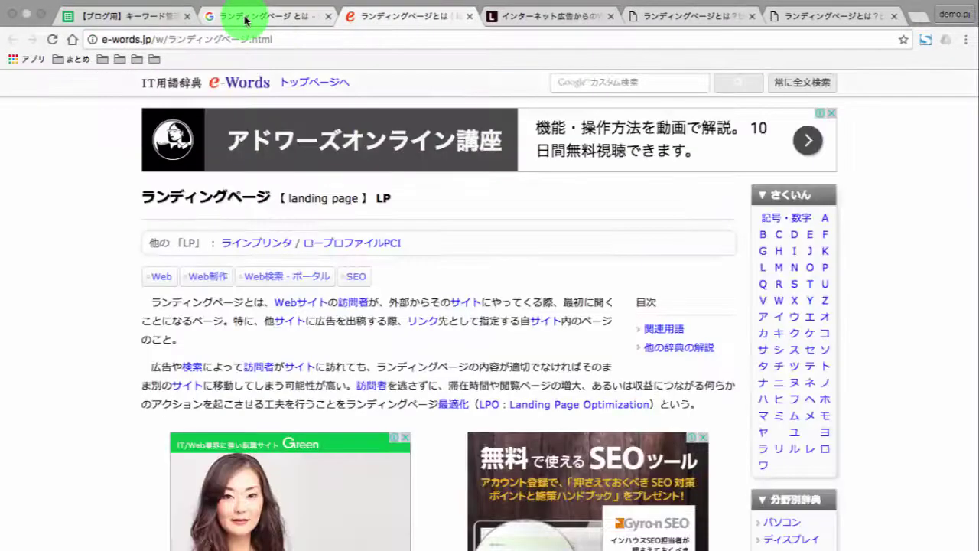
{"action": "key", "text": "ctrl+w"}
{"action": "key", "text": "ctrl+w"}
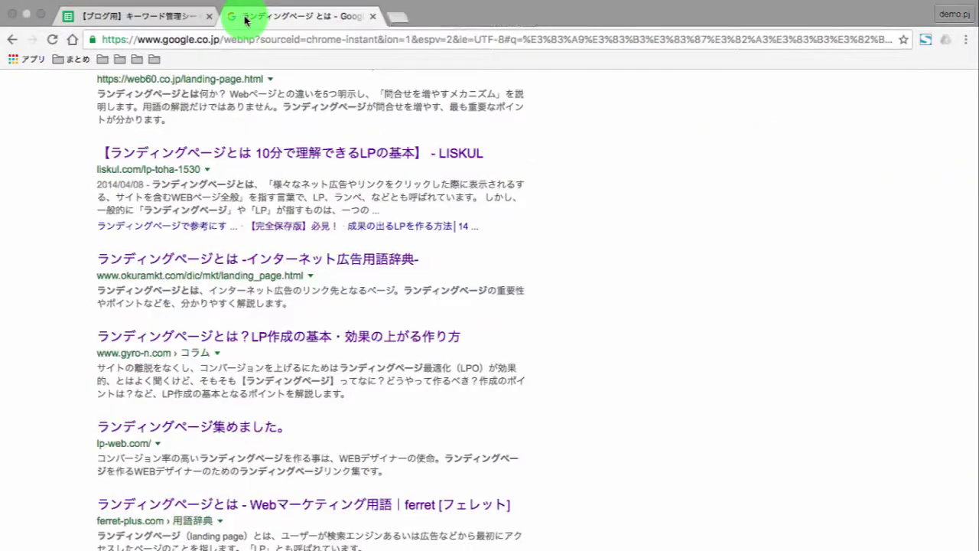
{"action": "scroll", "coordinate": [271, 252], "scroll_direction": "down", "scroll_amount": 3}
{"action": "scroll", "coordinate": [272, 252], "scroll_direction": "up", "scroll_amount": 10}
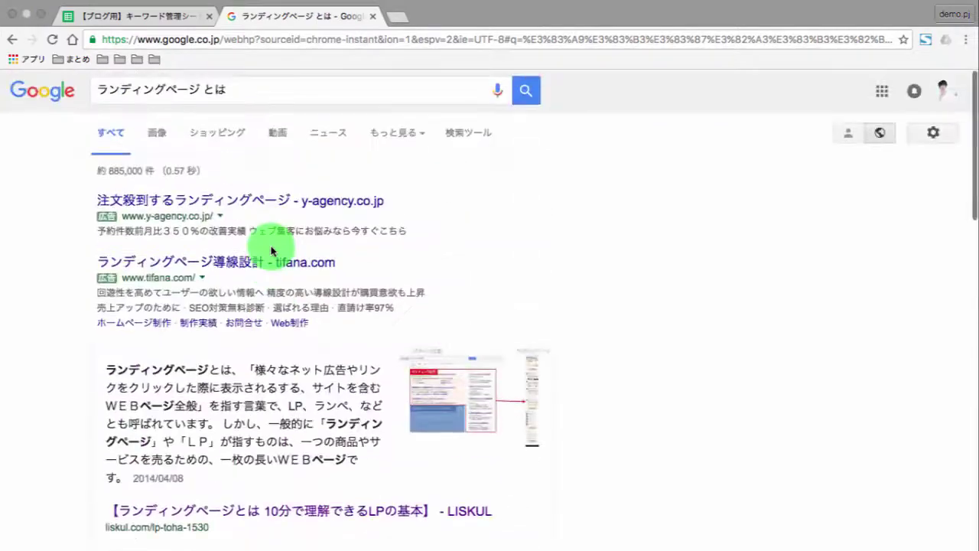
{"action": "key", "text": "ctrl+1"}
Step: Examine the ranked-site counts in column E against the keywords in column A, especially ランディングページ and ランディングページ とは
{"action": "left_click_drag", "start_coordinate": [115, 299], "coordinate": [142, 346]}
{"action": "left_click", "coordinate": [206, 318]}
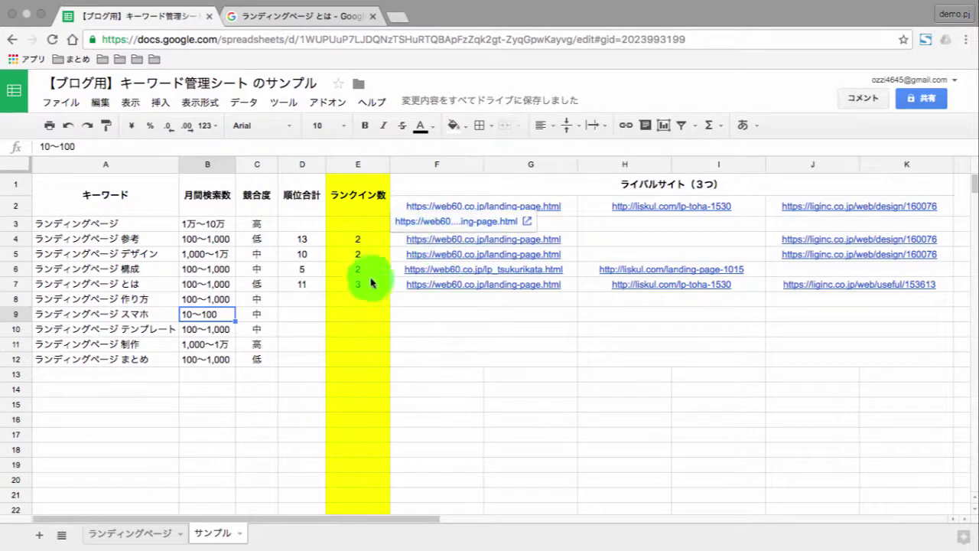
{"action": "left_click", "coordinate": [361, 212]}
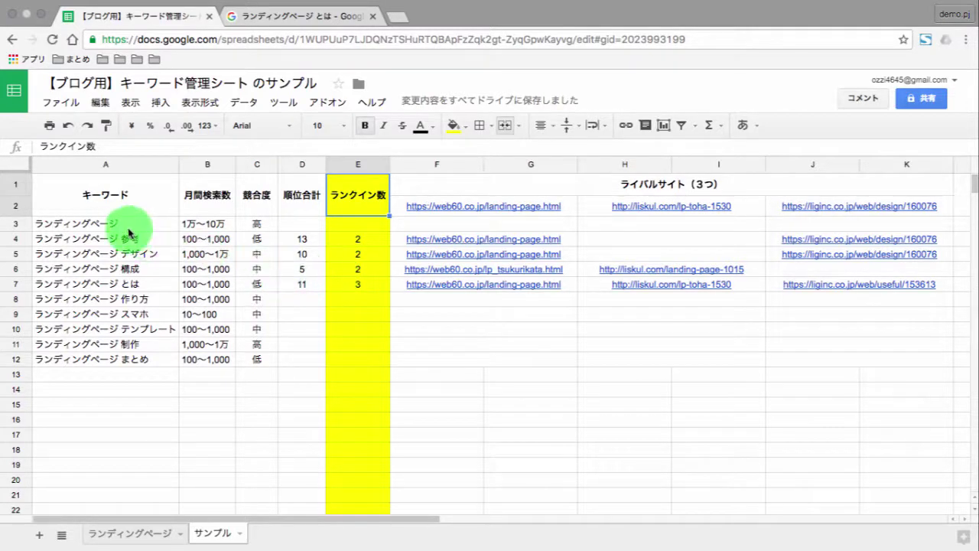
{"action": "double_click", "coordinate": [105, 215]}
{"action": "double_click", "coordinate": [106, 224]}
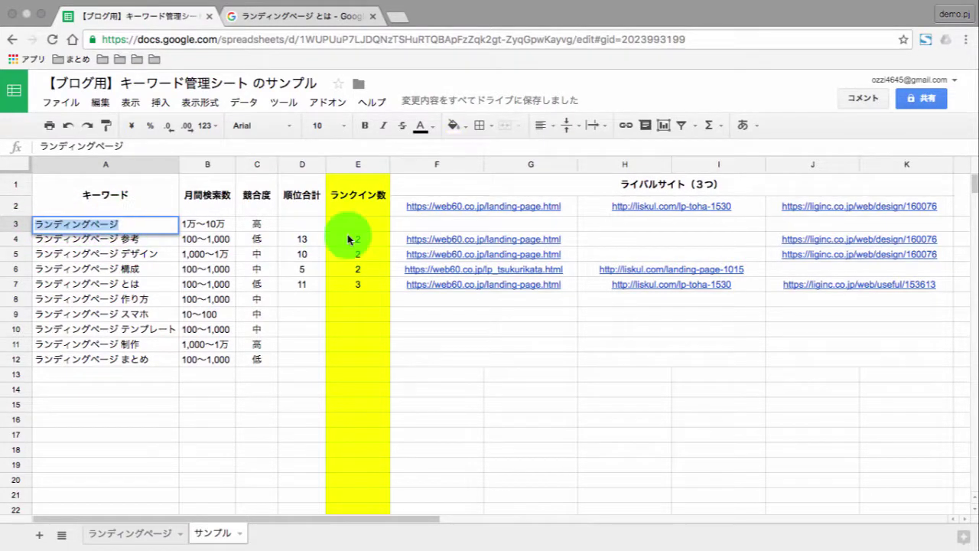
{"action": "left_click", "coordinate": [339, 273]}
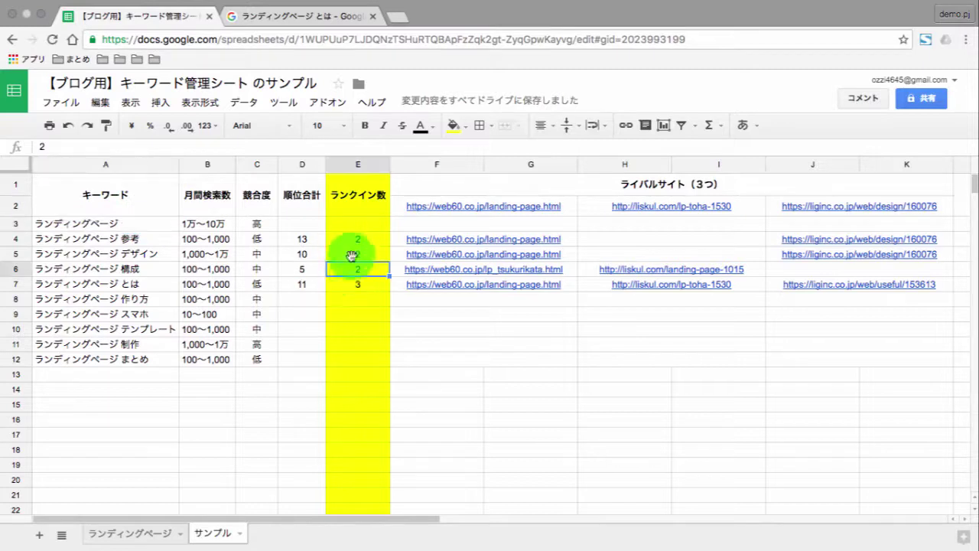
{"action": "left_click", "coordinate": [141, 286]}
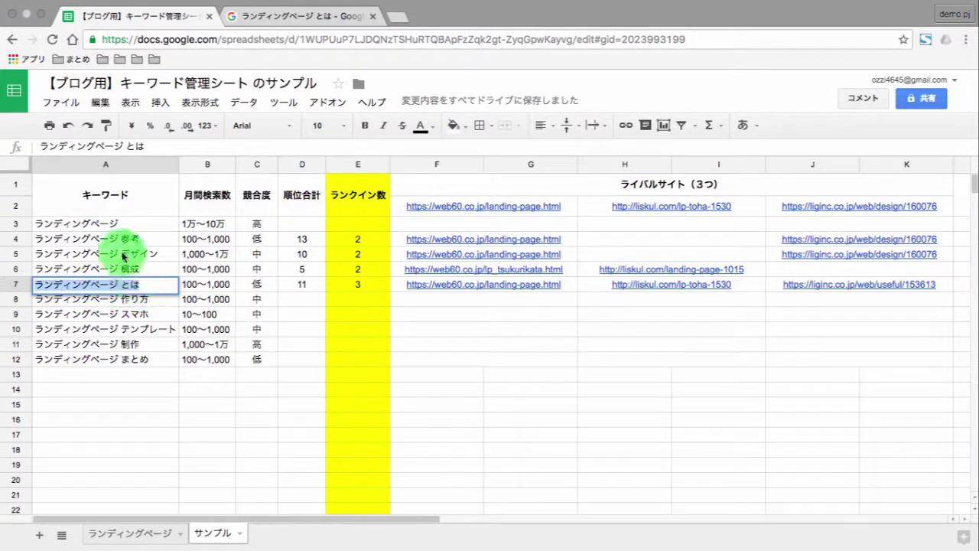
{"action": "left_click", "coordinate": [104, 224]}
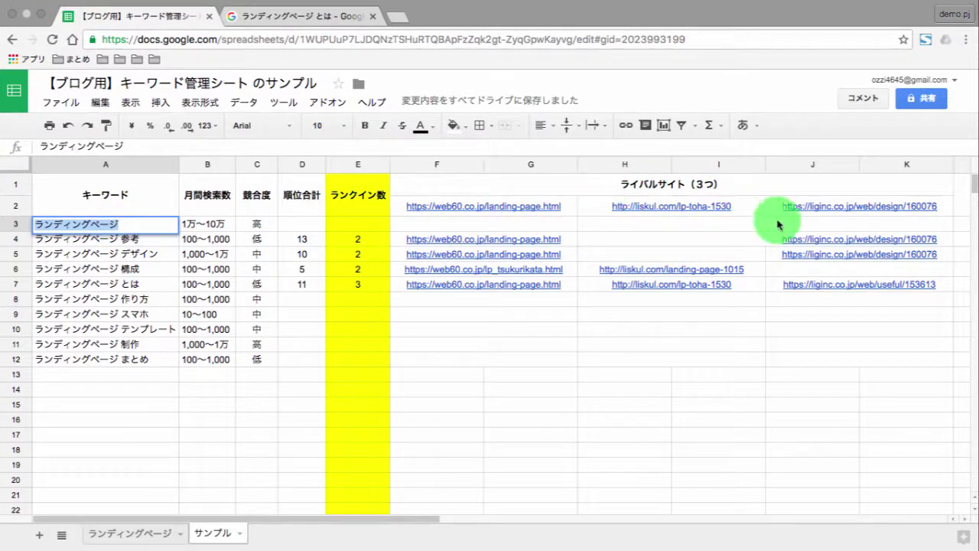
{"action": "double_click", "coordinate": [150, 283]}
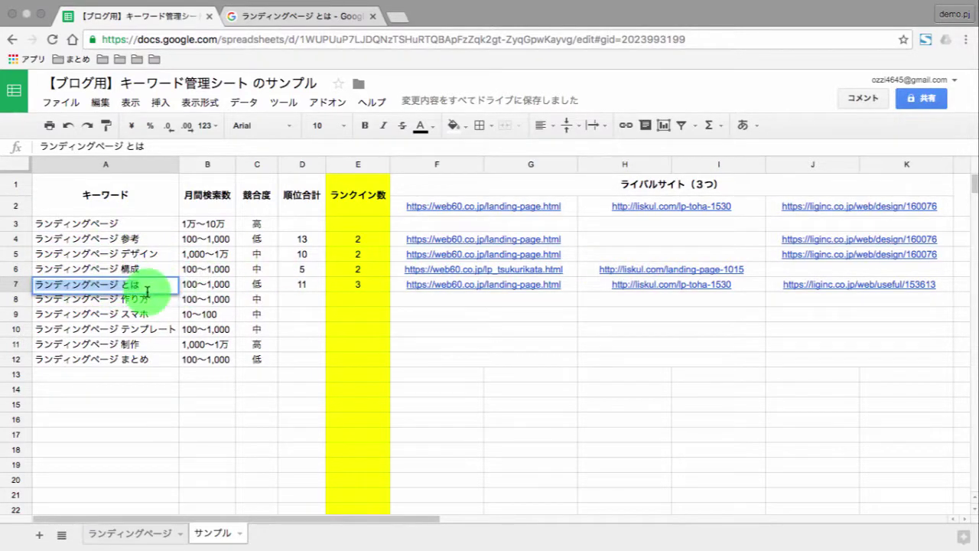
{"action": "left_click", "coordinate": [364, 329]}
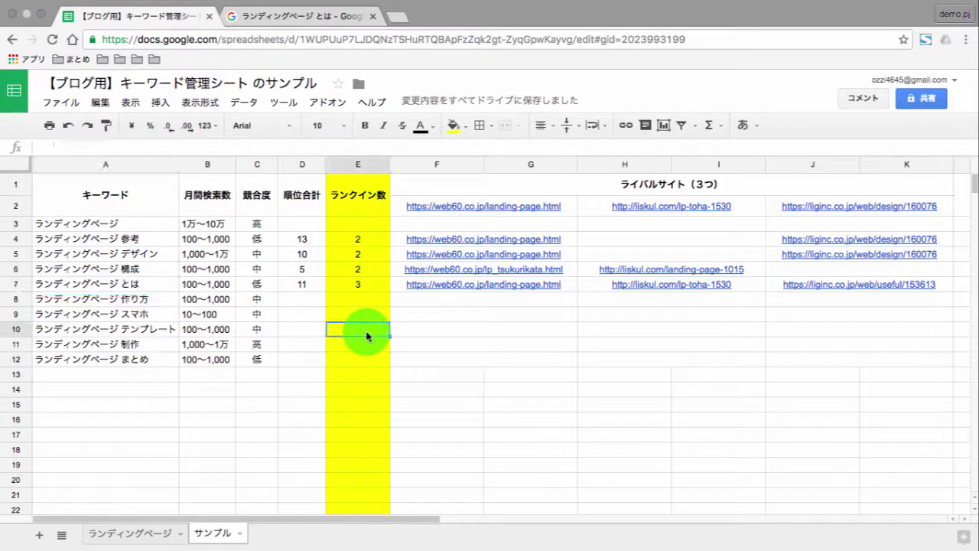
{"action": "left_click", "coordinate": [361, 283]}
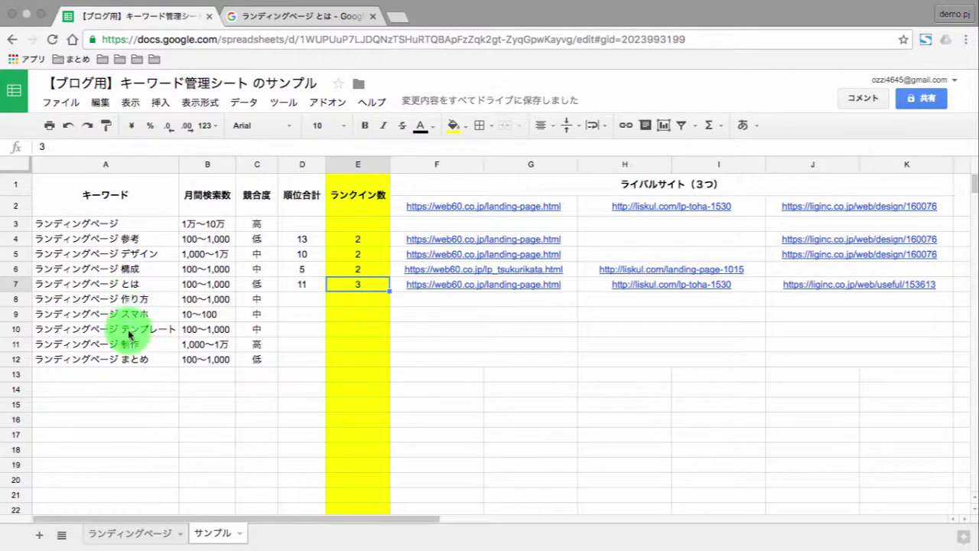
Step: Set the ranked-site count for ランディングページ テンプレート in cell E10 to 1
{"action": "left_click", "coordinate": [352, 327]}
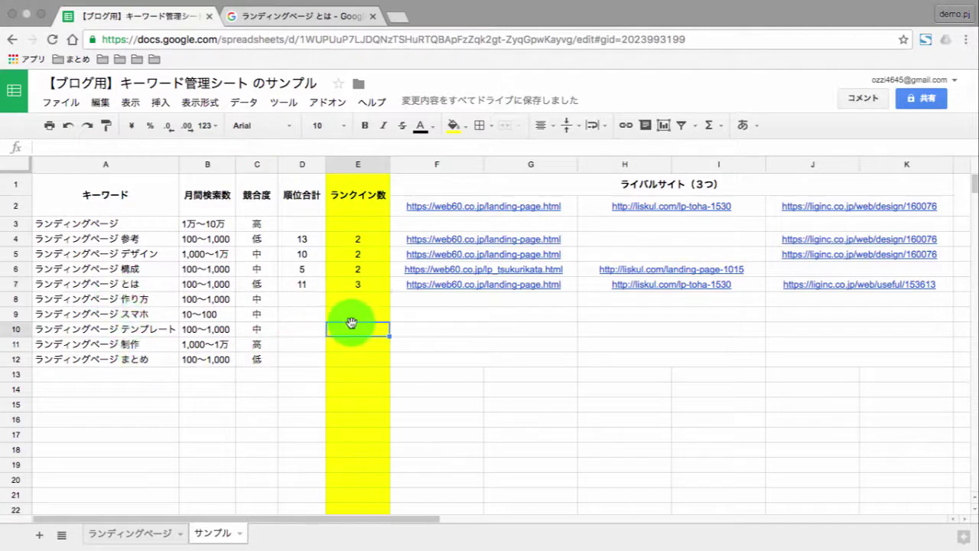
{"action": "type", "text": "1"}
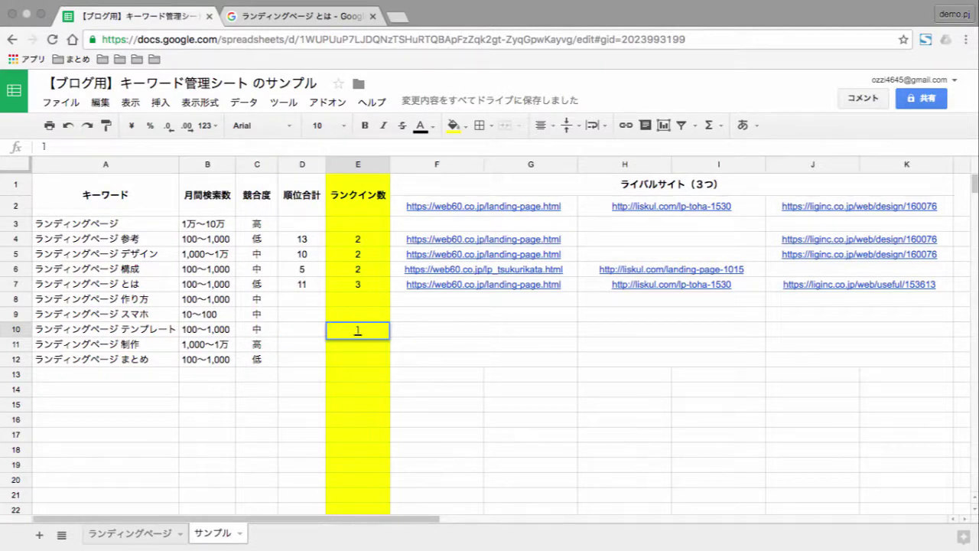
{"action": "key", "text": "space"}
{"action": "key", "text": "Return"}
{"action": "key", "text": "Return"}
{"action": "left_click", "coordinate": [369, 330]}
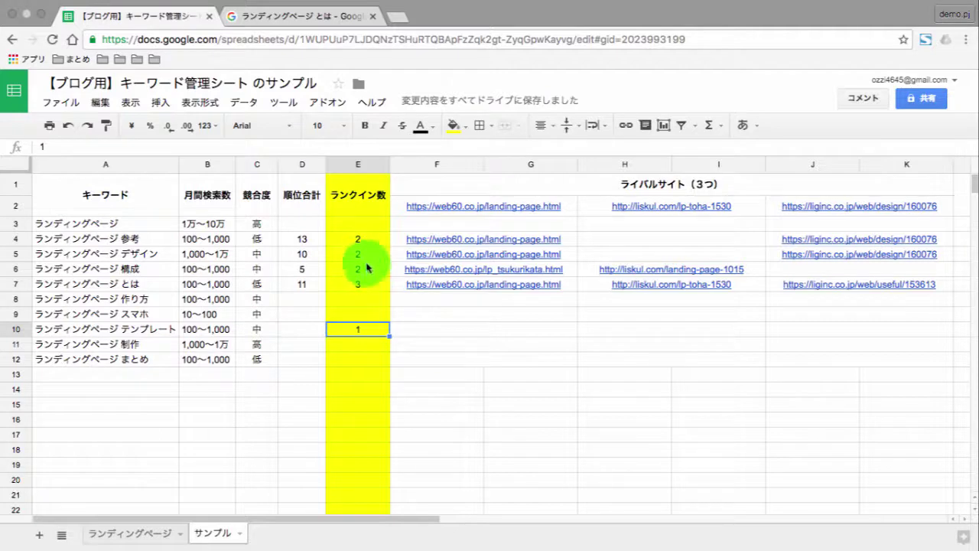
Step: Compare the ranked-site count of ランディングページ とは with those of the 参考, デザイン and 構成 keywords
{"action": "left_click", "coordinate": [360, 285]}
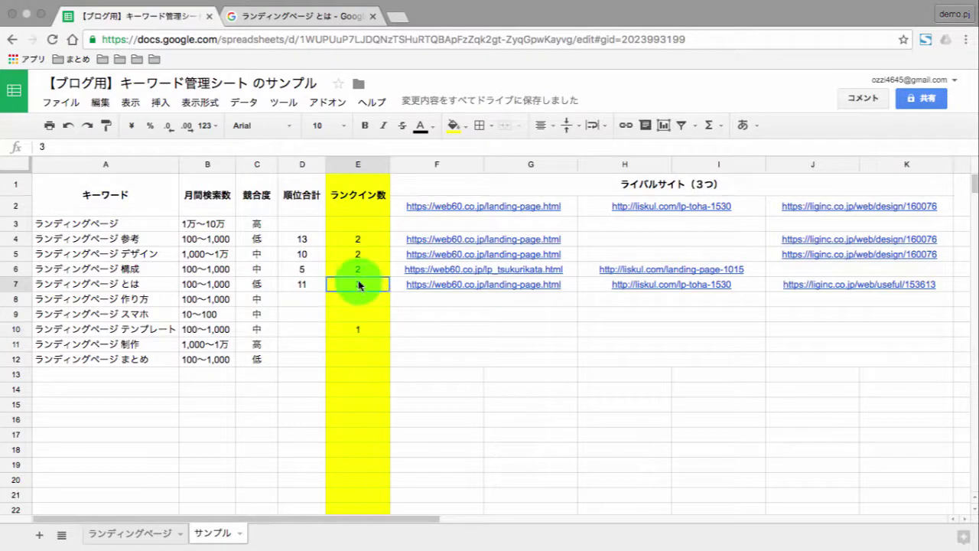
{"action": "left_click", "coordinate": [131, 298]}
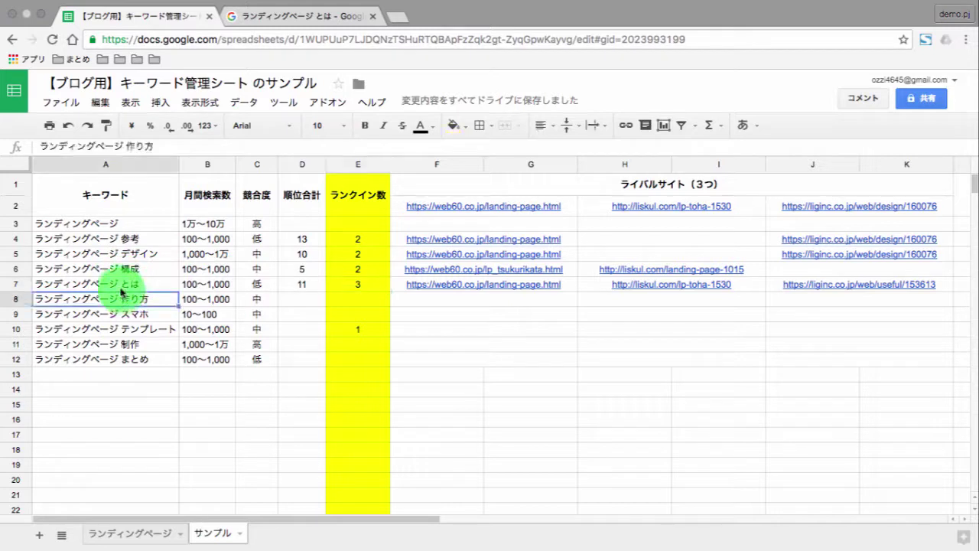
{"action": "left_click", "coordinate": [124, 284]}
{"action": "double_click", "coordinate": [118, 284]}
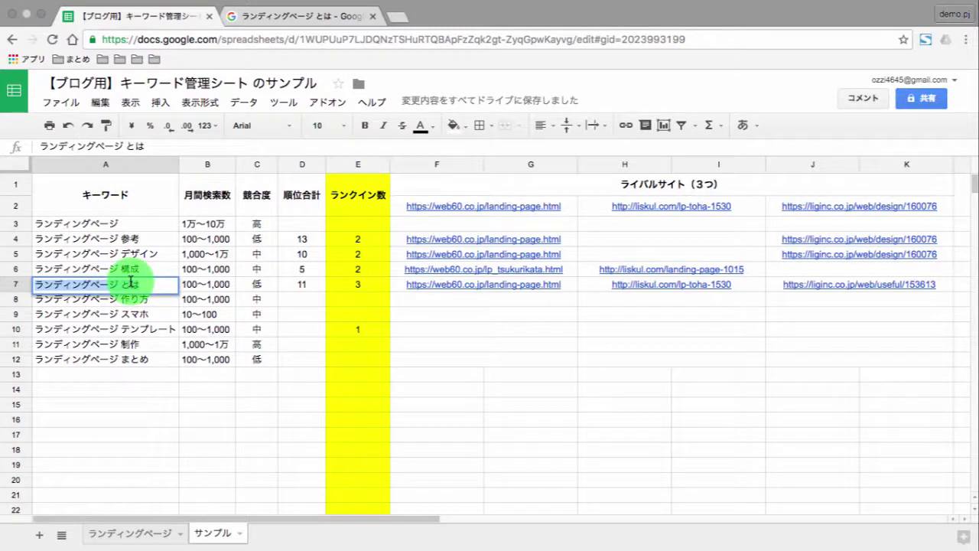
{"action": "left_click", "coordinate": [354, 270]}
{"action": "left_click", "coordinate": [358, 251]}
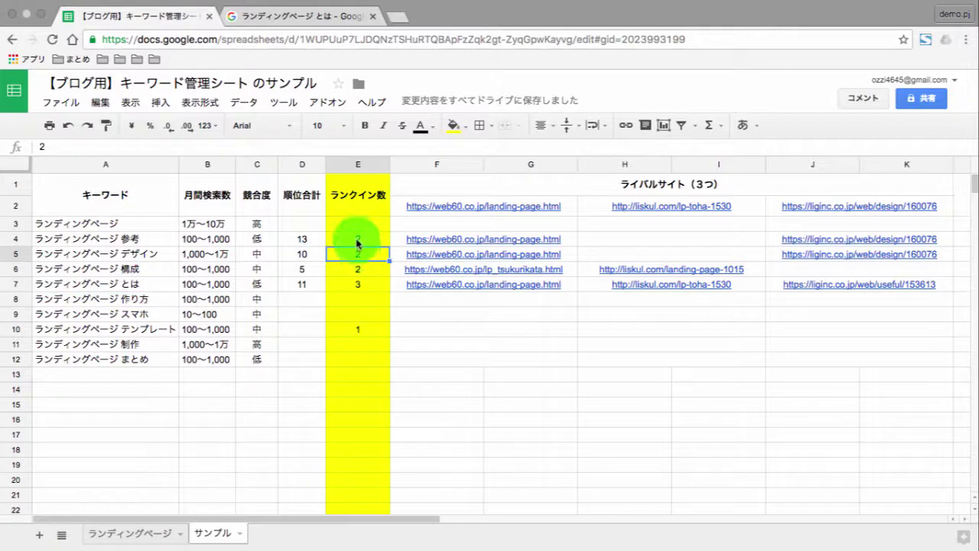
{"action": "left_click", "coordinate": [357, 243]}
{"action": "left_click", "coordinate": [358, 253]}
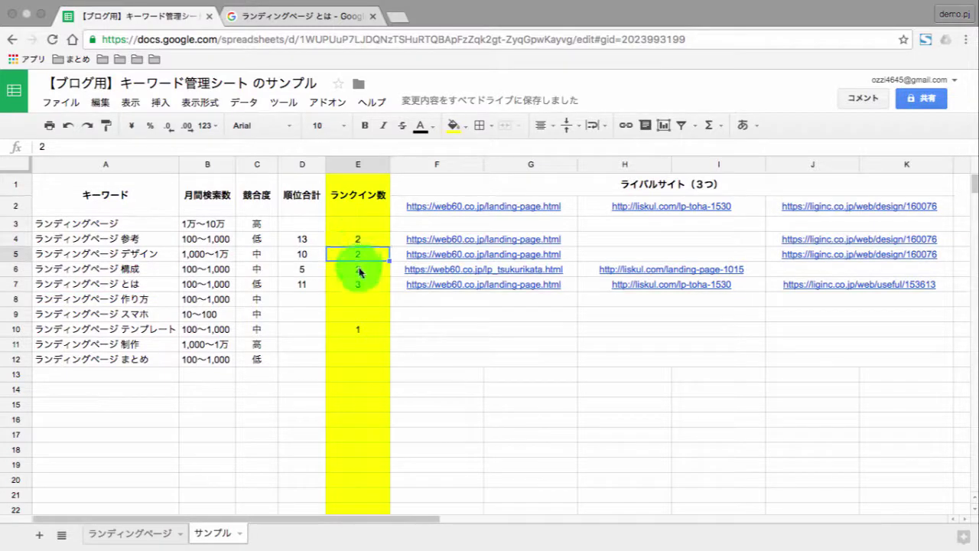
{"action": "left_click", "coordinate": [360, 272]}
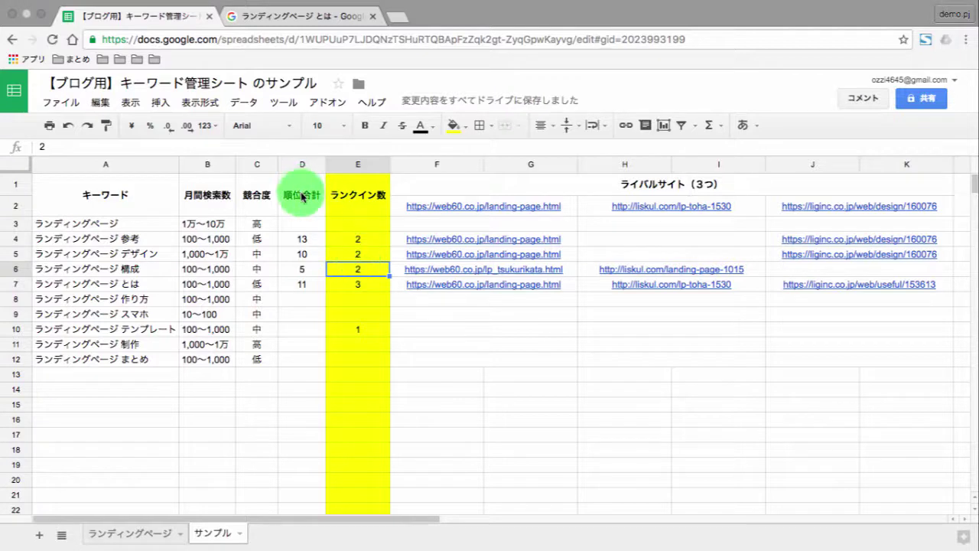
Step: Examine the rank totals and monthly search volumes of the 参考, 構成 and とは keywords alongside their ranked-site counts
{"action": "left_click", "coordinate": [302, 197]}
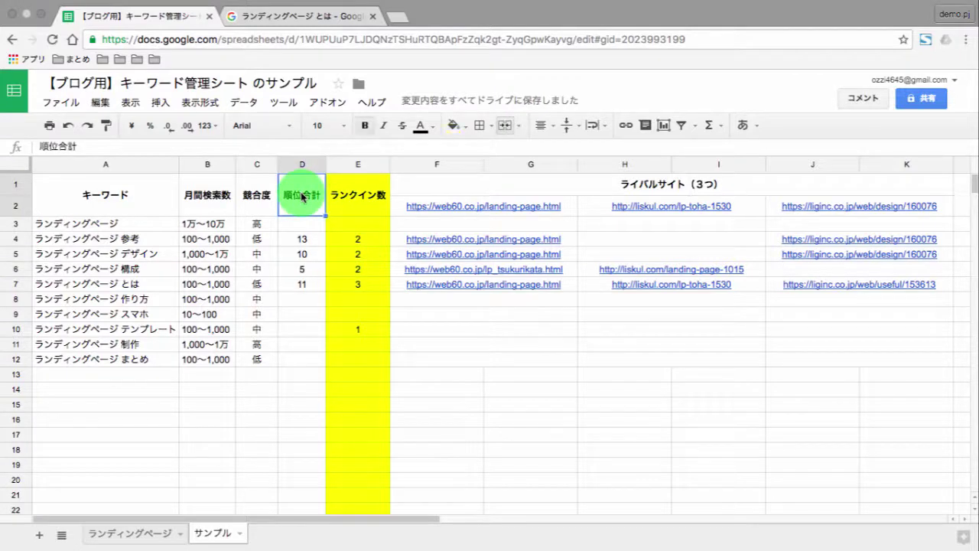
{"action": "left_click", "coordinate": [313, 270]}
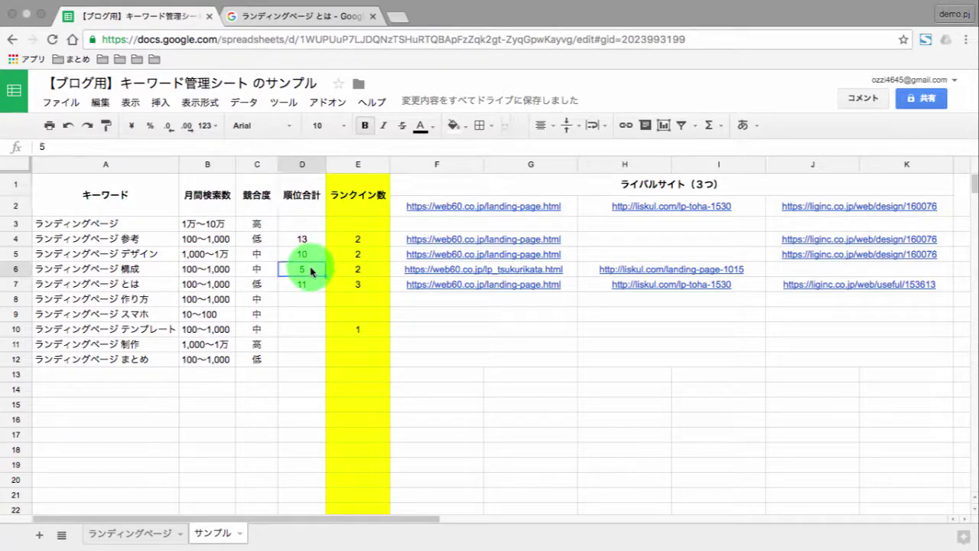
{"action": "left_click", "coordinate": [345, 272]}
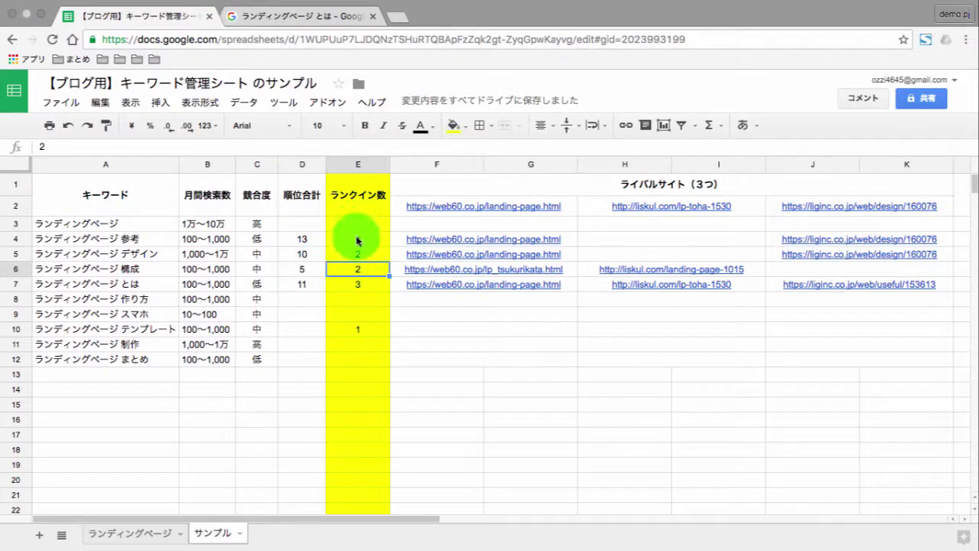
{"action": "left_click", "coordinate": [356, 243]}
{"action": "left_click", "coordinate": [305, 268]}
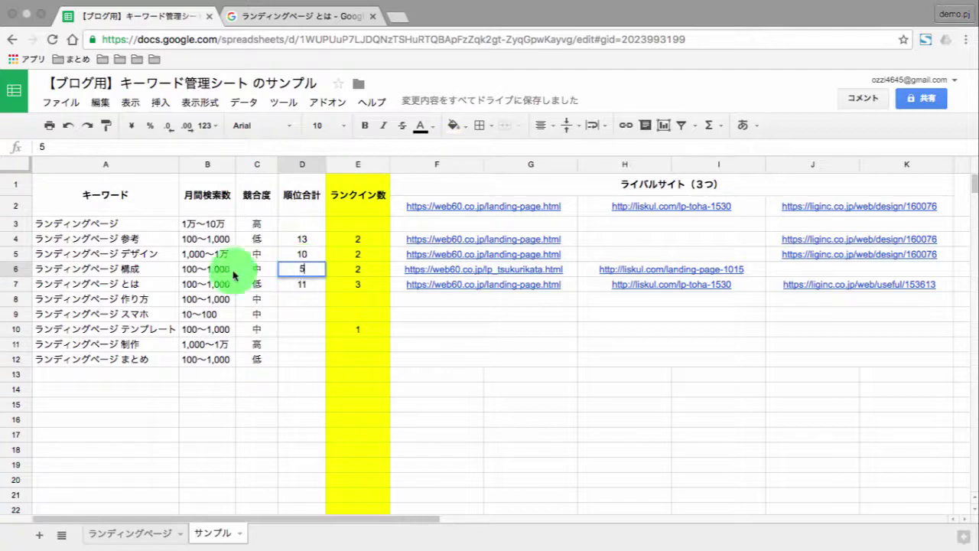
{"action": "left_click", "coordinate": [138, 271]}
{"action": "left_click", "coordinate": [135, 282]}
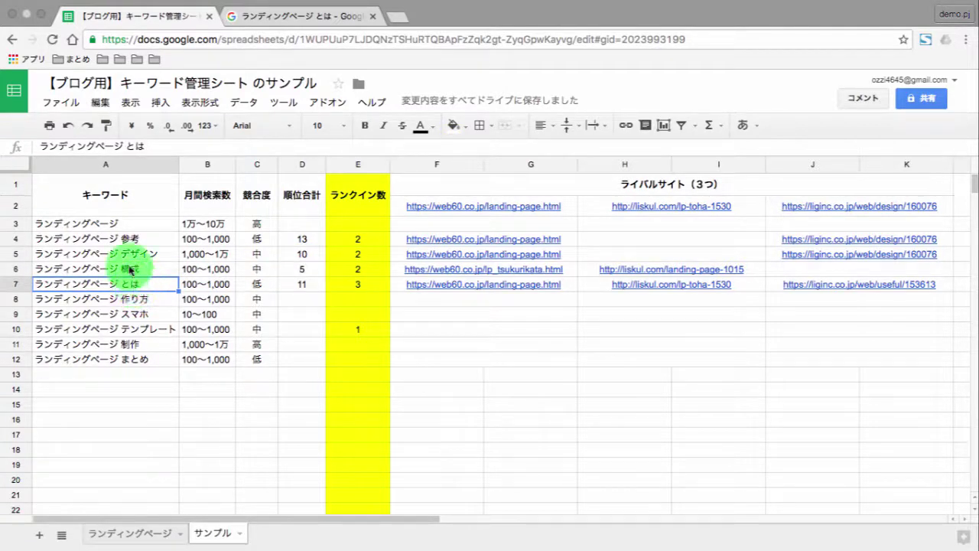
{"action": "left_click", "coordinate": [131, 270]}
{"action": "left_click", "coordinate": [133, 281]}
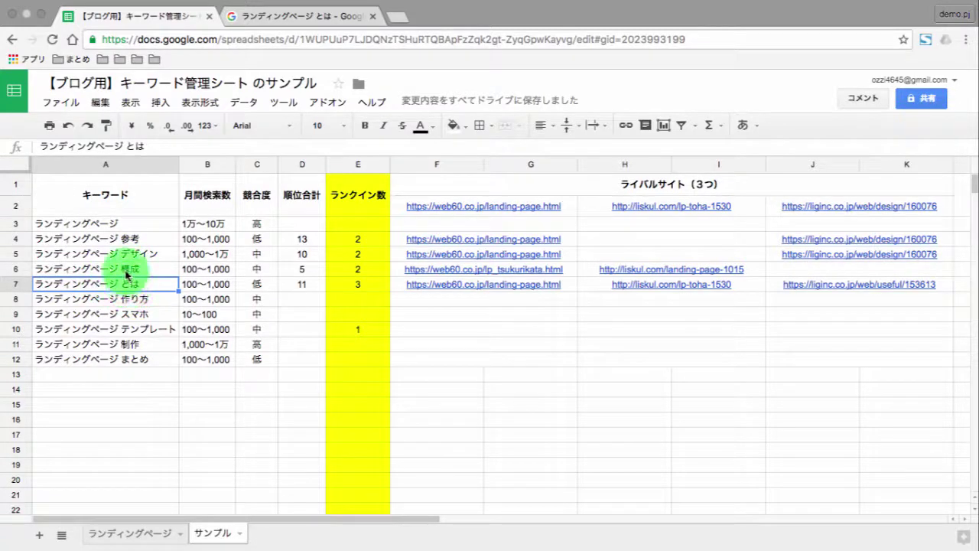
{"action": "left_click", "coordinate": [127, 270]}
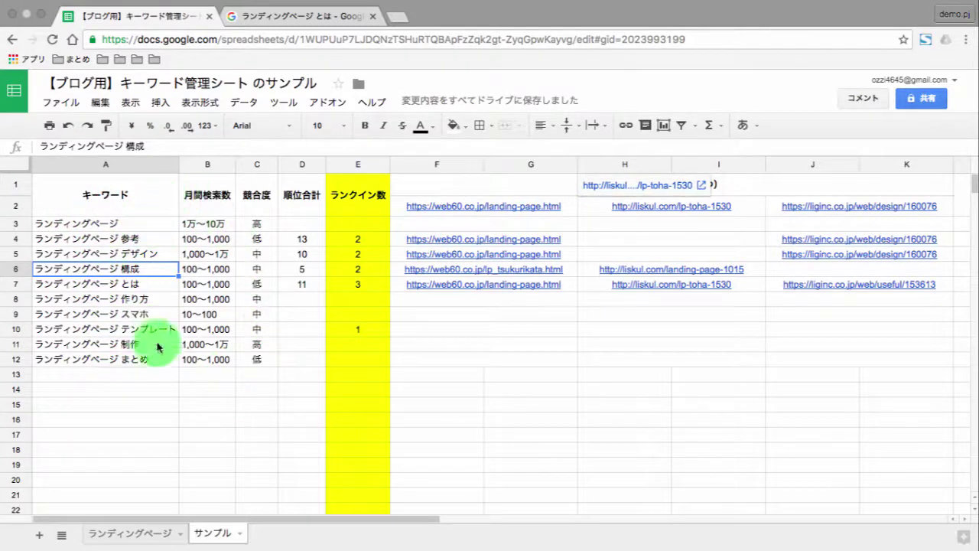
{"action": "left_click", "coordinate": [216, 240]}
{"action": "left_click", "coordinate": [229, 270]}
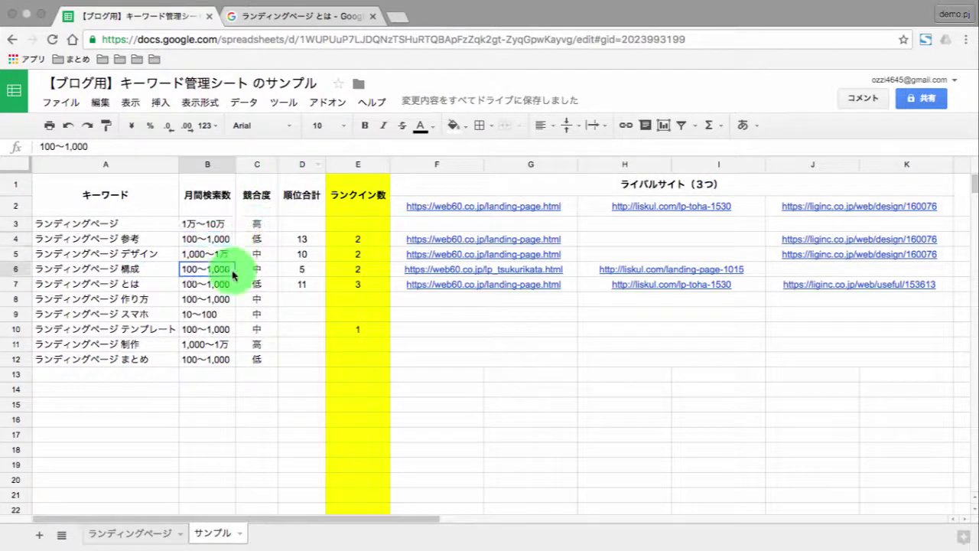
{"action": "left_click", "coordinate": [136, 240]}
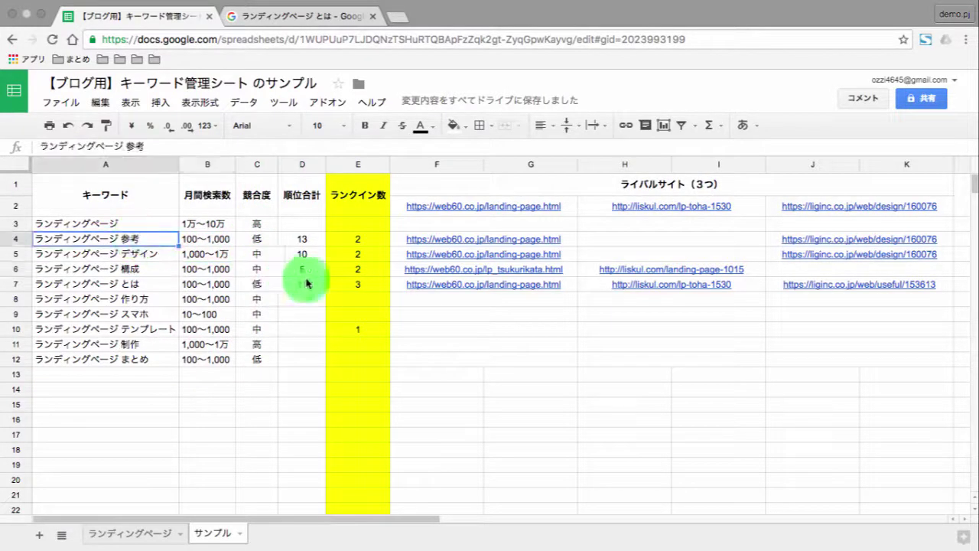